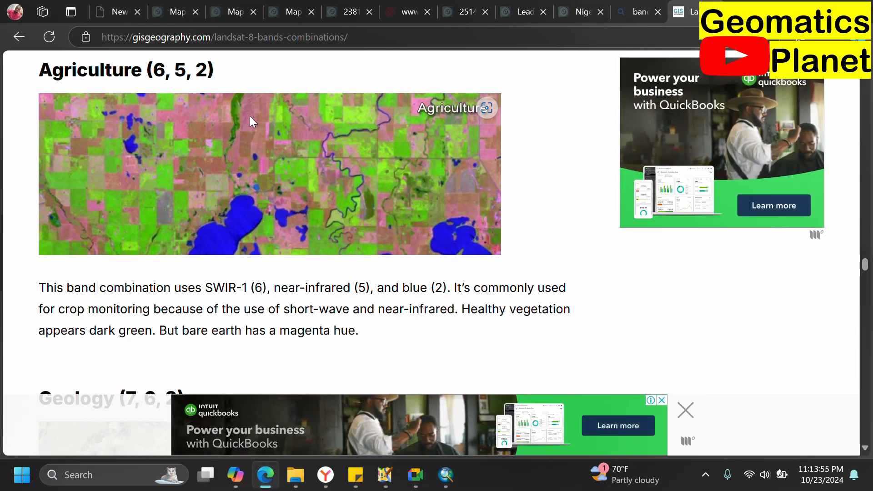
Step: Read the Landsat 8 band combination descriptions for geology (7, 6, 2), bathymetric (4, 3, 1) and panchromatic imagery
scroll(258, 182, down, 5)
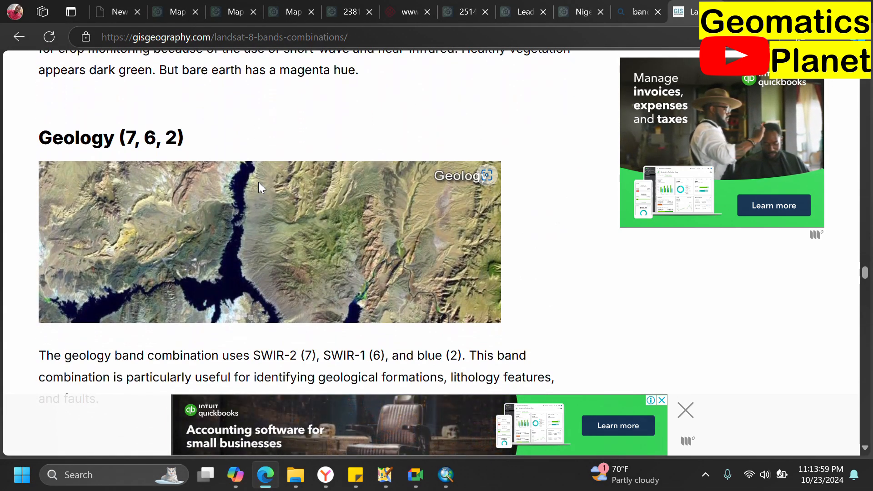
scroll(258, 181, down, 1)
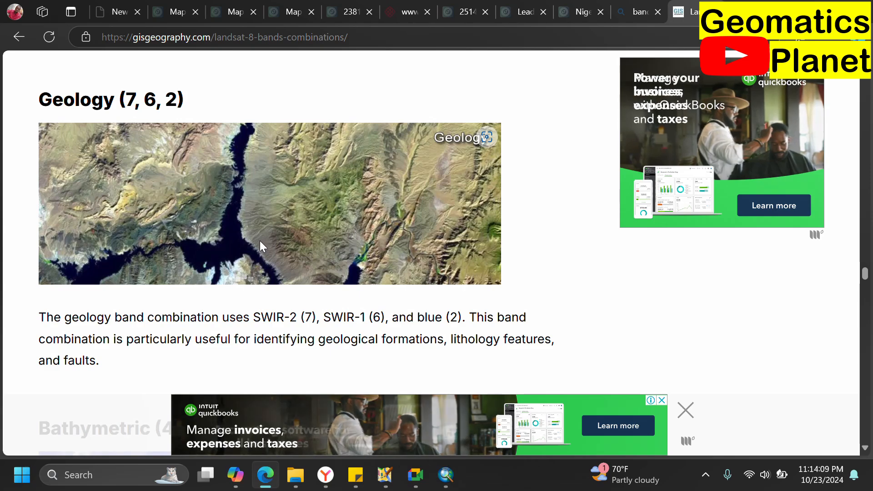
scroll(260, 246, down, 6)
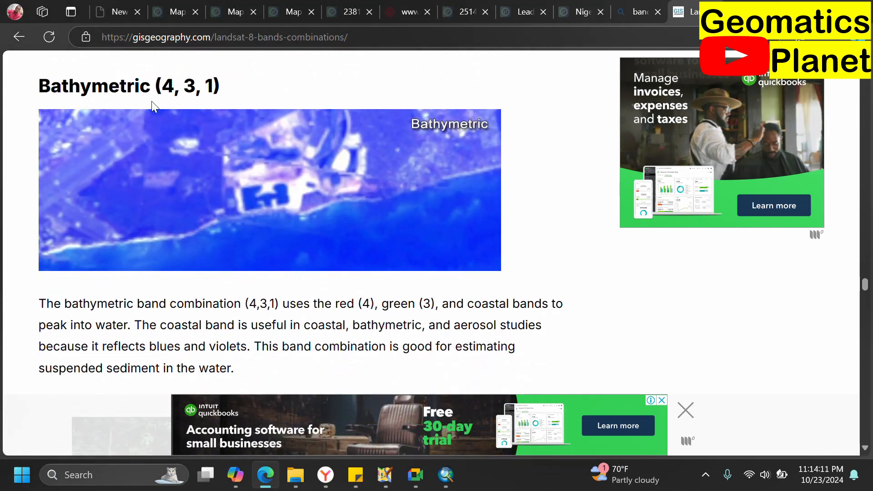
scroll(116, 285, down, 1)
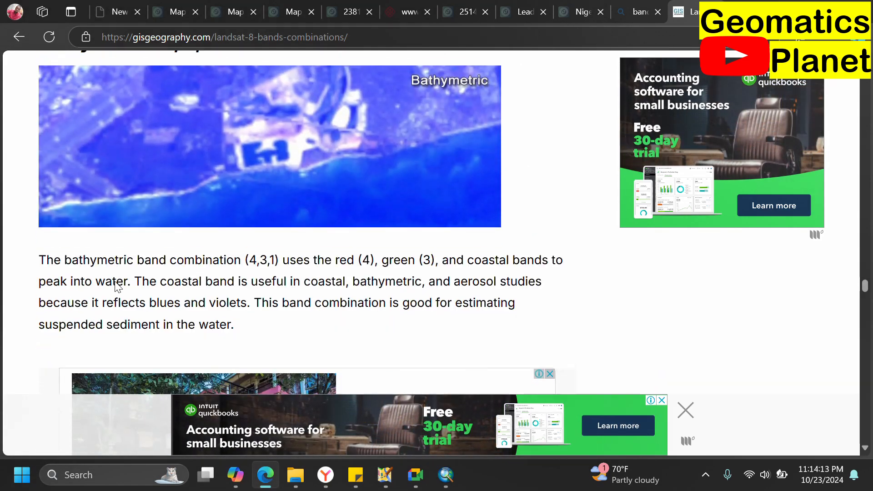
scroll(222, 247, up, 3)
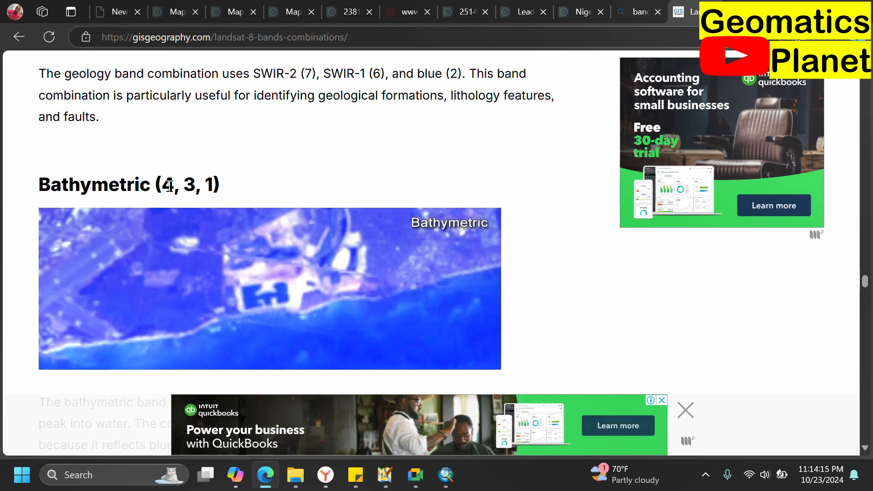
scroll(260, 189, down, 3)
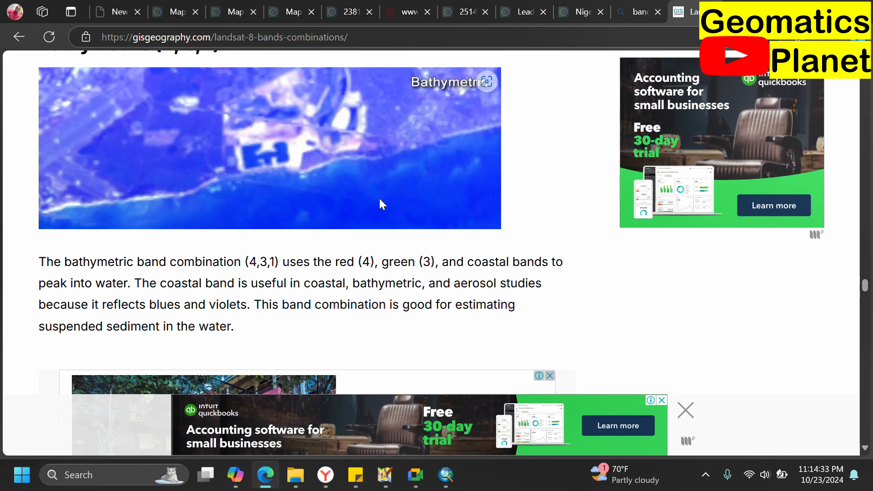
scroll(250, 234, down, 4)
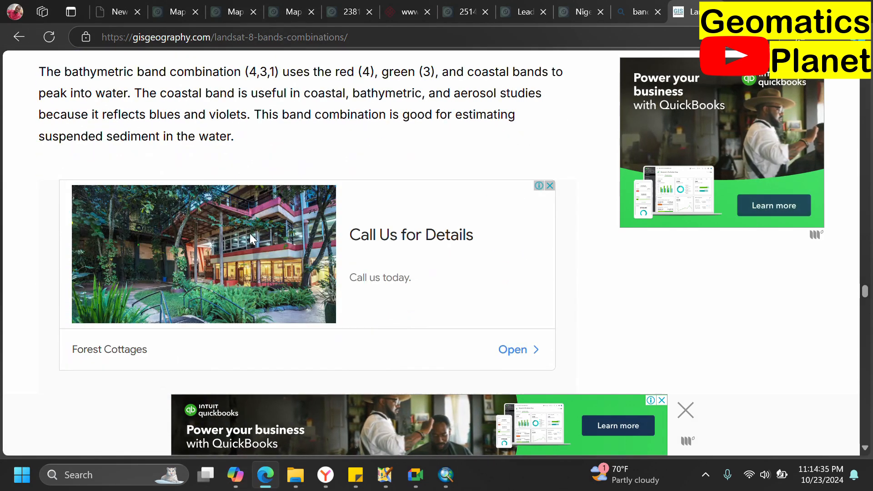
scroll(250, 234, down, 7)
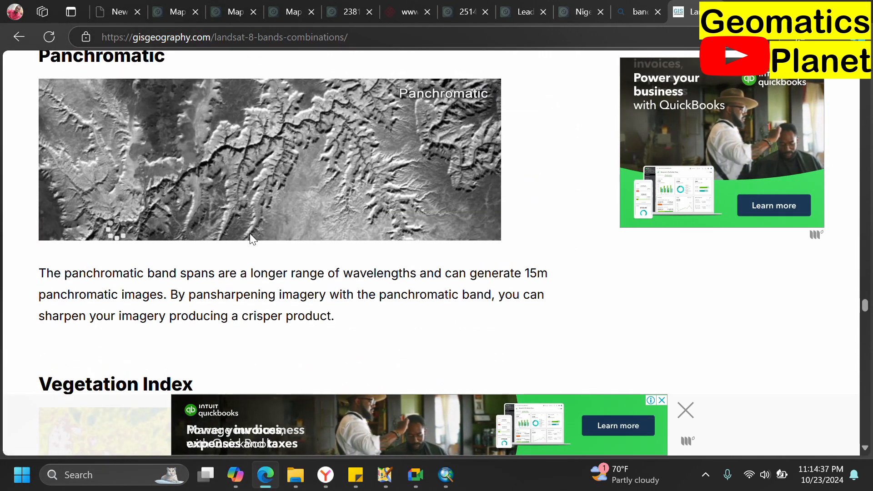
scroll(249, 233, up, 1)
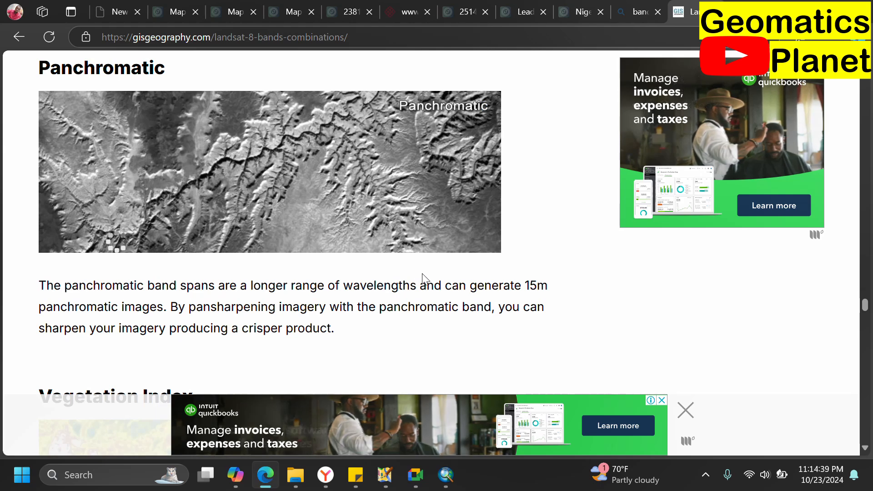
scroll(208, 283, down, 1)
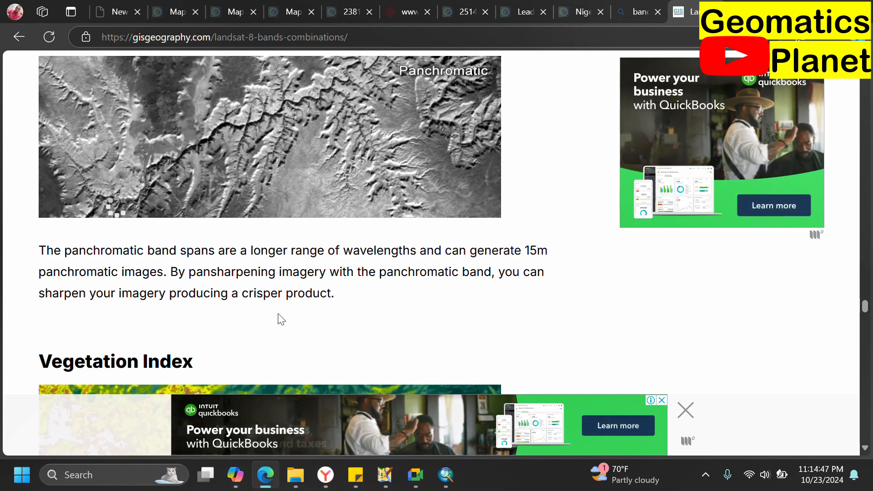
Step: Read the vegetation index and moisture index sections, including the NDVI explanation, through to the closing Landsat-8 notes
scroll(330, 290, down, 5)
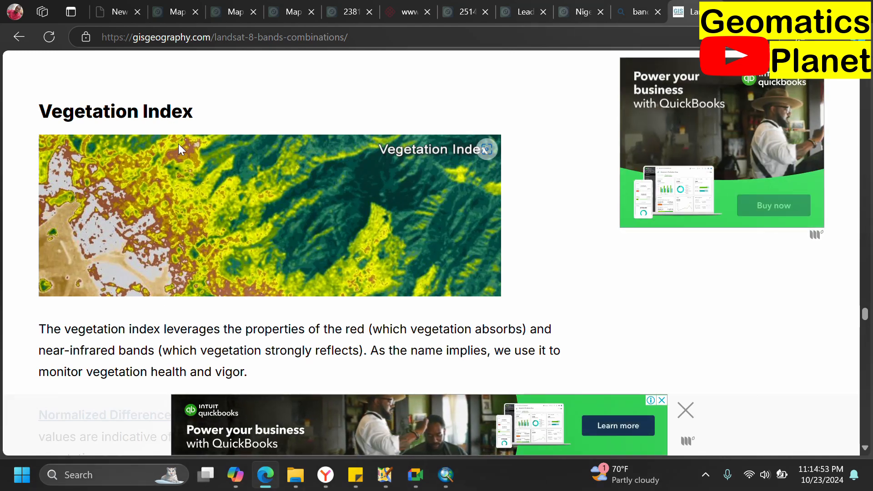
scroll(233, 211, down, 2)
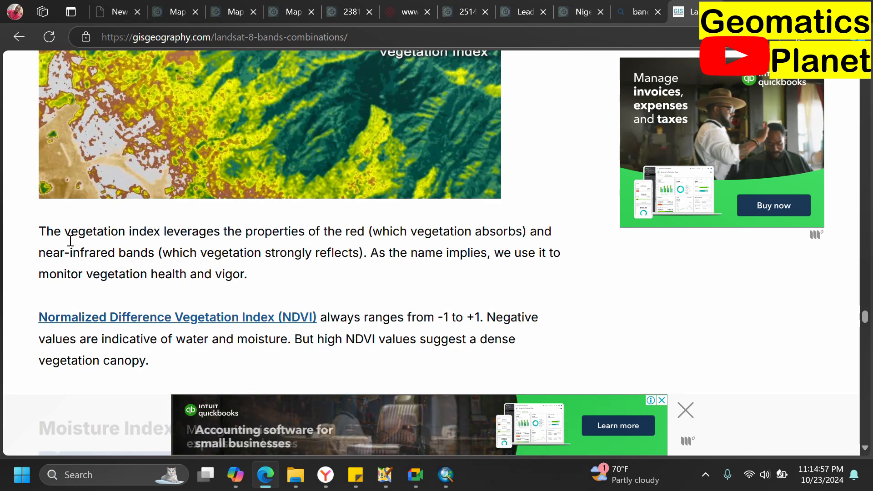
scroll(131, 258, up, 2)
scroll(131, 258, down, 5)
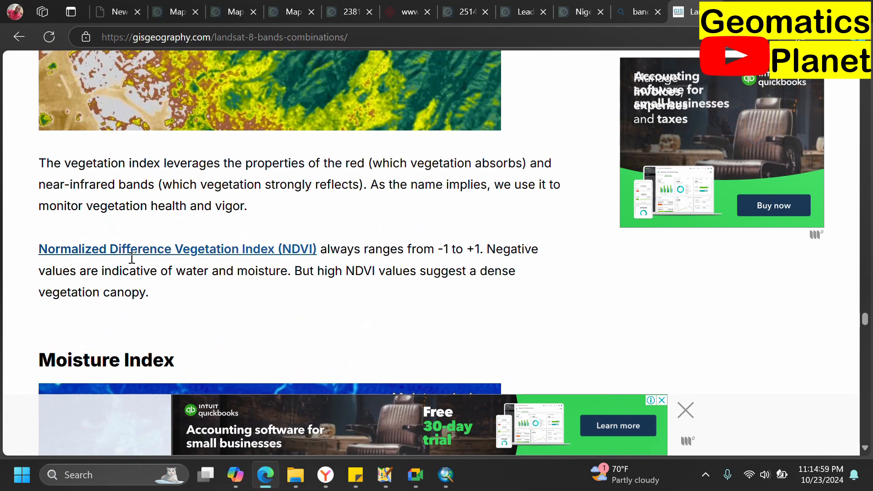
scroll(132, 257, up, 1)
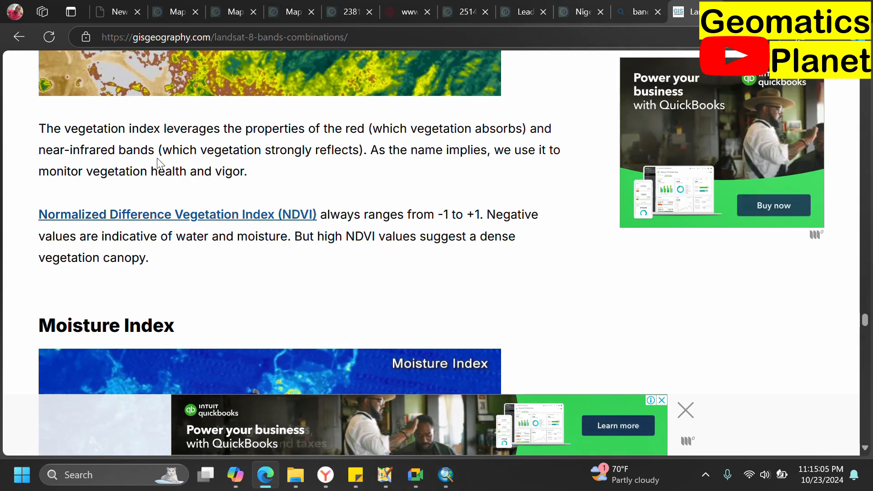
scroll(158, 162, down, 5)
scroll(159, 159, up, 4)
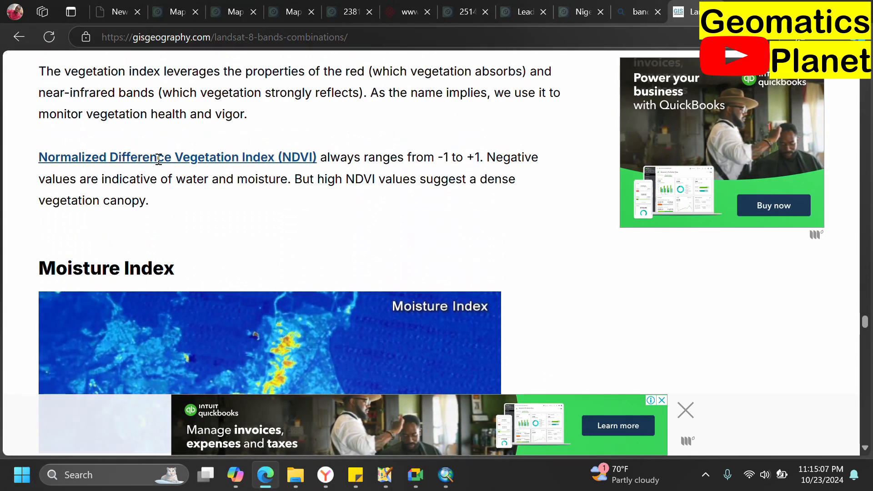
scroll(158, 159, down, 3)
scroll(158, 159, down, 8)
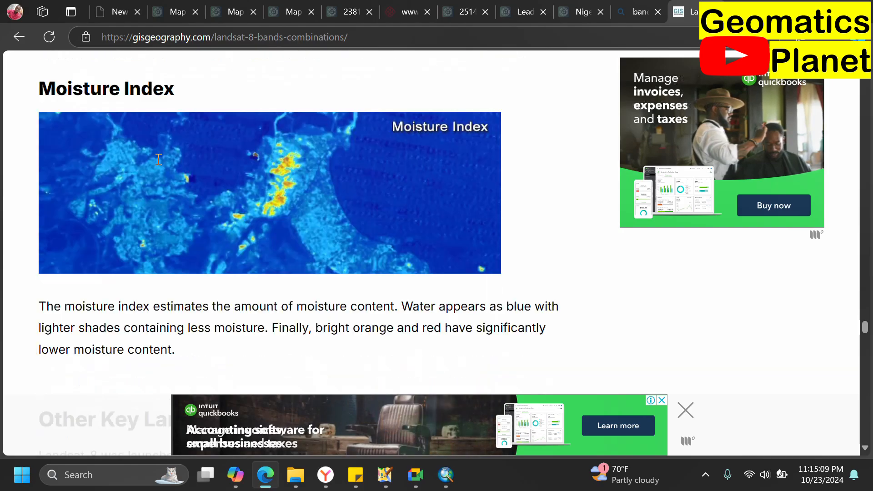
scroll(159, 159, down, 10)
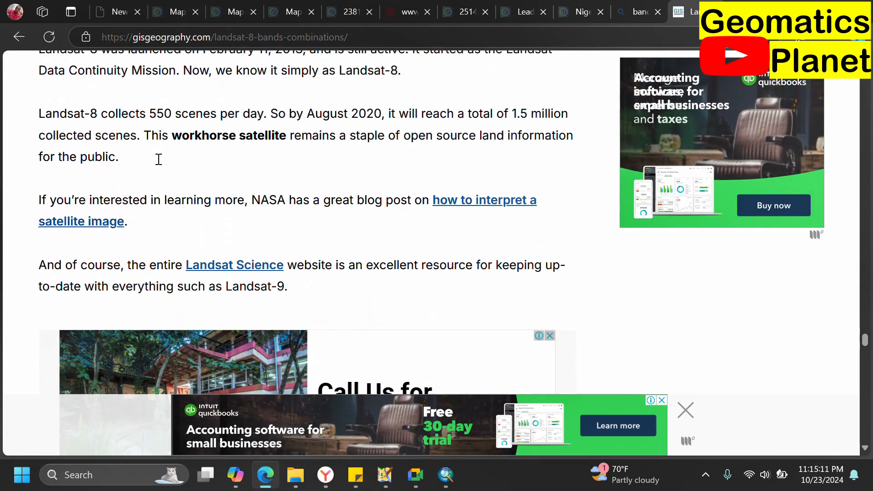
Step: Review the natural color (4, 3, 2) section again and return to the Landsat 8 table of bands, wavelengths and resolutions
scroll(158, 159, up, 20)
scroll(159, 159, up, 20)
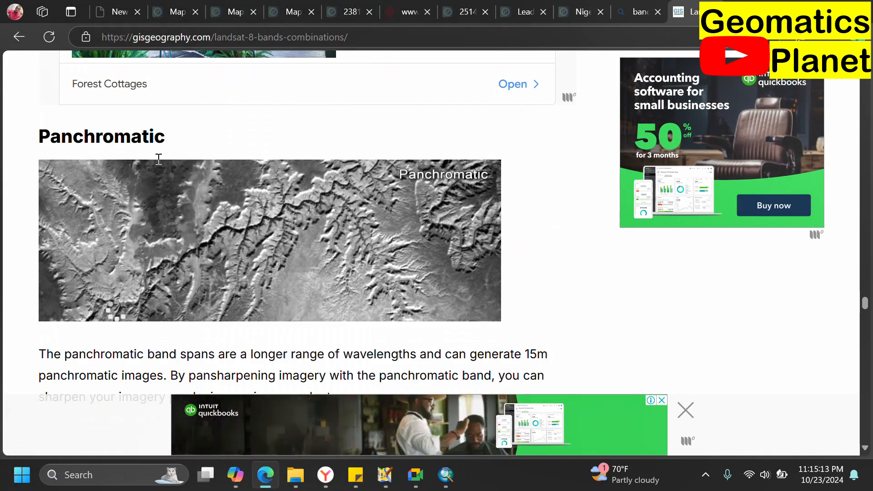
scroll(158, 155, up, 10)
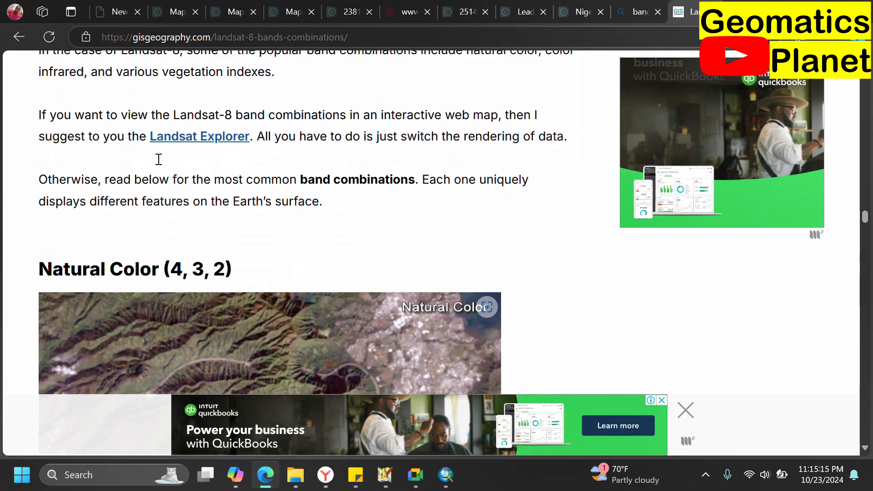
scroll(158, 159, down, 4)
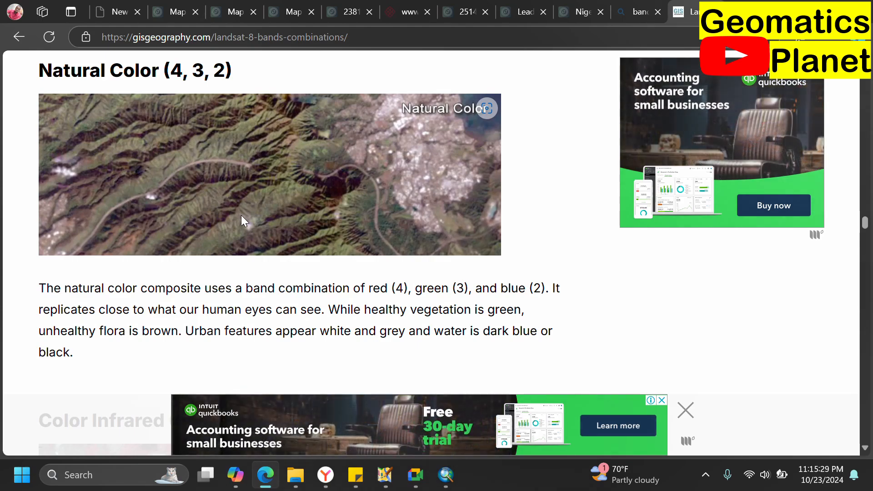
scroll(240, 215, up, 10)
scroll(242, 215, up, 15)
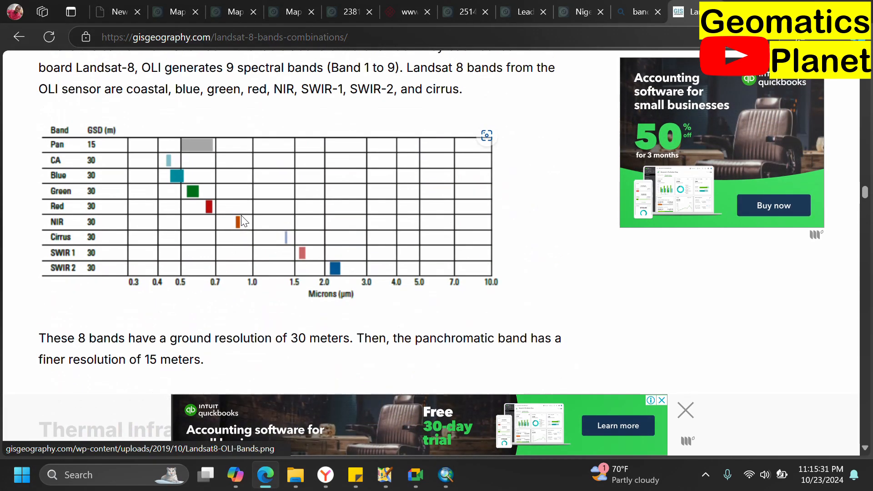
scroll(241, 219, up, 15)
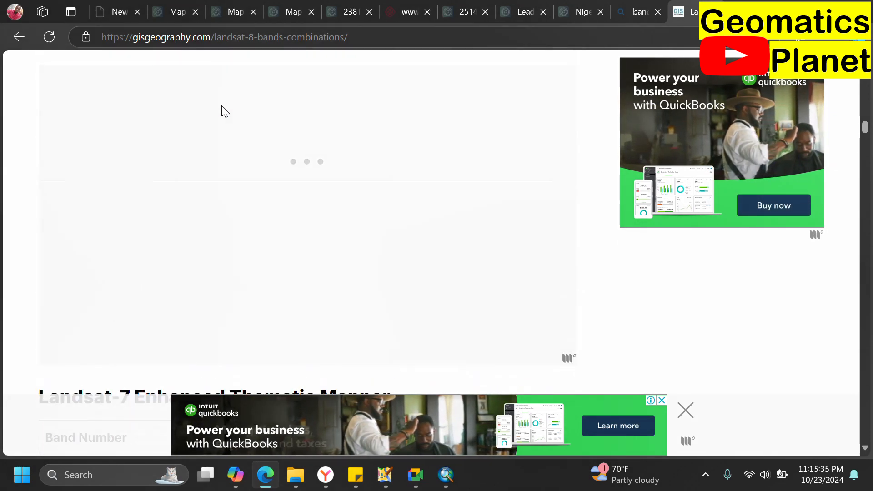
scroll(223, 112, up, 10)
scroll(223, 112, up, 10)
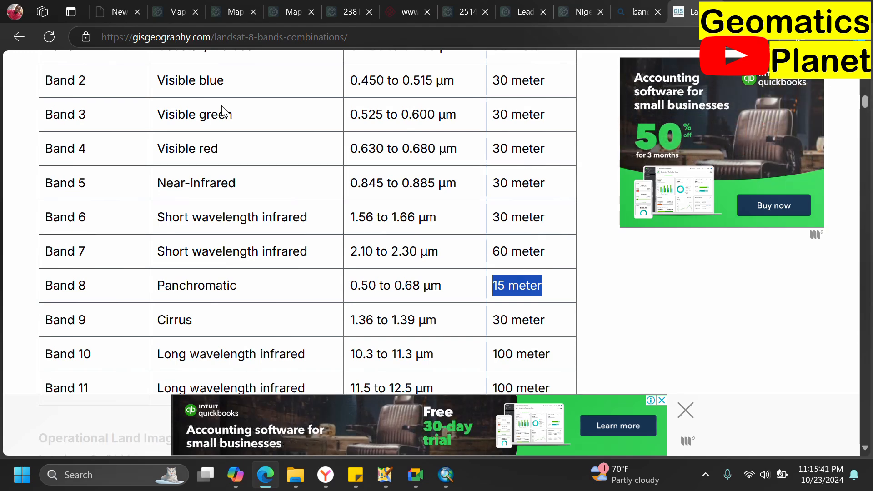
Step: Switch to File Explorer and preview the ANG metadata file in the LC08_L1TP_188055_20220120_20220127_02_T1 scene folder
click(441, 483)
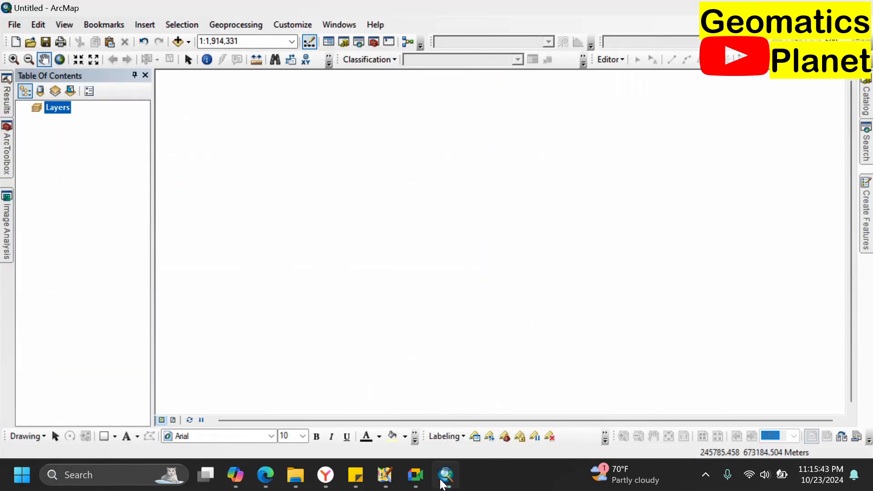
click(293, 480)
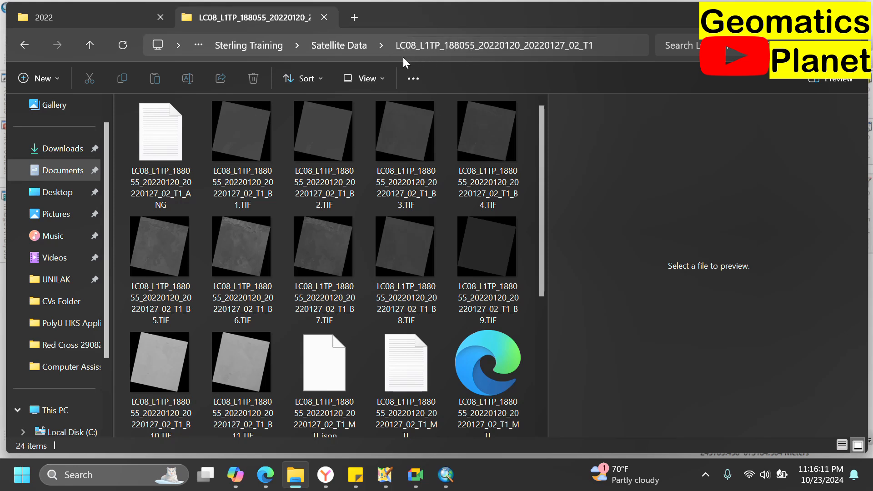
click(174, 134)
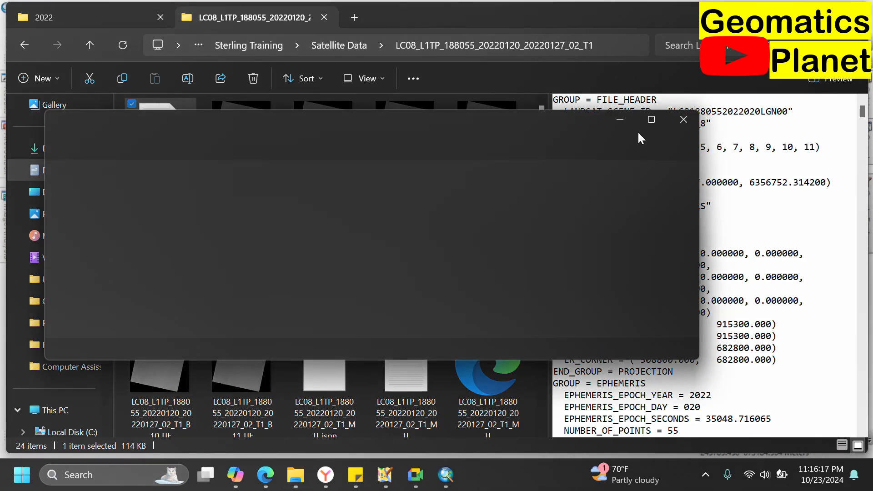
click(683, 120)
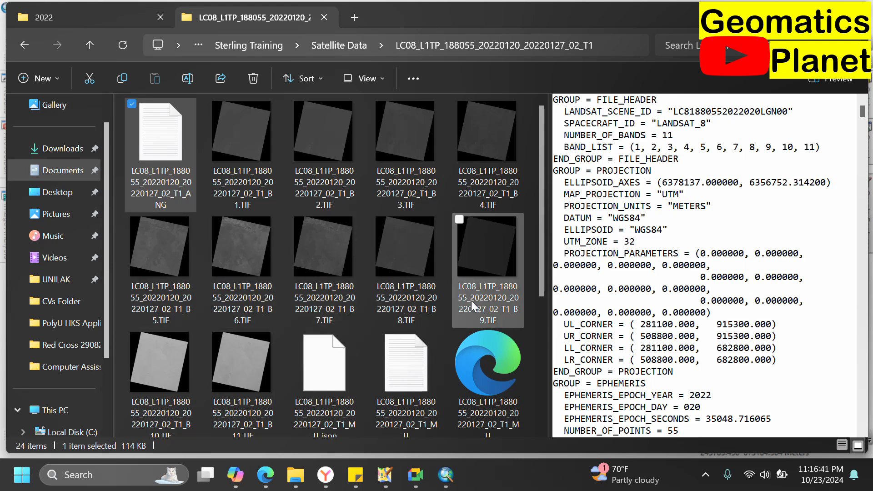
Step: Look through the scene's band images and select the band 8 TIF file
scroll(185, 396, down, 1)
scroll(185, 397, down, 1)
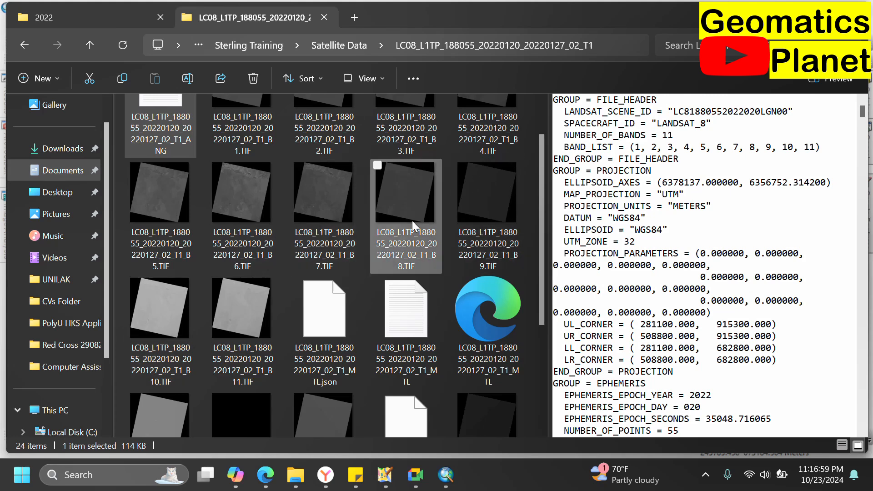
click(417, 189)
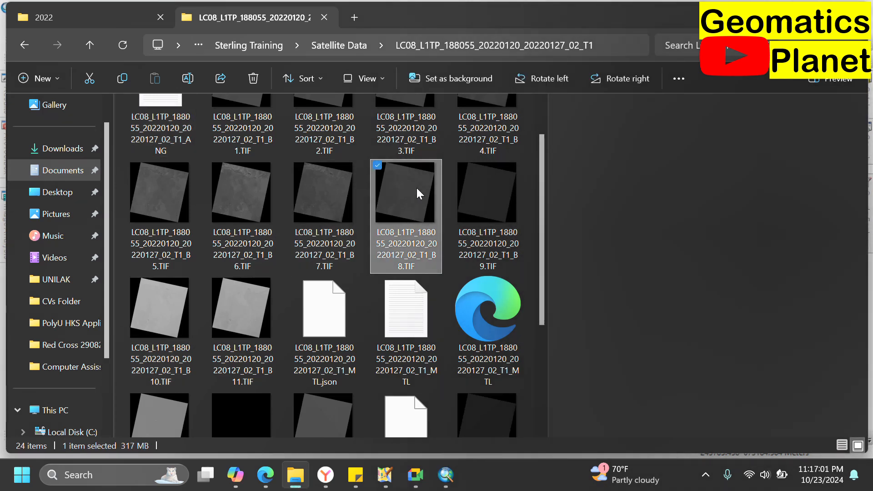
scroll(417, 194, up, 1)
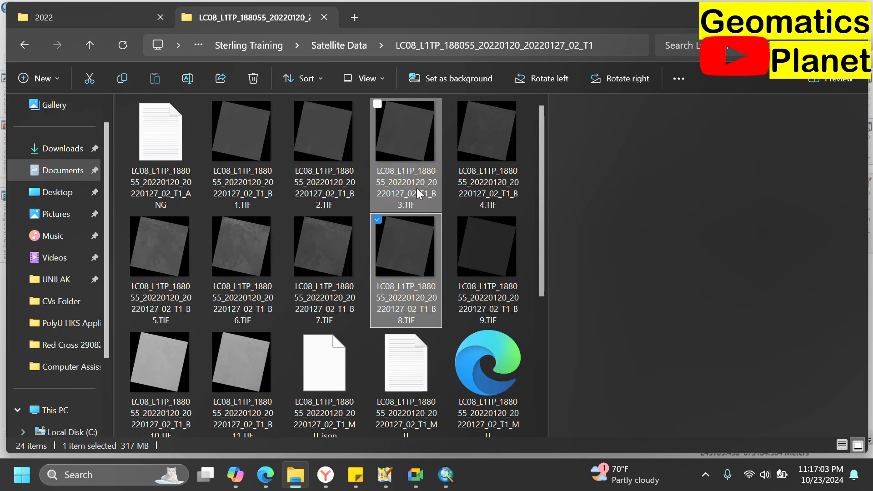
Step: Preview the ANG file again and examine its projection parameters, corner coordinates and ephemeris data
click(170, 137)
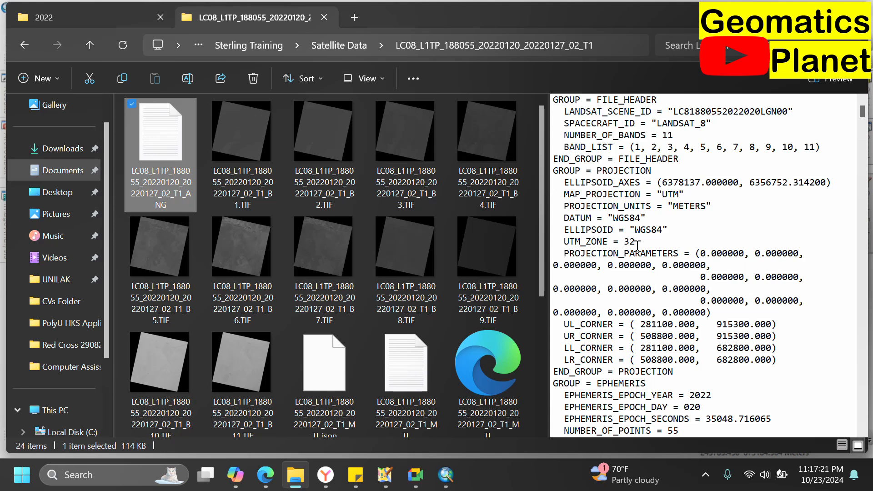
scroll(636, 247, down, 3)
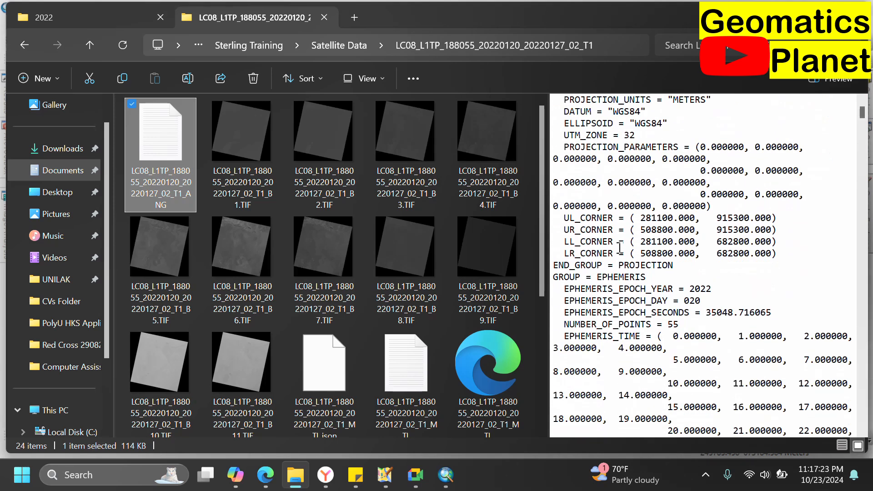
scroll(620, 247, down, 1)
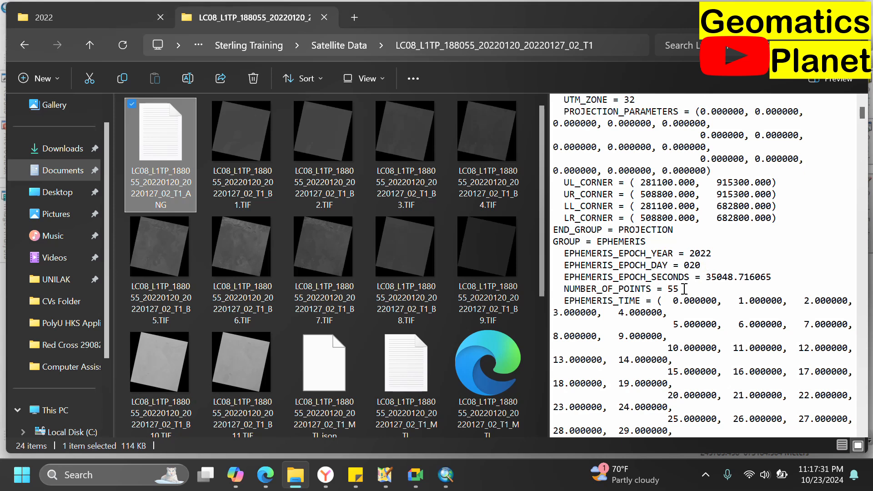
scroll(658, 293, down, 1)
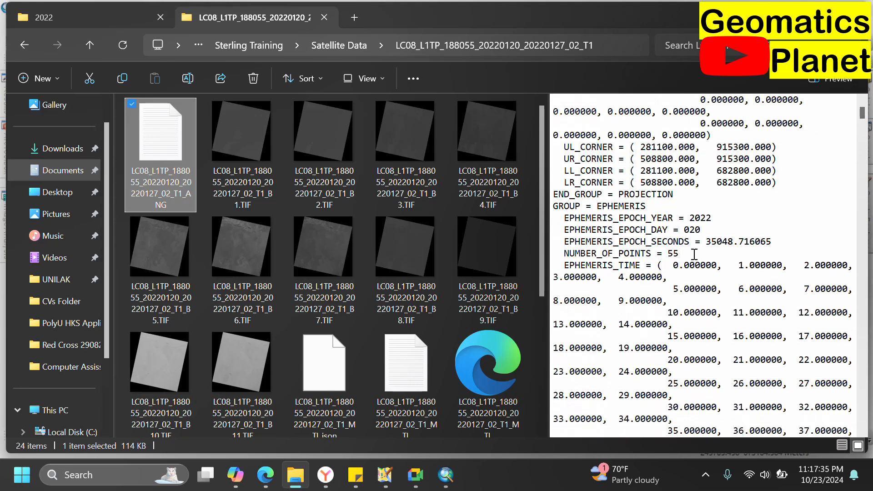
scroll(694, 254, down, 8)
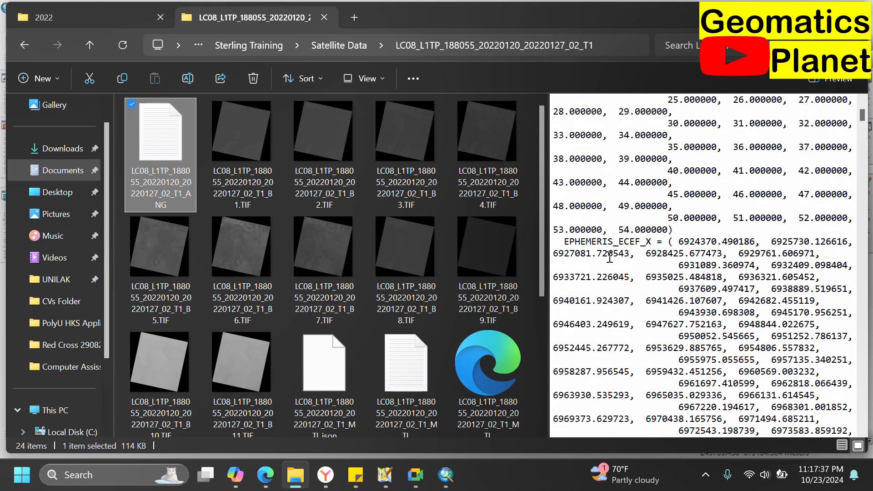
Step: Examine the ANG file's ephemeris, solar vector and band 1 and band 2 coefficient sections
scroll(683, 237, up, 8)
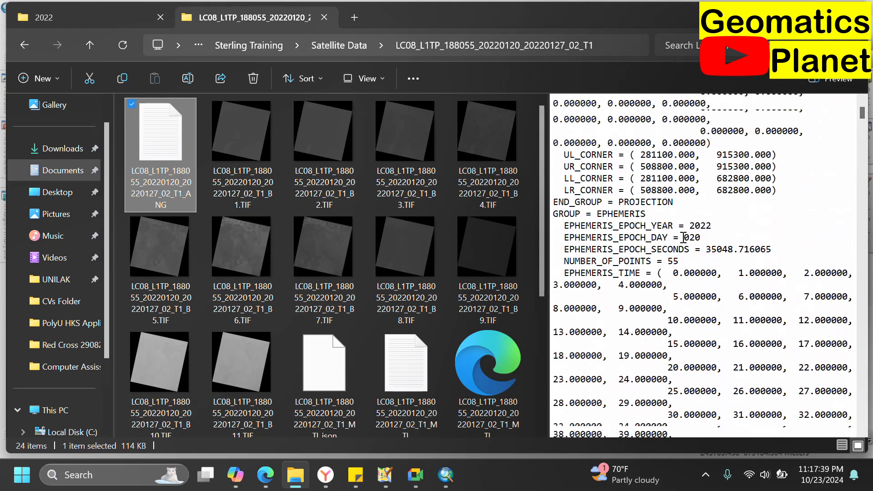
scroll(683, 237, up, 1)
scroll(683, 238, down, 7)
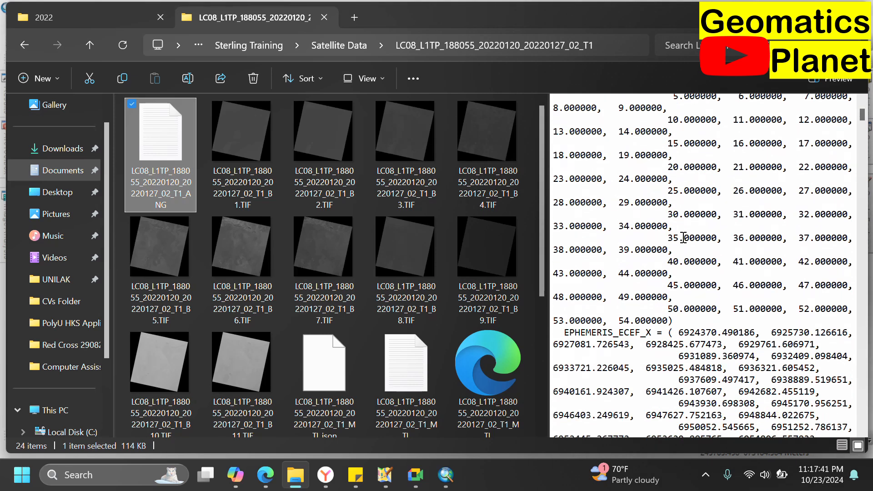
scroll(623, 275, down, 20)
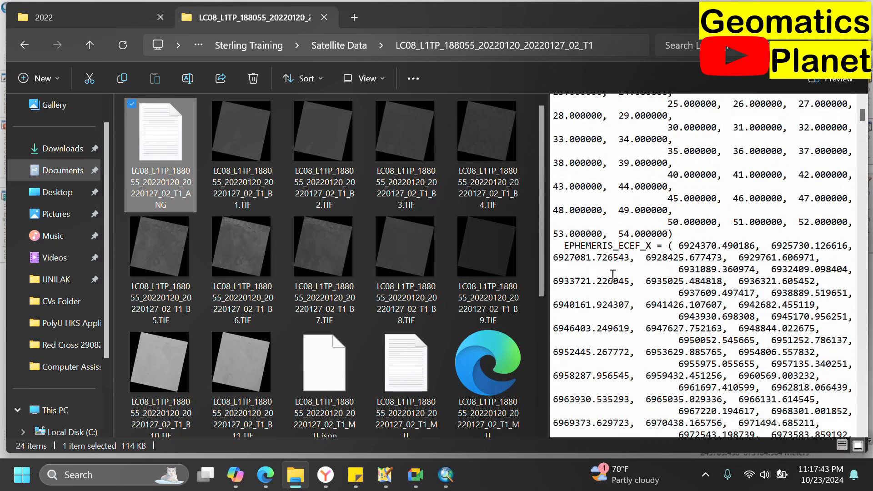
scroll(613, 266, down, 16)
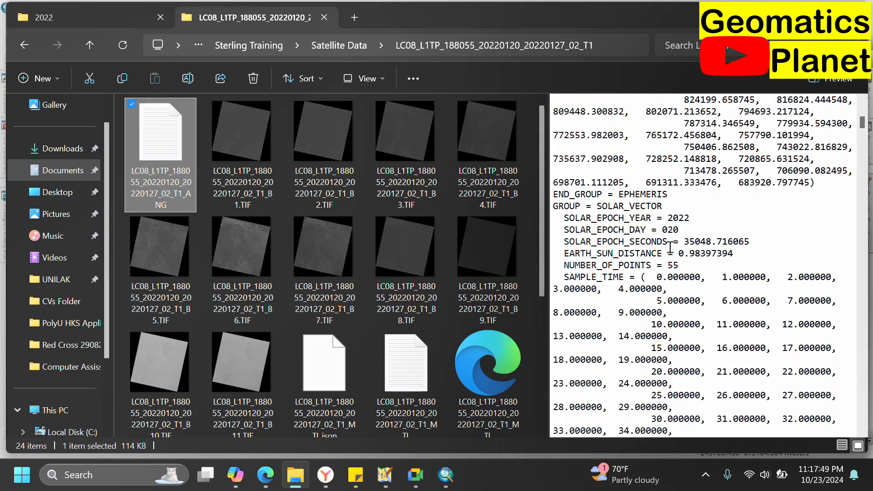
scroll(672, 260, down, 20)
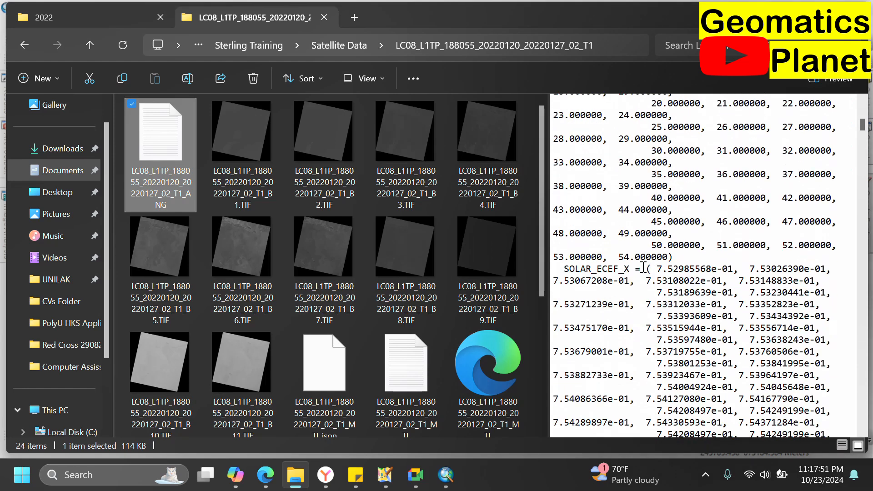
scroll(643, 266, down, 20)
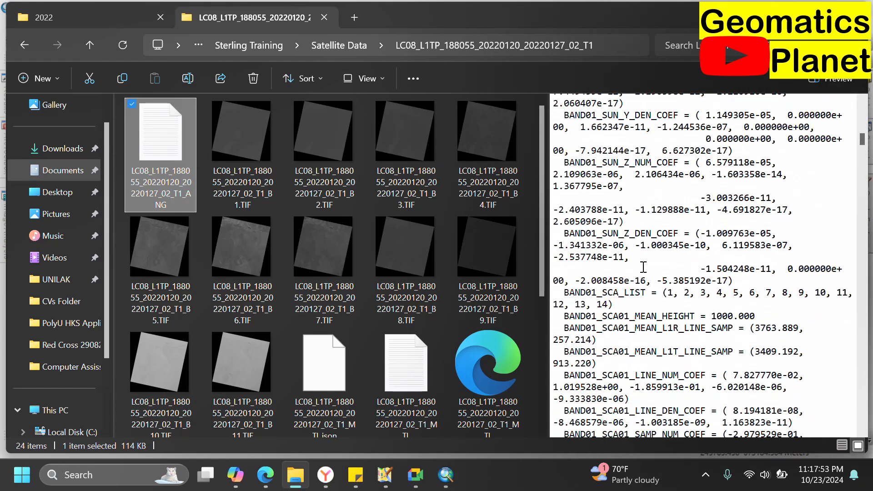
scroll(643, 267, down, 20)
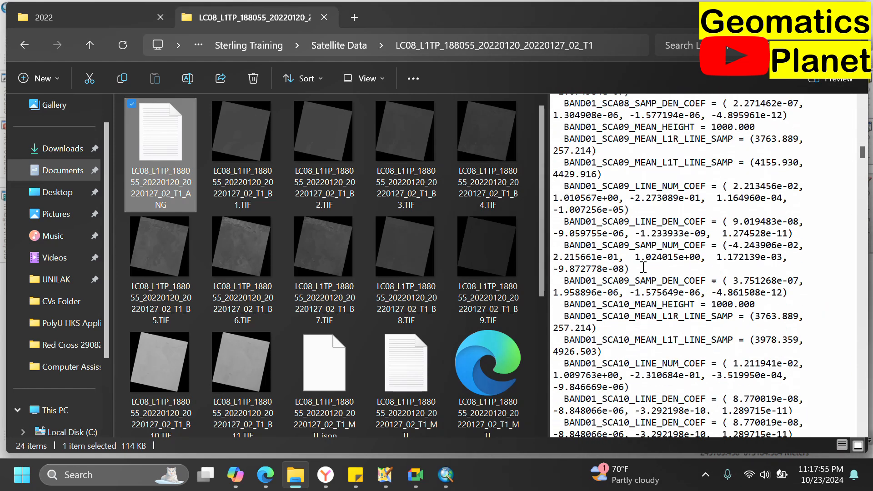
scroll(643, 267, down, 20)
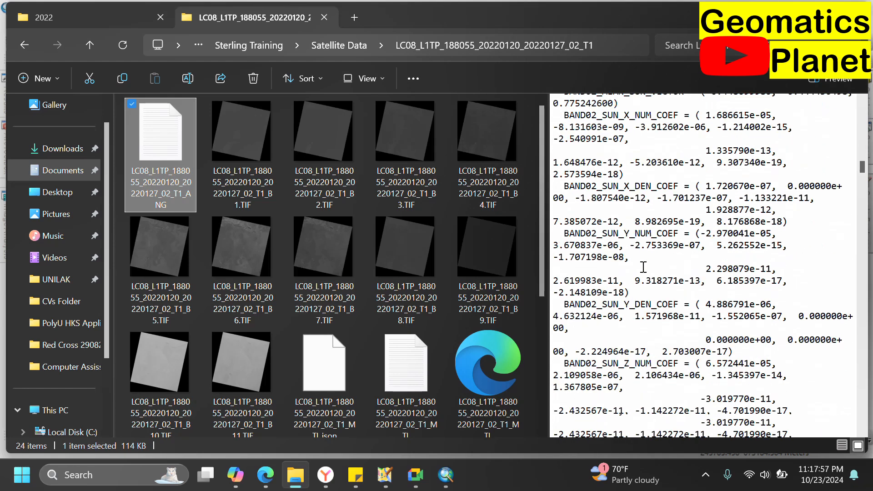
scroll(643, 268, down, 10)
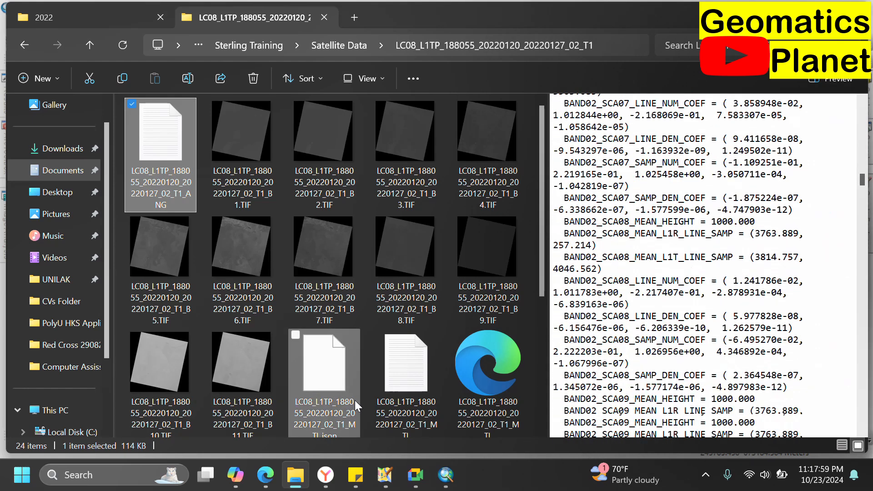
Step: Preview the MTL text file and examine its image attributes, highlighting the CLOUD_COVER entry
click(408, 376)
scroll(633, 246, down, 20)
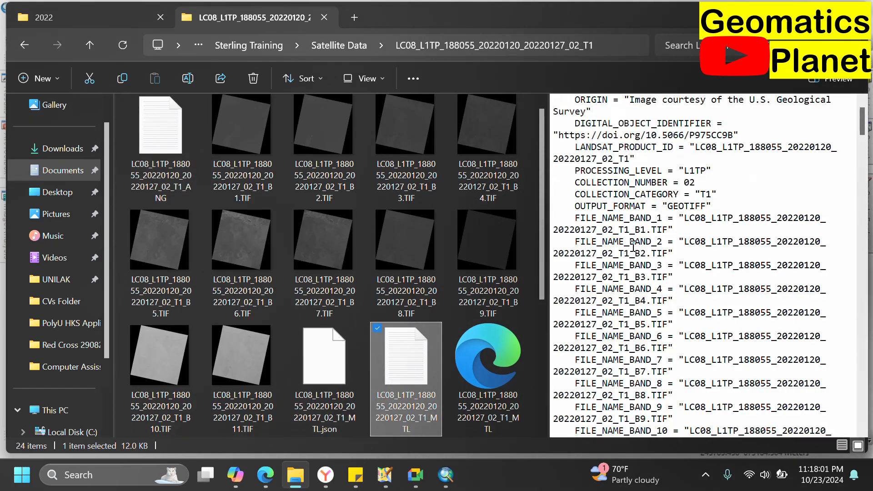
scroll(633, 246, down, 15)
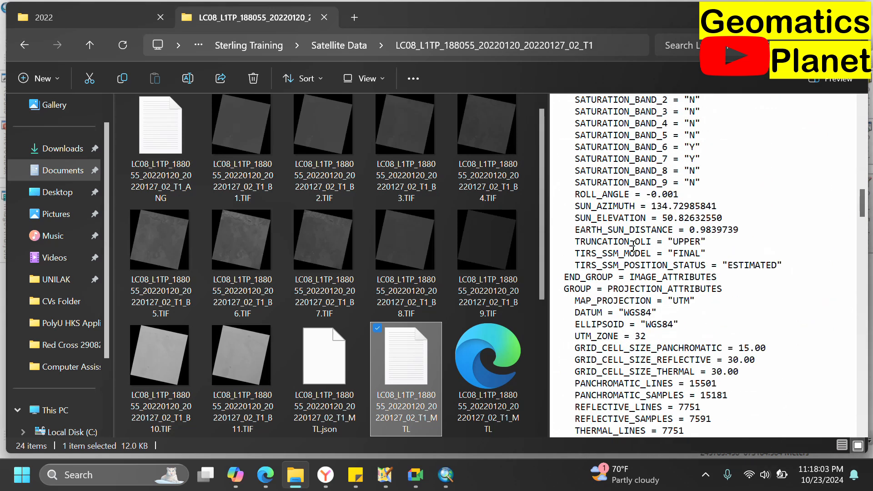
scroll(633, 246, up, 8)
scroll(633, 246, up, 4)
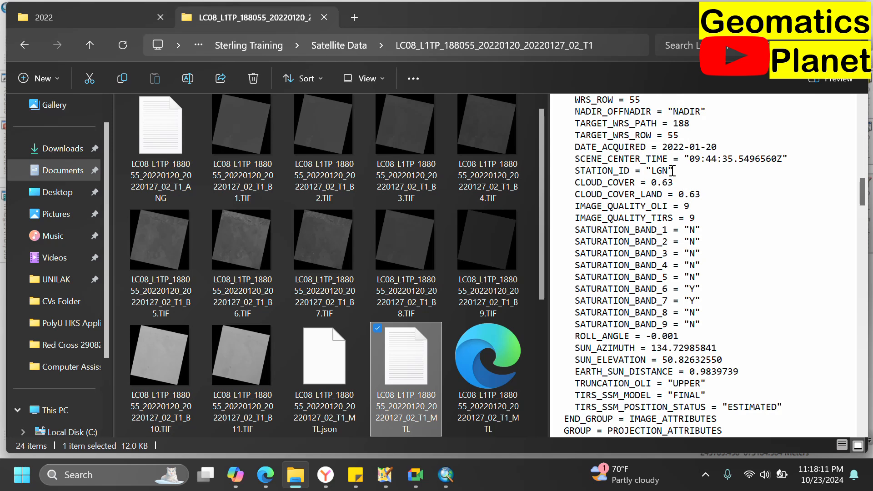
drag(677, 182, 663, 185)
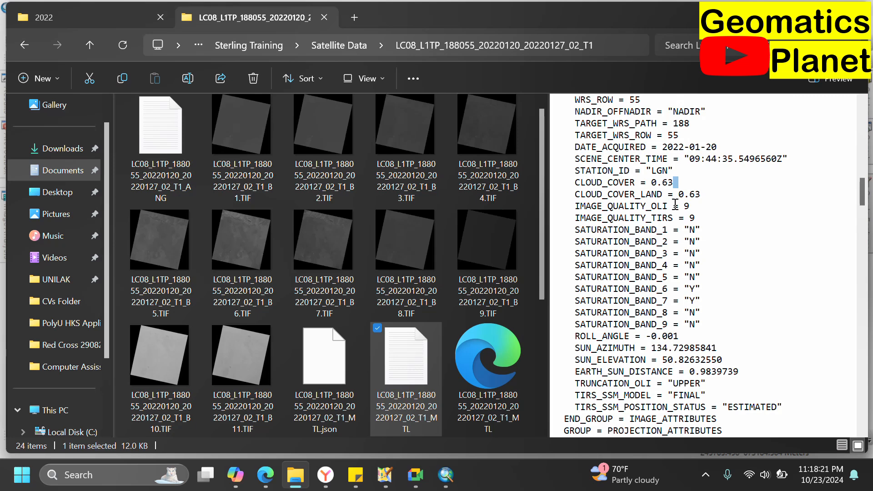
Step: Check the MTL file's projection attributes and grid cell sizes, and return to the product contents at its beginning
scroll(675, 205, down, 7)
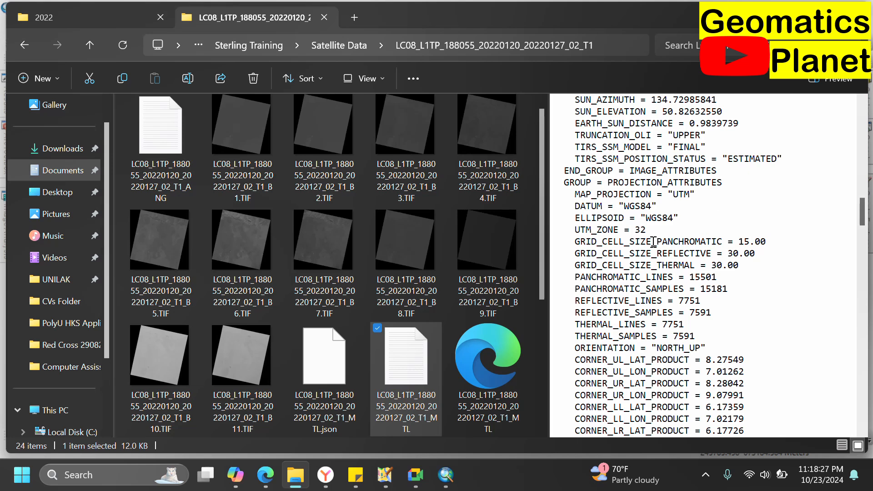
drag(749, 238, 754, 240)
scroll(646, 234, up, 15)
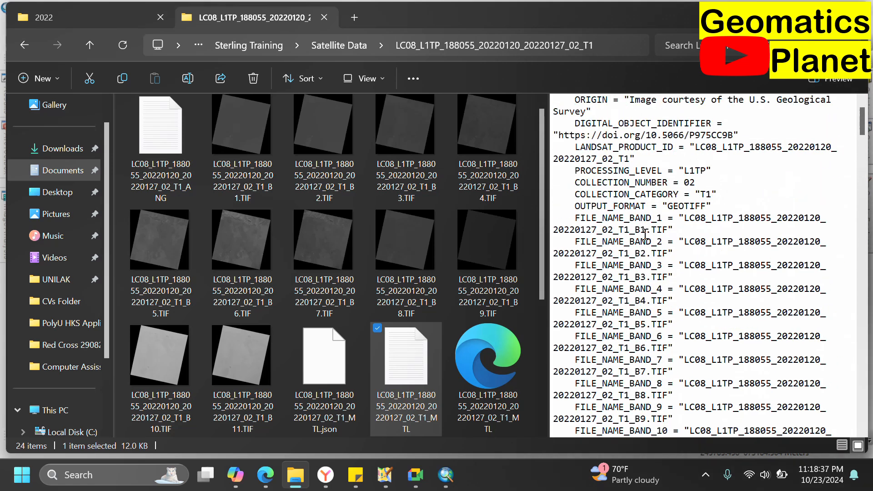
scroll(645, 234, up, 1)
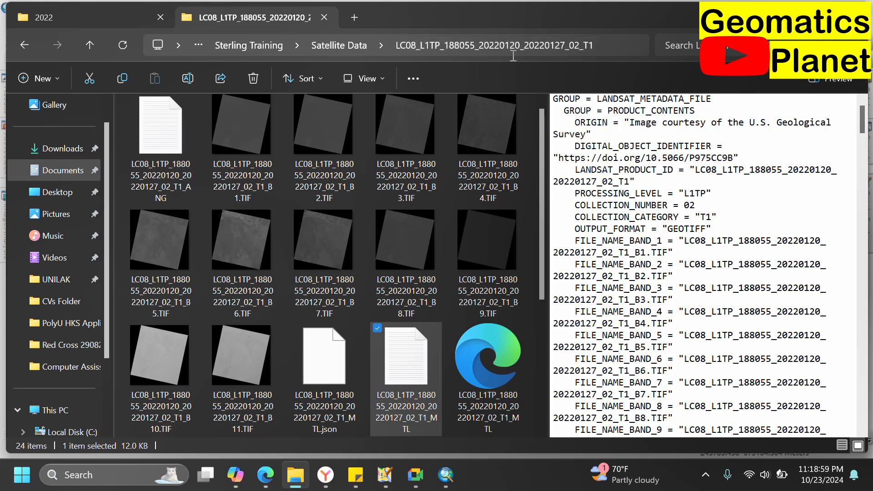
Step: Look through the remaining files of the scene folder and return to the band images
scroll(355, 201, down, 5)
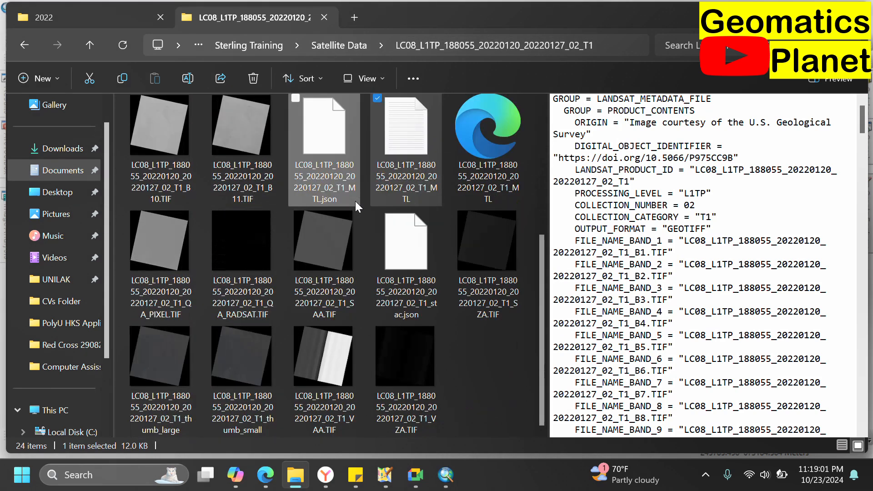
scroll(356, 201, up, 5)
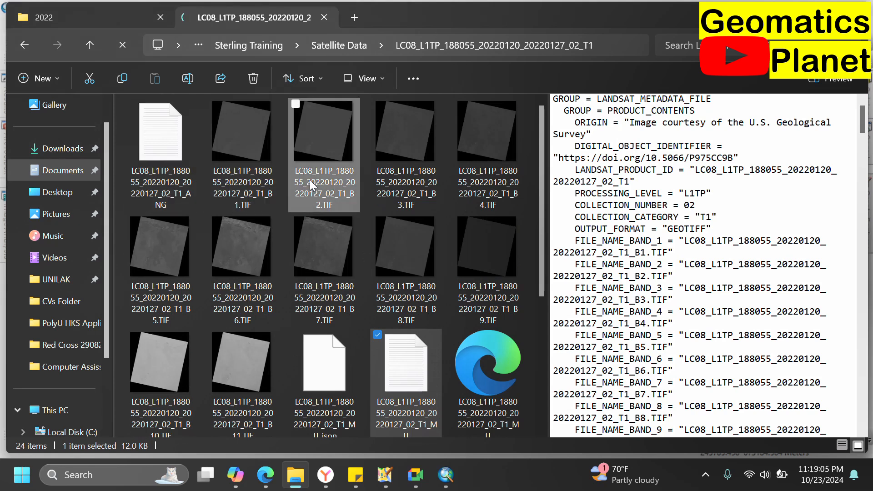
mouse_move(309, 179)
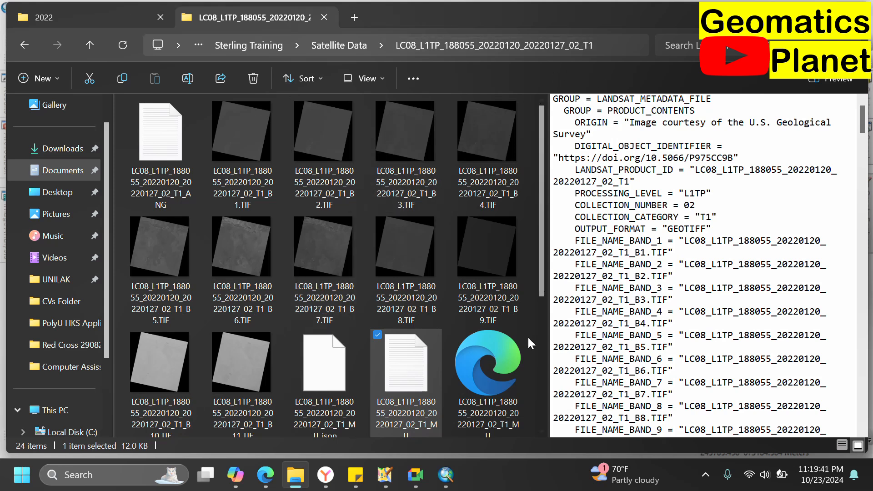
Step: Switch to ArcMap and add the scene's band TIF files B1 to B11 to the map
click(453, 483)
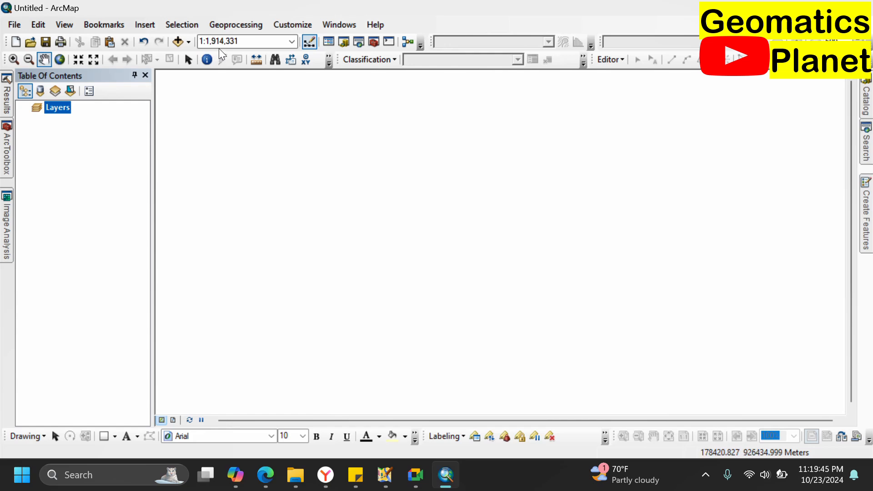
click(177, 42)
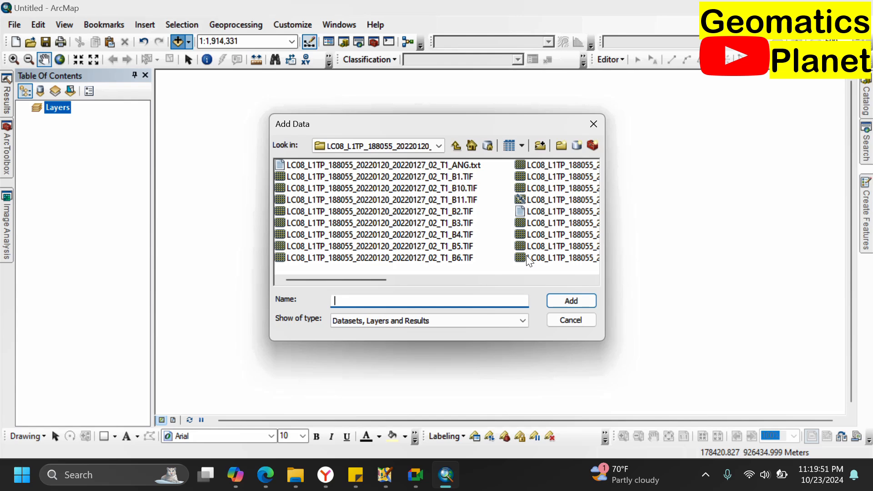
click(462, 180)
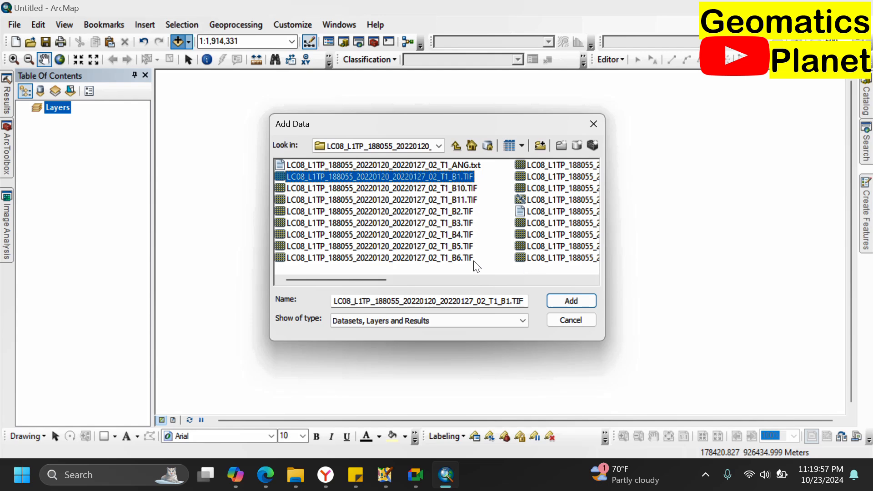
shift+click(461, 259)
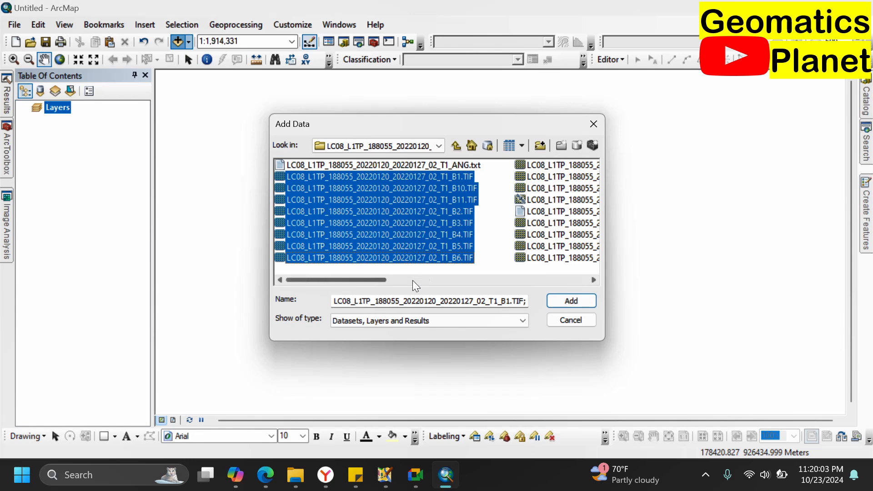
click(593, 279)
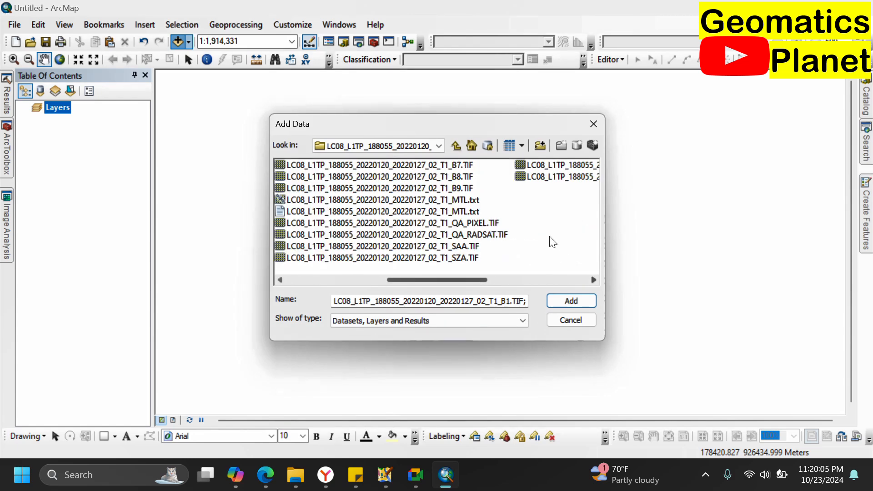
shift+click(464, 188)
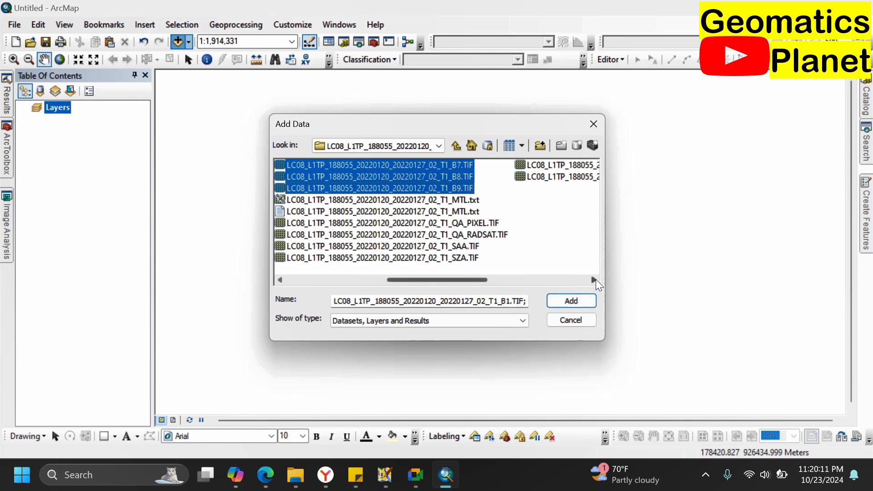
click(593, 280)
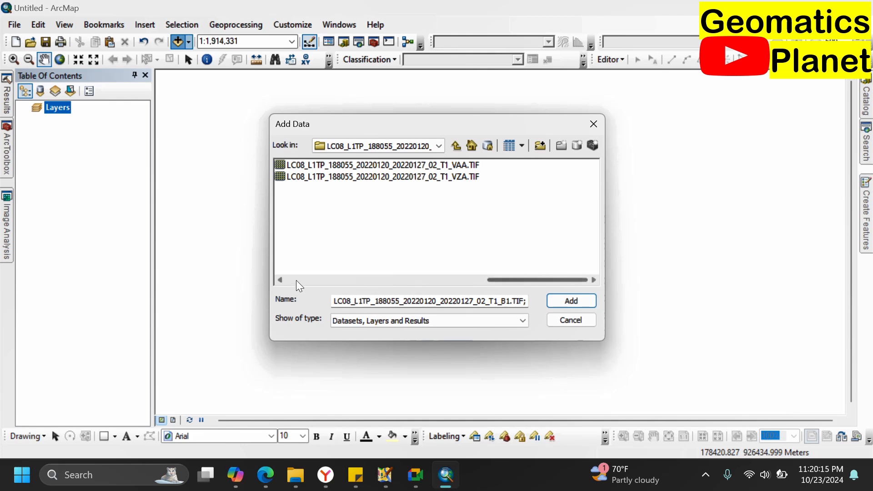
click(280, 280)
click(280, 280)
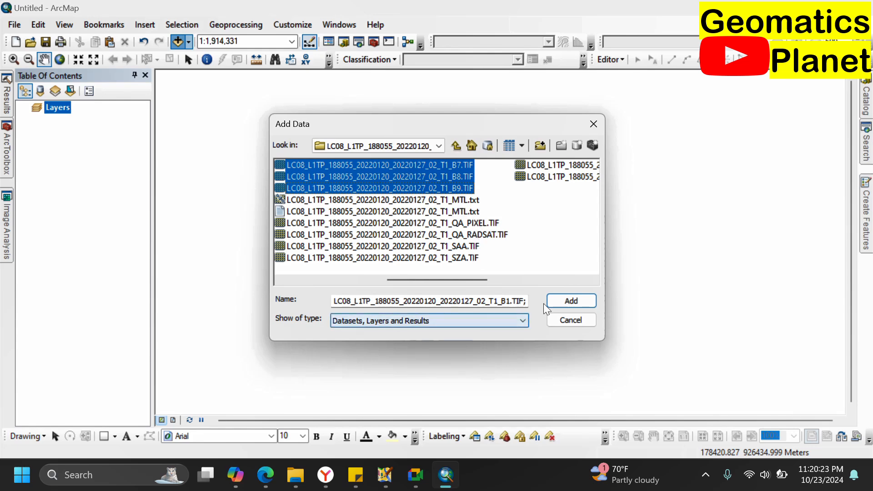
click(562, 306)
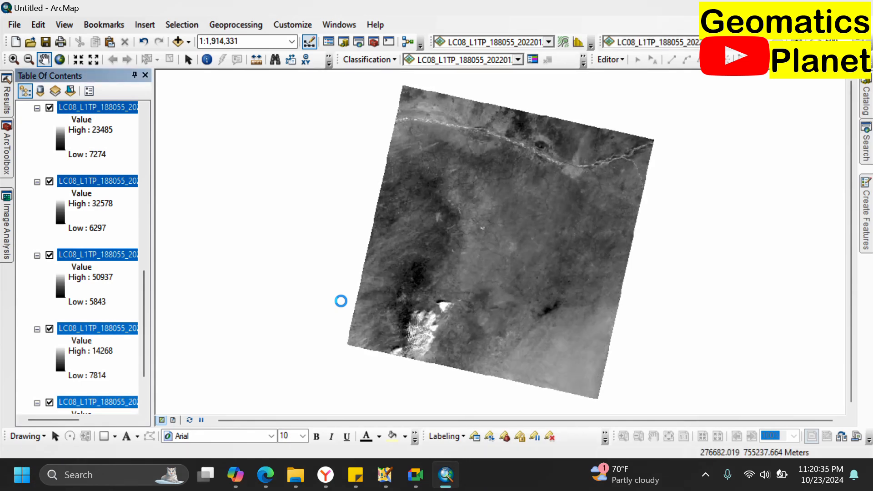
Step: Toggle the visibility of the band 5 layer off and back on
click(52, 124)
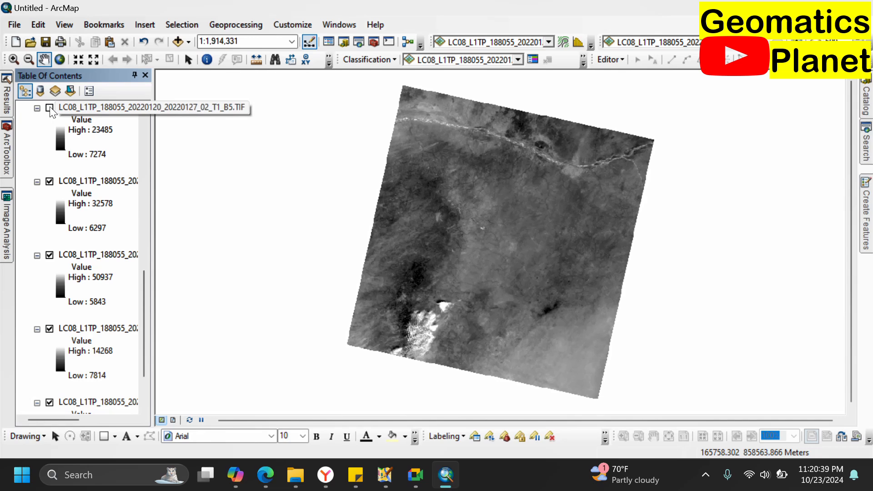
click(50, 108)
scroll(51, 110, up, 5)
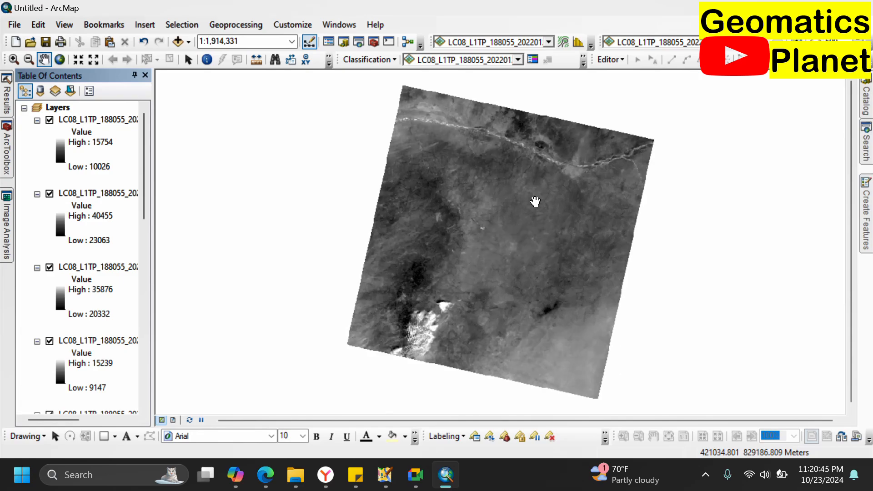
Step: Inspect the river area in the north of the scene at 1:400,000 and hide the band 1 layer
scroll(535, 201, up, 3)
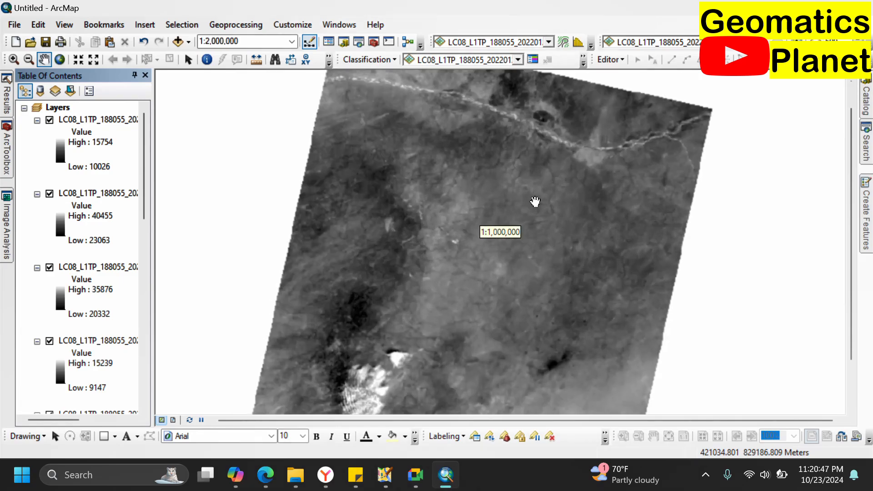
scroll(535, 201, up, 2)
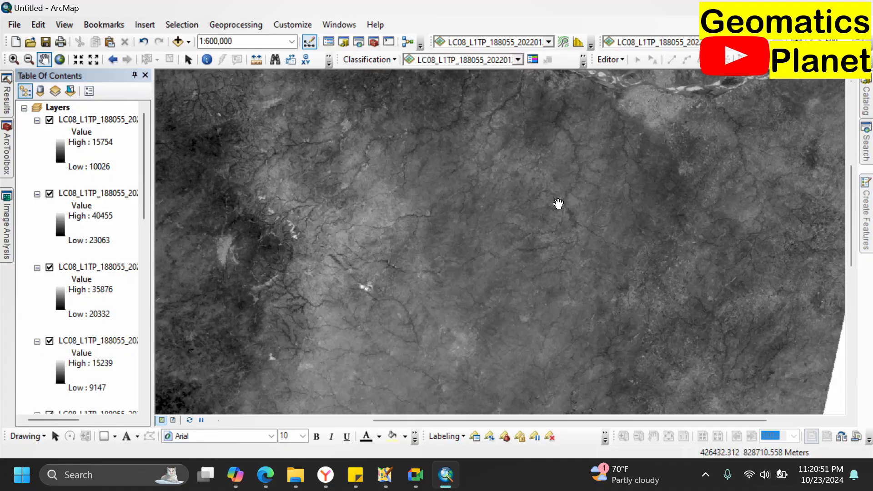
drag(558, 203, 509, 414)
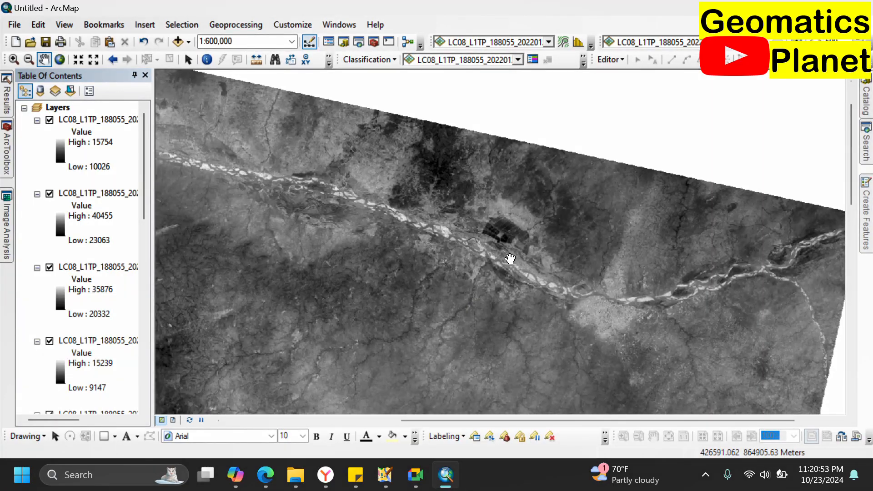
scroll(510, 258, up, 2)
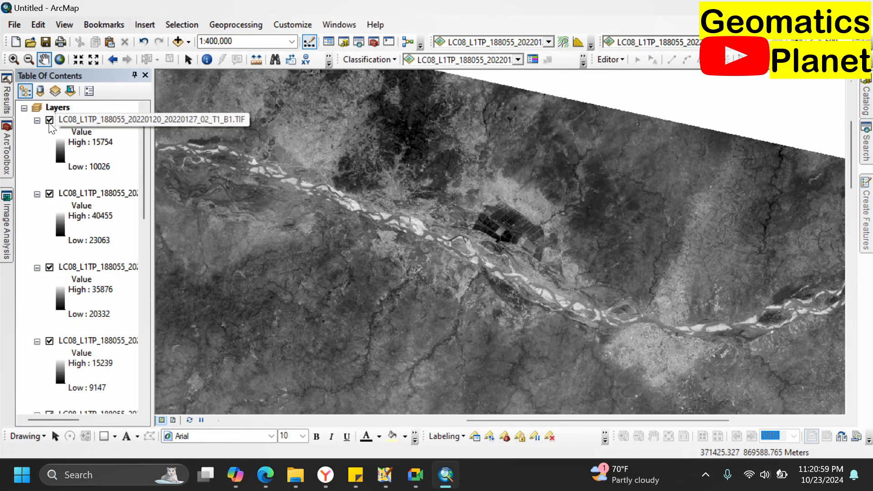
click(50, 127)
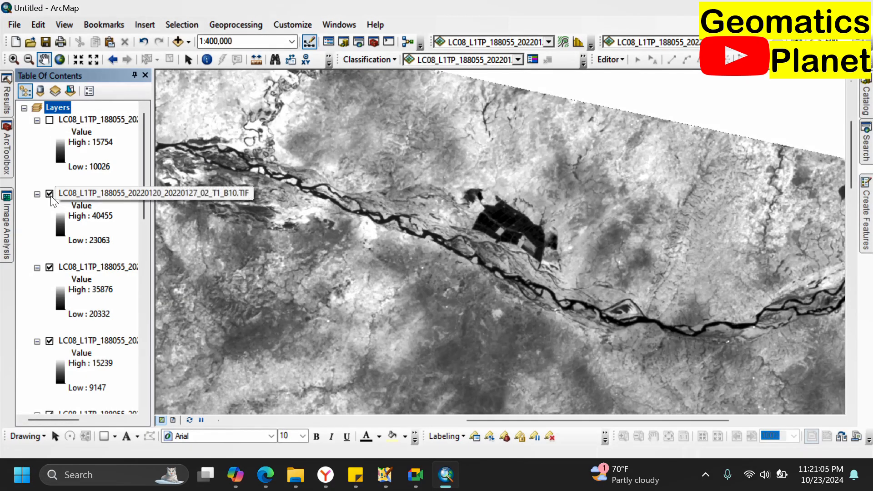
Step: Hide the band 10, band 11 and band 2 layers one after another to compare the bands beneath them
click(49, 194)
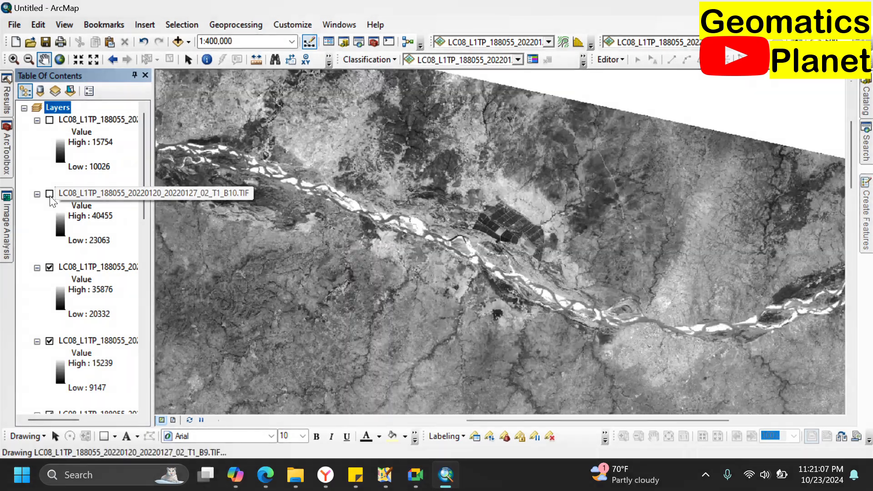
scroll(49, 182, down, 3)
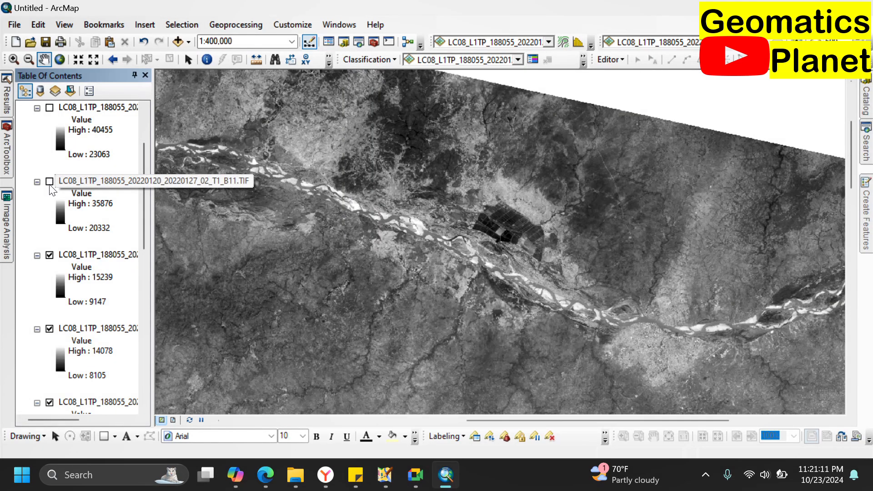
scroll(52, 190, down, 1)
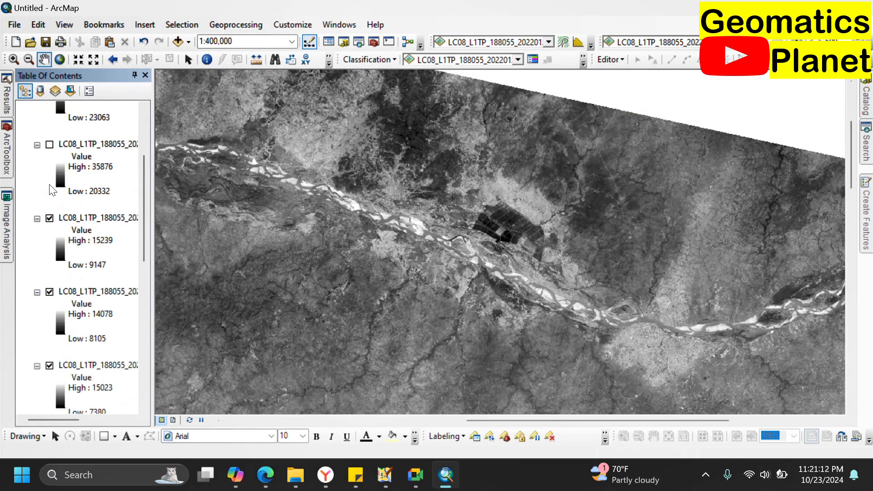
click(51, 219)
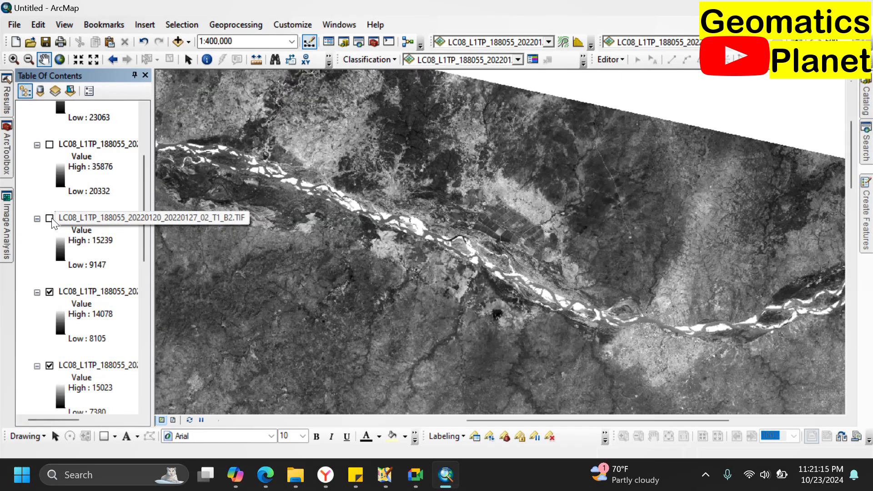
scroll(59, 245, up, 3)
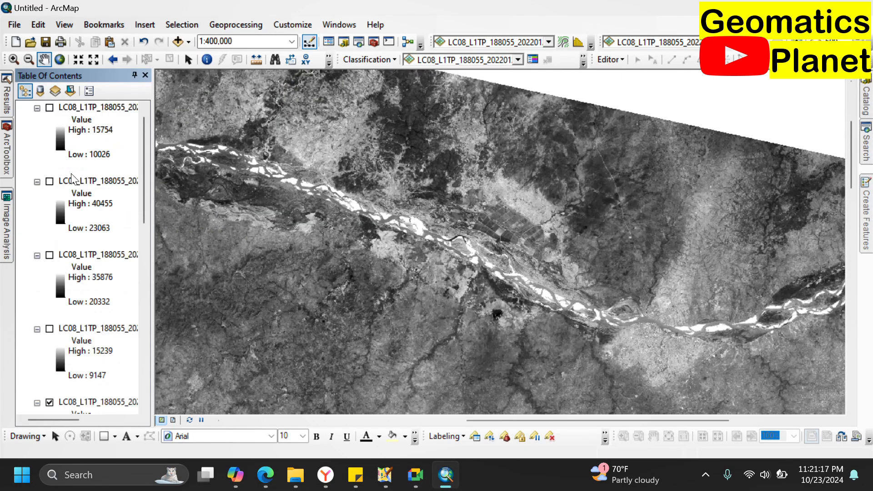
Step: Hide the band 8 and band 9 layers
scroll(73, 178, down, 6)
scroll(73, 178, down, 5)
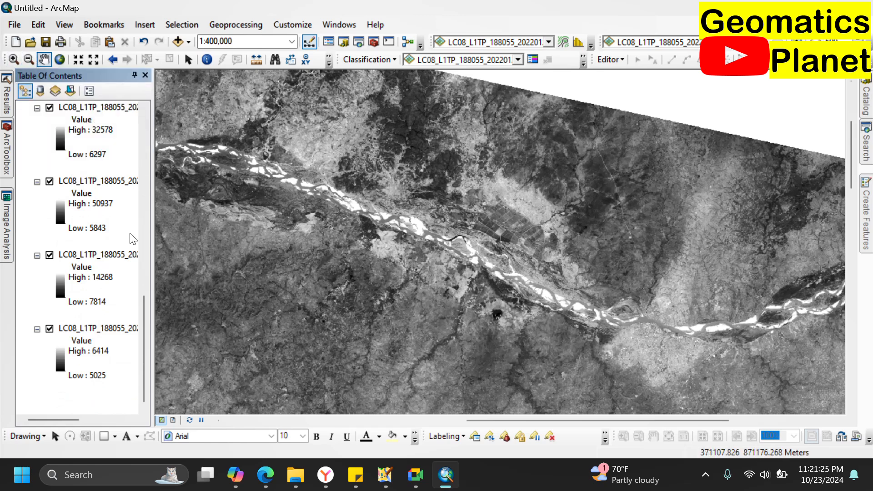
click(49, 255)
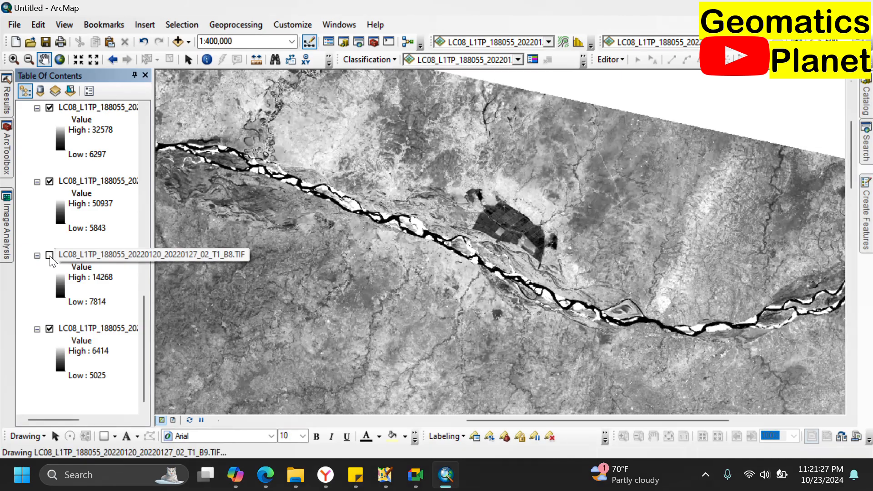
click(50, 328)
Step: Collapse the legends of all layers in the Layers data frame
scroll(58, 279, up, 10)
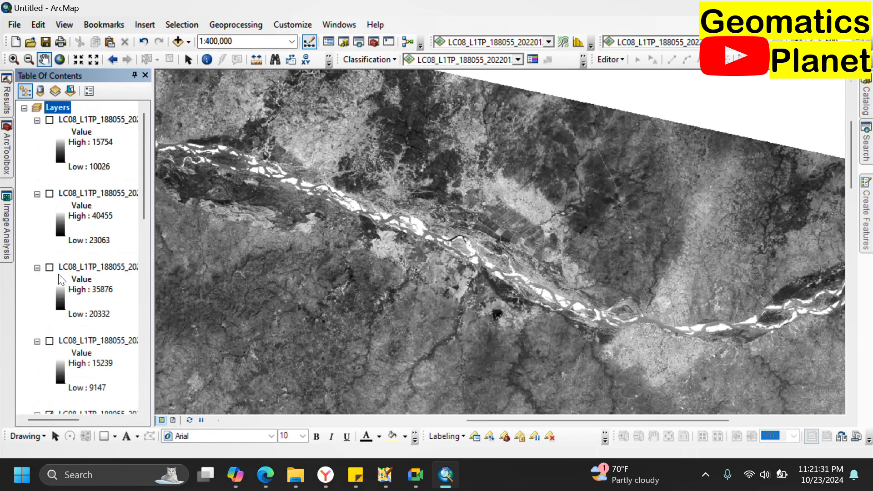
right_click(58, 109)
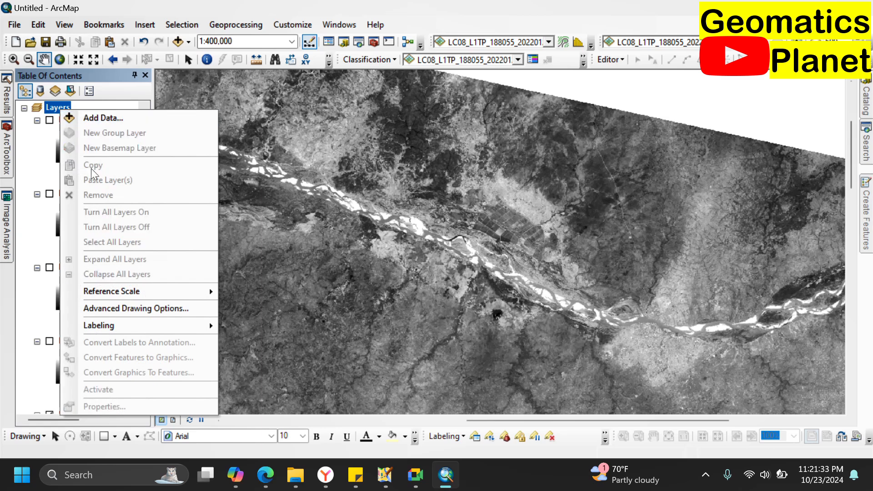
click(54, 109)
right_click(61, 110)
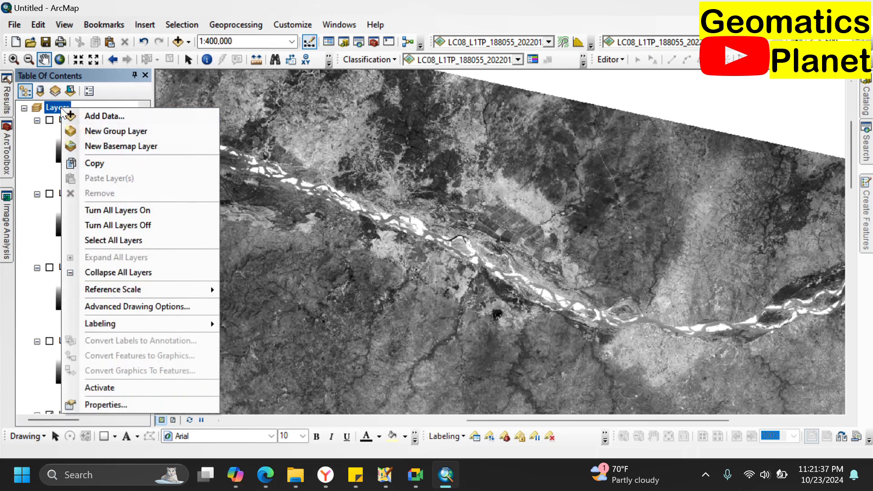
click(54, 110)
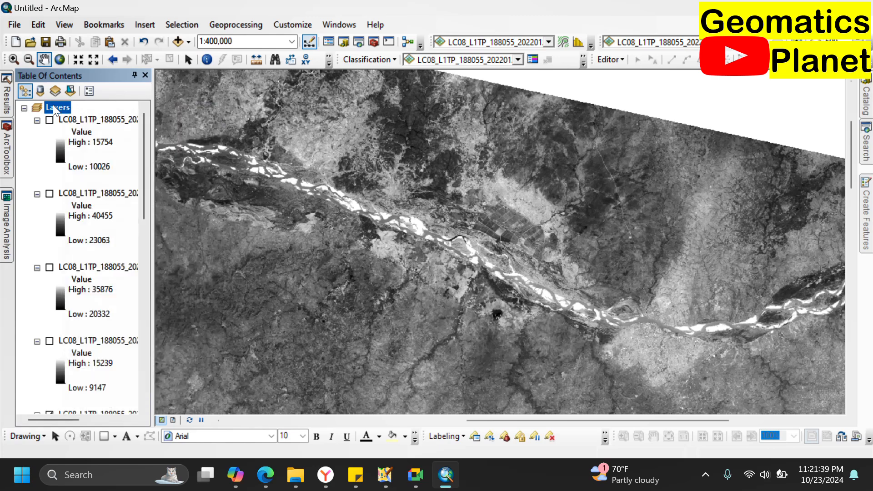
right_click(54, 109)
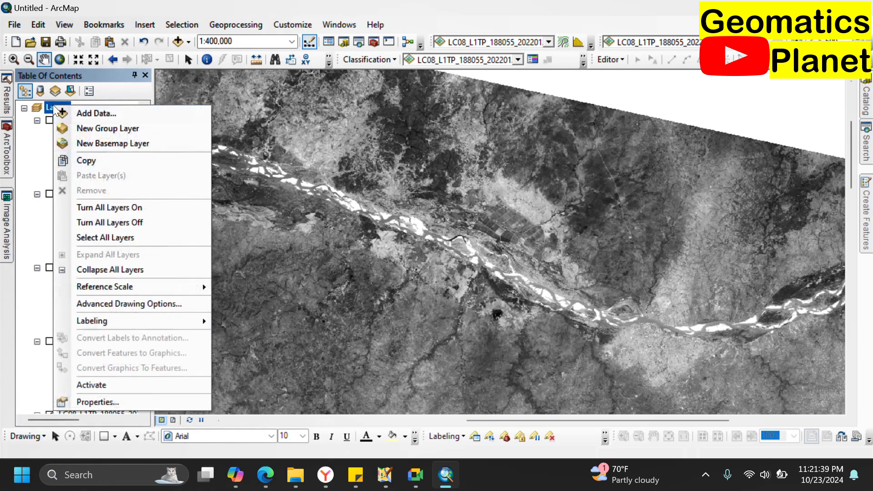
click(106, 271)
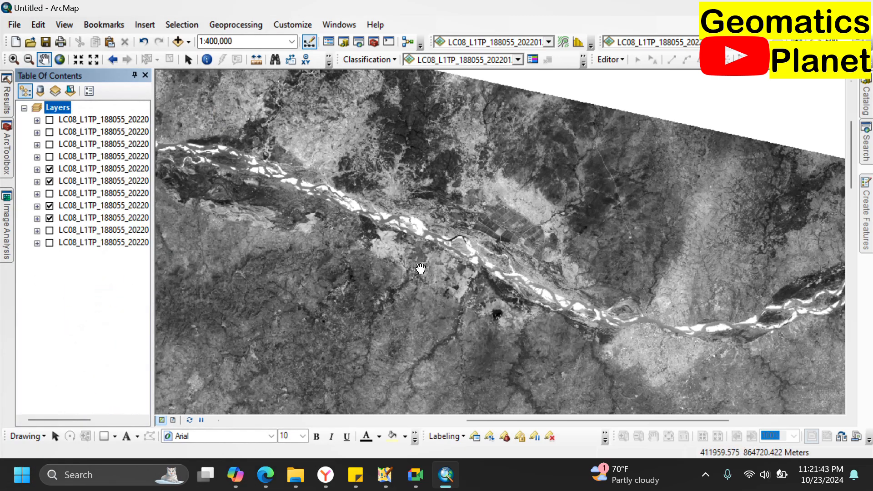
Step: Examine the river and the neighbouring field block at scales up to 1:250,000, and return to the full extent of the band 2 layer
scroll(420, 268, down, 2)
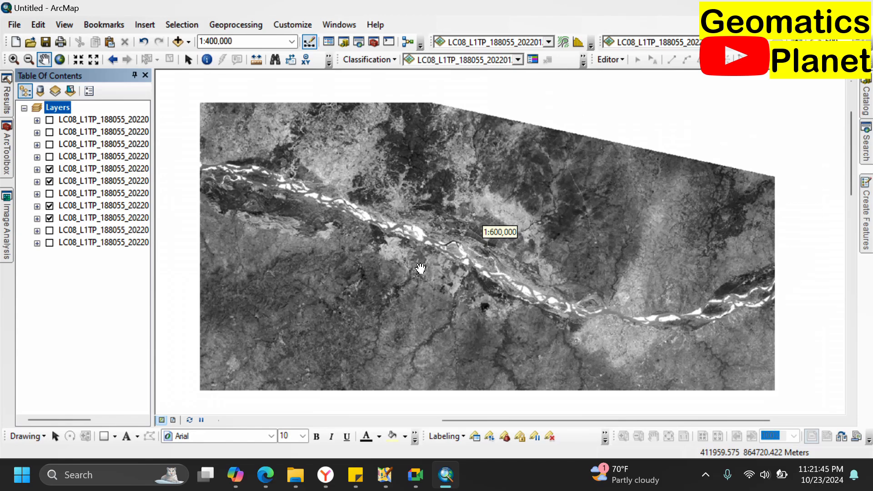
scroll(420, 268, up, 1)
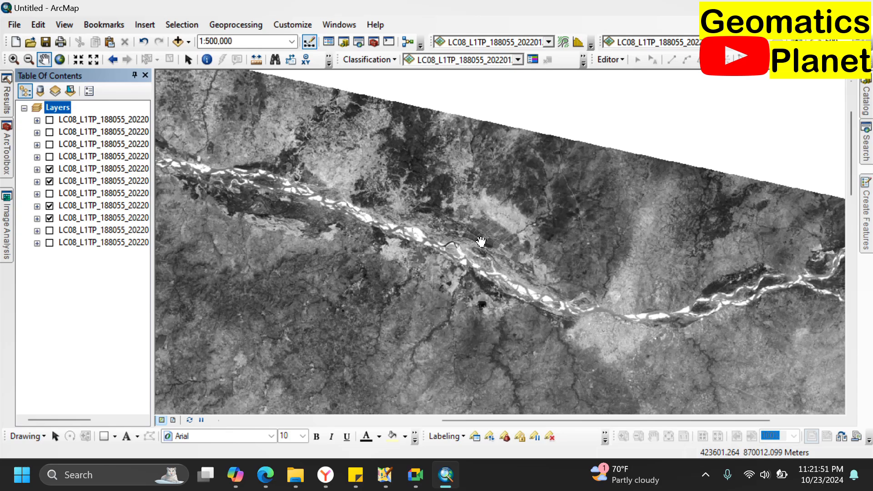
scroll(441, 264, up, 1)
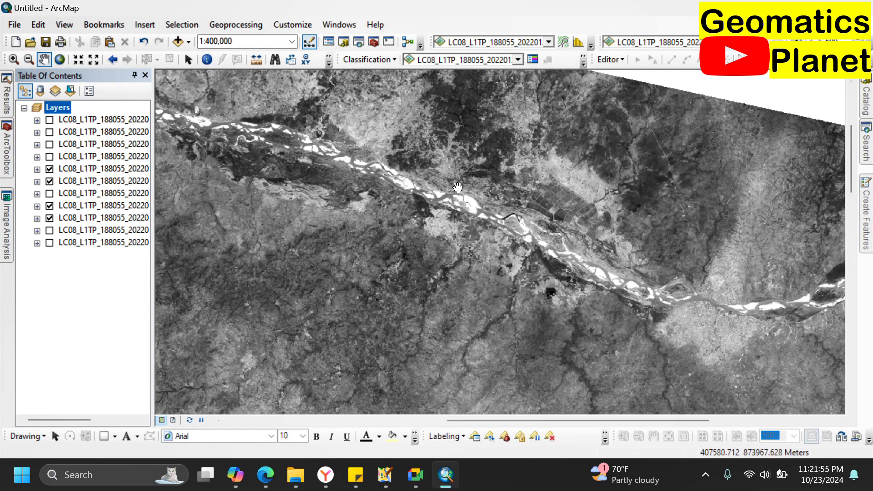
scroll(472, 232, up, 2)
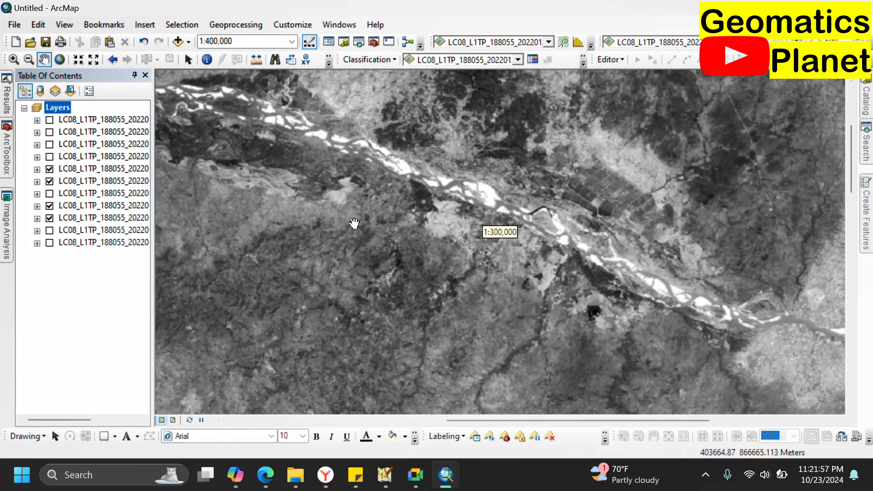
click(108, 156)
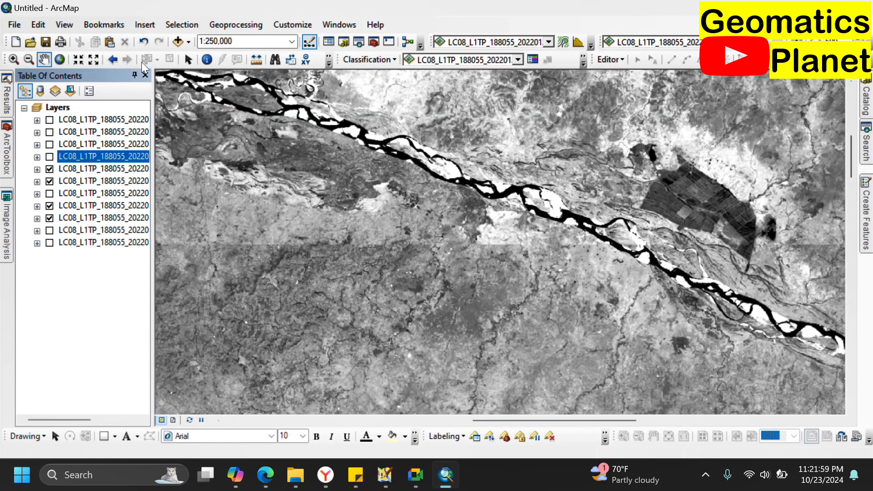
click(187, 59)
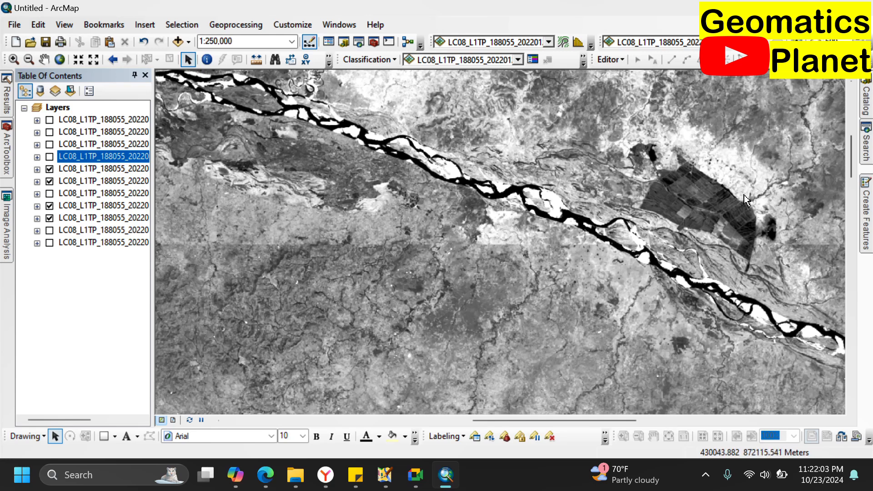
right_click(94, 157)
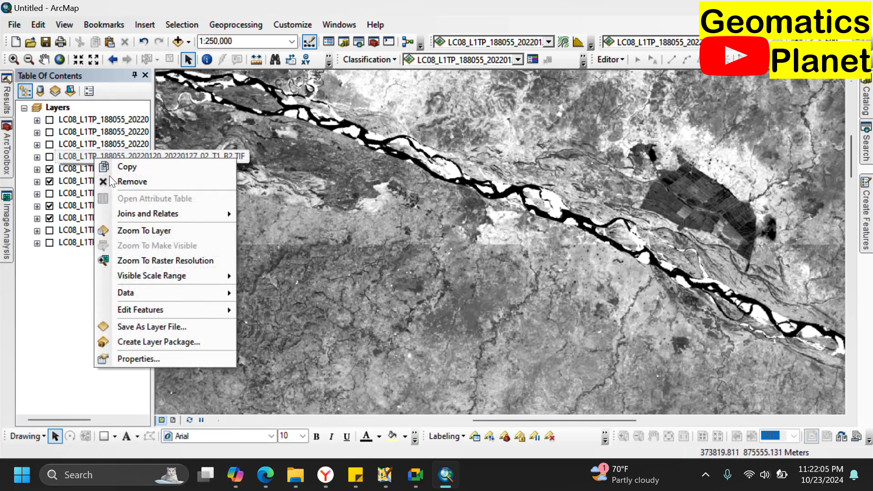
click(137, 230)
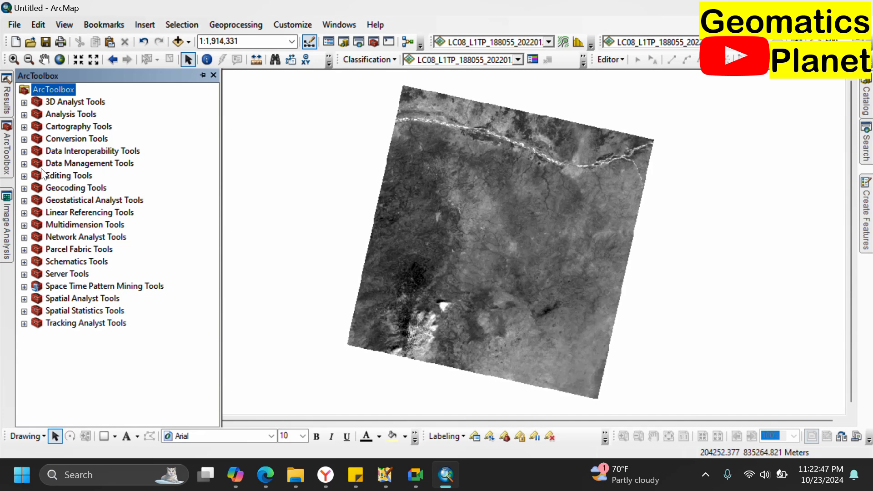
Step: Open the Composite Bands tool from the Raster Processing toolset of Data Management Tools and list the band rasters available as input
click(24, 163)
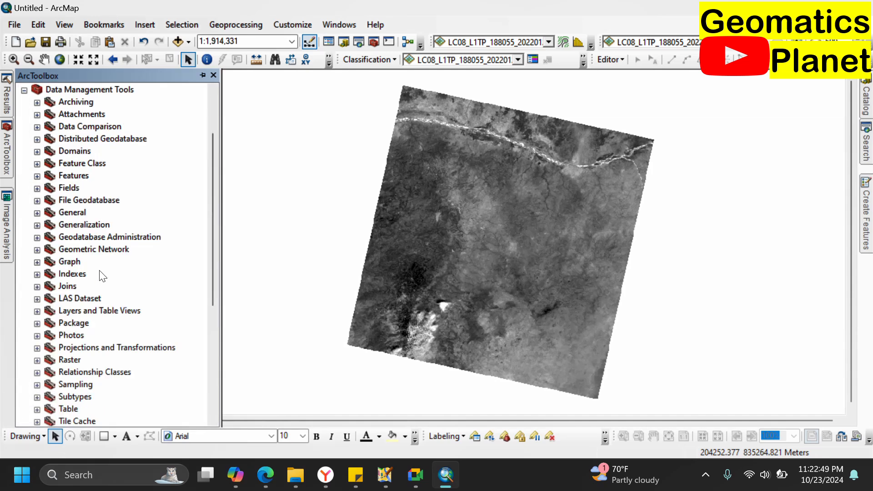
scroll(101, 275, down, 3)
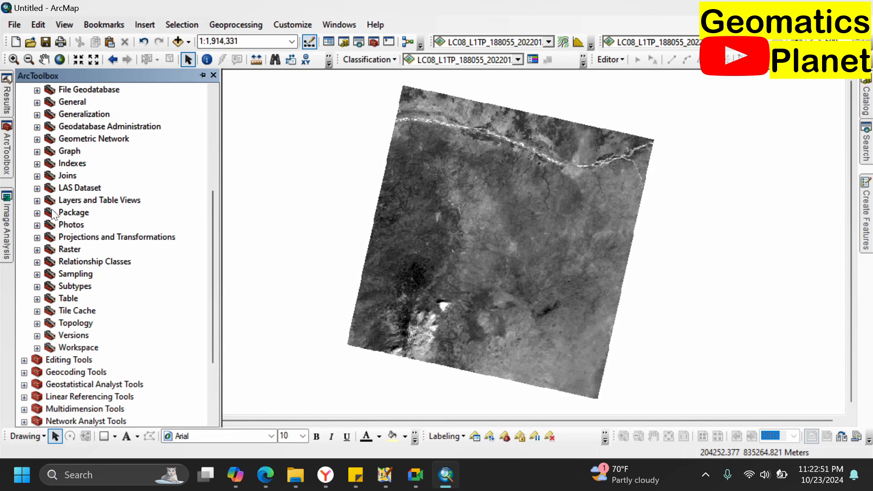
click(40, 250)
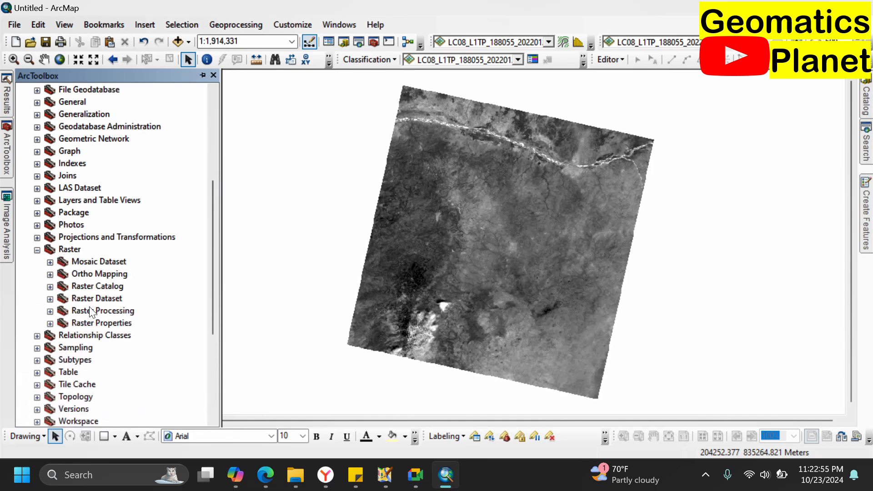
click(51, 311)
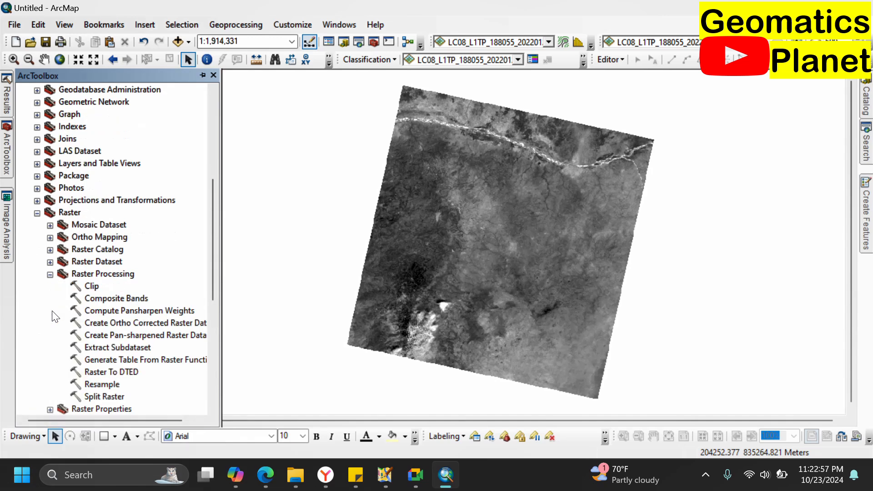
double_click(137, 299)
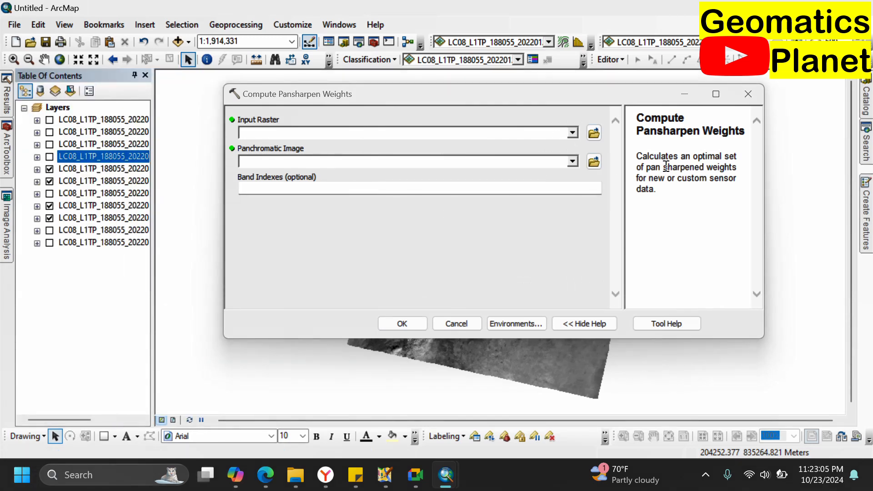
click(748, 93)
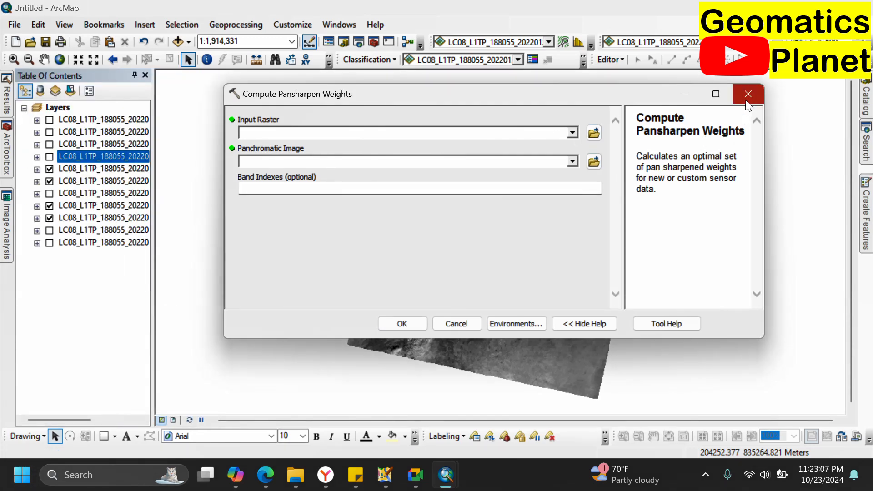
mouse_move(7, 157)
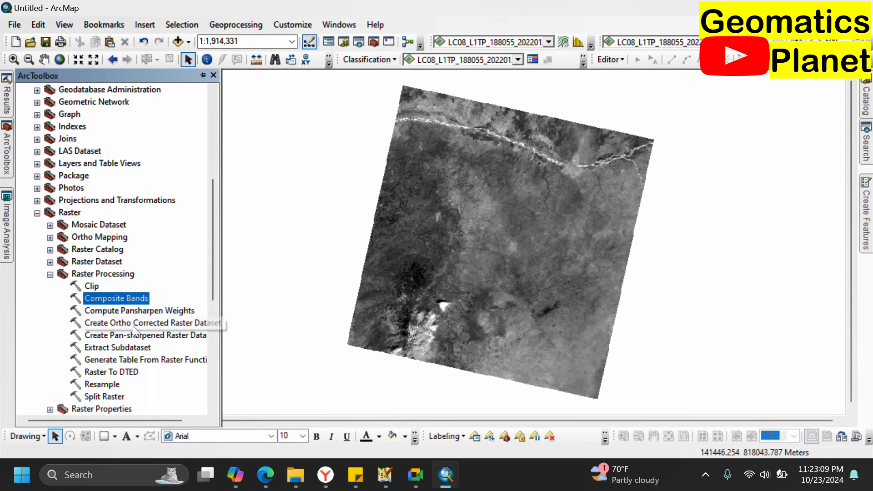
double_click(112, 296)
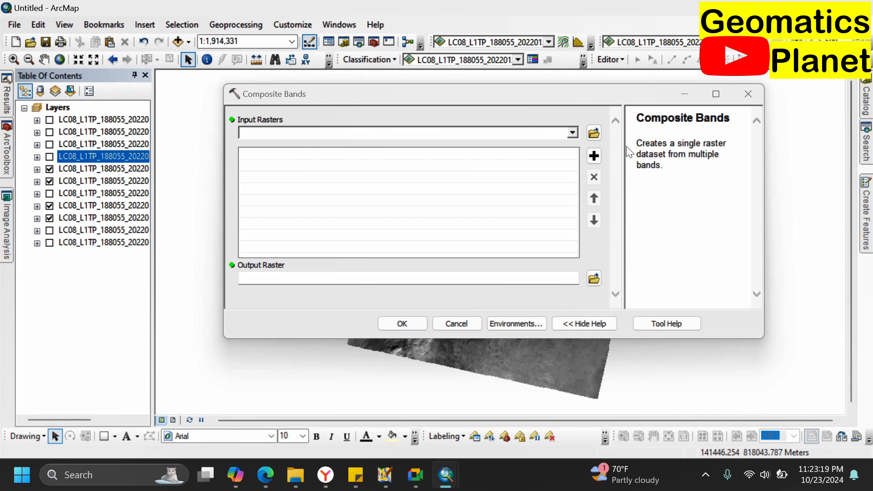
click(571, 133)
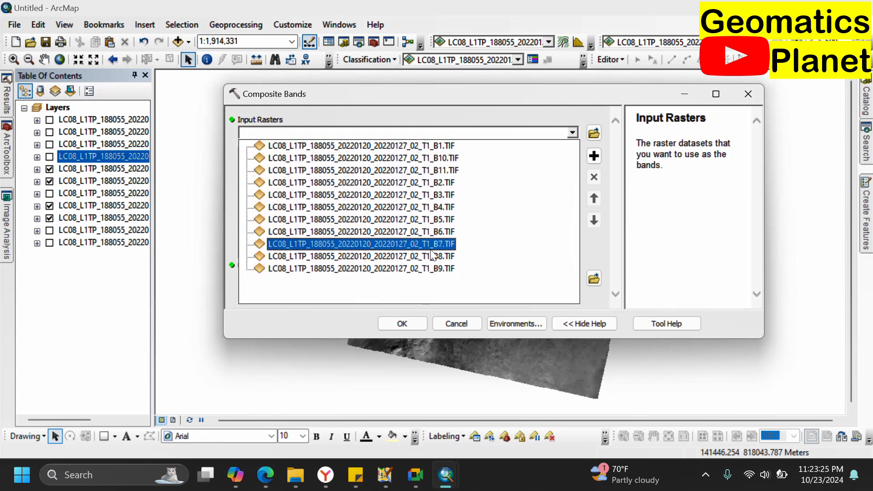
click(444, 211)
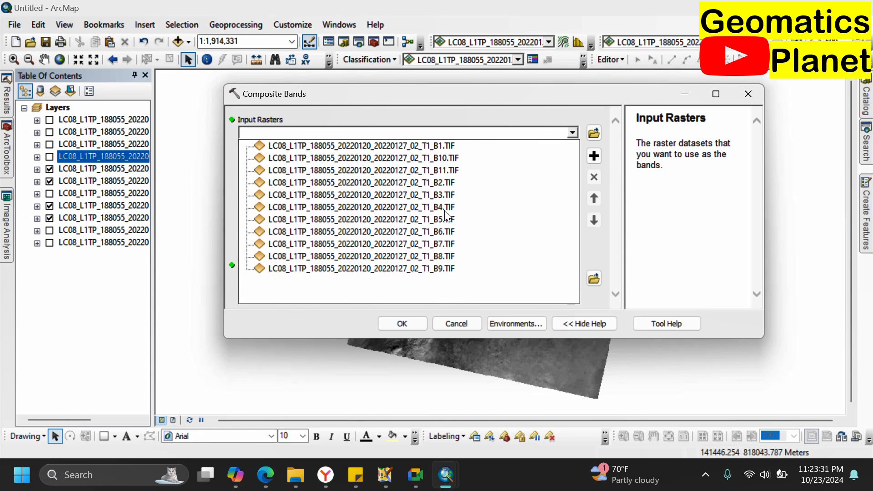
Step: Consult the GISGeography page on Landsat 8 band combinations down to the Natural Color (4, 3, 2) section, and return to ArcMap
click(270, 475)
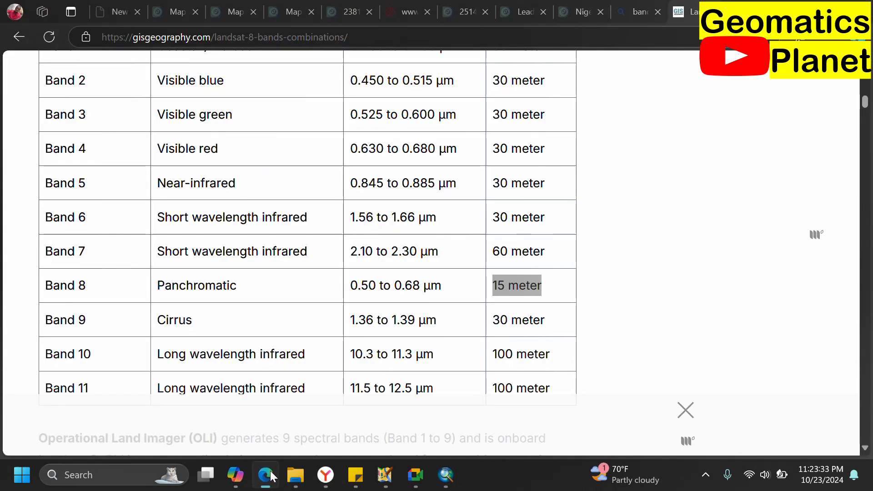
scroll(336, 225, up, 15)
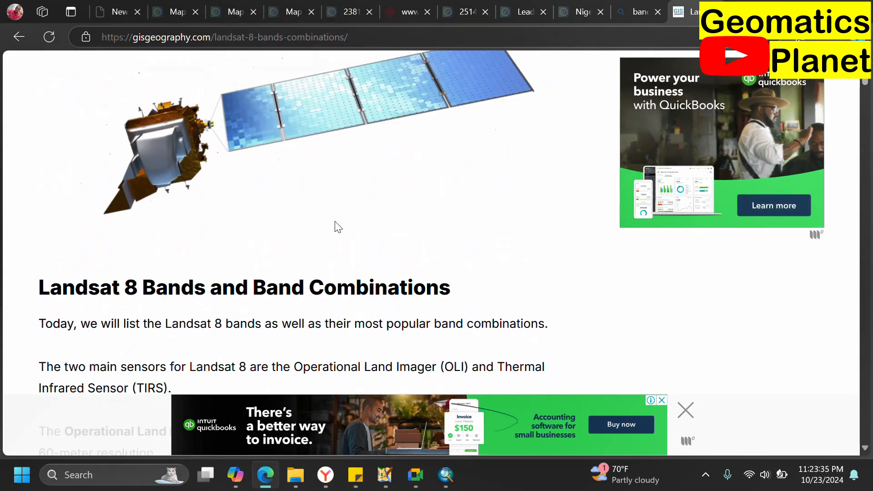
scroll(337, 226, down, 20)
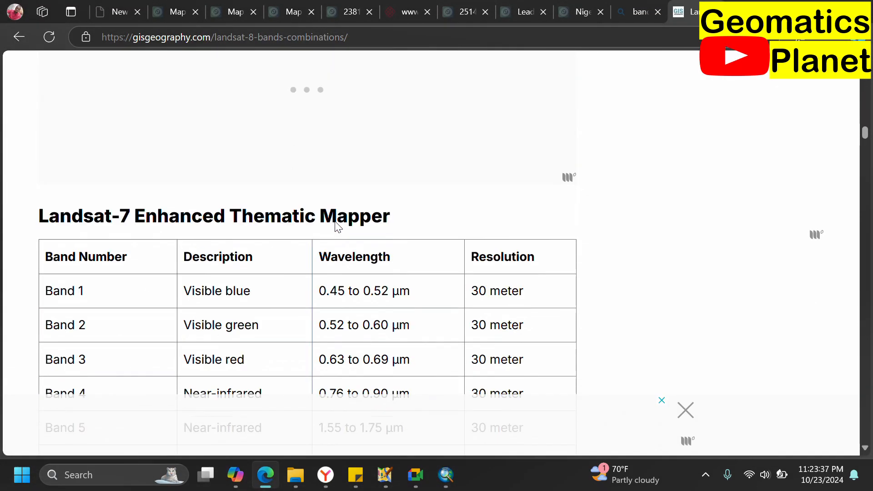
scroll(337, 226, down, 20)
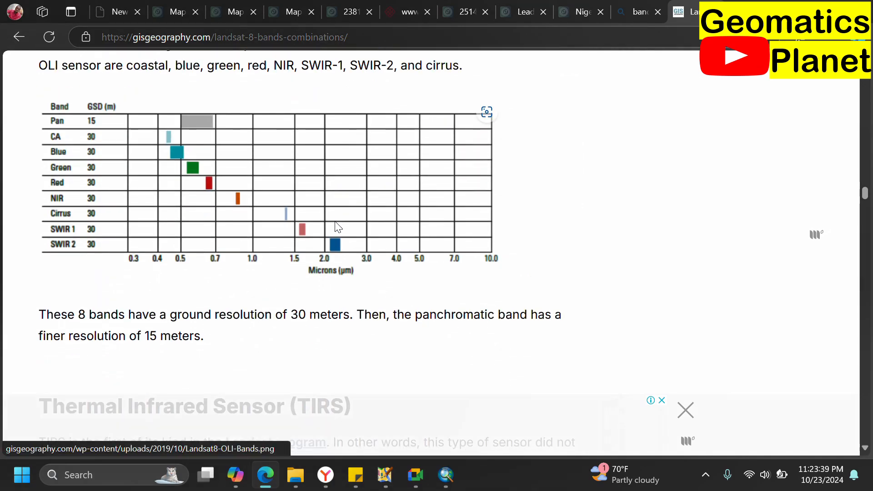
scroll(336, 225, down, 12)
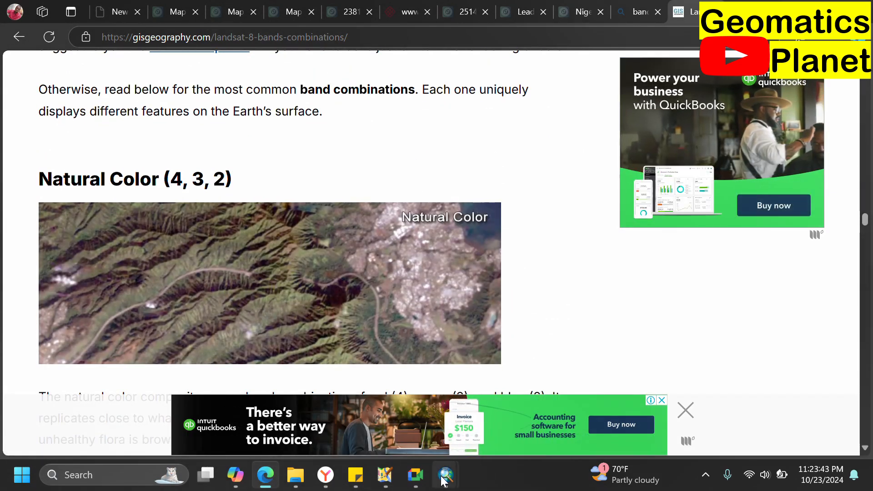
mouse_move(445, 477)
click(482, 422)
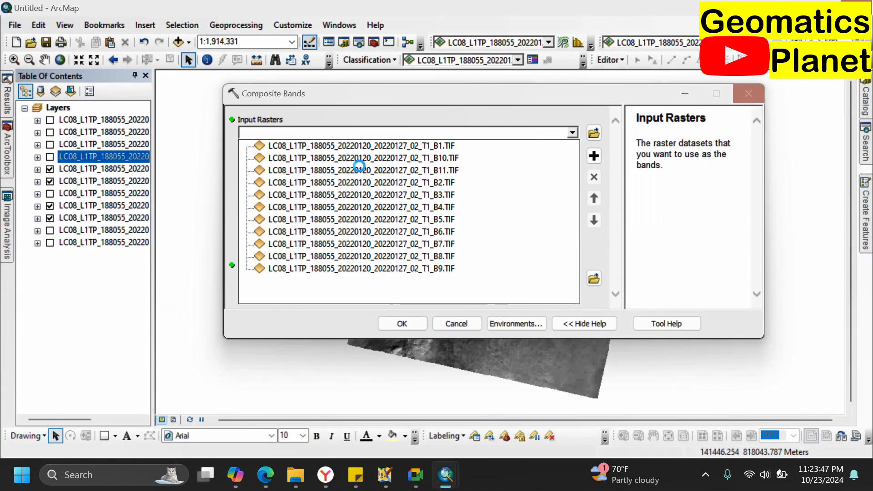
Step: Add the band 4, band 3, band 2 and band 8 TIF files, in that order, as input rasters for Composite Bands
click(438, 207)
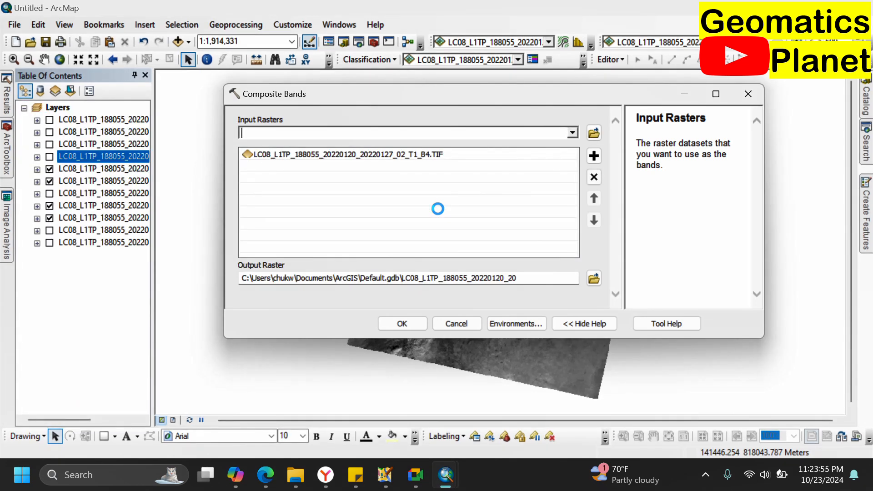
click(572, 132)
click(456, 199)
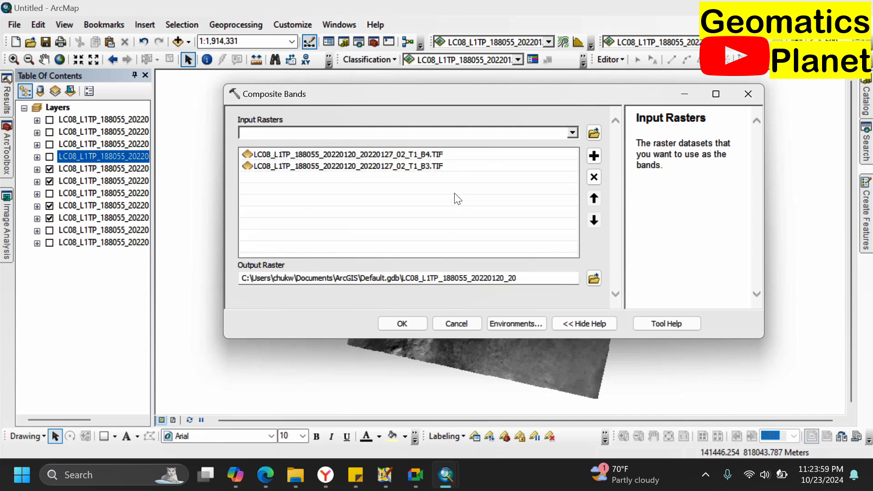
click(571, 133)
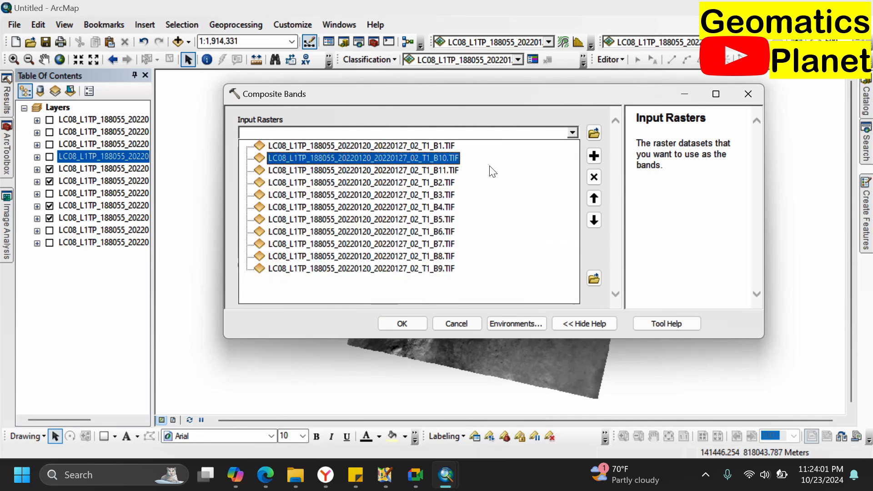
click(465, 184)
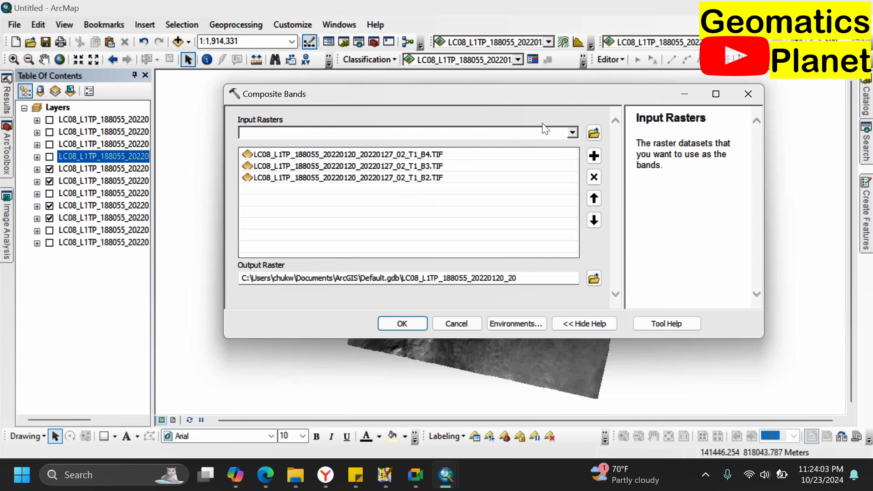
click(571, 132)
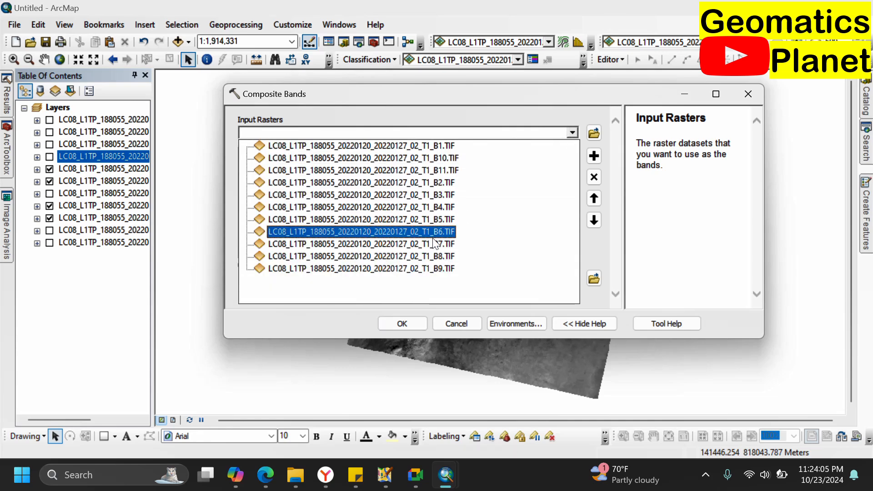
click(436, 256)
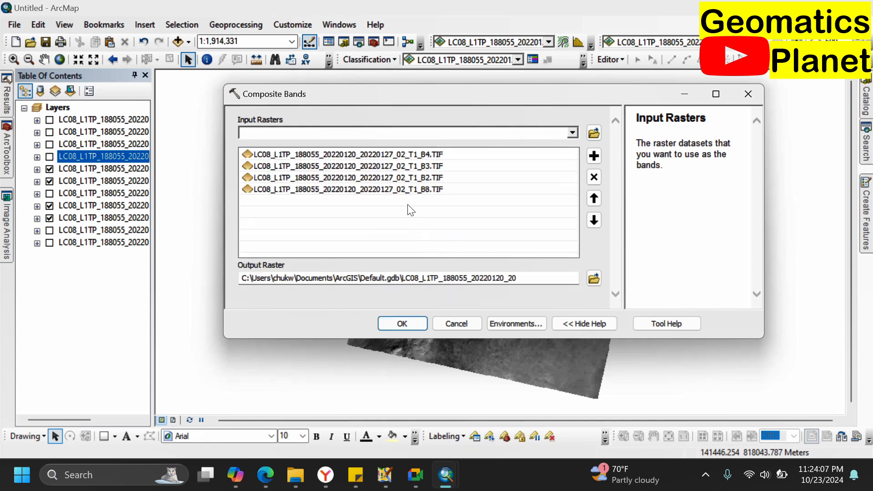
Step: Try moving band 2 below band 8 in the input raster order, and put it back above band 8
click(408, 190)
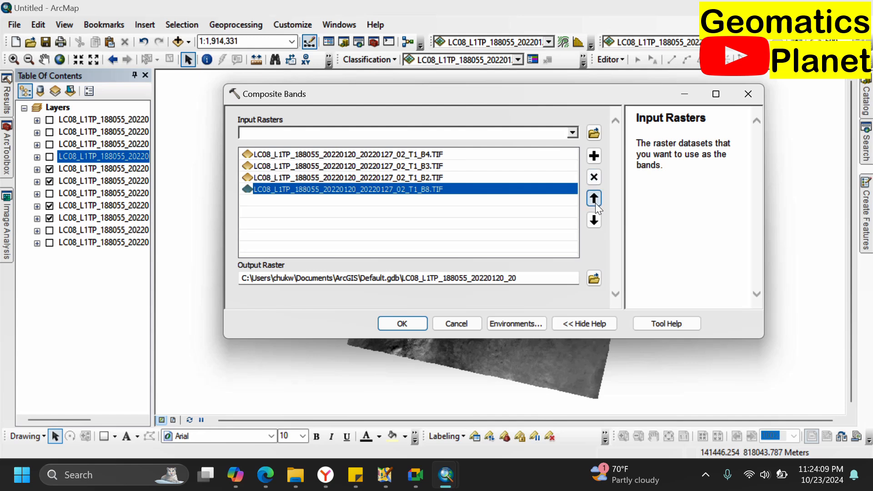
click(457, 176)
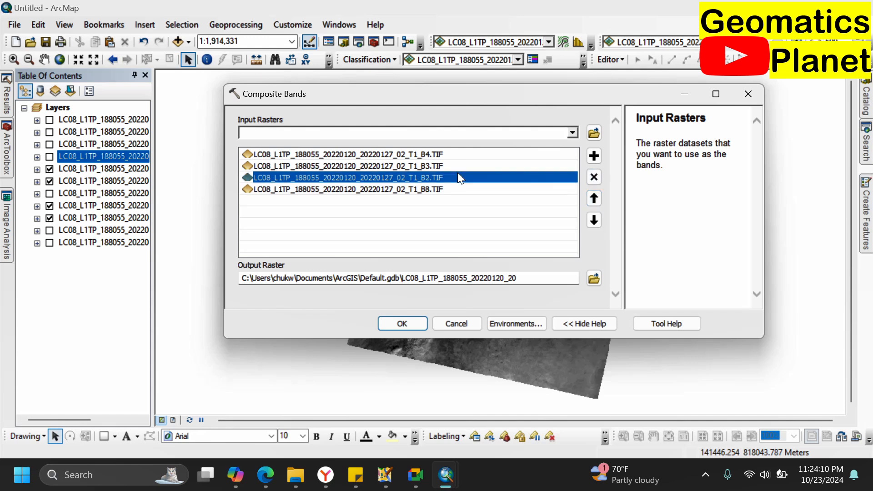
click(594, 221)
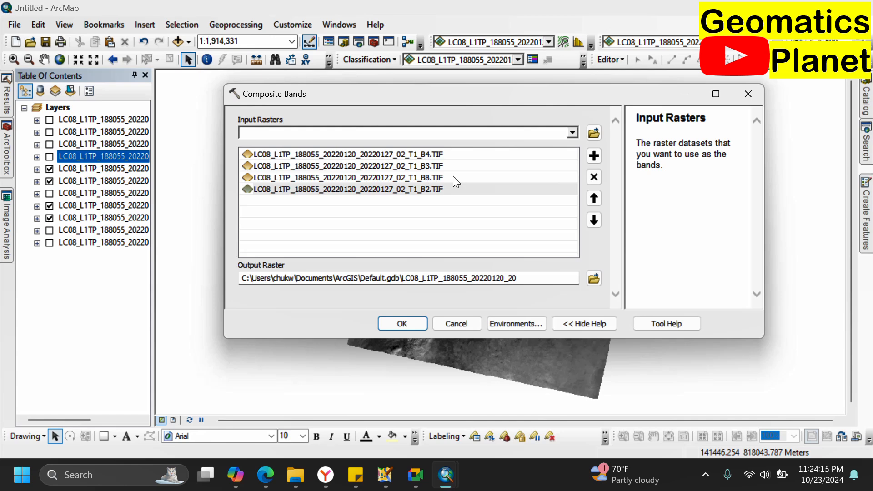
click(597, 194)
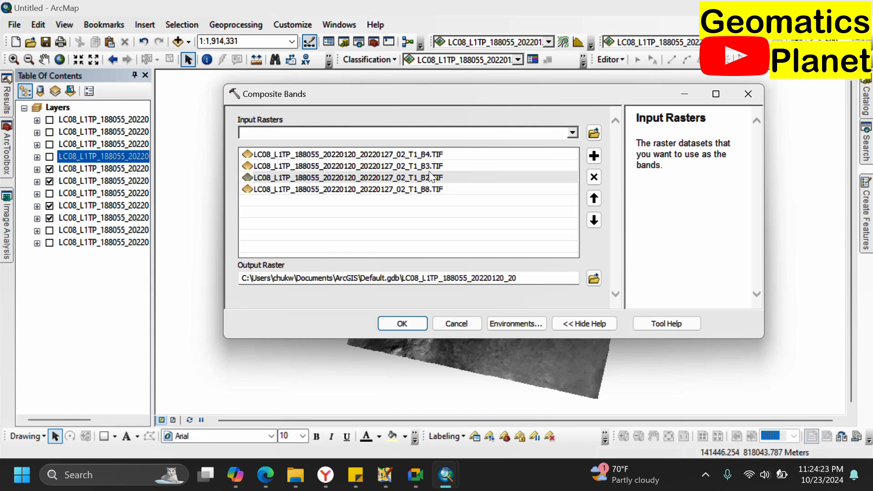
Step: Run Composite Bands on the four input rasters with the default output raster
click(416, 324)
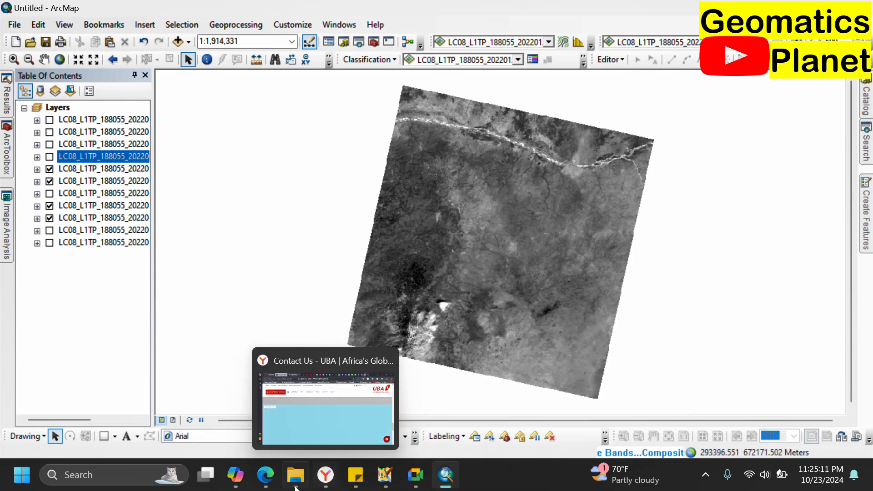
Step: Read the Natural Color (4, 3, 2) and Color Infrared (5, 4, 3) sections of the web page, and return to ArcMap
click(265, 475)
scroll(369, 173, down, 5)
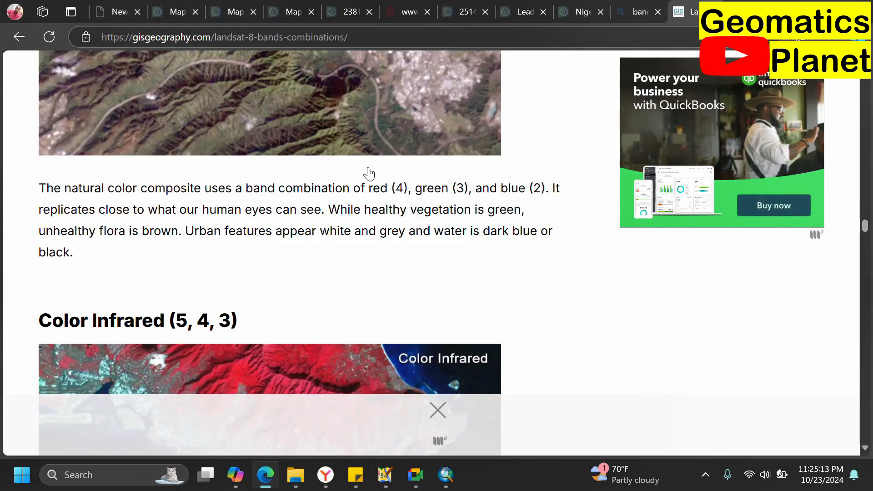
scroll(368, 173, down, 6)
scroll(218, 143, up, 4)
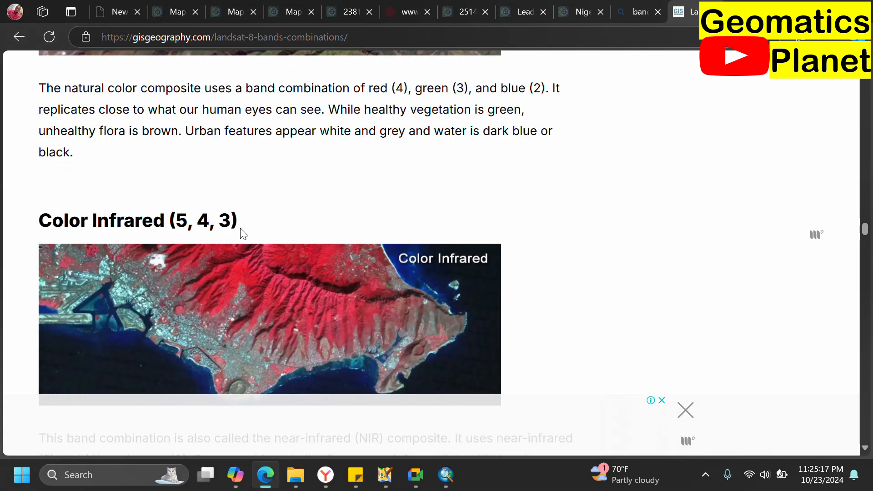
click(456, 488)
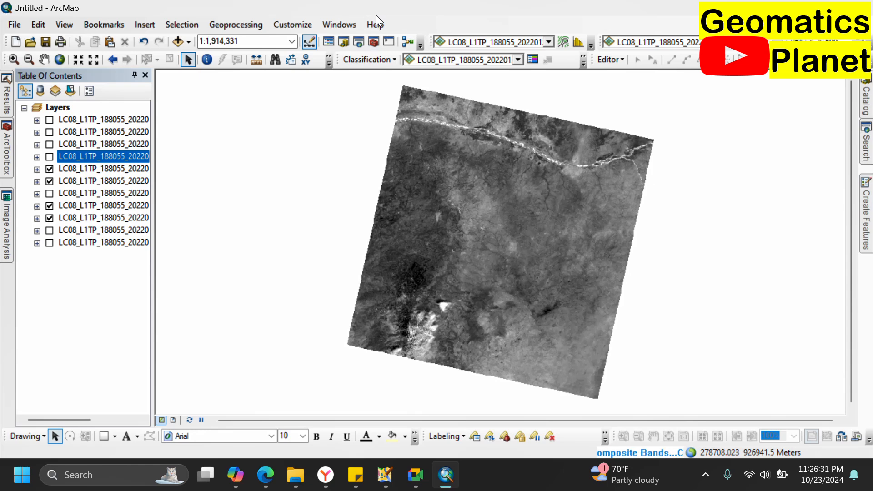
Step: Examine the image classification tools, including the Multivariate toolset of Spatial Analyst Tools, and collapse the Raster toolset and Spatial Analyst Tools
click(396, 56)
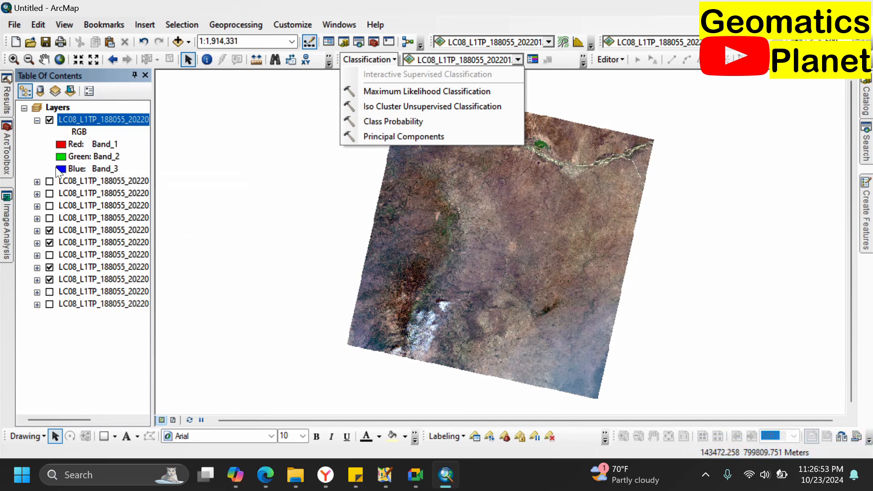
click(5, 152)
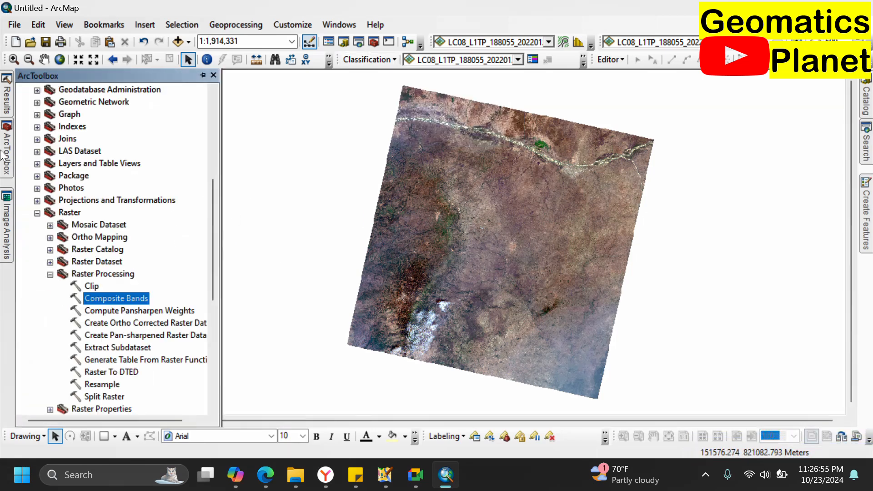
click(50, 275)
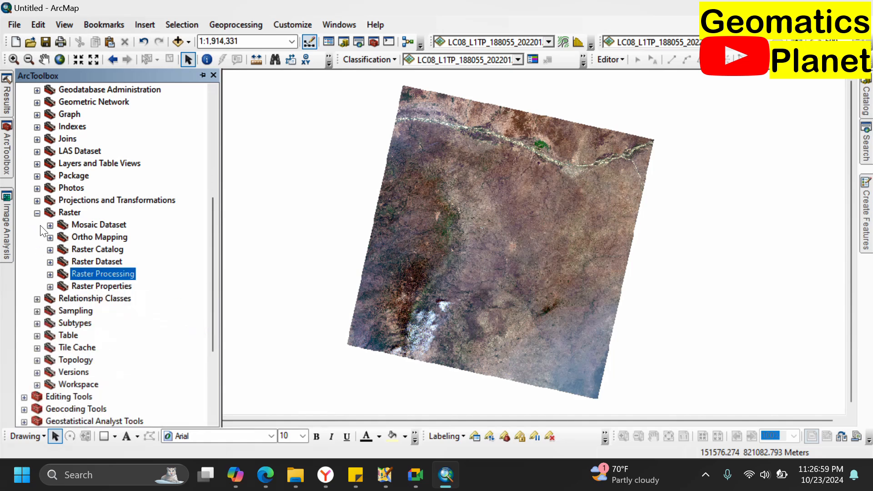
click(37, 212)
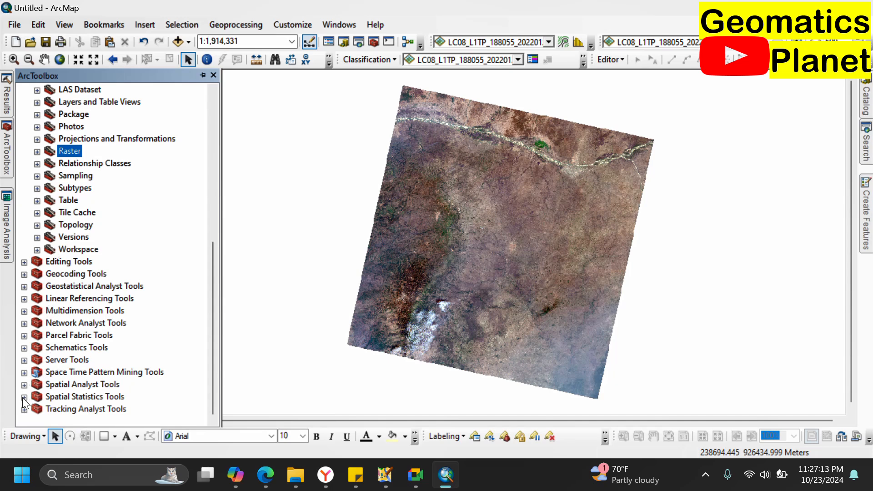
click(24, 385)
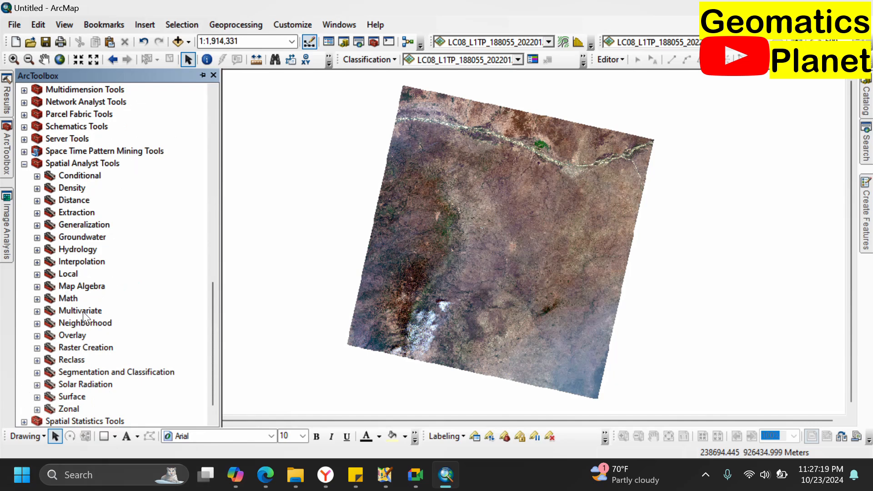
click(37, 310)
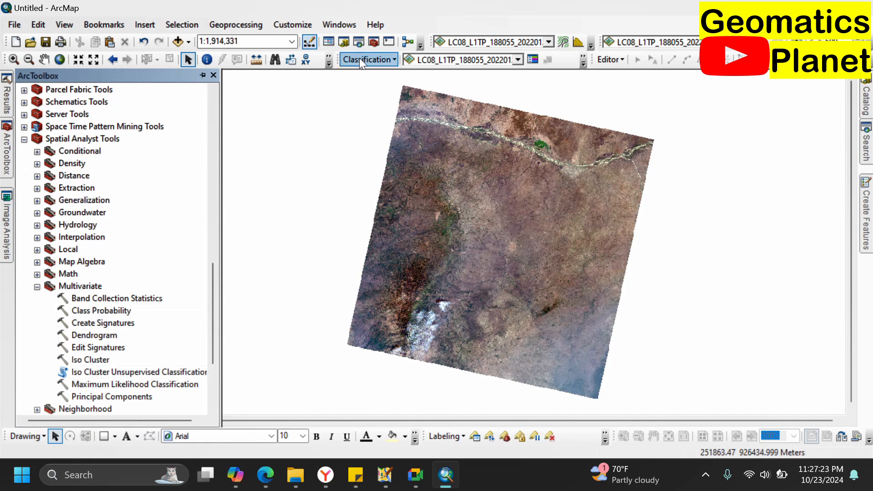
right_click(484, 25)
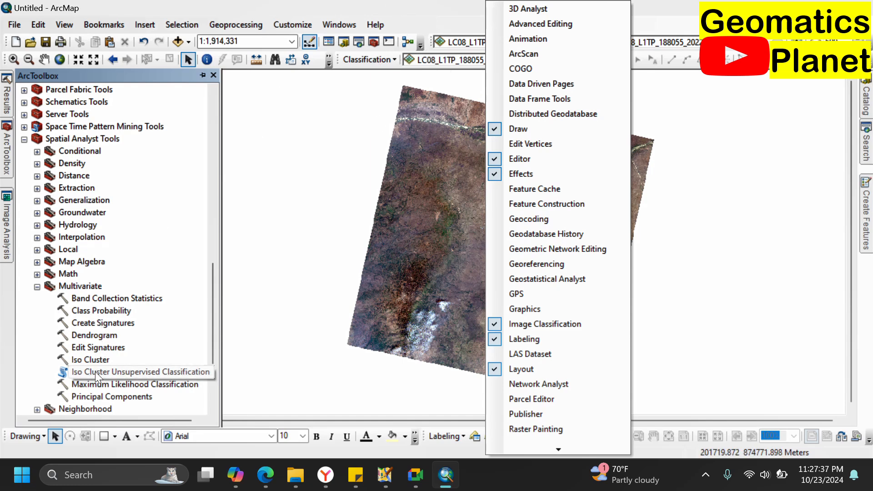
click(24, 139)
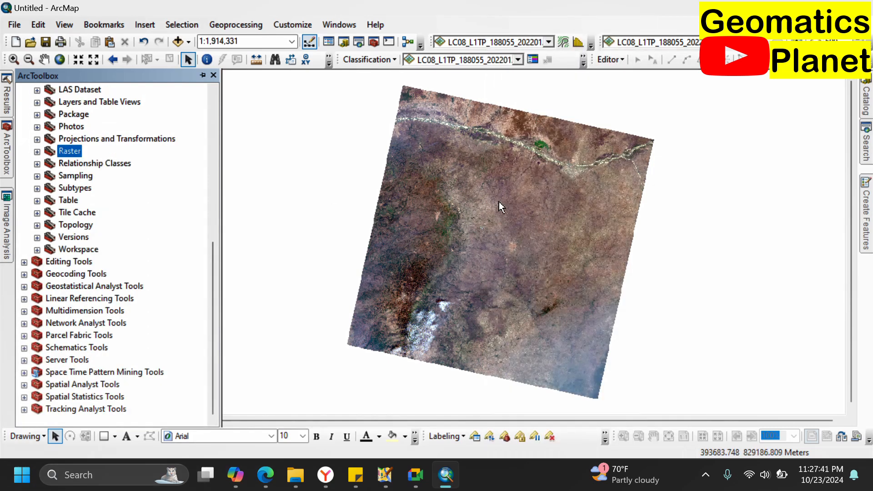
Step: Compare the Color Infrared and Natural Color example images on the band combinations page, and switch back to the composite in ArcMap
click(265, 475)
scroll(160, 286, up, 2)
scroll(161, 292, down, 5)
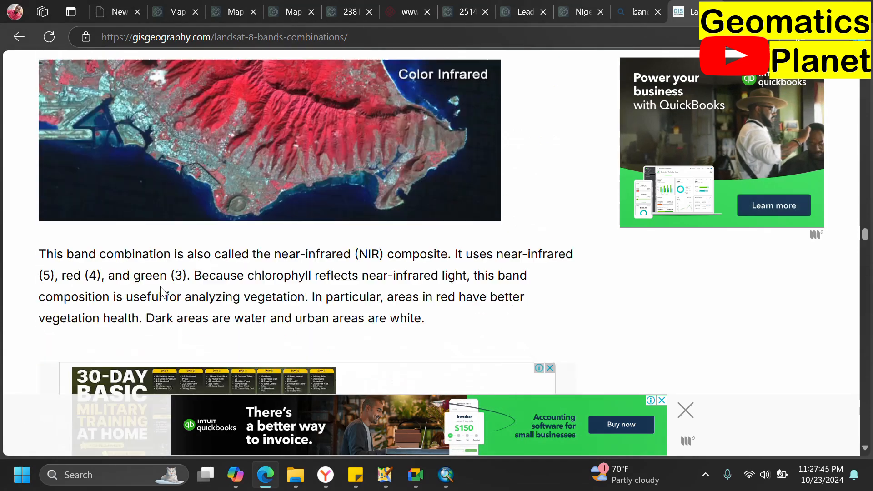
scroll(160, 292, up, 10)
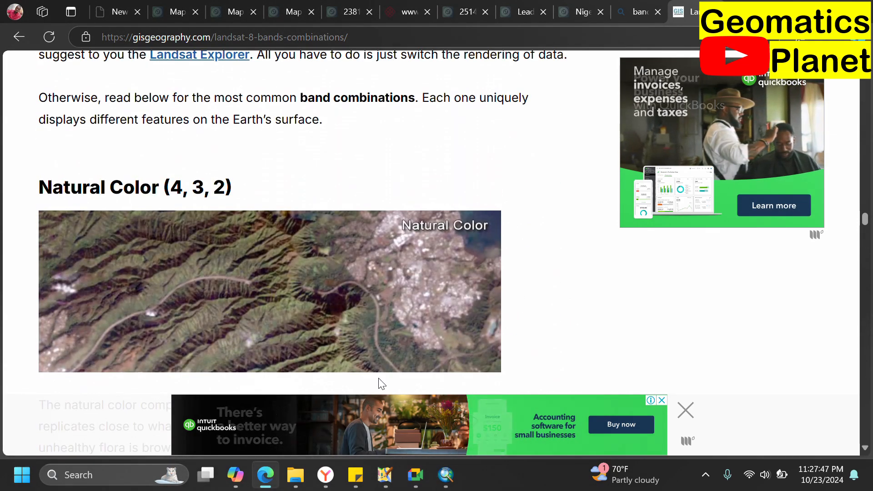
click(446, 474)
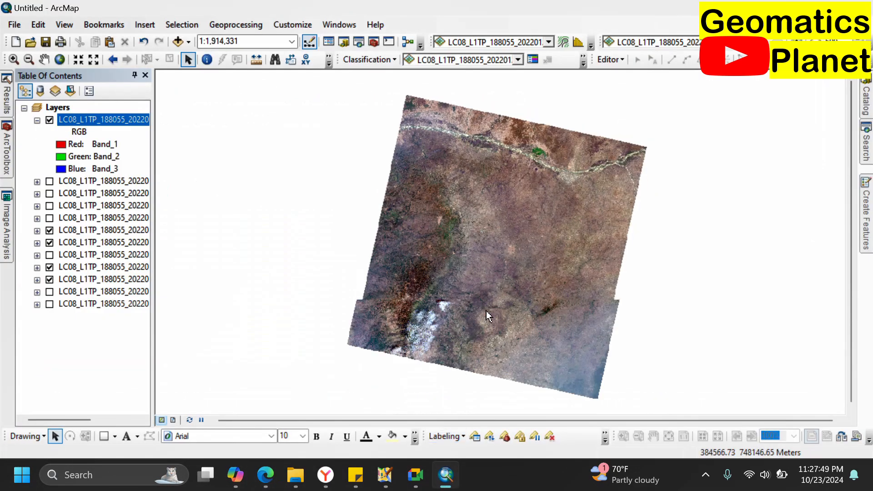
Step: Examine the rivers and settlements in the composite raster at a scale of 1:60,000
scroll(487, 310, up, 2)
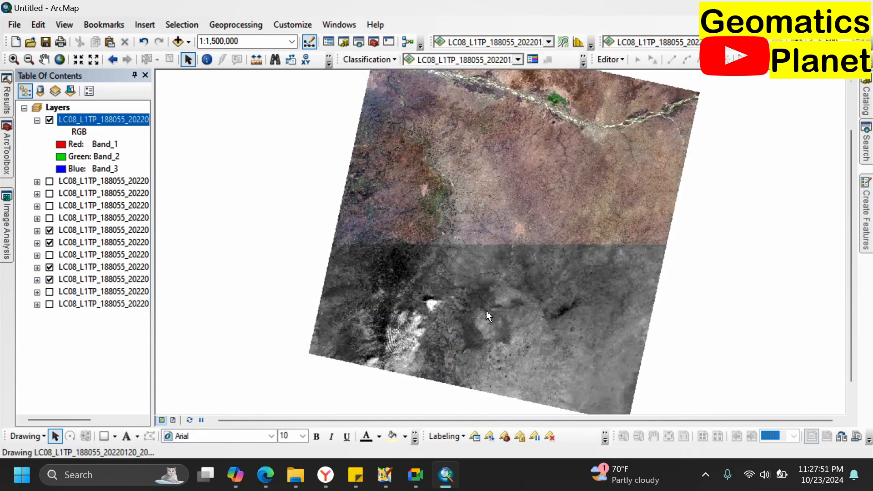
scroll(486, 311, up, 4)
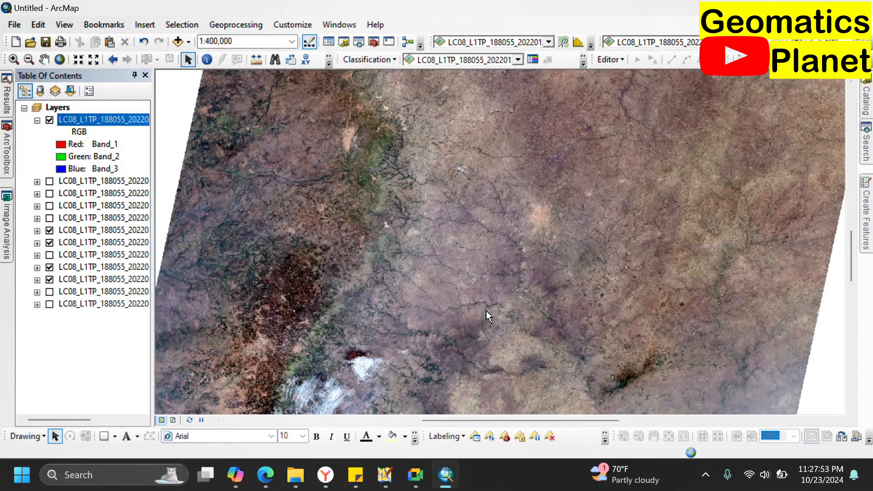
scroll(486, 311, up, 5)
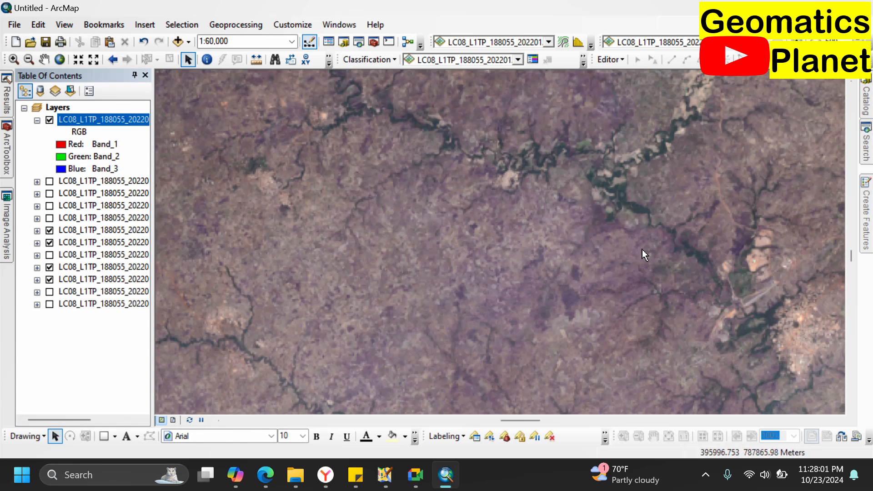
click(44, 59)
drag(561, 200, 253, 488)
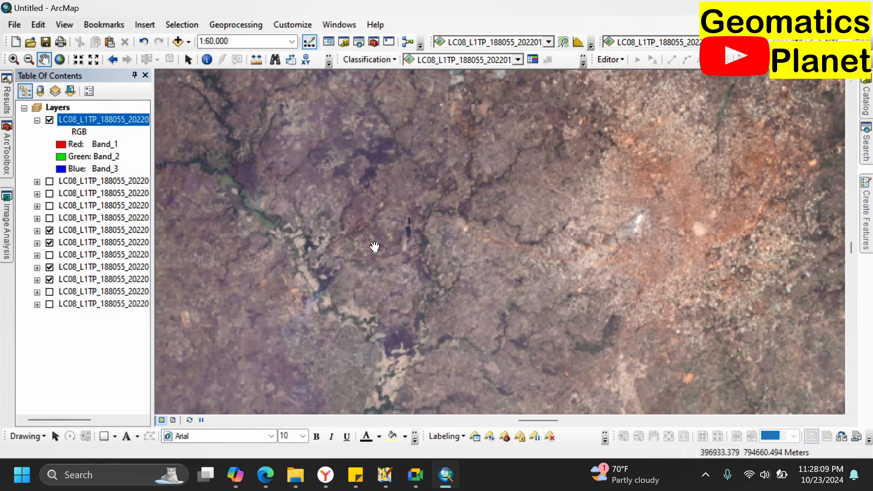
Step: Remove all the single-band Landsat layers listed below the composite from the map
click(80, 182)
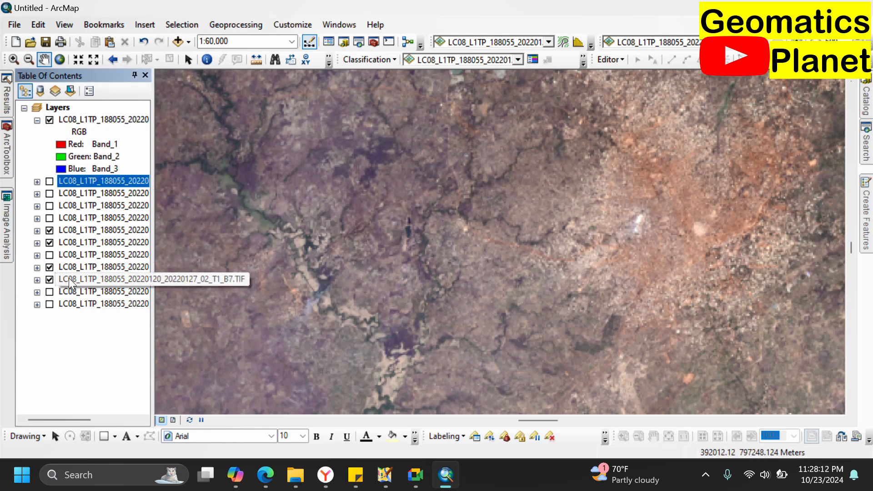
shift+click(73, 301)
right_click(86, 259)
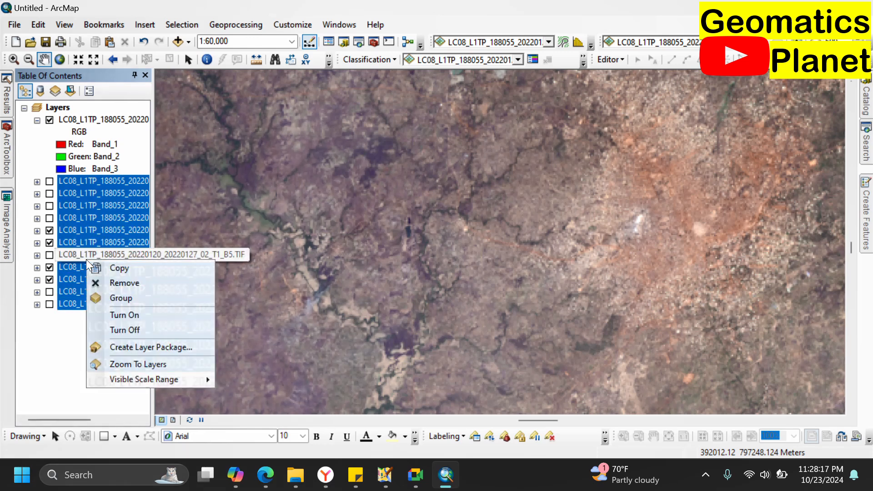
click(101, 284)
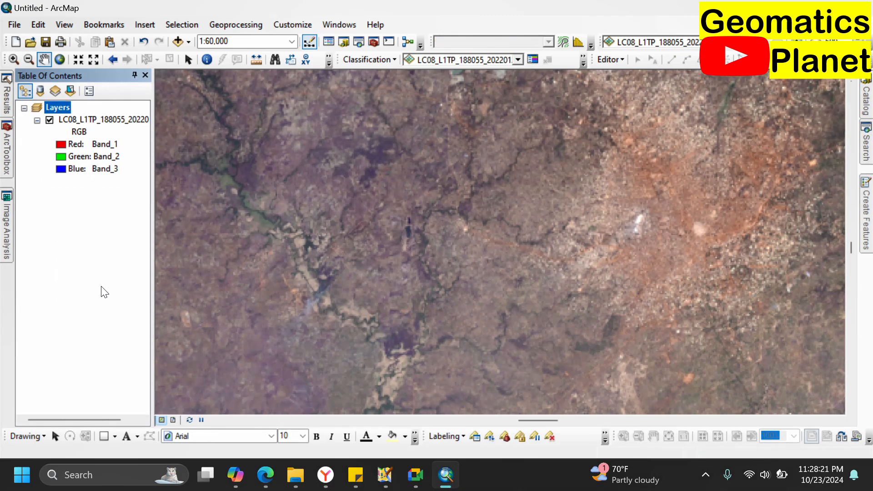
Step: Test Band_1 in the composite's green channel at scales out to 1:500,000, and set the channel back to Band_2
click(58, 156)
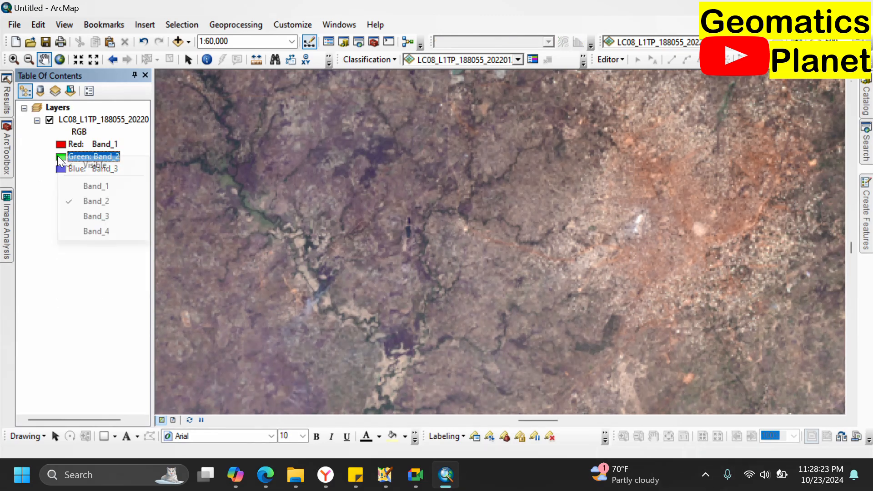
click(73, 185)
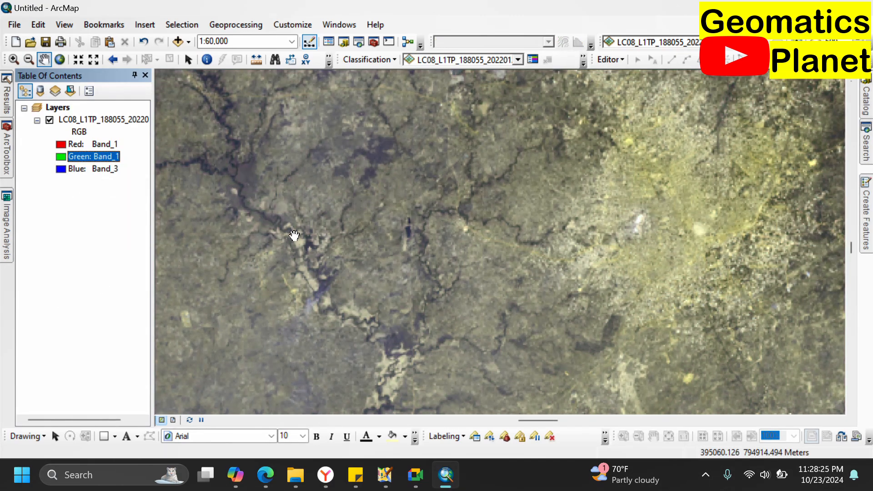
scroll(435, 269, down, 1)
scroll(436, 269, up, 1)
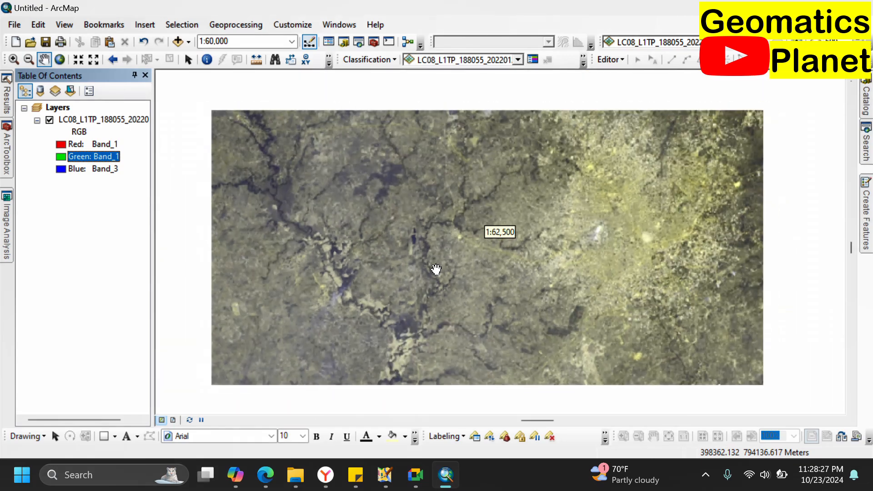
scroll(435, 269, up, 4)
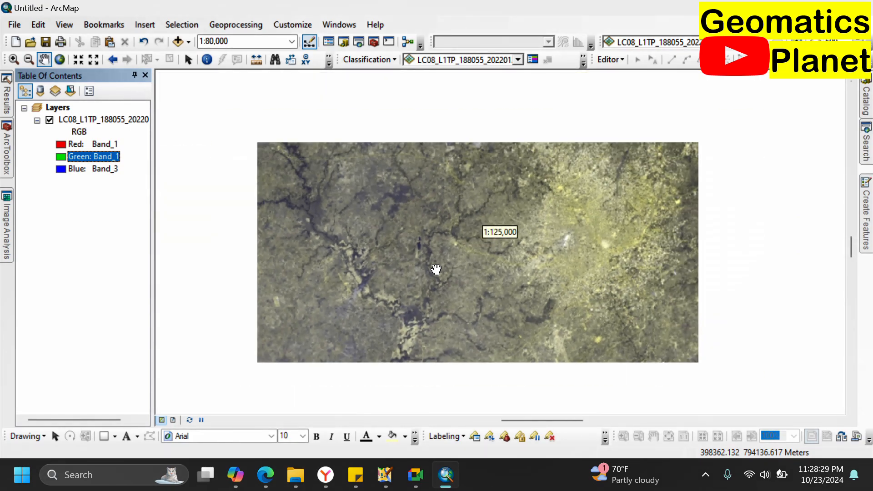
scroll(436, 269, up, 3)
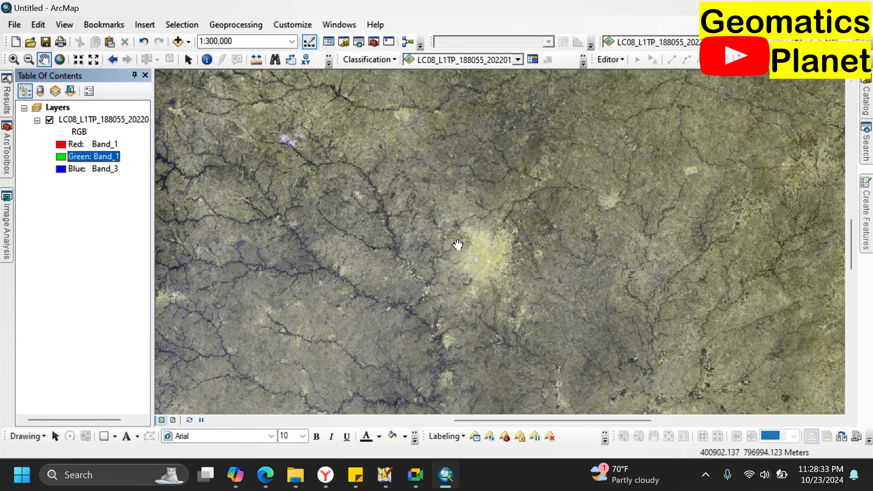
scroll(457, 245, up, 1)
scroll(457, 245, up, 1)
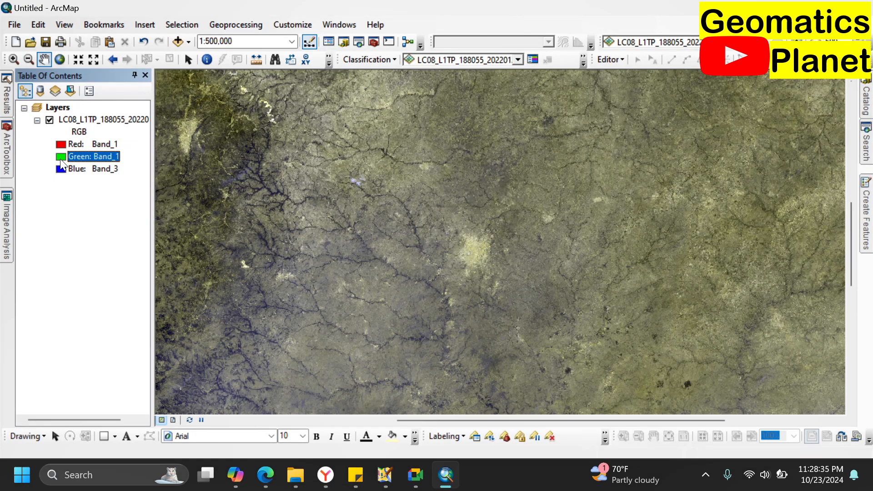
click(61, 157)
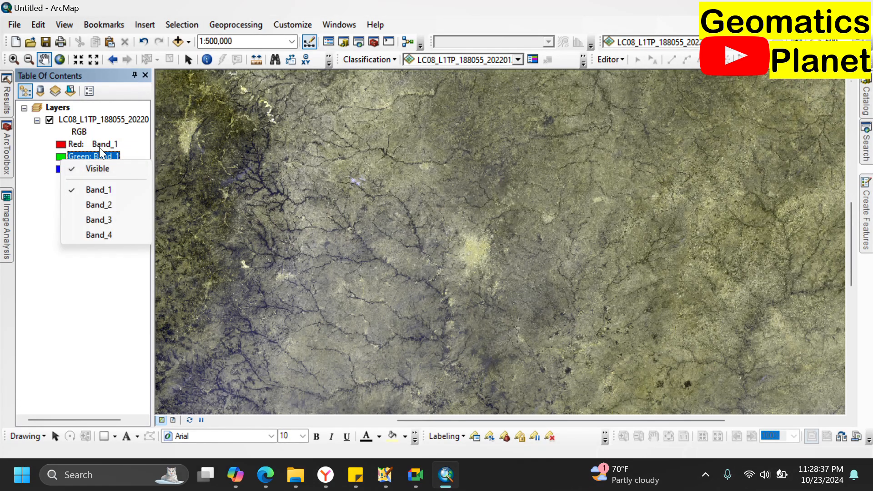
click(92, 208)
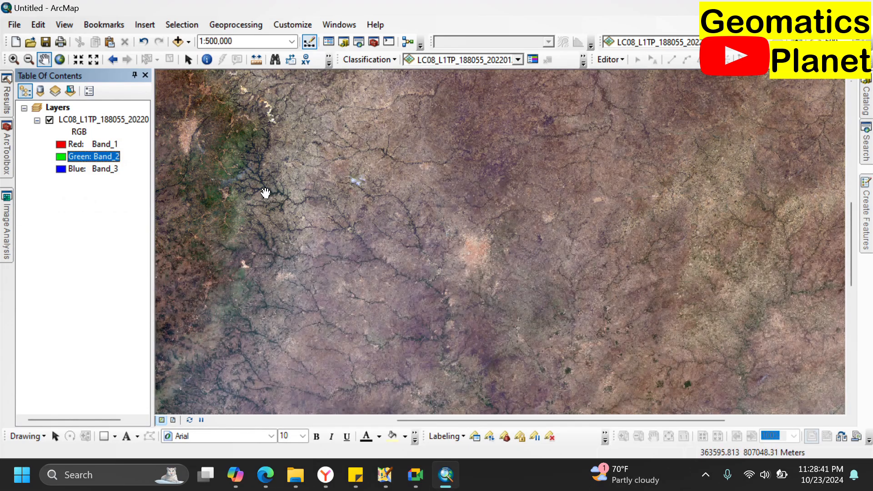
Step: Zoom to the full extent of the composite layer and examine the natural color scene at 1:1,000,000
scroll(266, 193, down, 2)
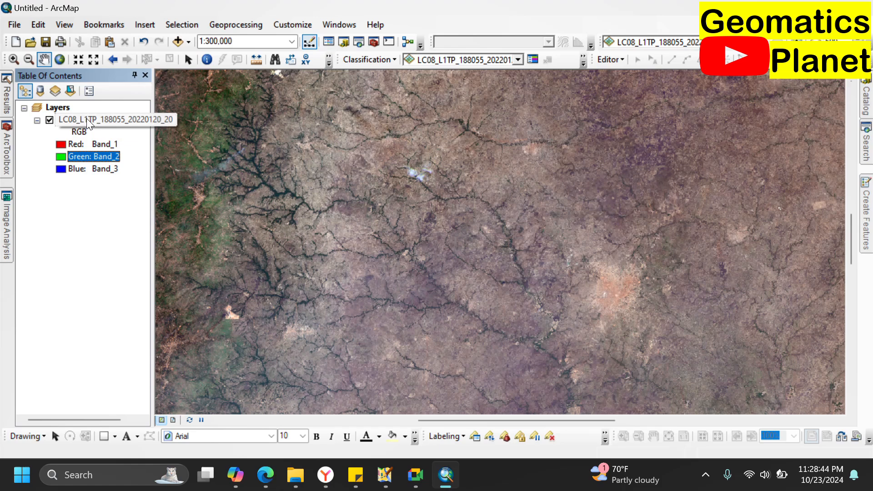
right_click(88, 119)
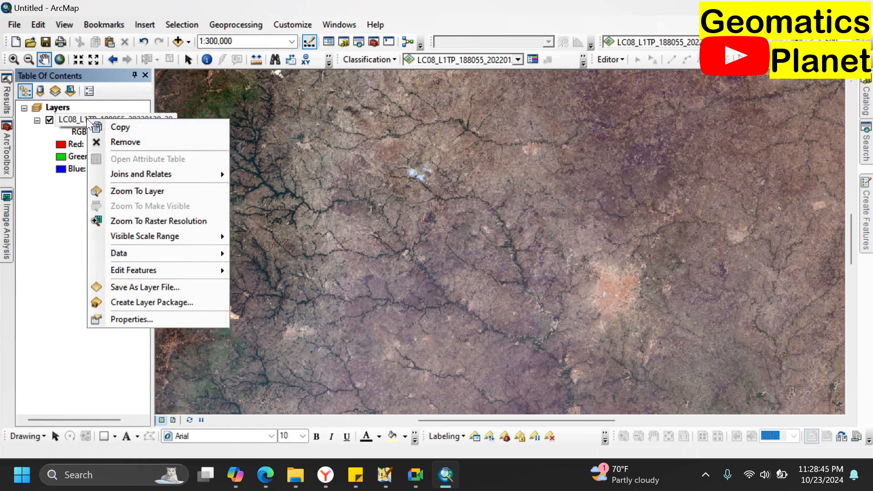
click(132, 191)
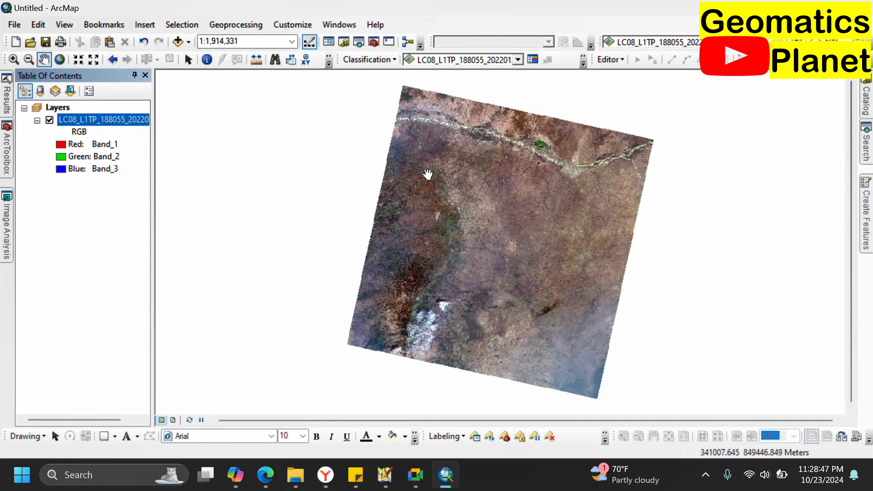
scroll(428, 174, down, 2)
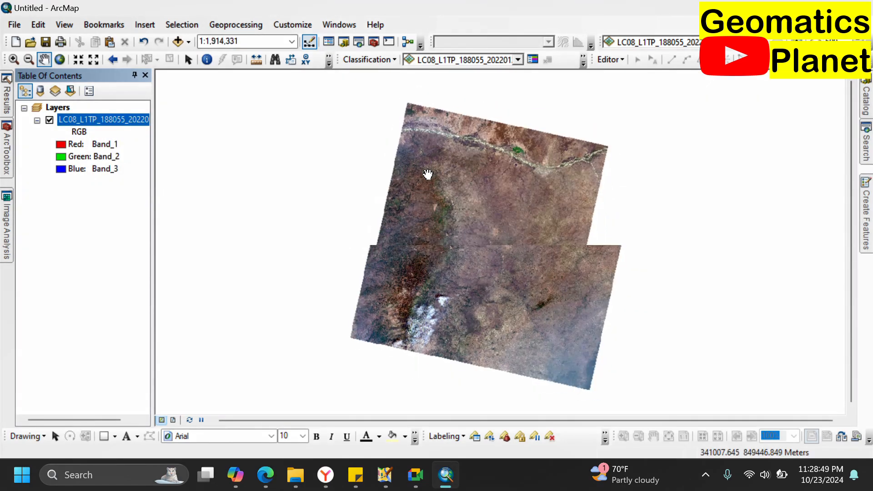
scroll(428, 174, down, 1)
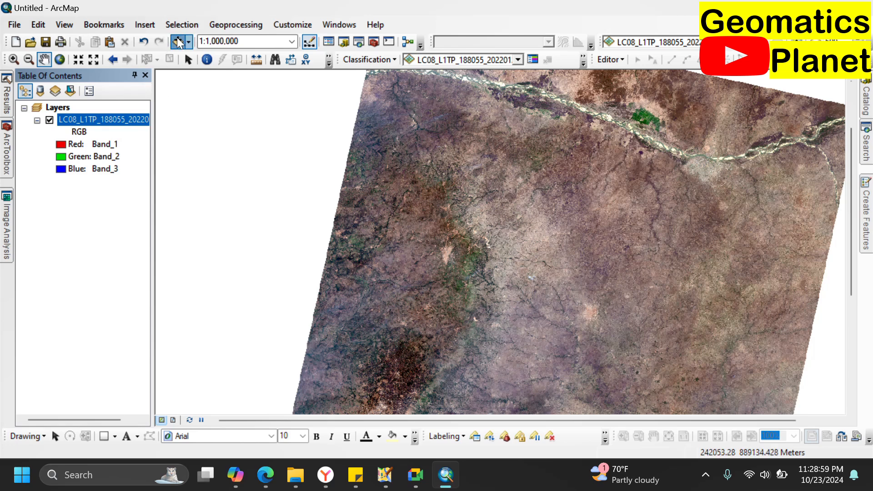
Step: Add the NGA_lga.shp shapefile from the NGA_adm folder inside the GISData folder's GIS IBB to the map
click(178, 42)
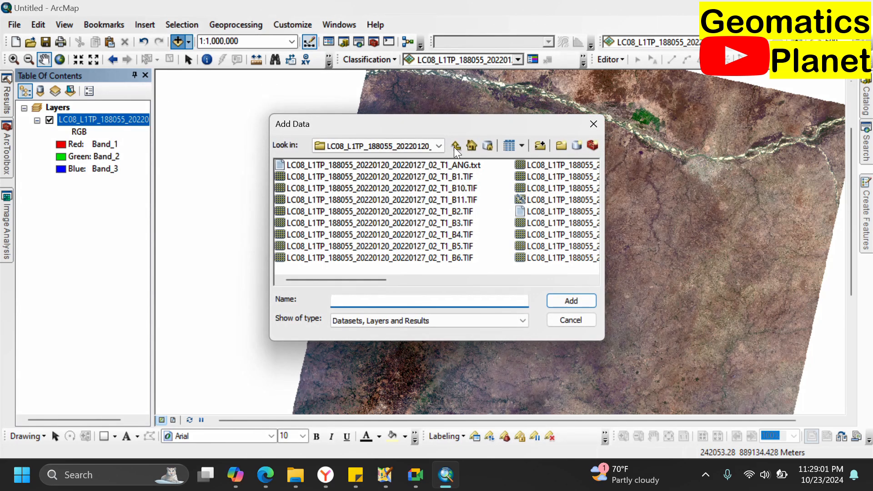
click(456, 146)
click(455, 146)
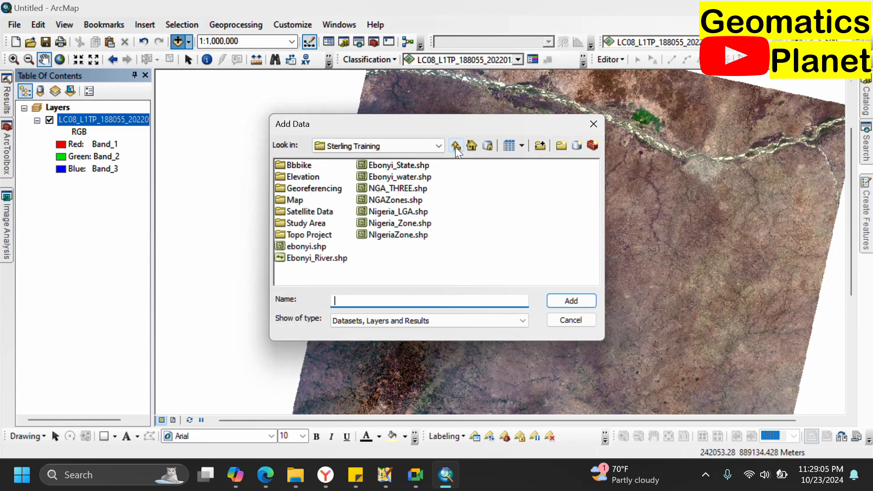
click(455, 146)
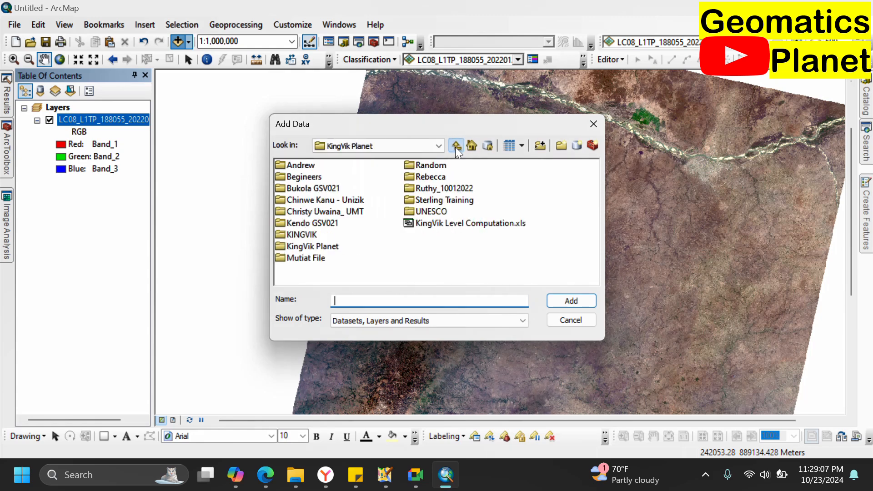
click(455, 146)
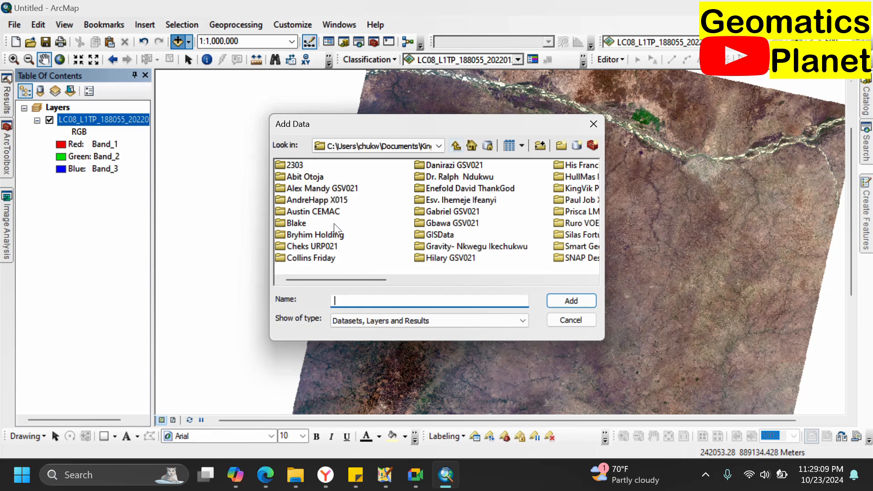
double_click(437, 235)
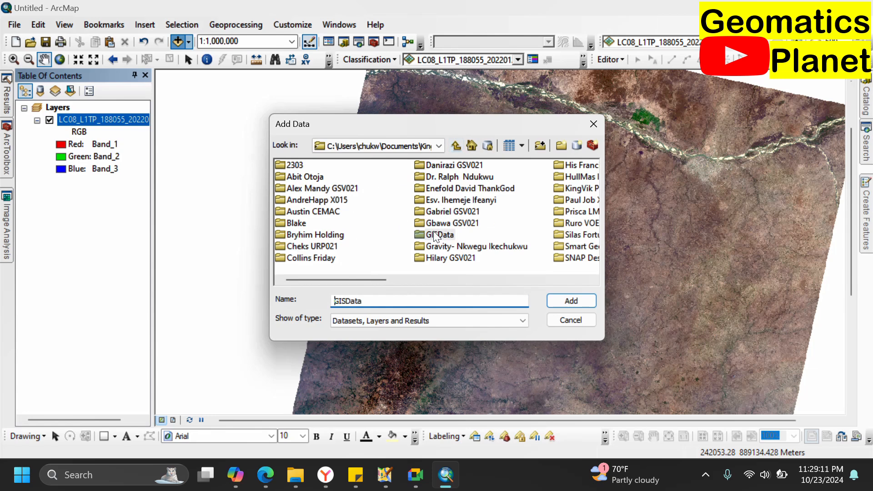
double_click(302, 167)
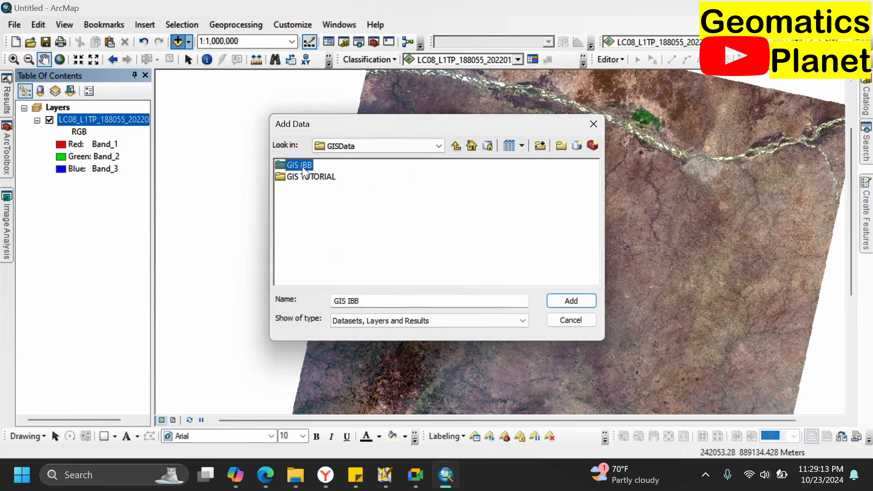
double_click(306, 211)
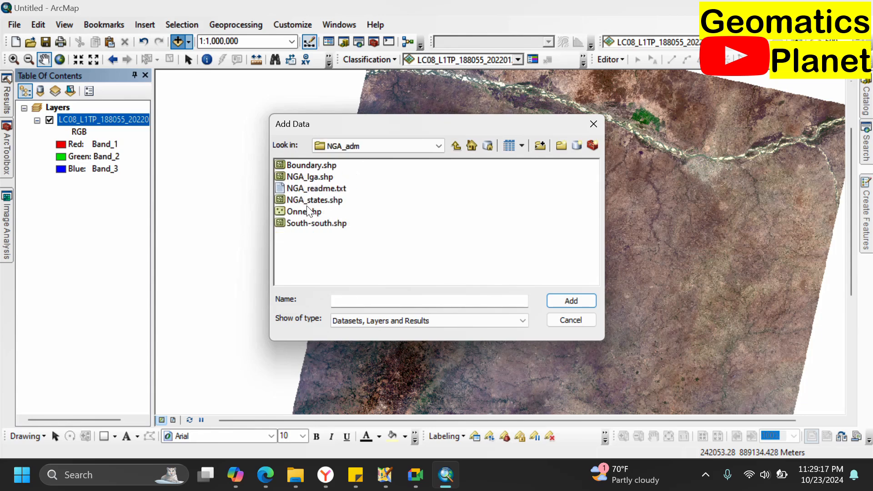
double_click(310, 177)
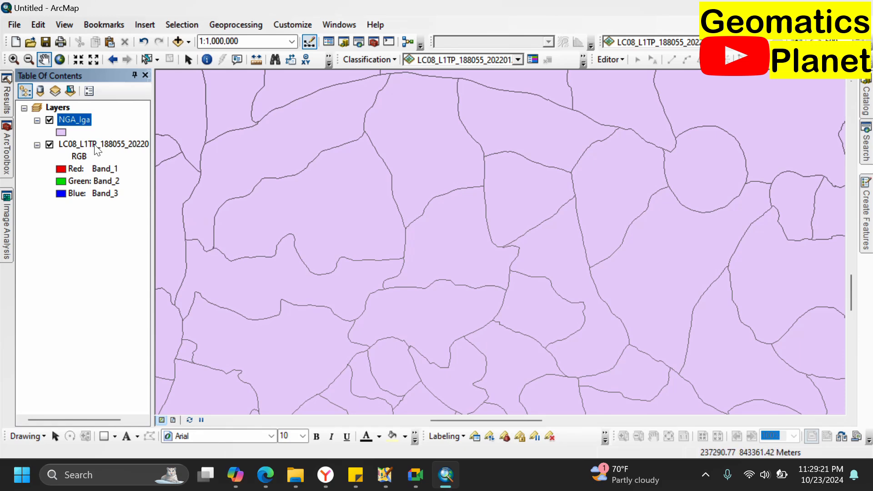
Step: Give the NGA_lga layer the Hollow symbol and examine its boundaries over the composite at 1:1,000,000
click(61, 133)
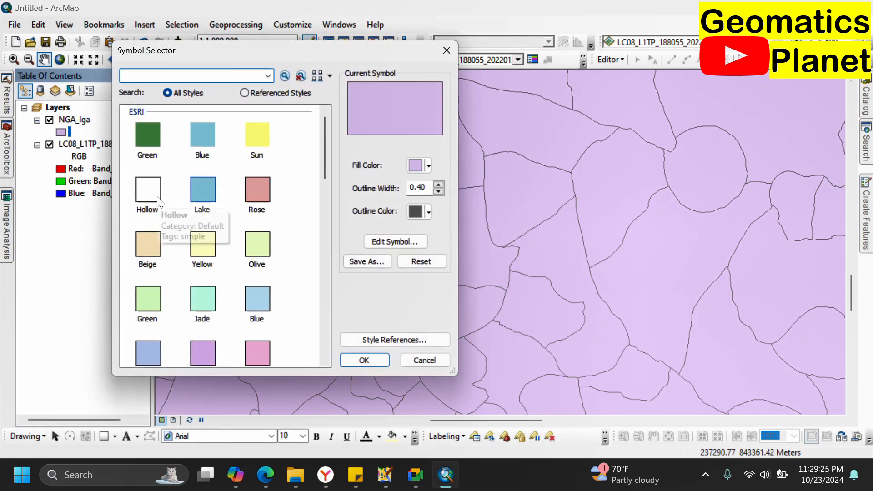
double_click(150, 191)
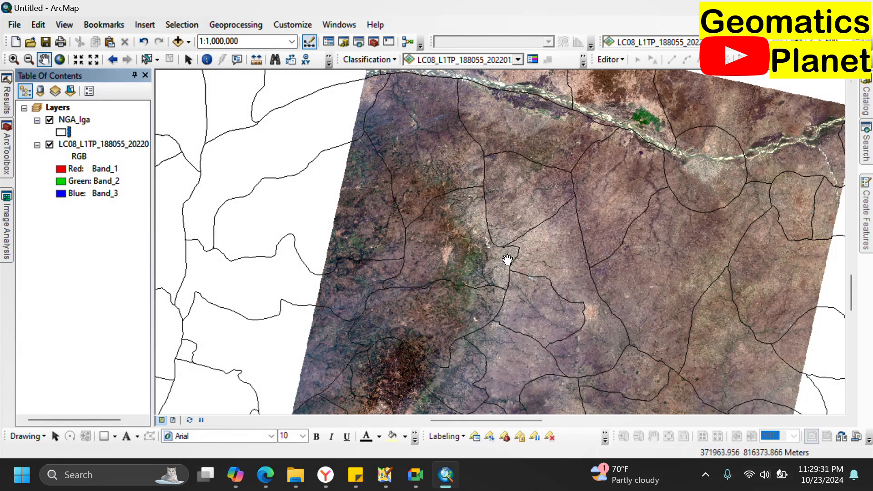
scroll(507, 259, up, 2)
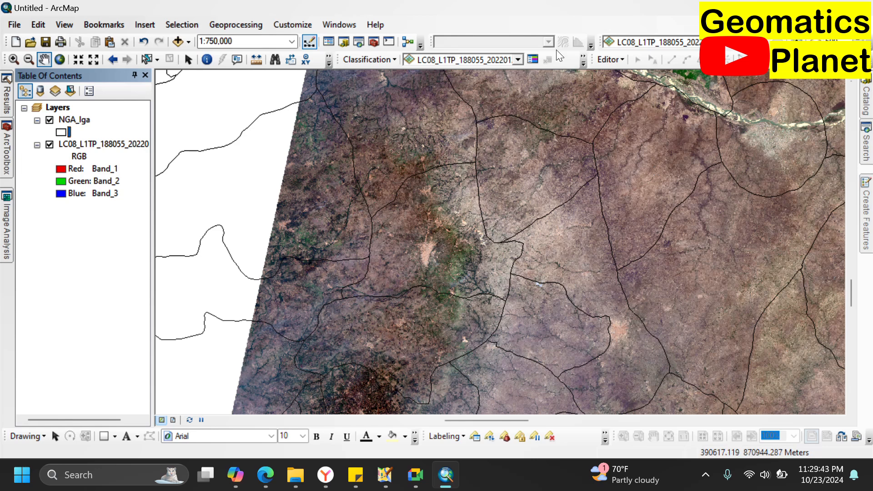
click(188, 61)
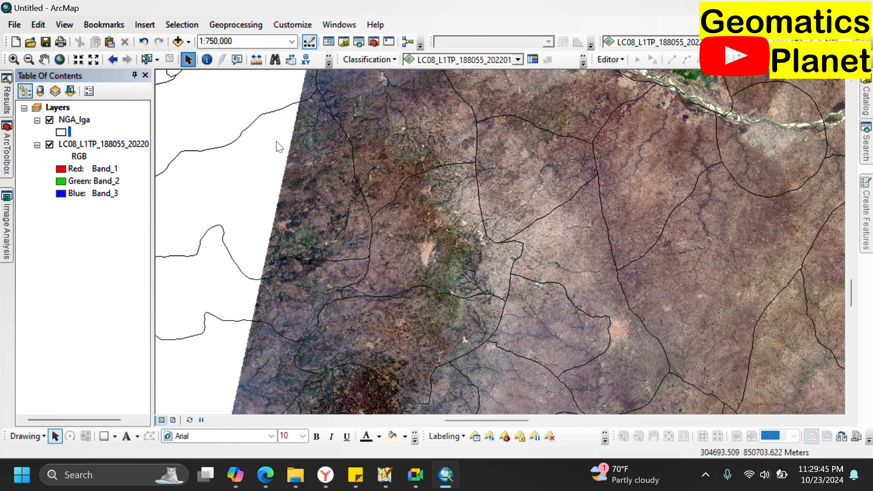
scroll(369, 296, down, 1)
scroll(369, 297, up, 1)
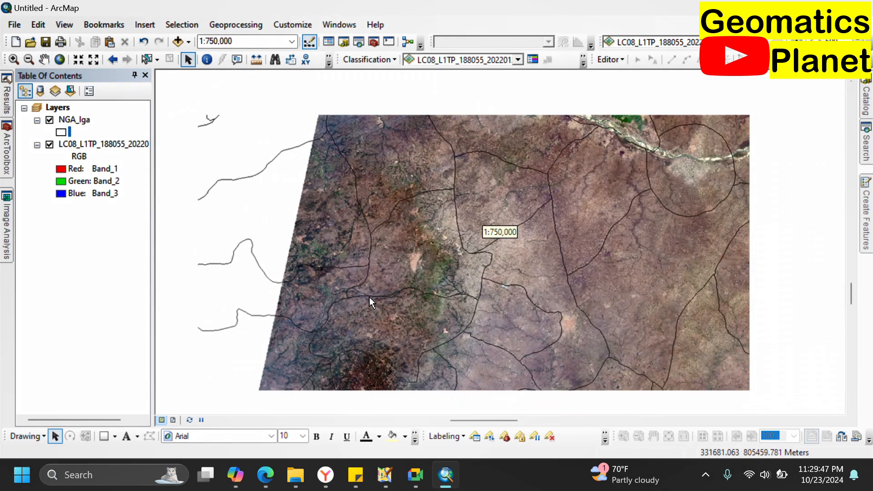
scroll(369, 297, down, 1)
scroll(369, 296, up, 2)
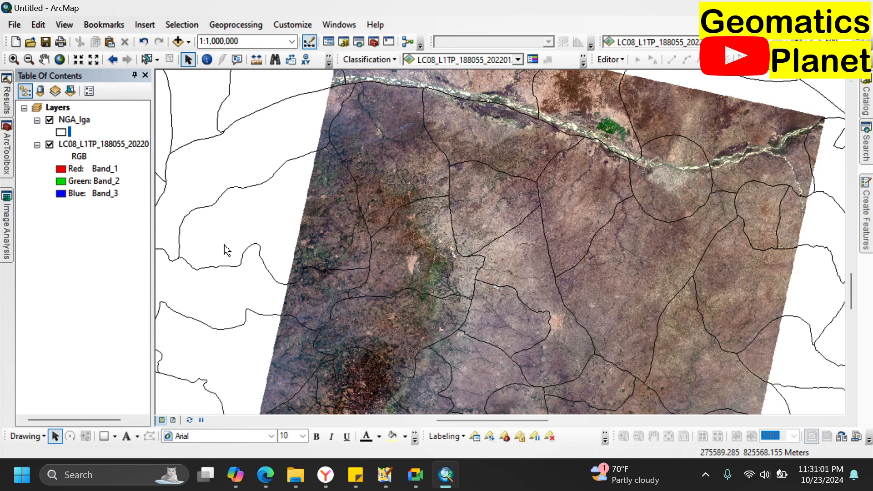
Step: Switch to File Explorer and select the Band 1 TIF in the Landsat scene folder
click(176, 40)
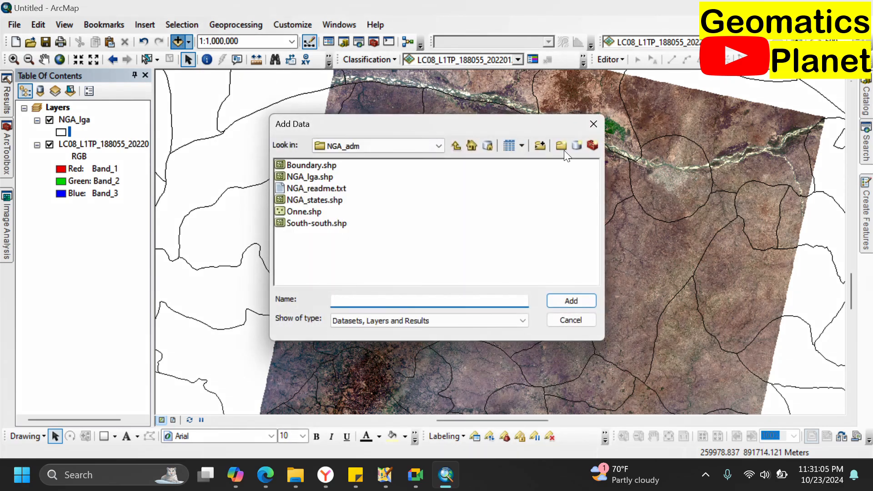
click(592, 124)
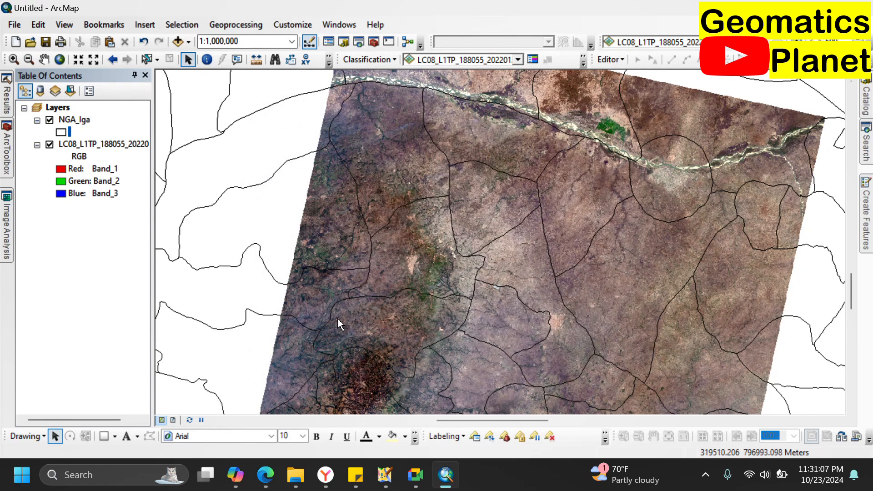
click(295, 473)
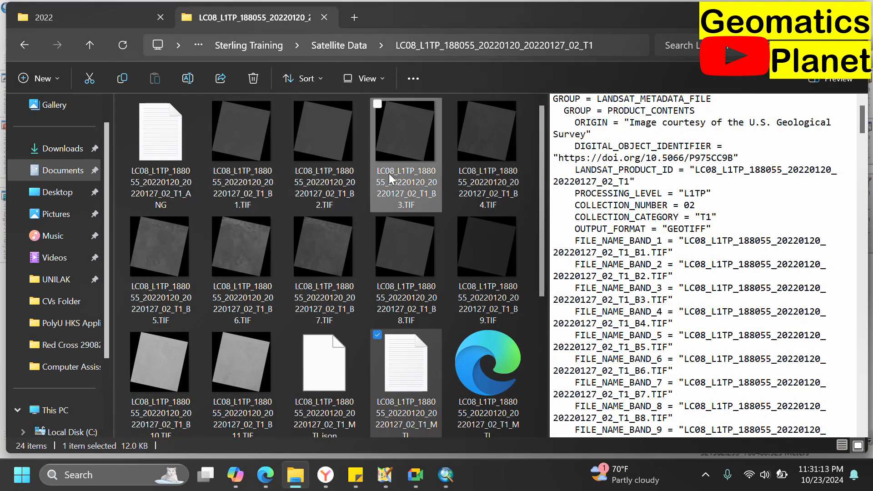
mouse_move(261, 196)
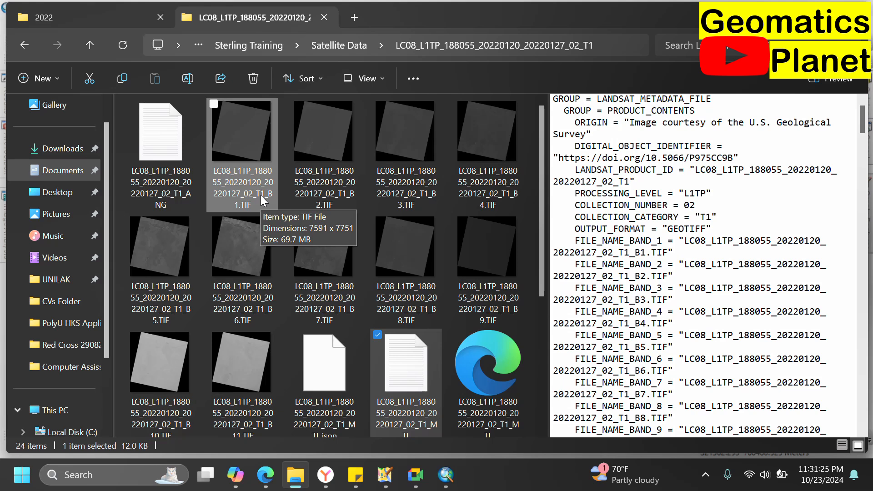
click(258, 198)
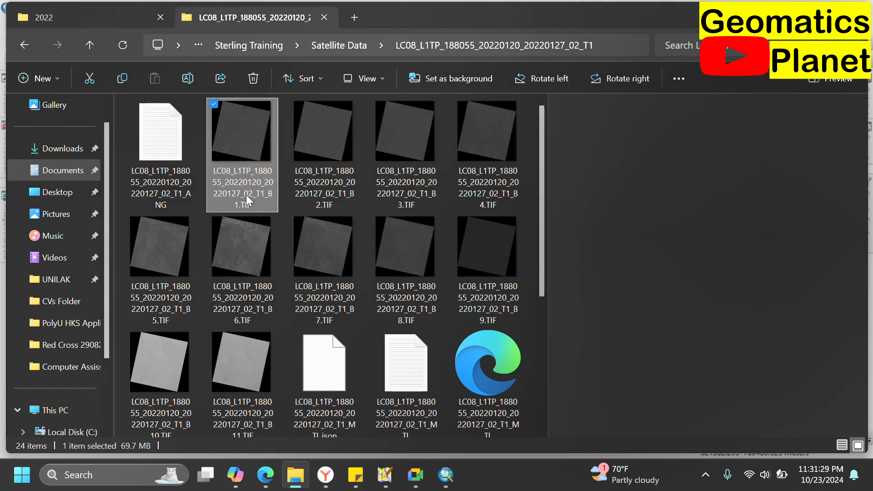
Step: Compare the Landsat band TIF files with the web page's Natural Color (4, 3, 2) combination and the composite in ArcMap
mouse_move(252, 188)
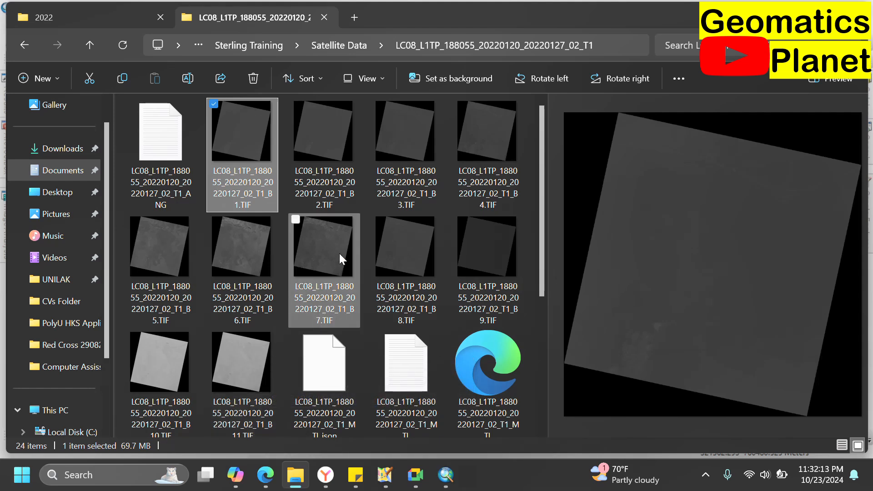
mouse_move(346, 309)
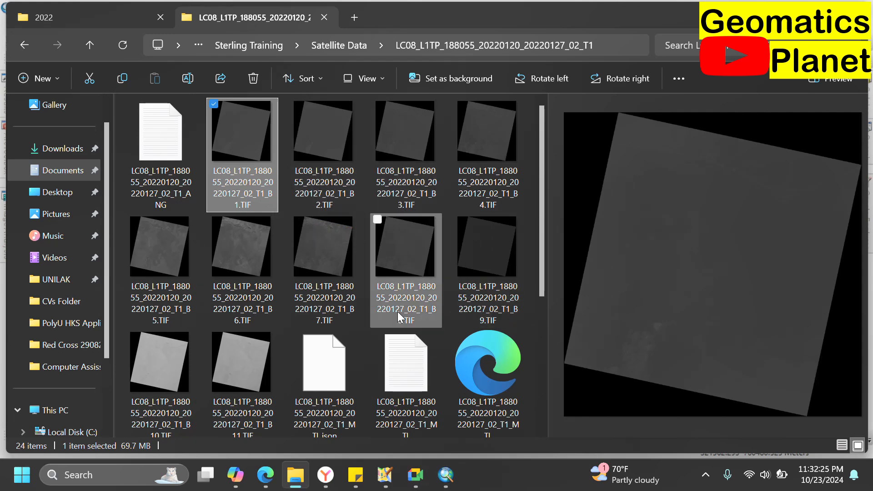
click(265, 474)
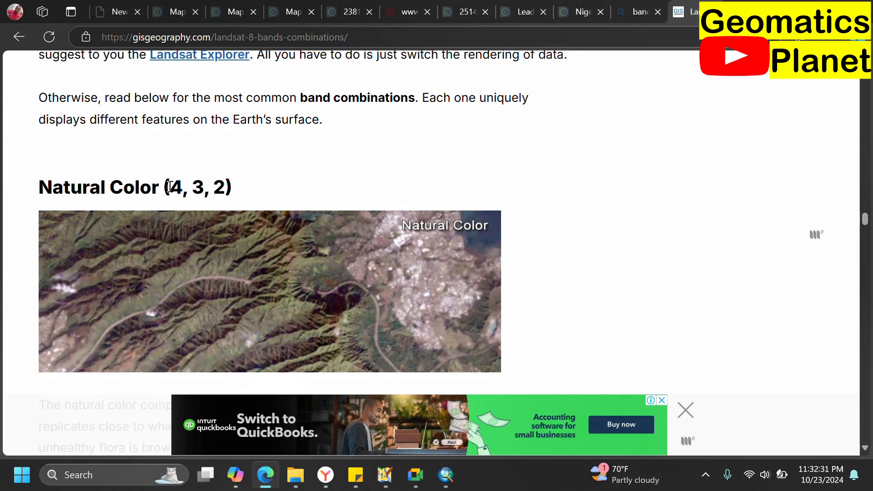
click(295, 474)
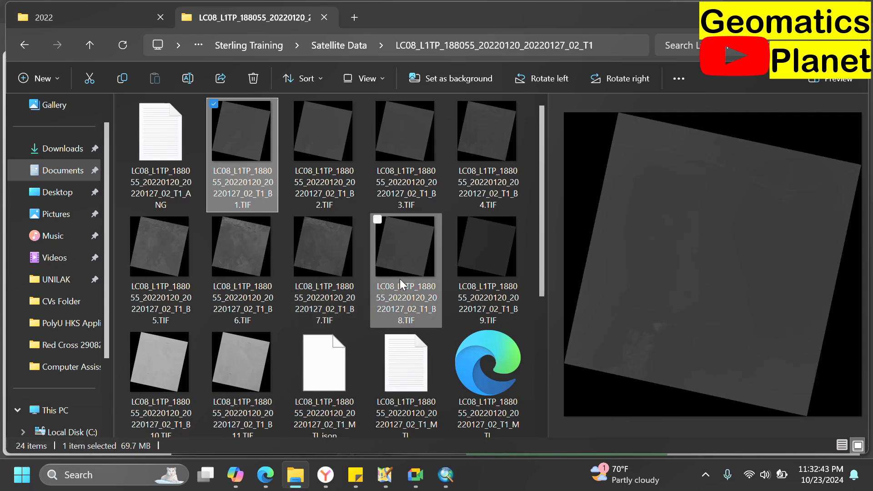
click(447, 475)
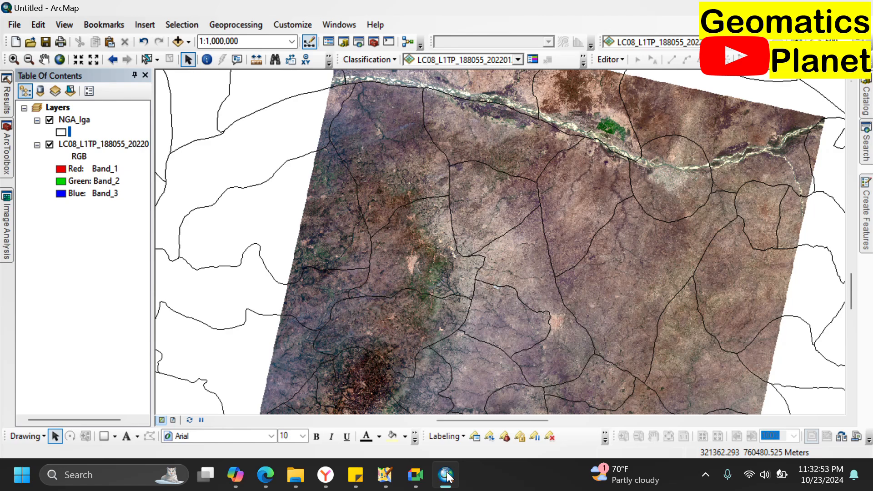
Step: Switch to the browser and review the visible red, green and blue bands in the Landsat-8 OLI & TIRS Sensors table
click(264, 476)
scroll(249, 321, up, 20)
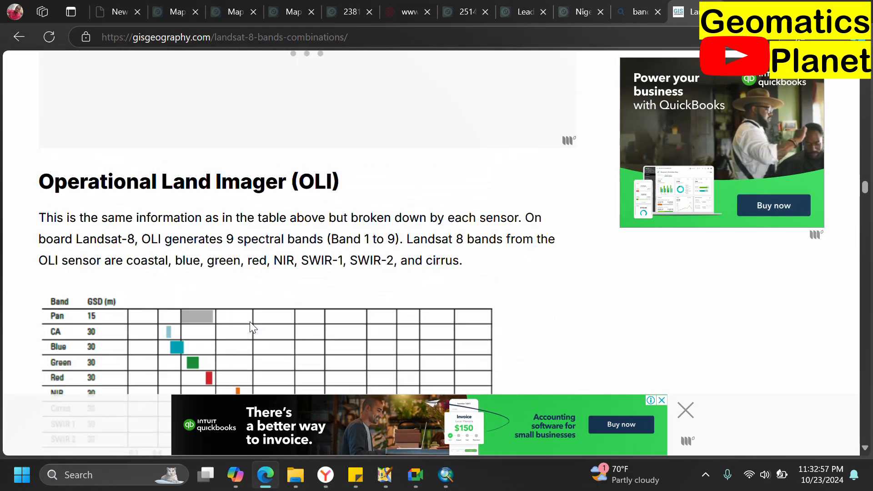
scroll(250, 322, down, 15)
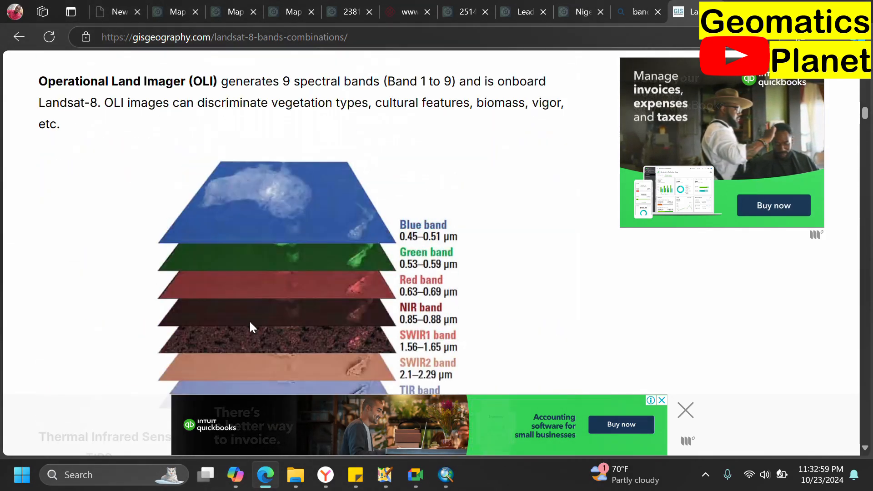
scroll(250, 322, up, 4)
scroll(250, 325, up, 13)
scroll(250, 326, down, 10)
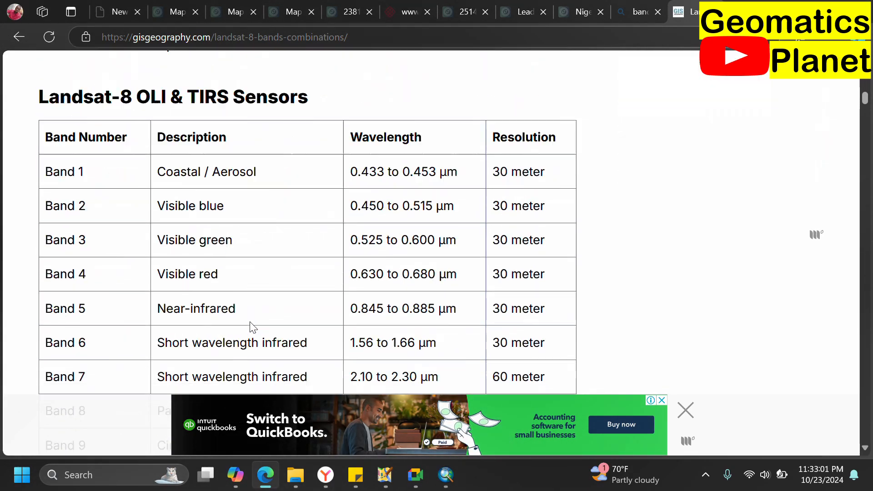
scroll(225, 319, up, 4)
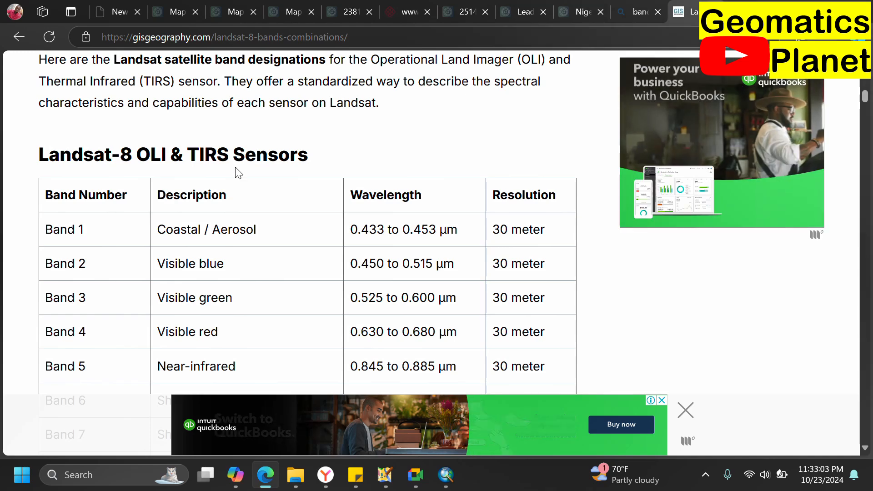
scroll(245, 171, down, 1)
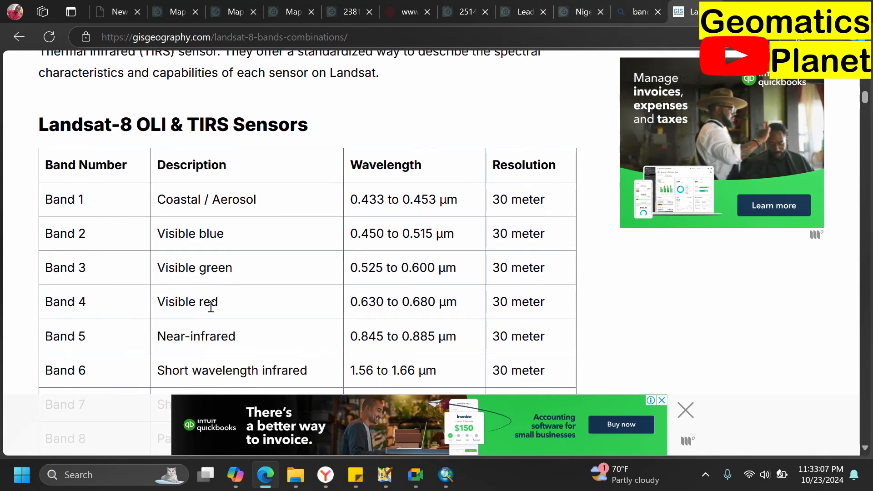
double_click(210, 303)
double_click(210, 268)
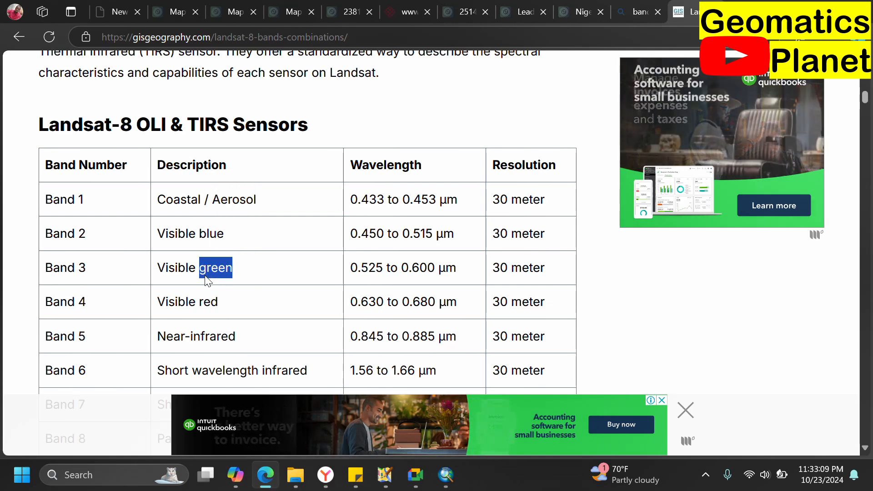
double_click(196, 233)
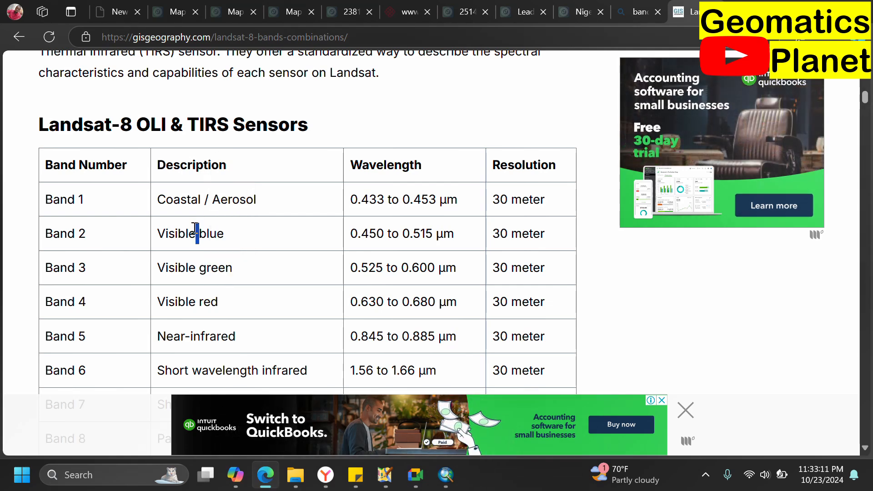
Step: Examine the band tables for Landsat-7 Enhanced Thematic Mapper, Landsat-5 & 4 Thematic Mapper and Landsat-3, 2 & 1 Multispectral Scanner
scroll(194, 227, down, 15)
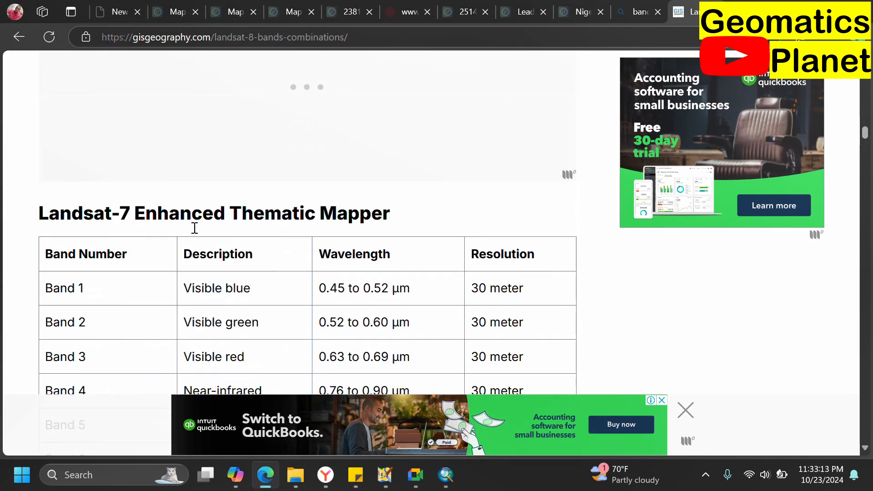
scroll(195, 227, up, 2)
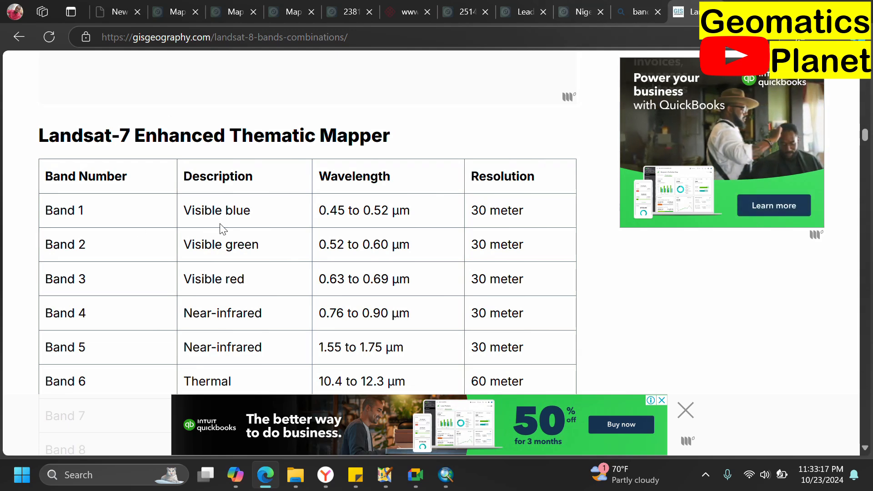
double_click(224, 278)
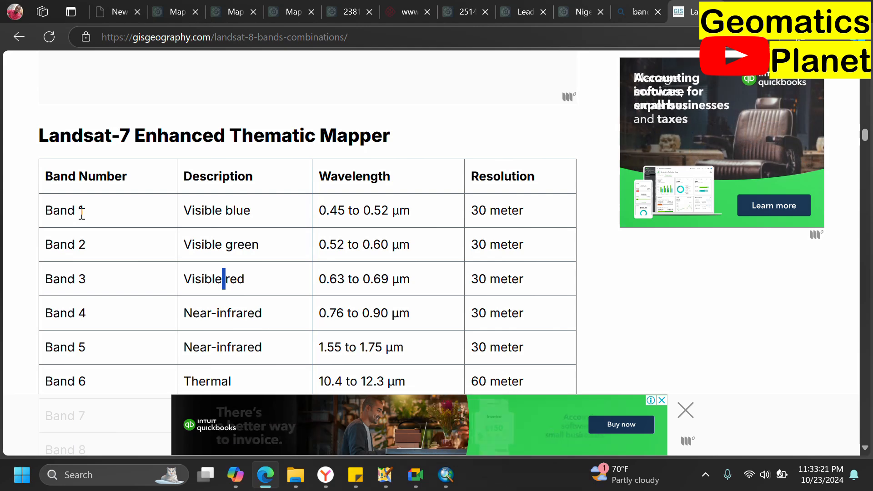
scroll(82, 212, down, 10)
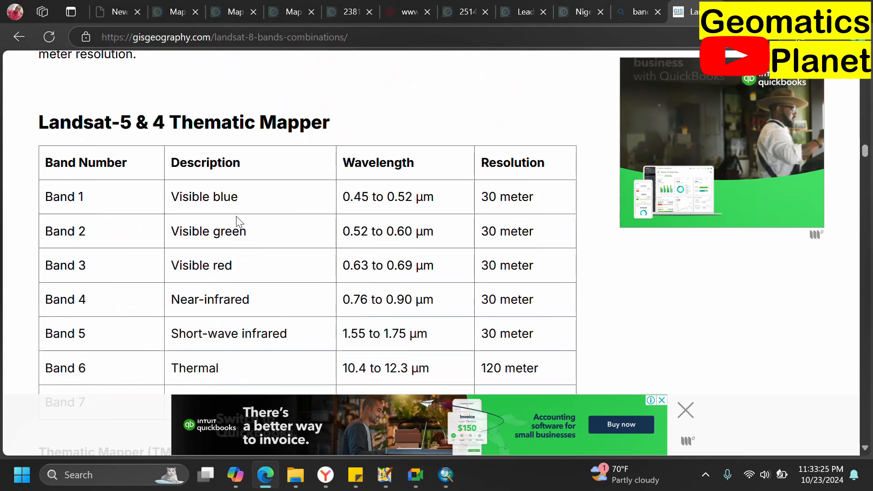
scroll(152, 237, down, 9)
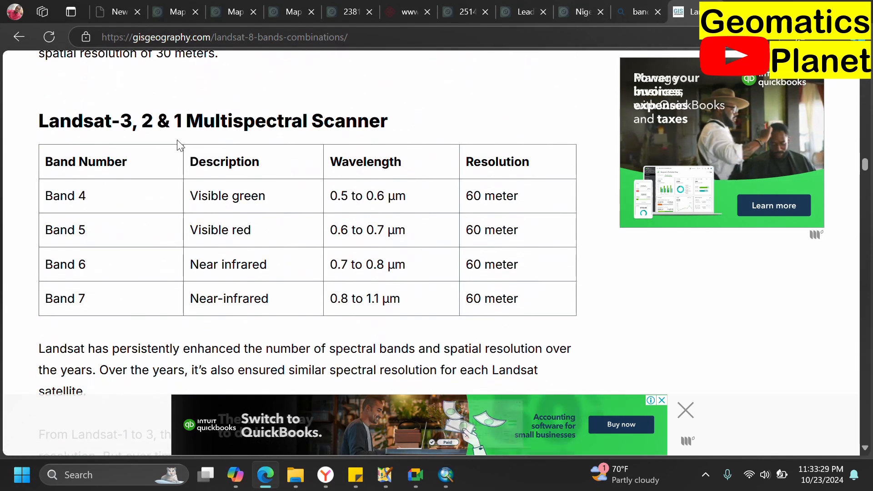
scroll(218, 163, up, 3)
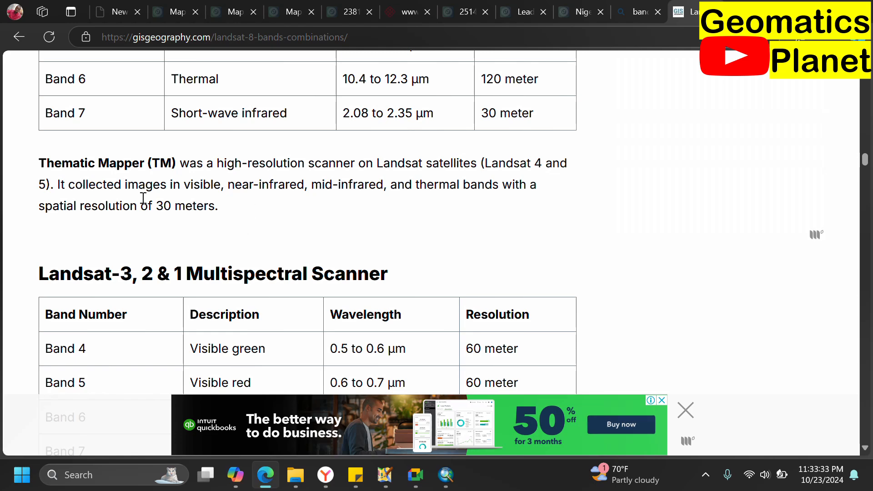
scroll(140, 196, down, 3)
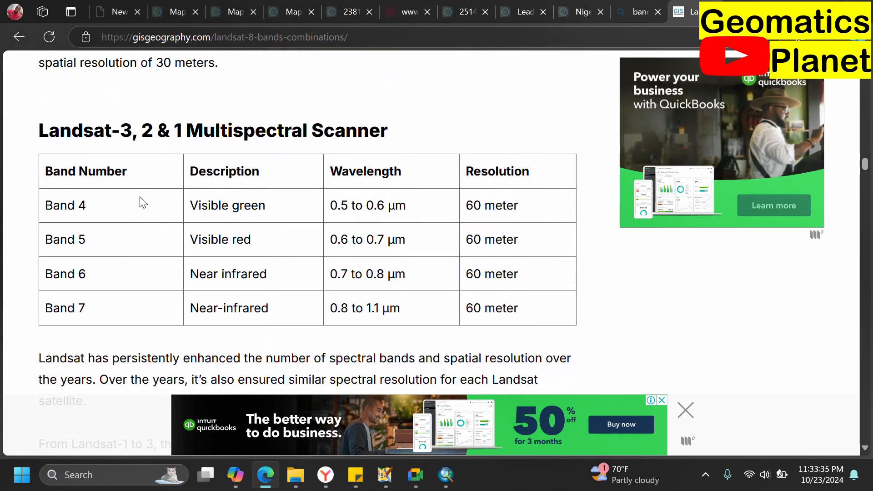
scroll(140, 197, down, 1)
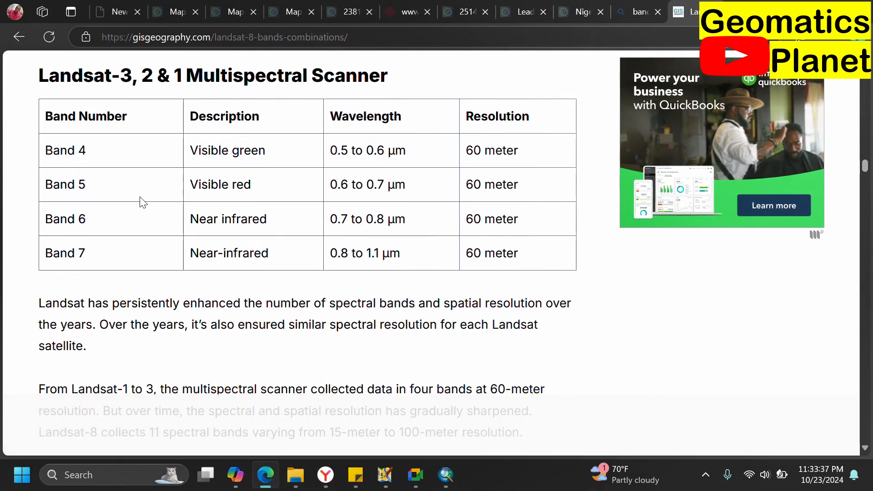
scroll(140, 202, up, 1)
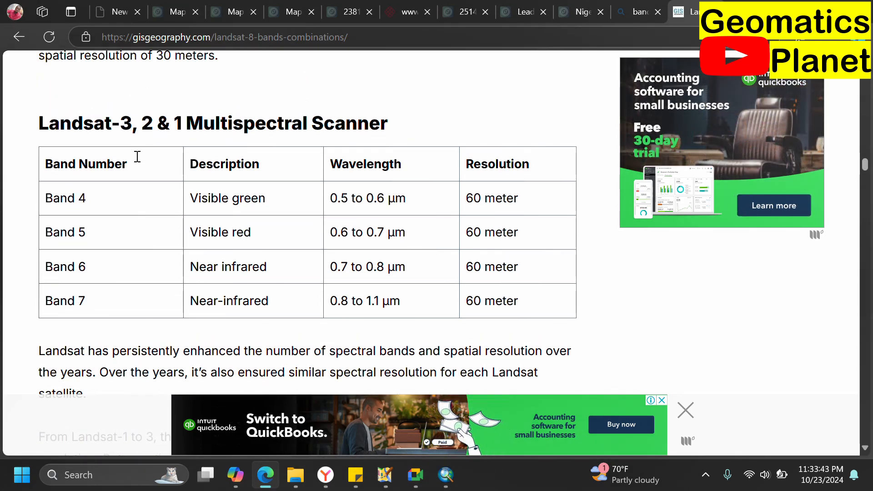
Step: Review the Landsat 8 band combinations on the page, from Natural Color (4, 3, 2) through the bathymetric combination (4, 3, 1)
scroll(202, 226, down, 10)
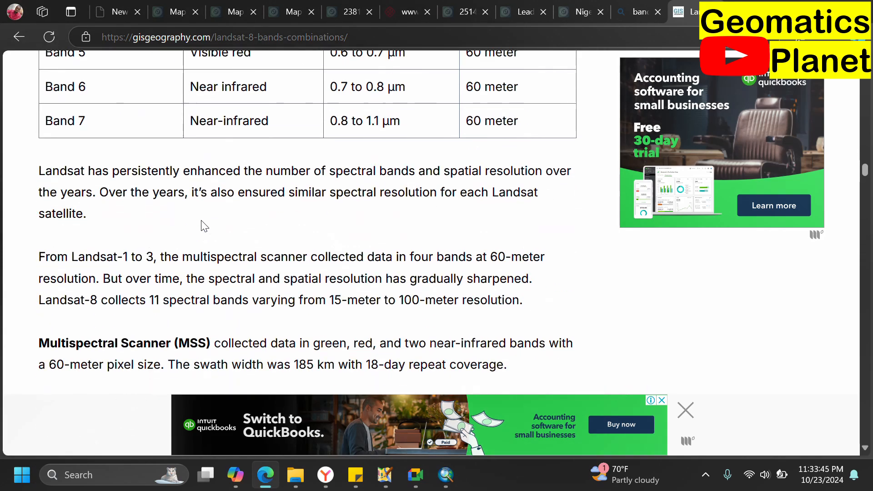
scroll(202, 223, down, 12)
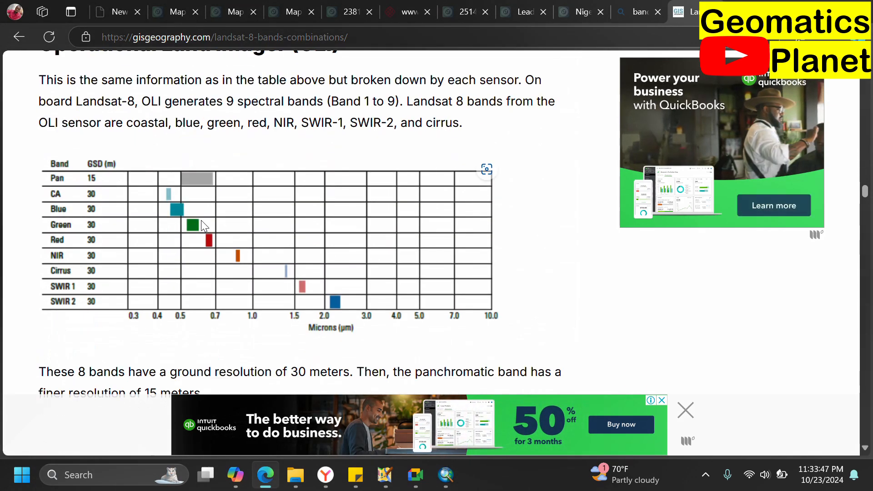
scroll(202, 225, down, 11)
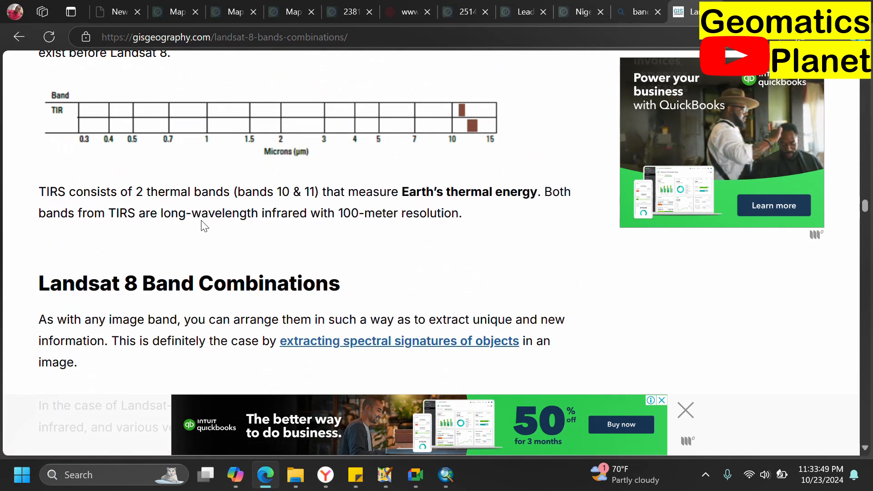
scroll(204, 226, down, 1)
scroll(203, 225, down, 2)
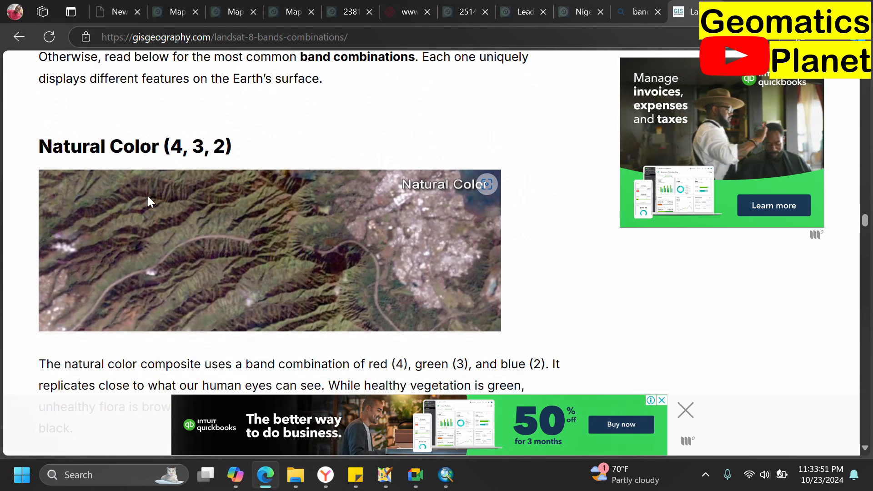
scroll(230, 145, down, 3)
scroll(233, 148, down, 4)
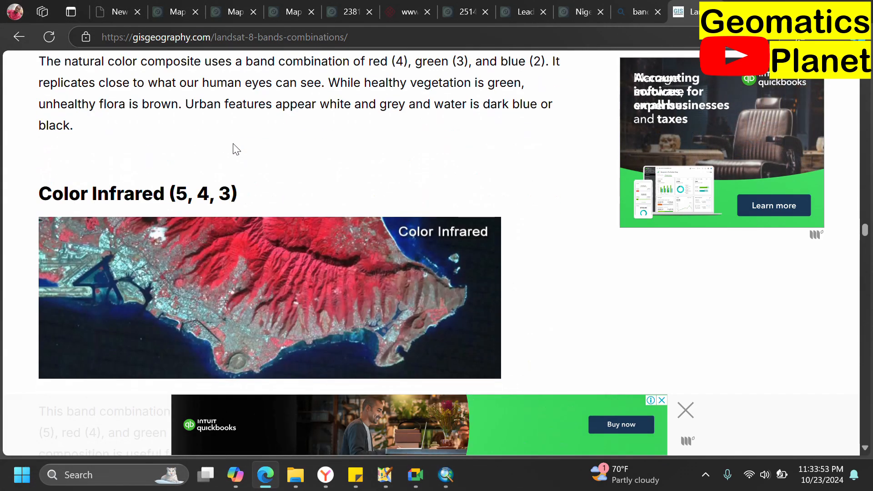
scroll(272, 179, down, 3)
scroll(284, 178, down, 15)
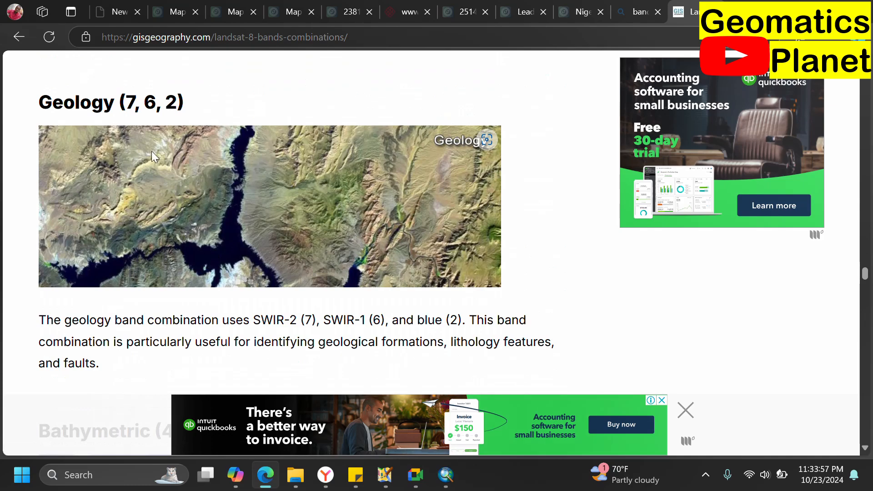
scroll(266, 280, down, 10)
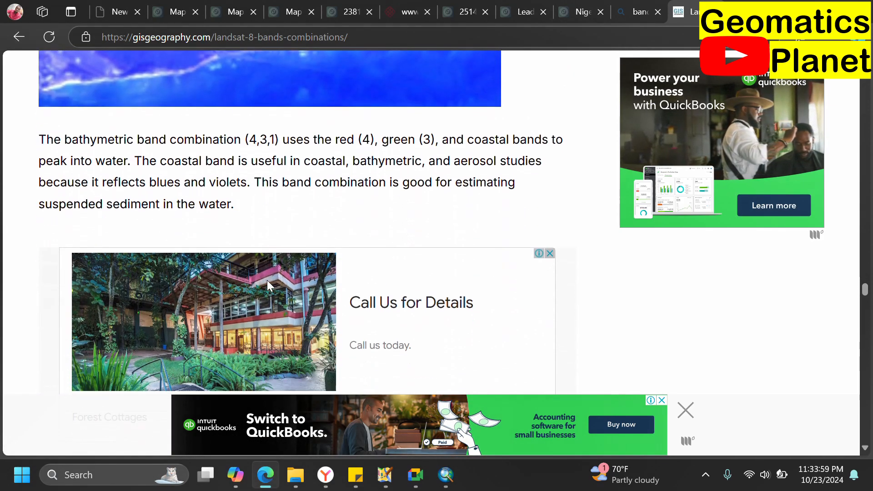
Step: Check the composite in ArcMap, then return to the browser and highlight the web address of the band combinations page
key(alt+Tab)
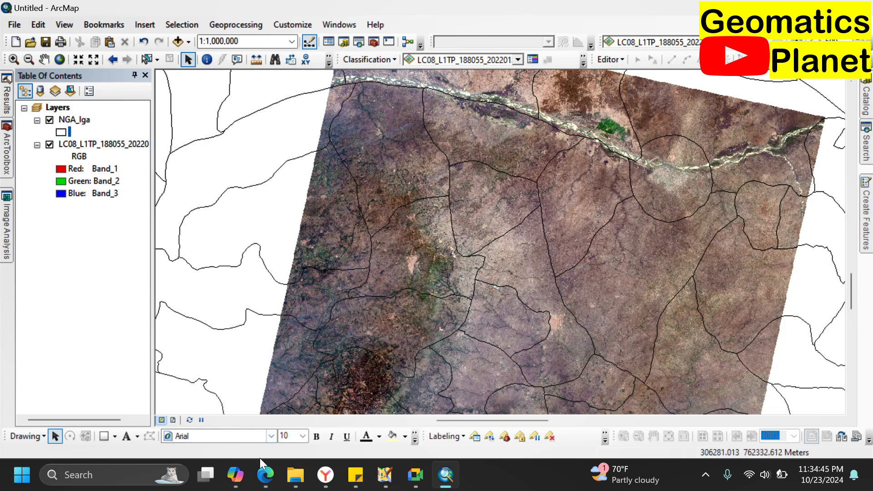
click(258, 475)
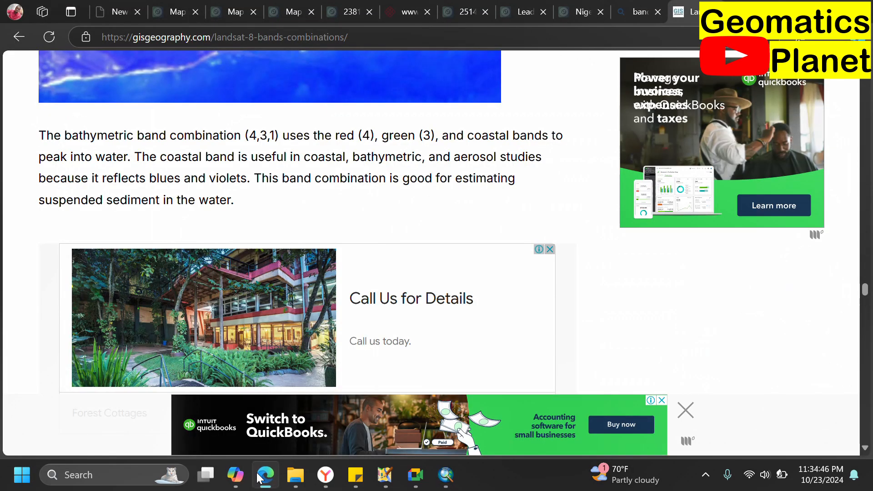
click(351, 38)
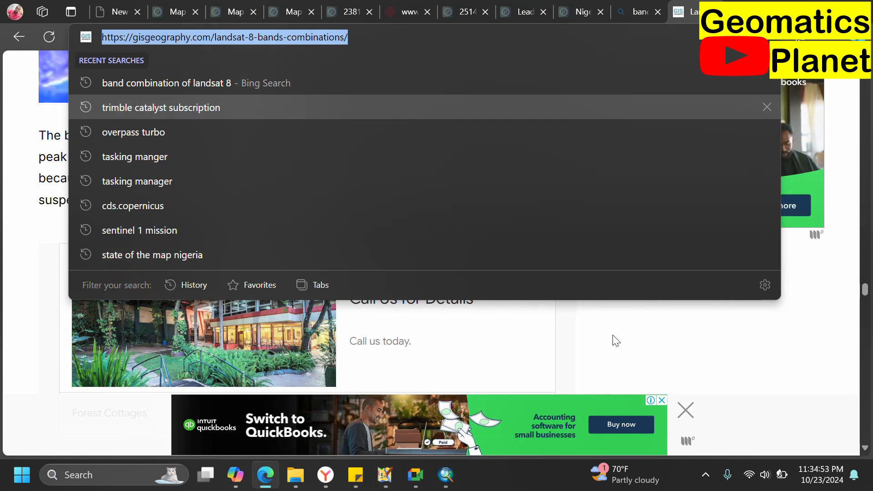
click(615, 341)
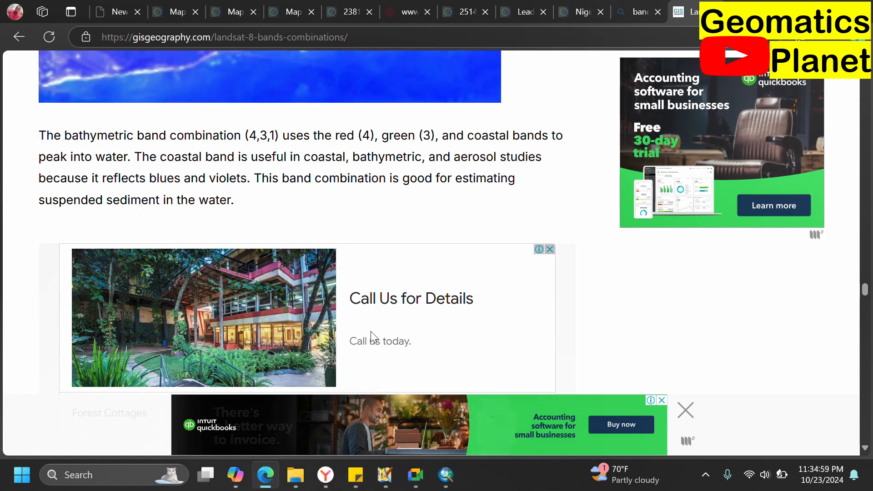
Step: Switch to ArcMap and select the local government areas across the middle of the Landsat scene by drawing a selection polygon
mouse_move(448, 473)
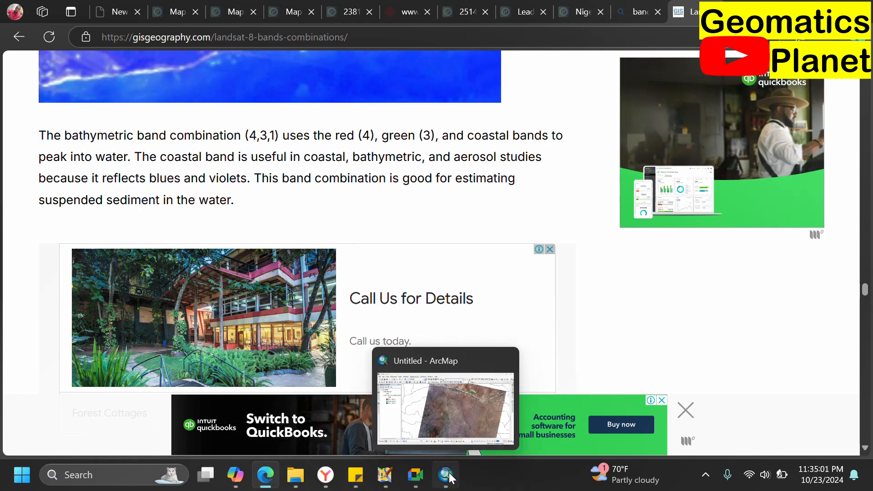
click(448, 473)
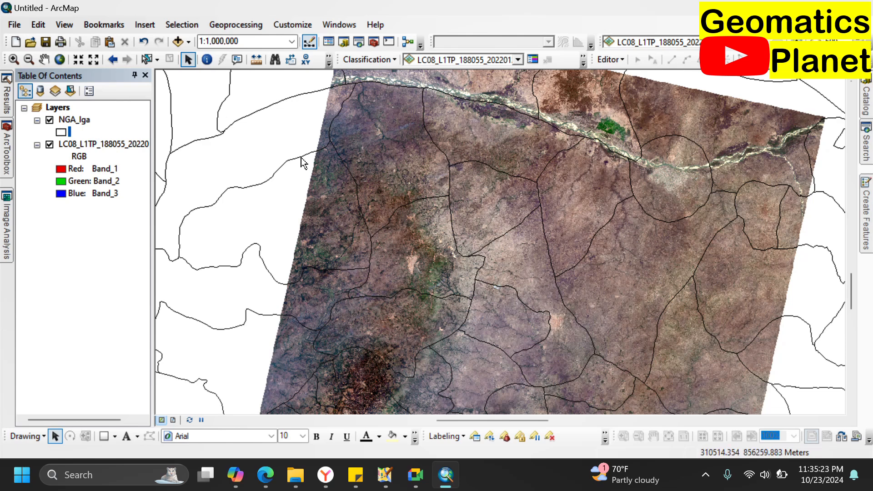
click(157, 62)
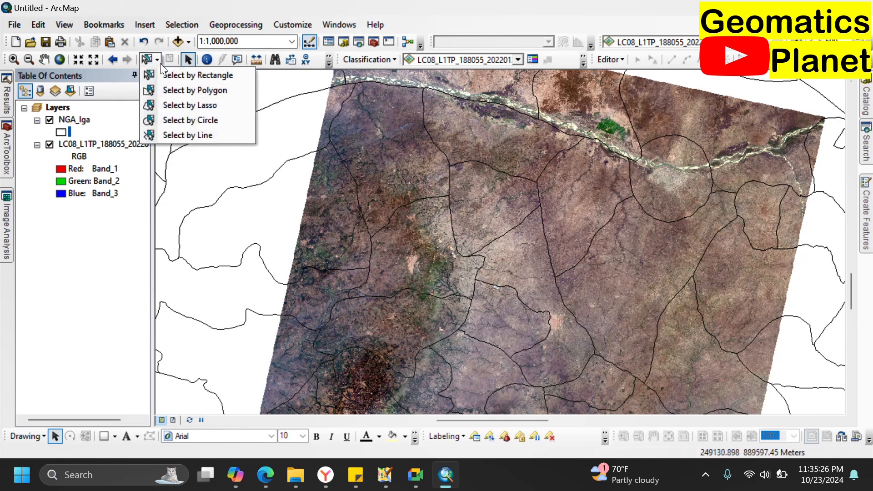
click(171, 94)
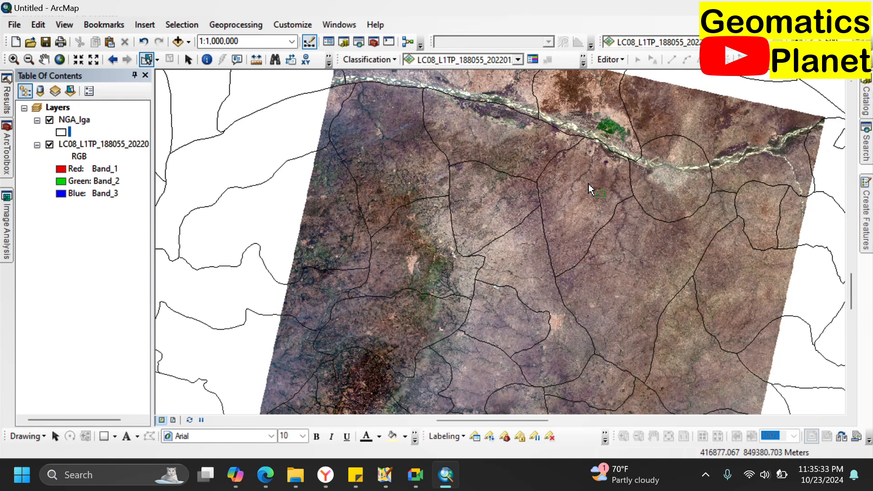
click(485, 160)
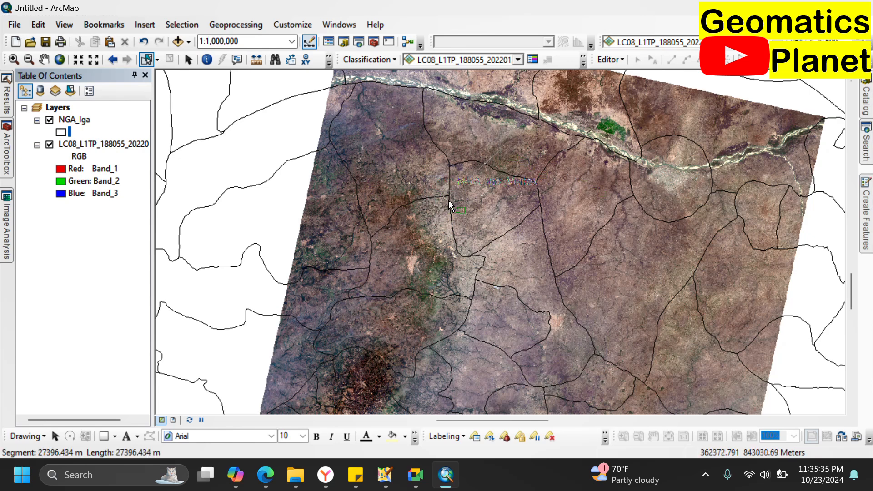
click(419, 246)
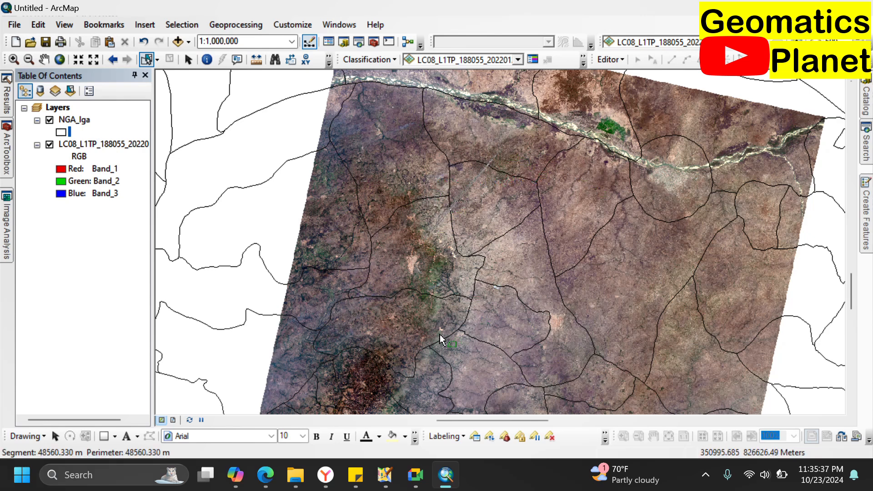
click(397, 328)
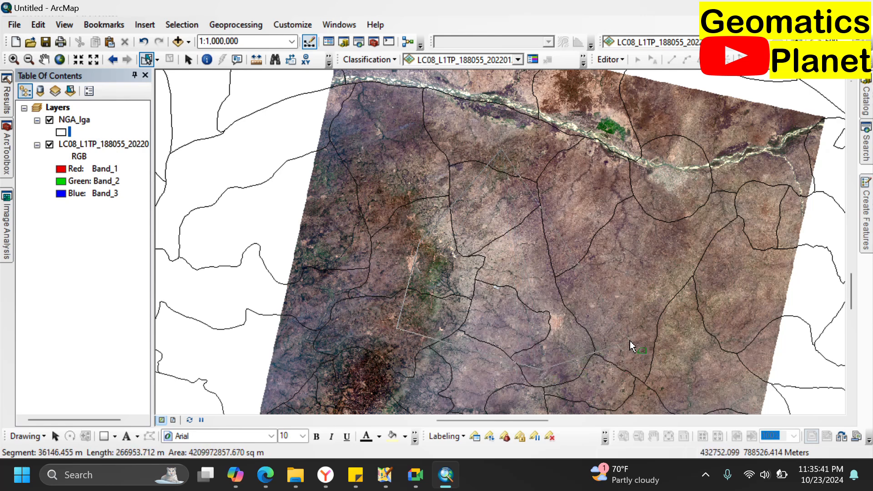
click(642, 330)
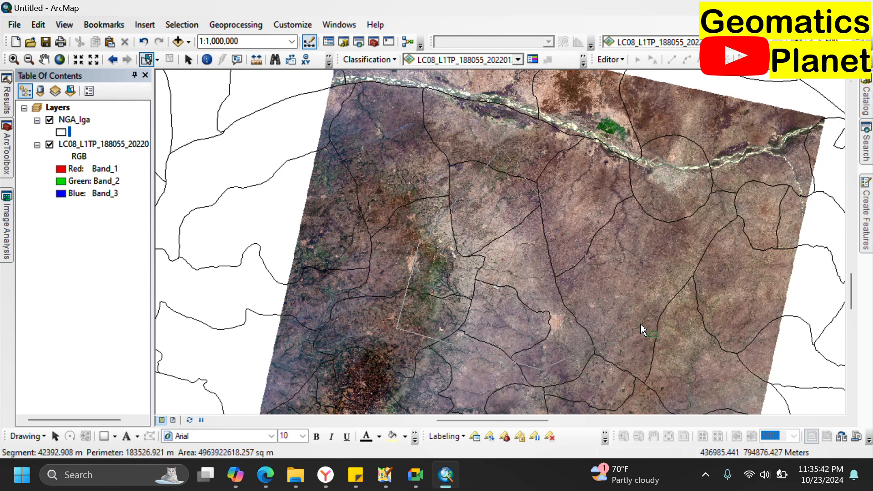
click(697, 232)
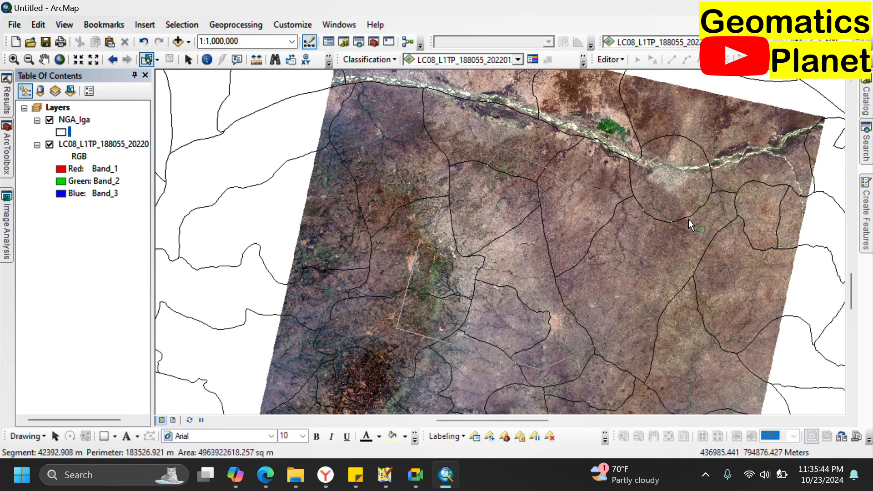
click(675, 187)
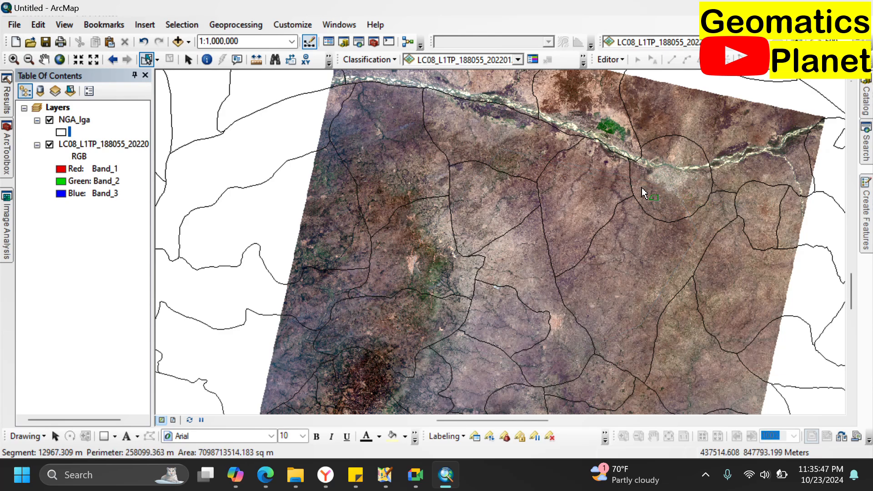
double_click(642, 187)
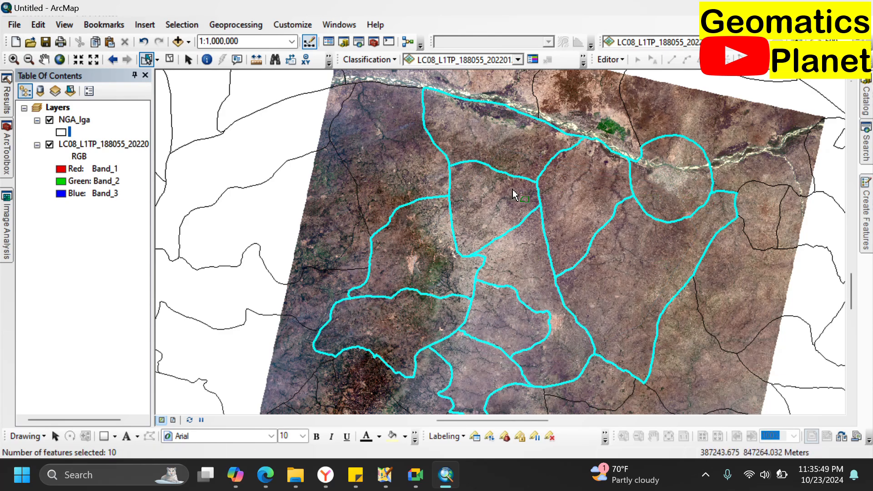
scroll(512, 189, up, 1)
scroll(513, 190, down, 1)
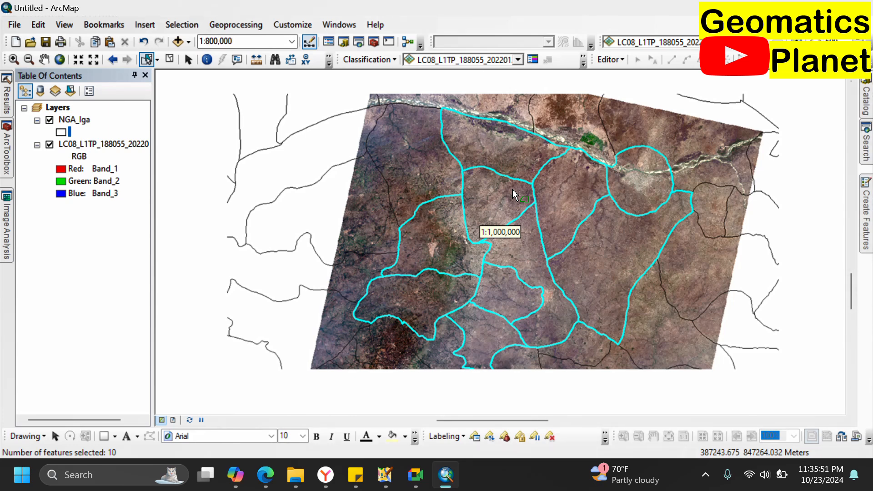
scroll(513, 190, down, 1)
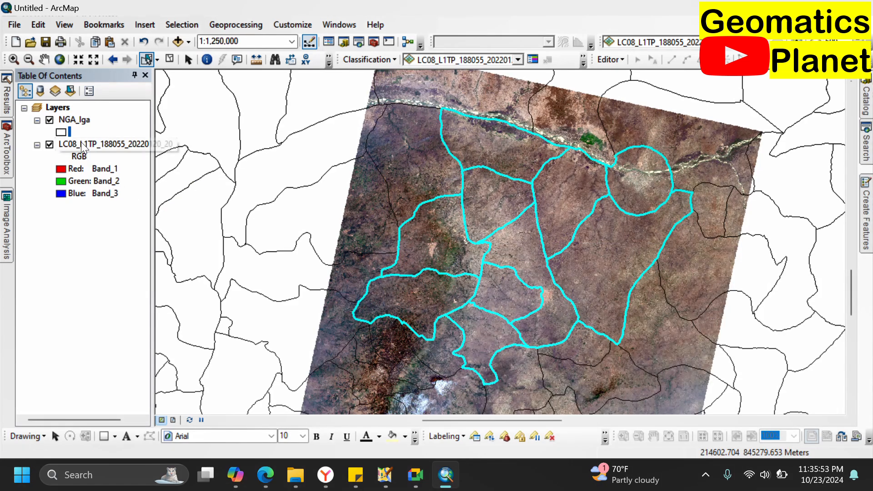
Step: Start exporting the selected NGA_lga features using the layer's source coordinate system and browse for the output location
right_click(76, 121)
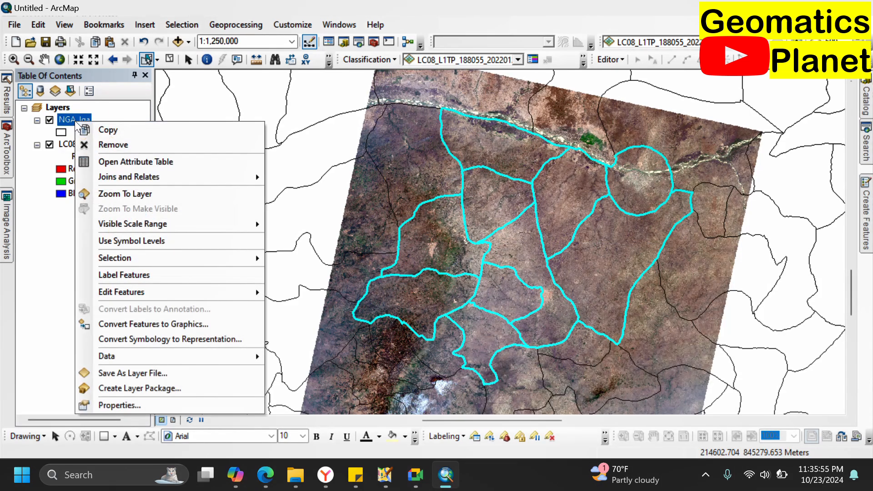
mouse_move(226, 358)
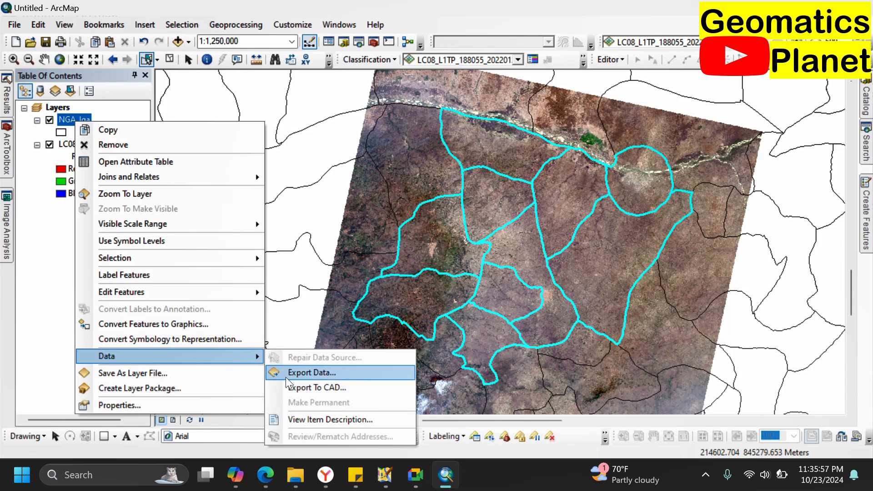
click(333, 374)
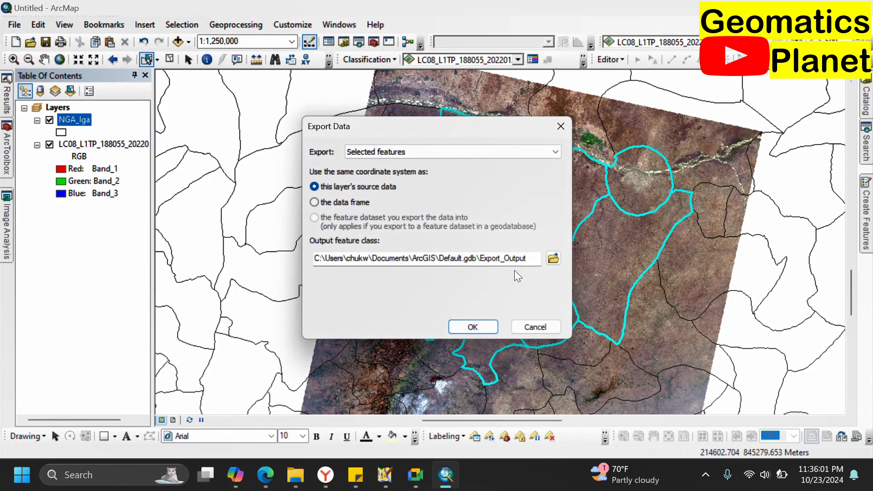
click(553, 258)
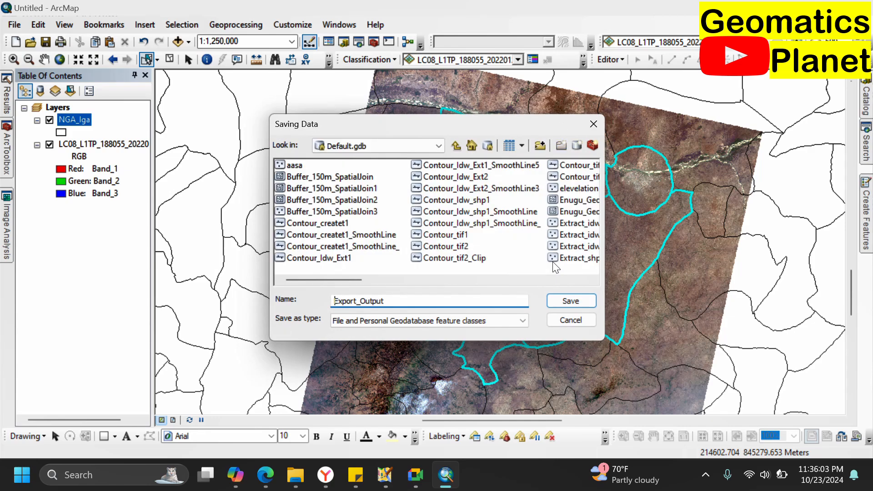
Step: Switch to File Explorer and, in a new tab, open Documents\KingVik Planet\Geomatics\KingVik Planet\Sterling Training\Satellite Data
click(296, 474)
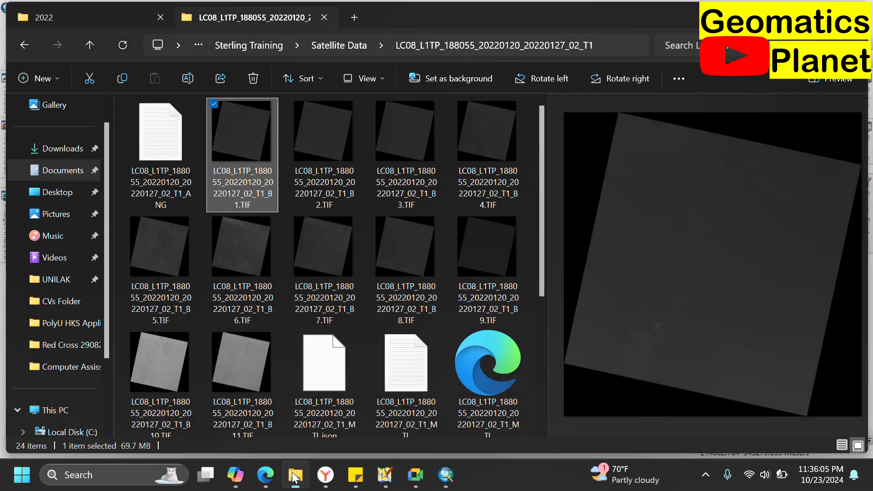
click(130, 16)
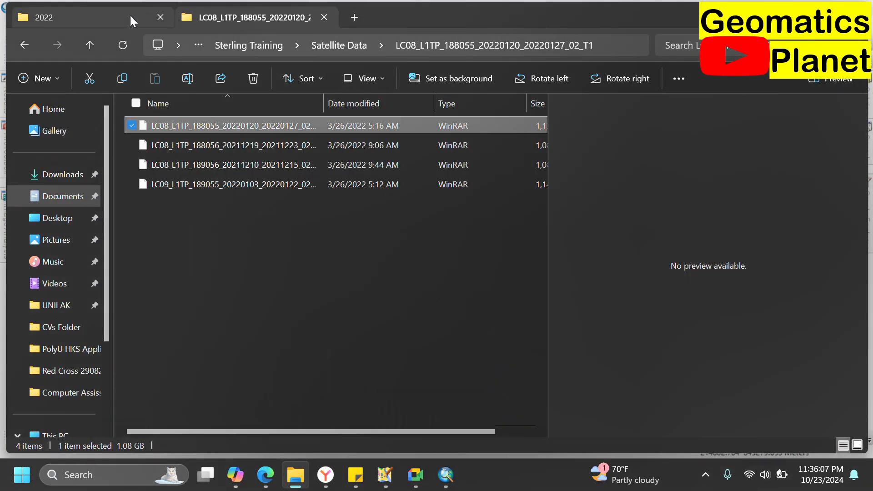
click(354, 19)
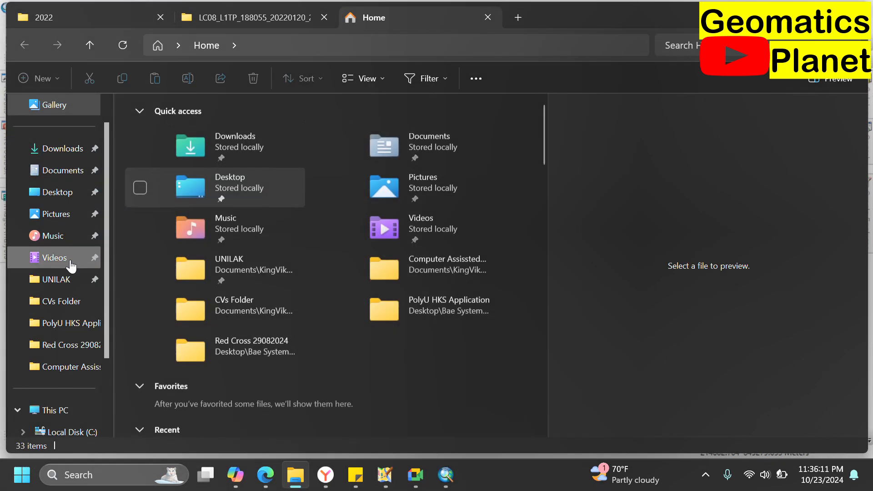
click(57, 176)
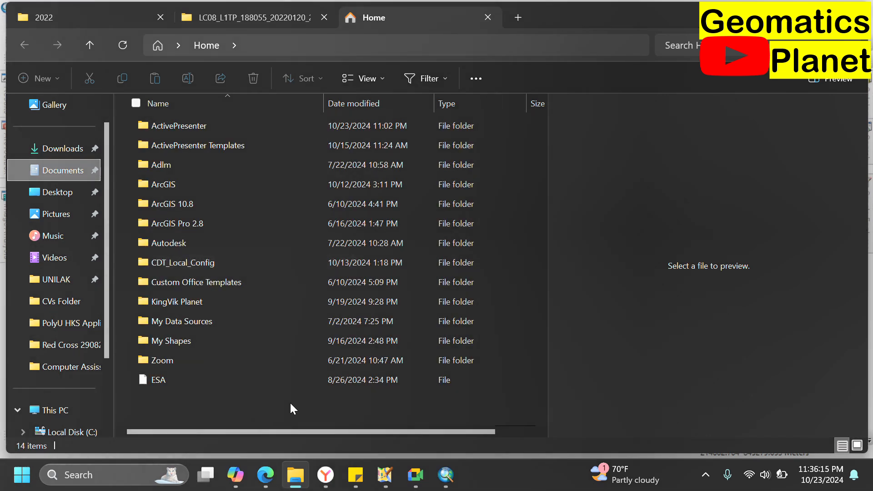
double_click(223, 301)
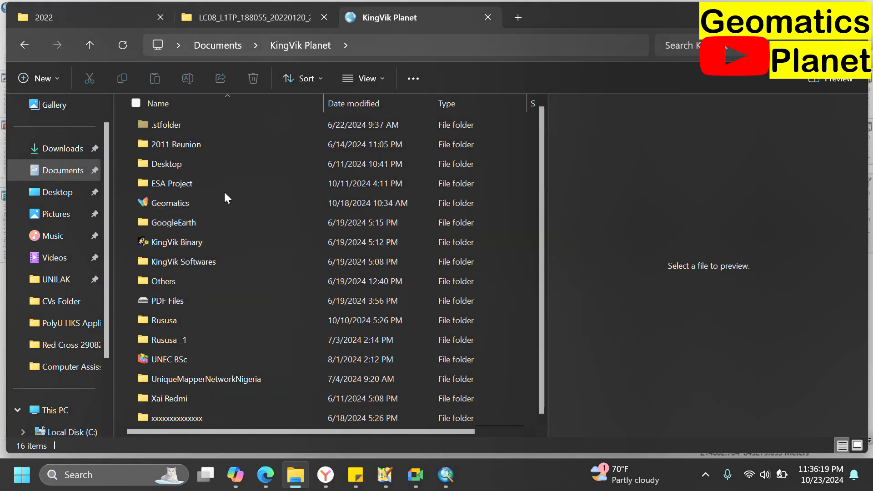
double_click(218, 198)
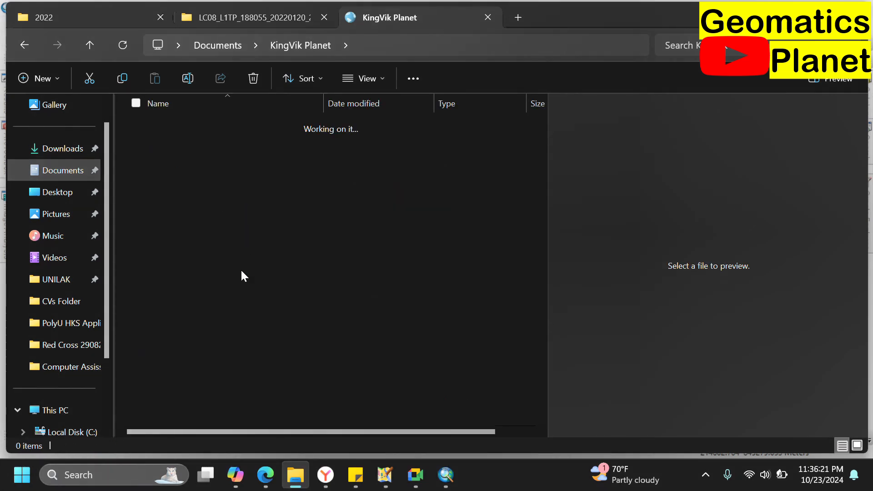
key(k)
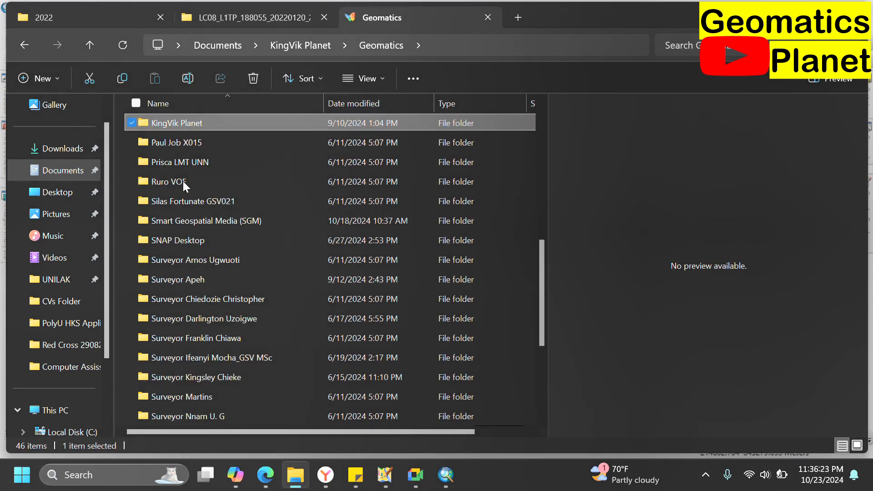
click(208, 114)
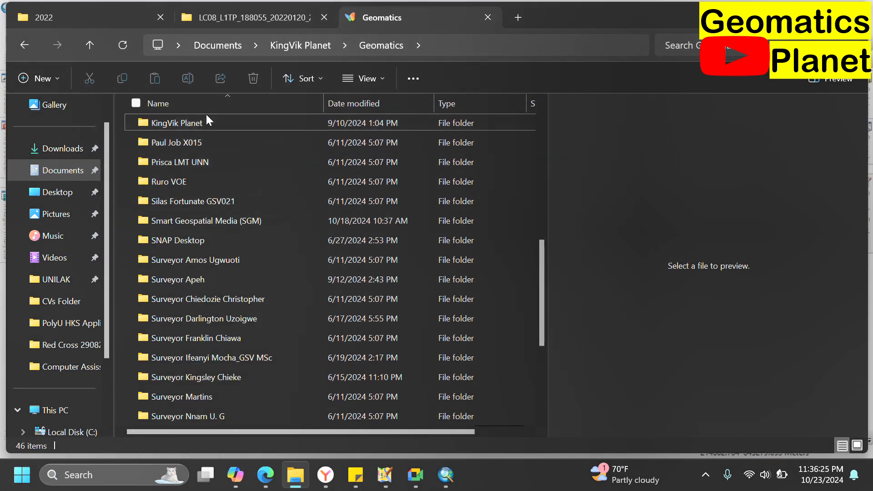
double_click(203, 121)
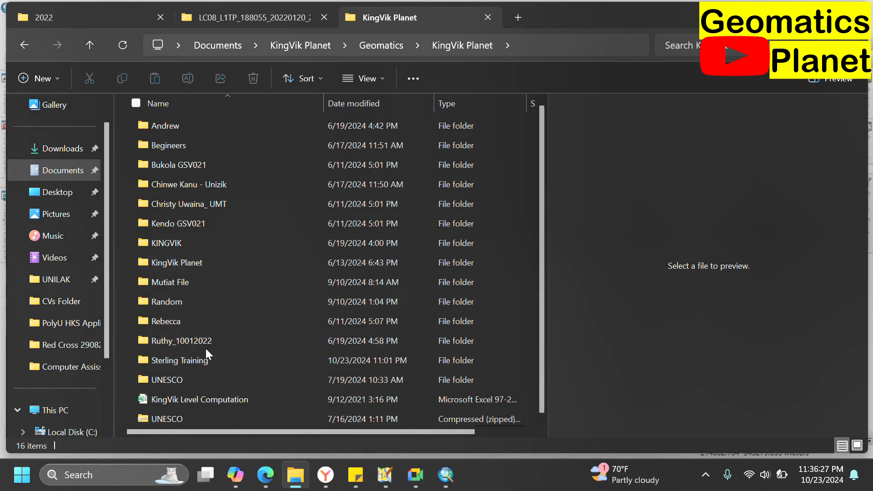
double_click(174, 362)
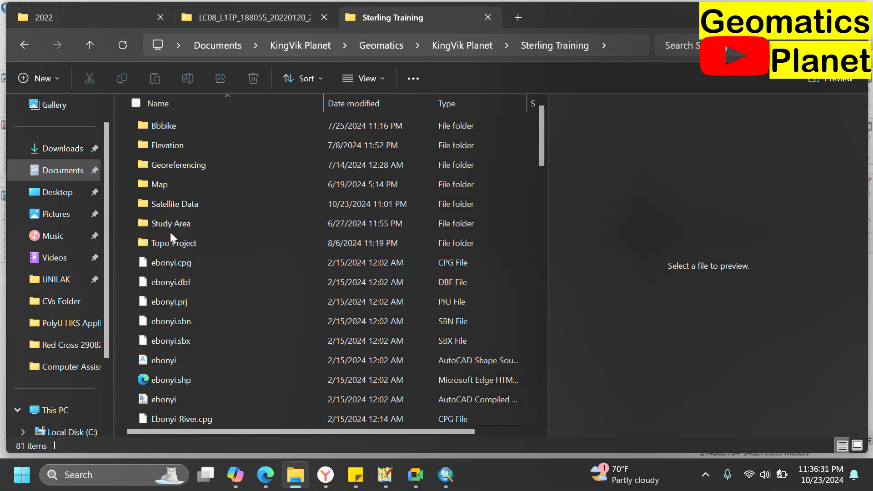
double_click(211, 203)
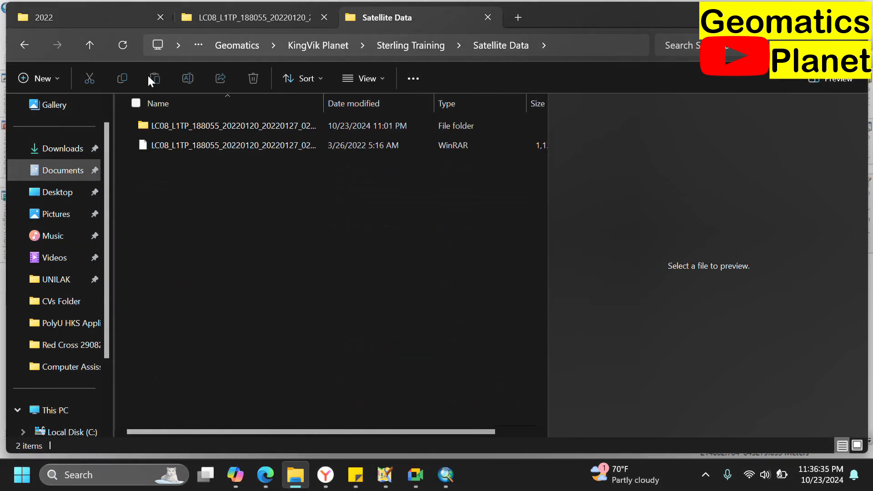
Step: Create a new folder named ArcMap inside the Satellite Data folder
click(35, 82)
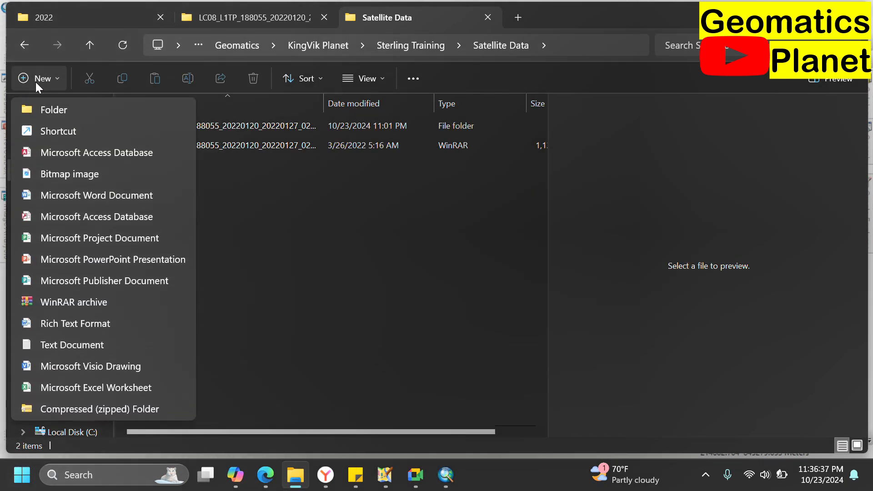
click(45, 110)
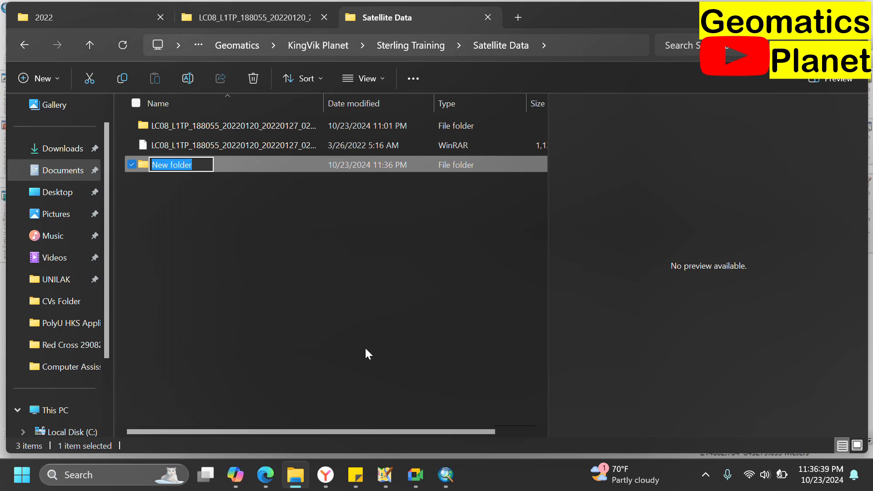
text(Arc)
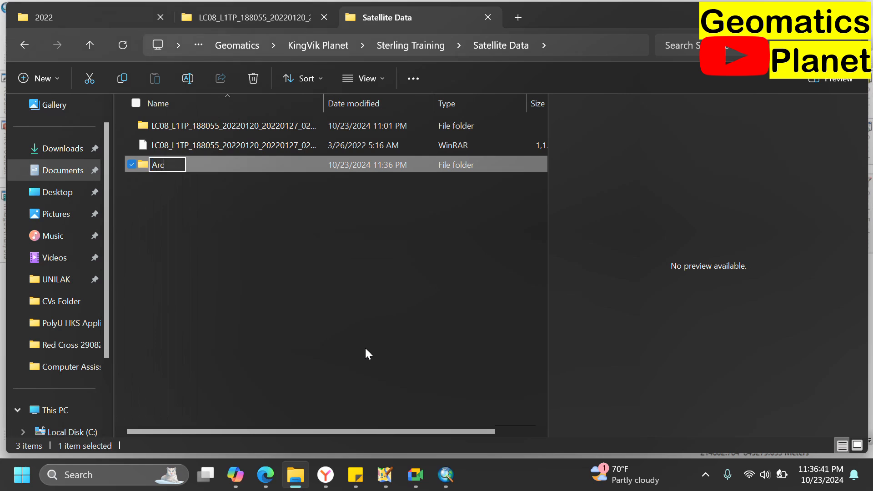
text(Map)
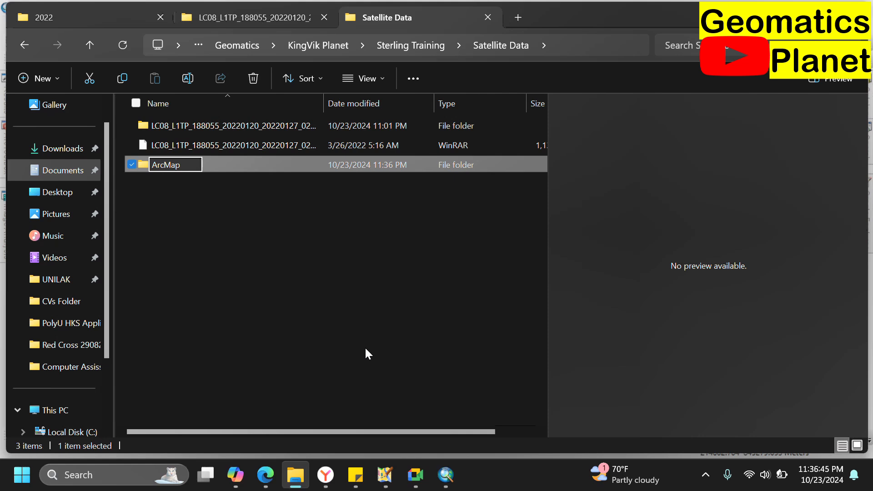
key(Return)
Step: Open the new ArcMap folder and copy its full path, returning to the Saving Data dialog in ArcMap
double_click(200, 168)
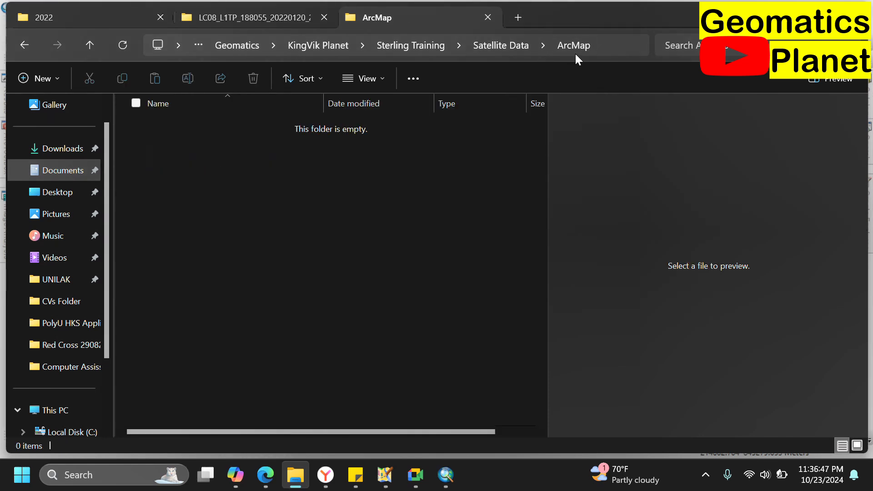
click(610, 53)
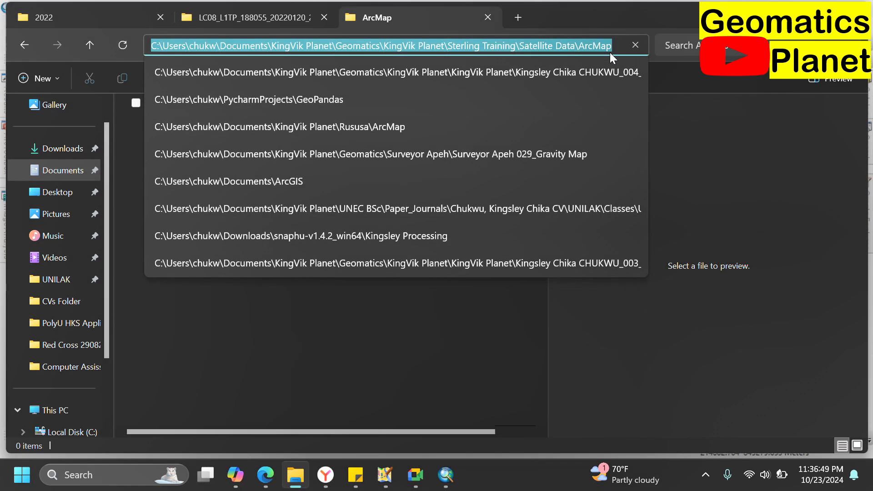
click(446, 477)
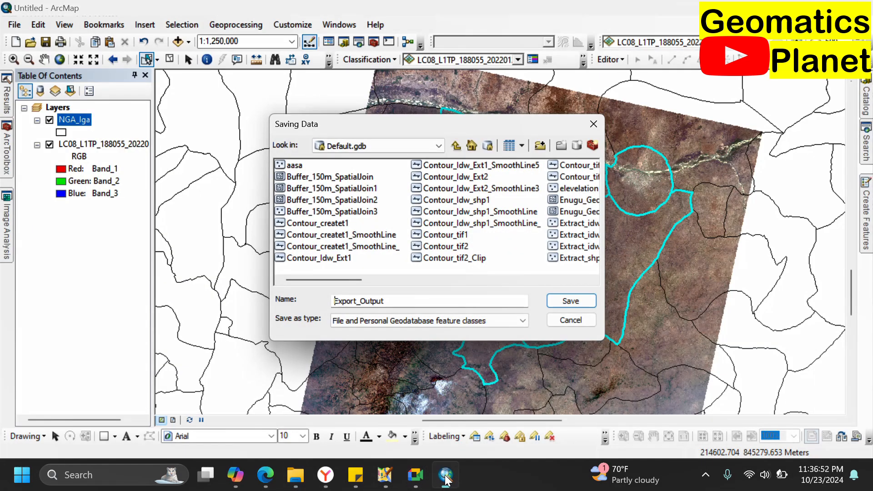
Step: Point the export's save location to the copied ArcMap folder path and set the output type to Shapefile
double_click(468, 301)
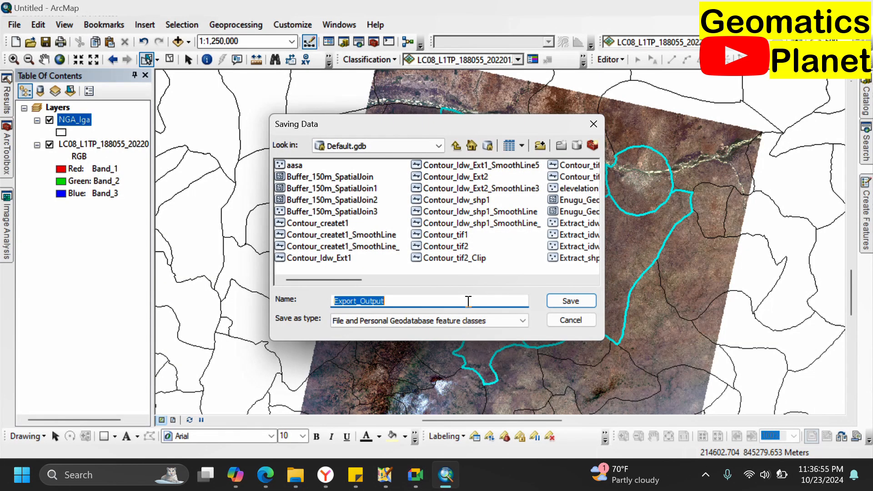
key(ctrl+v)
key(Return)
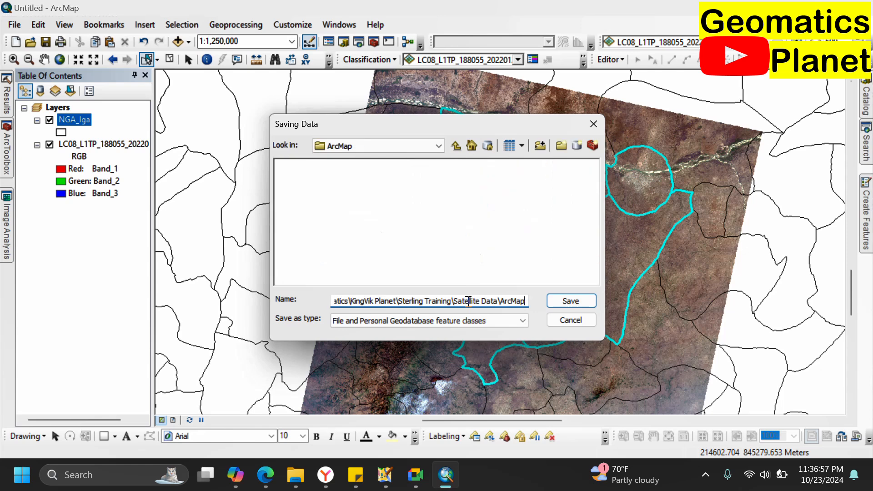
click(452, 322)
click(435, 341)
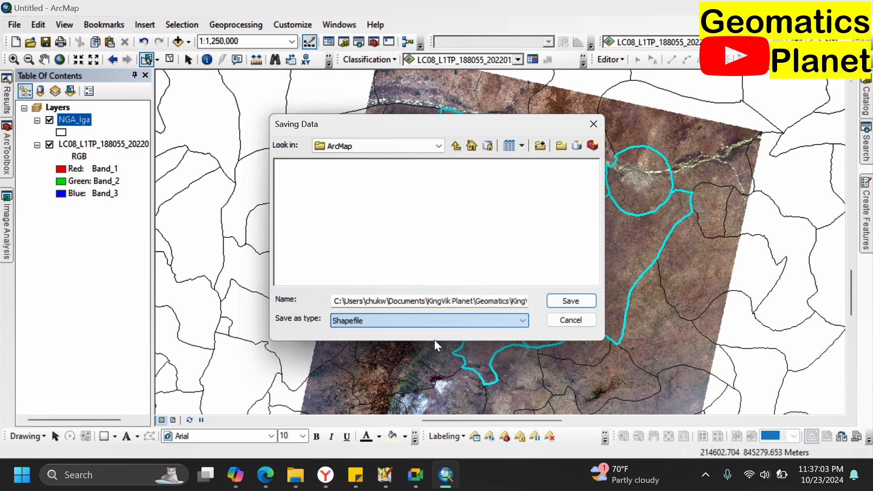
Step: Name the output shapefile AOI, export the selected features, and add the exported data to the map as a layer
double_click(412, 301)
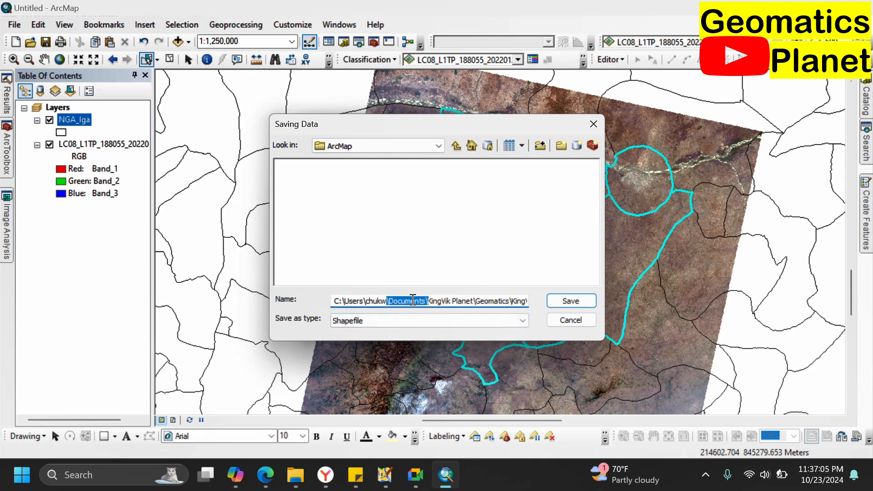
key(ctrl+a)
text(A)
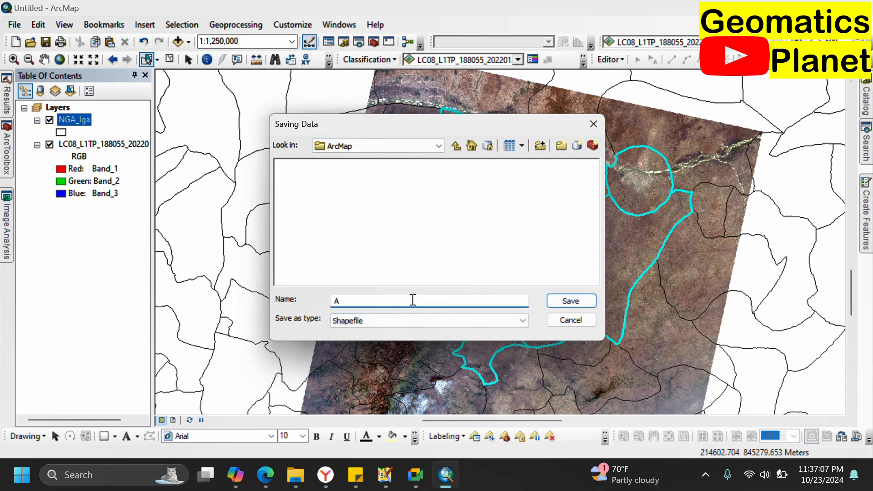
text(OI)
click(560, 304)
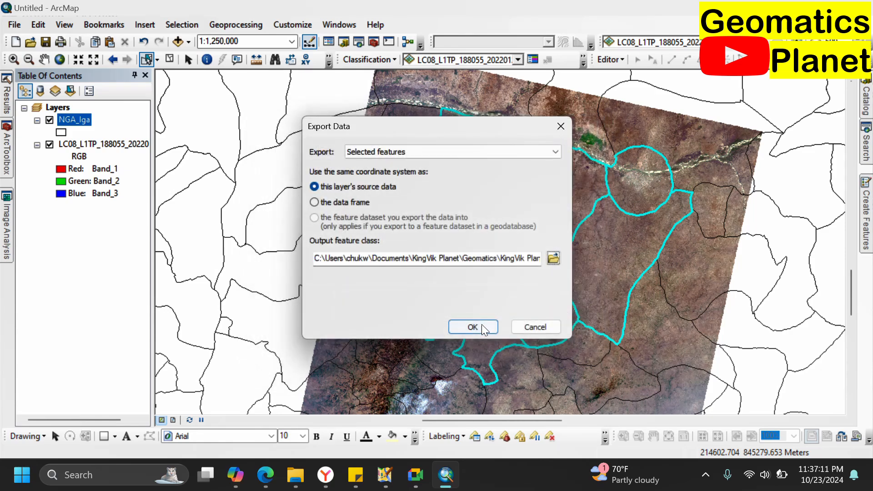
click(482, 325)
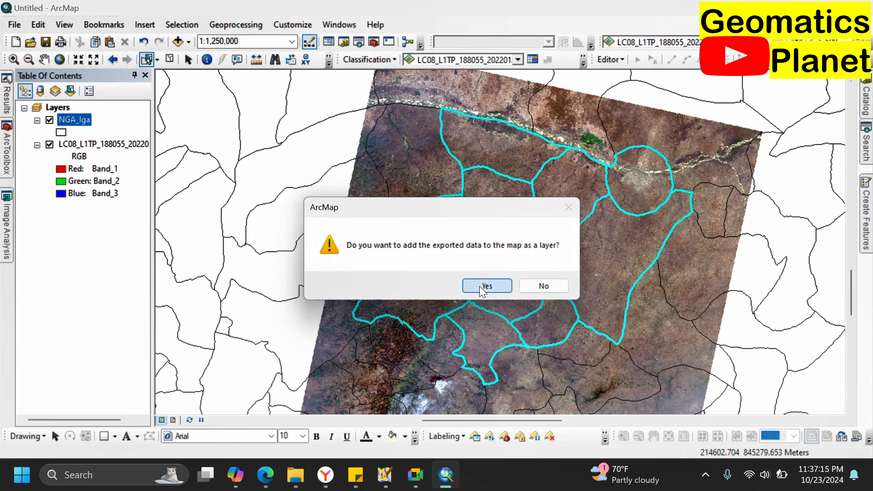
click(480, 285)
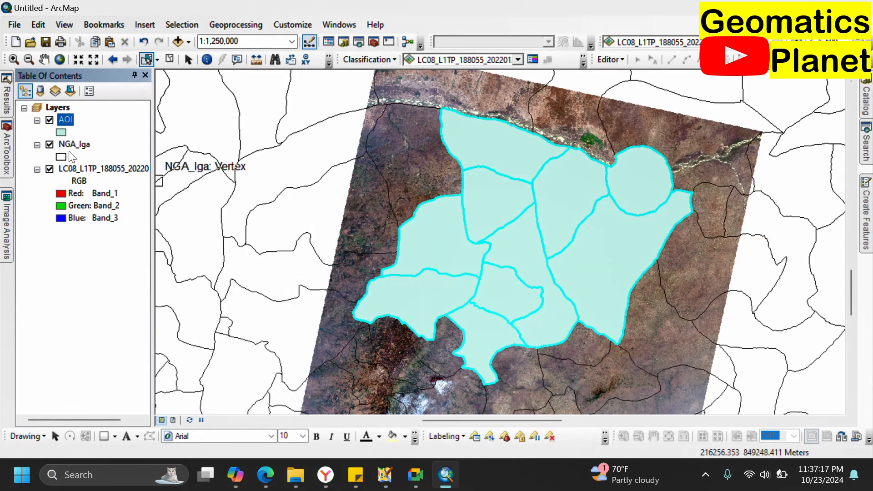
Step: Hide the NGA_lga layer and activate the Select Elements tool
click(49, 144)
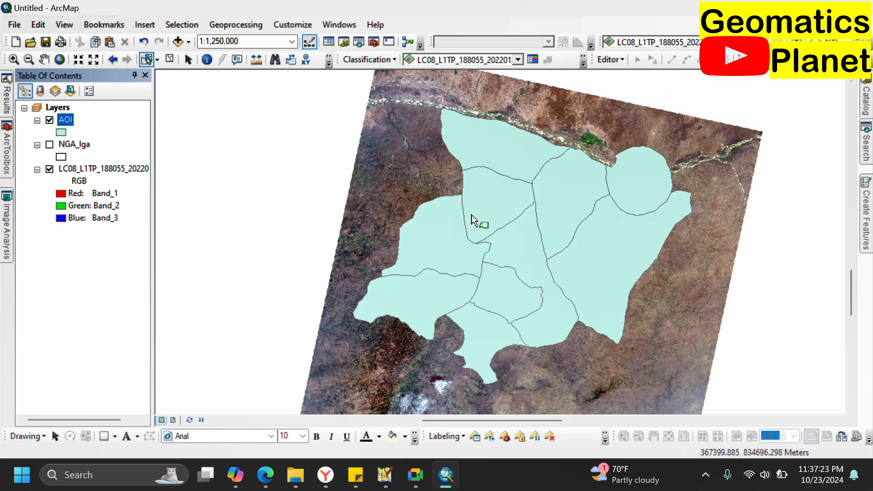
click(189, 60)
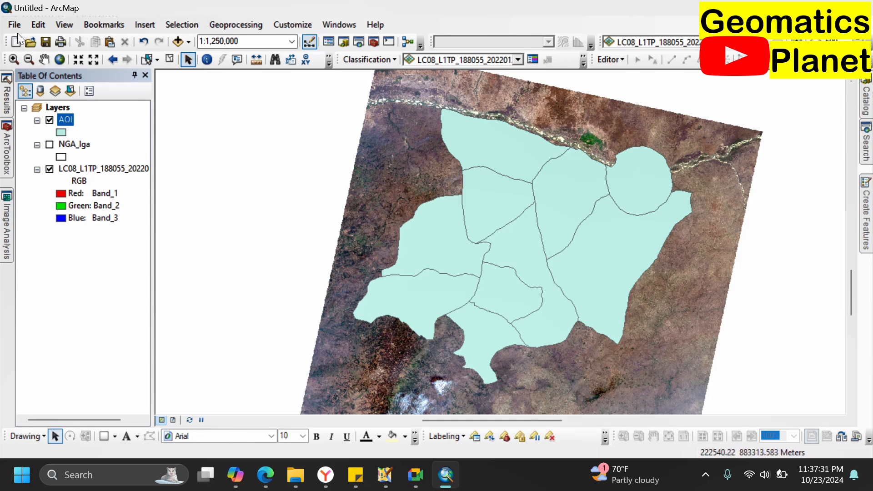
Step: Open the raster Clip tool from the Raster Processing toolset in ArcToolbox
click(228, 27)
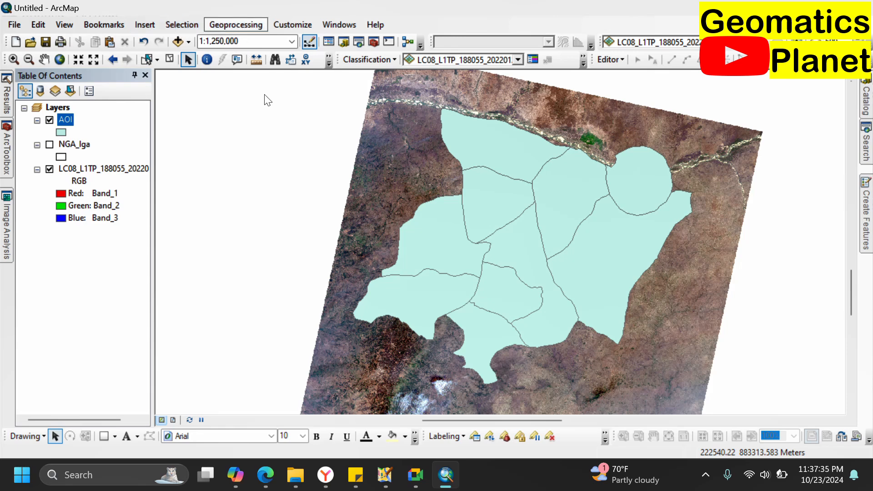
click(239, 24)
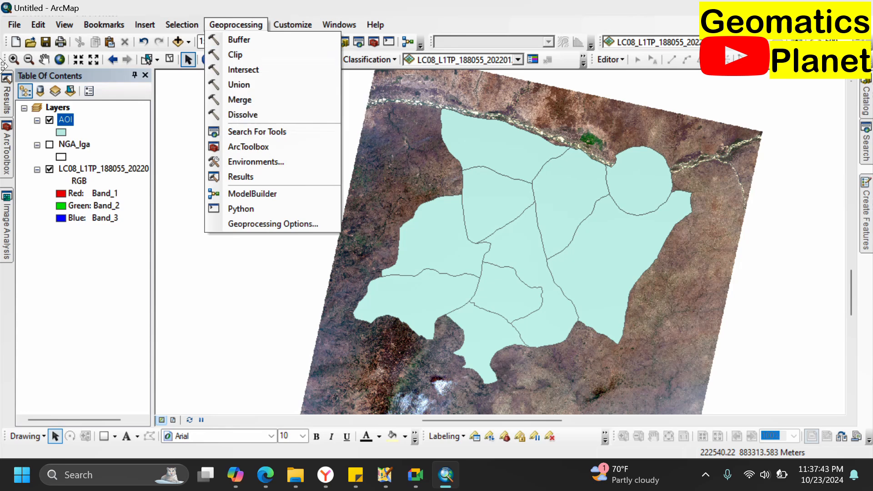
click(7, 152)
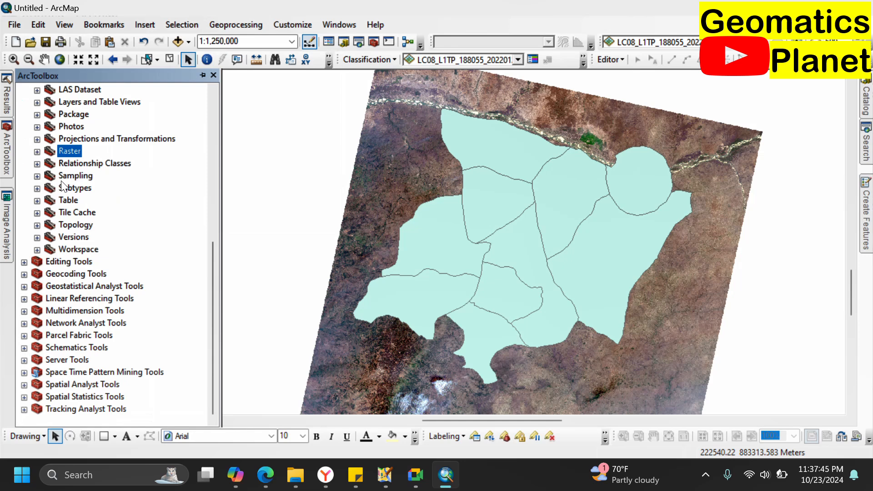
click(39, 152)
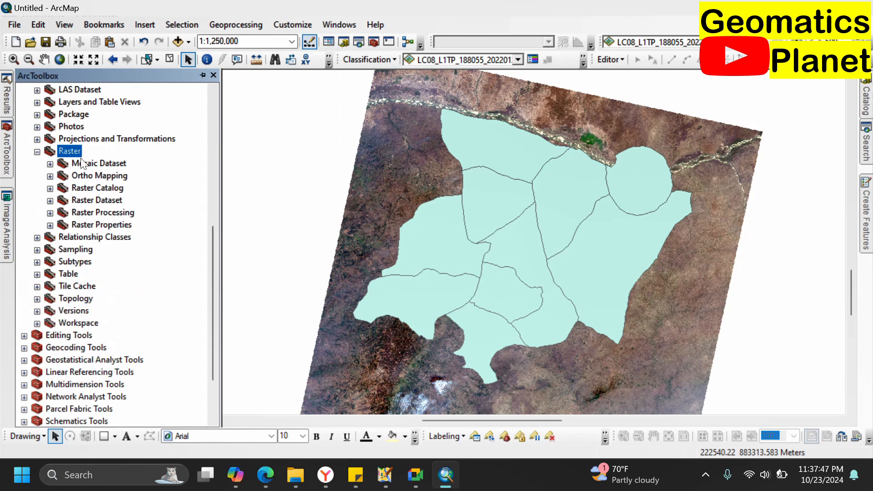
click(50, 213)
double_click(95, 223)
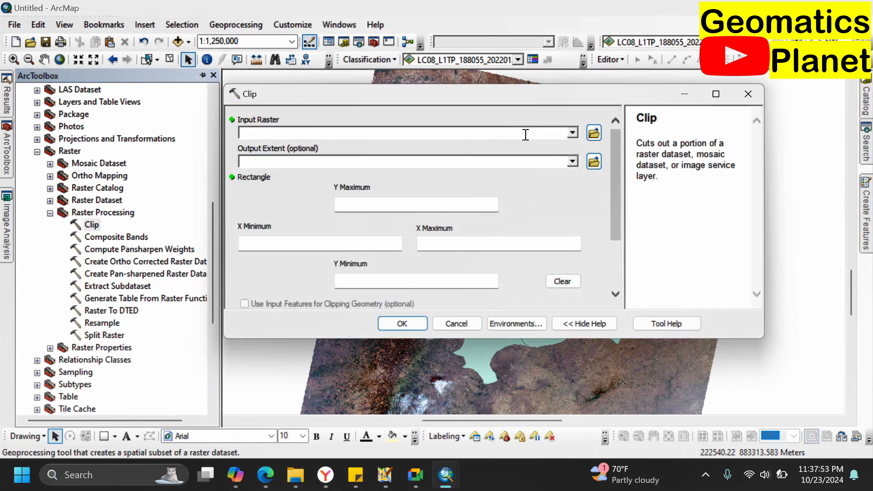
Step: Set LC08_L1TP_188055_20220120_20 as the Clip input raster and AOI as the output extent
click(570, 133)
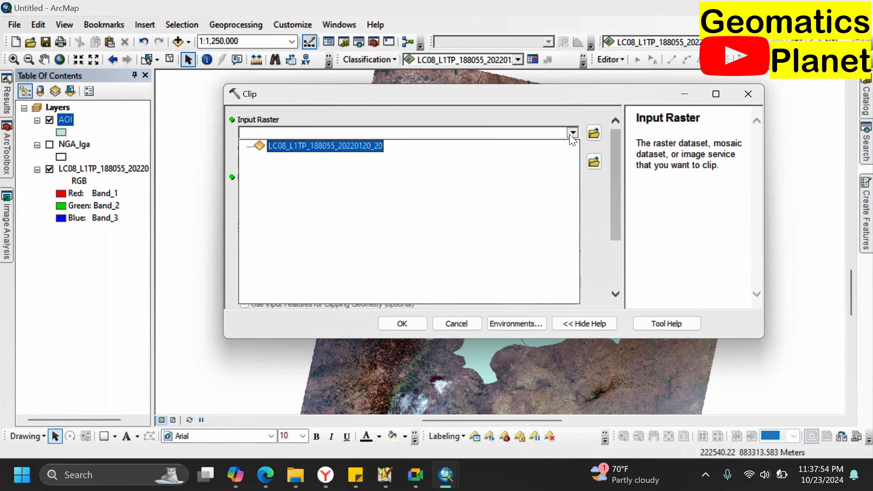
click(309, 148)
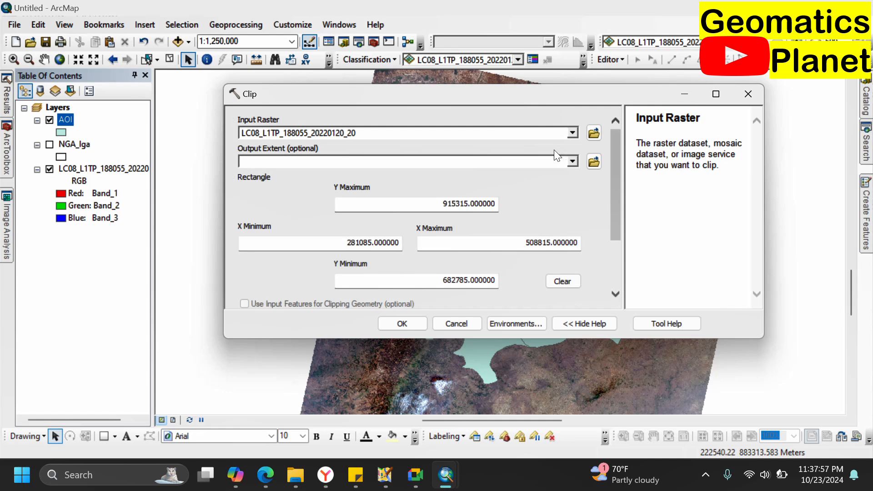
click(569, 159)
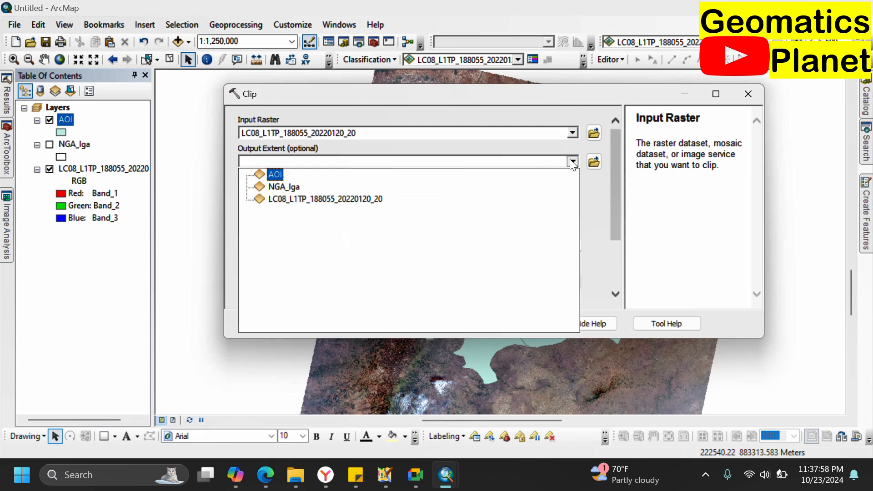
click(290, 173)
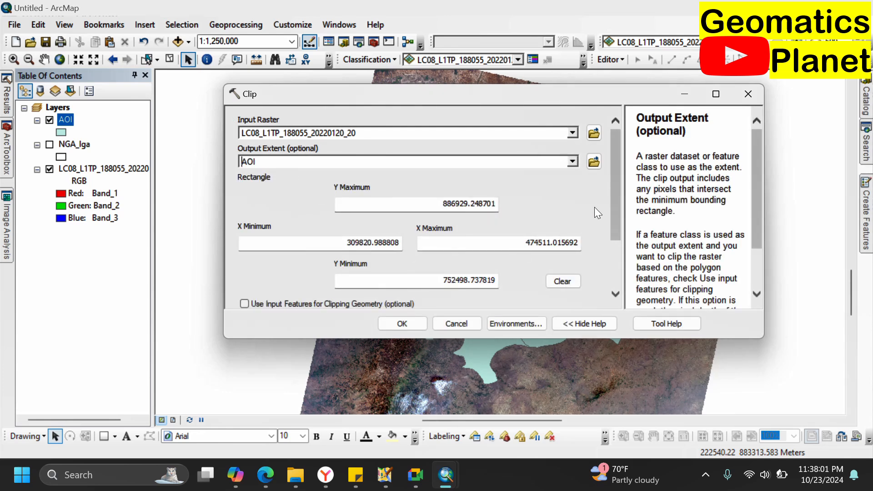
Step: Enable using input features for clipping geometry and maintaining the clipping extent, and set the NoData value to 0
drag(613, 211, 626, 316)
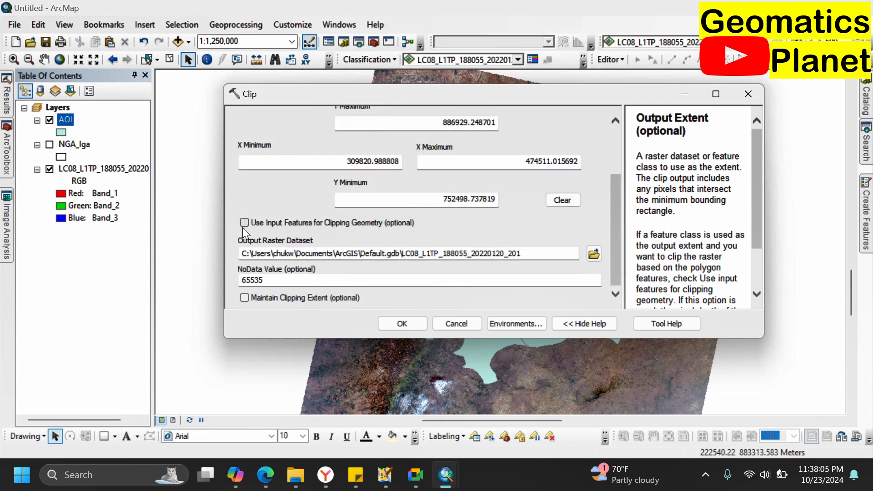
click(351, 223)
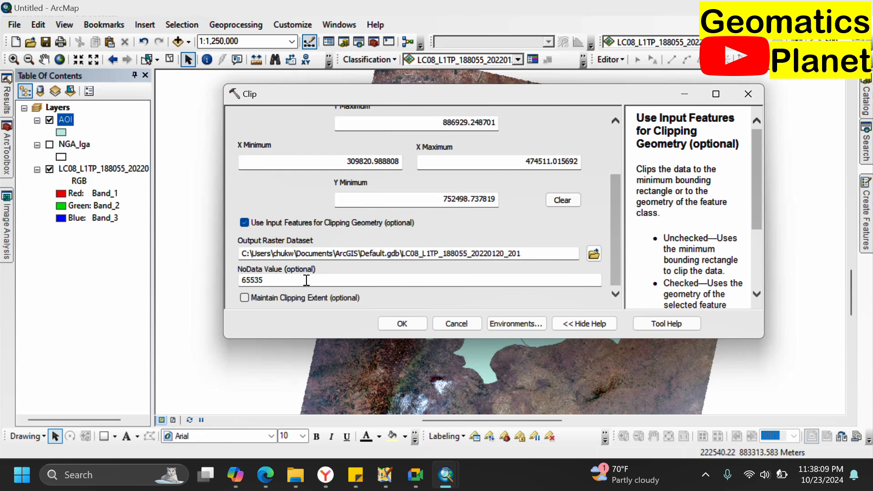
click(278, 301)
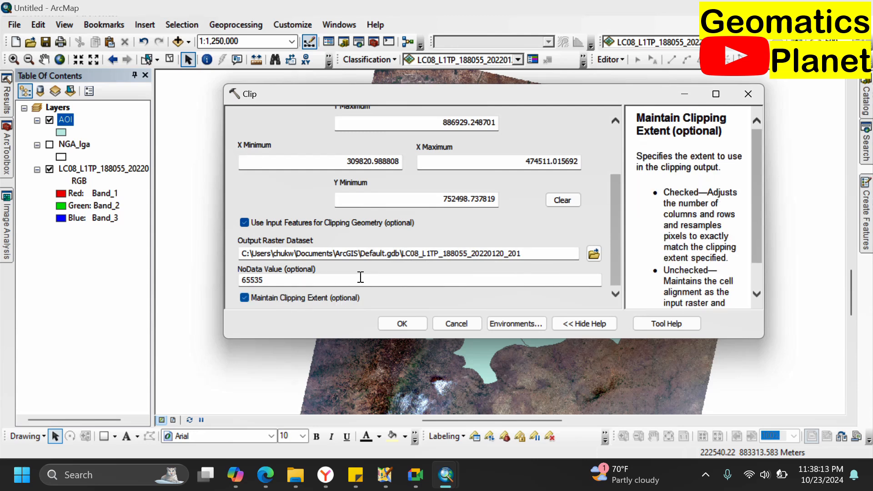
drag(359, 277, 204, 269)
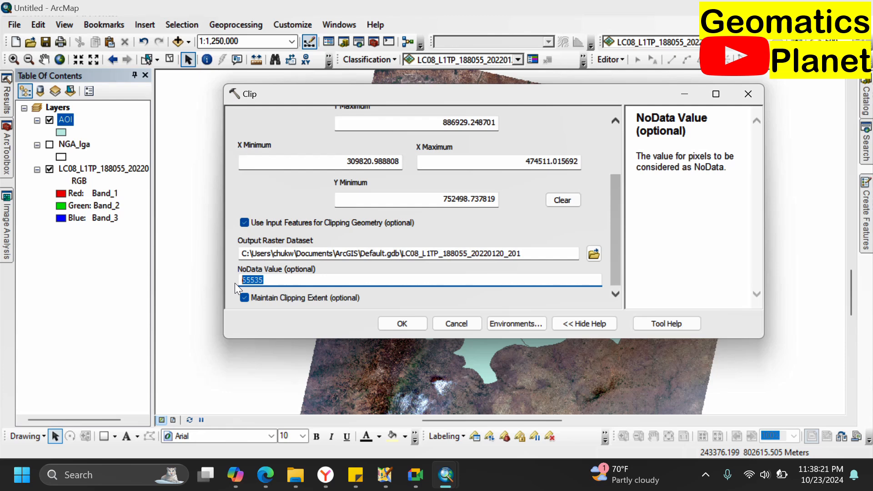
text(0)
Step: Rename the output raster in Default.gdb to LC08_2022 and run the Clip
click(424, 257)
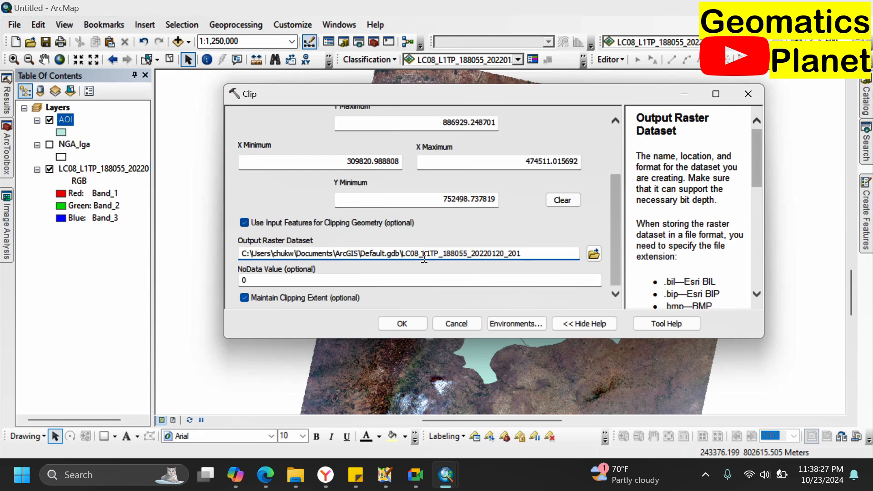
key(Delete)
key(Delete)
key(Delete)
key(Delete)
key(Delete)
key(Delete)
key(Delete)
key(Delete)
key(Delete)
key(Delete)
key(Delete)
key(Delete)
key(Delete)
key(Delete)
key(Delete)
key(Delete)
key(Delete)
key(Delete)
key(Delete)
key(Delete)
key(BackSpace)
text(-)
key(BackSpace)
text(_2022)
click(405, 323)
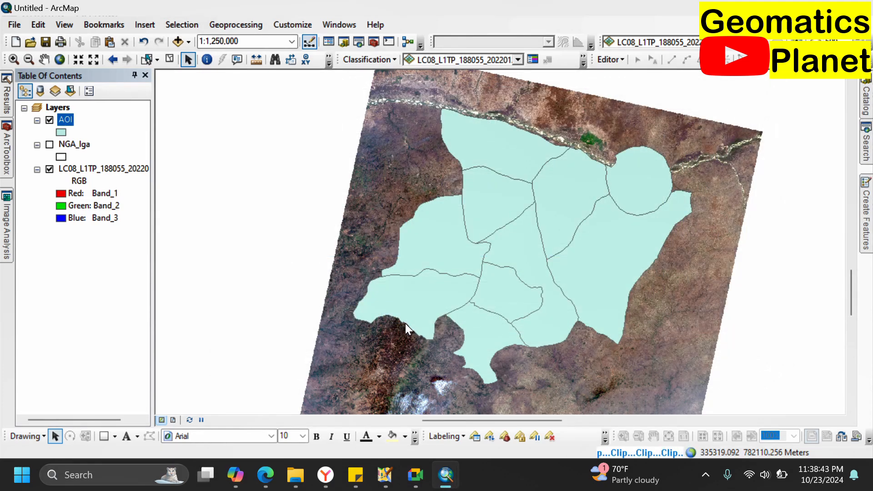
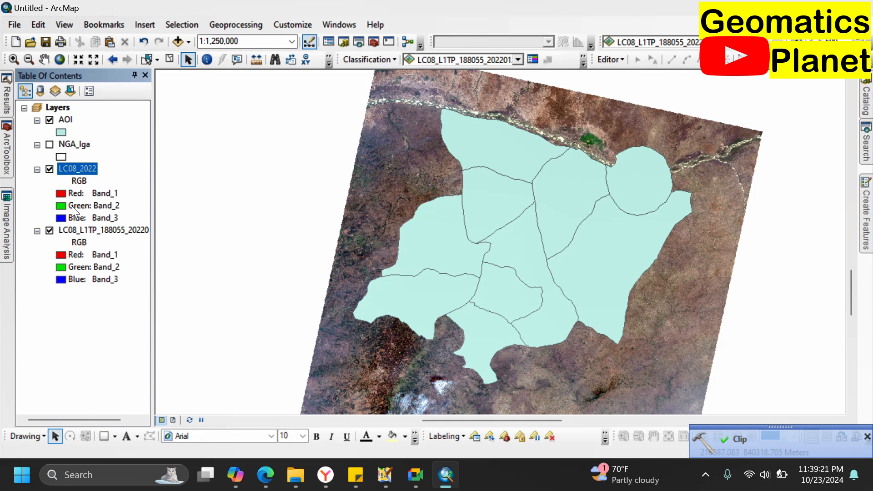
Step: Hide the AOI layer and the original LC08_L1TP composite so only the clipped raster is displayed
click(49, 120)
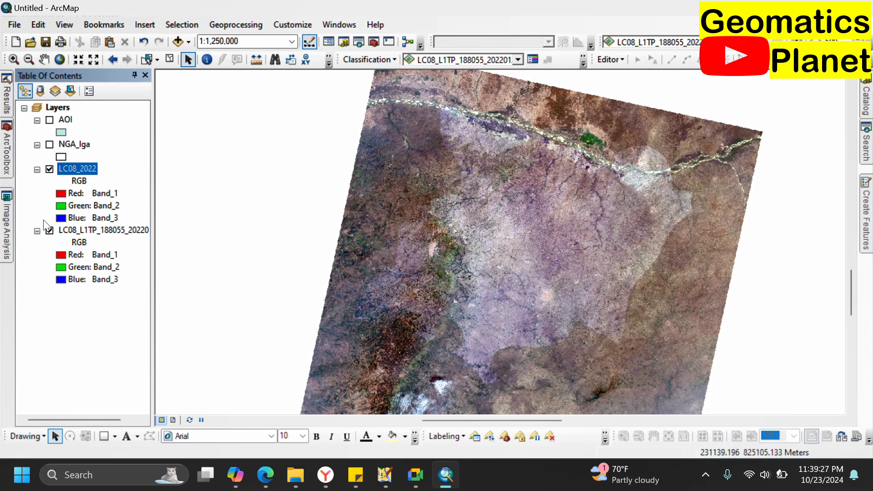
click(50, 231)
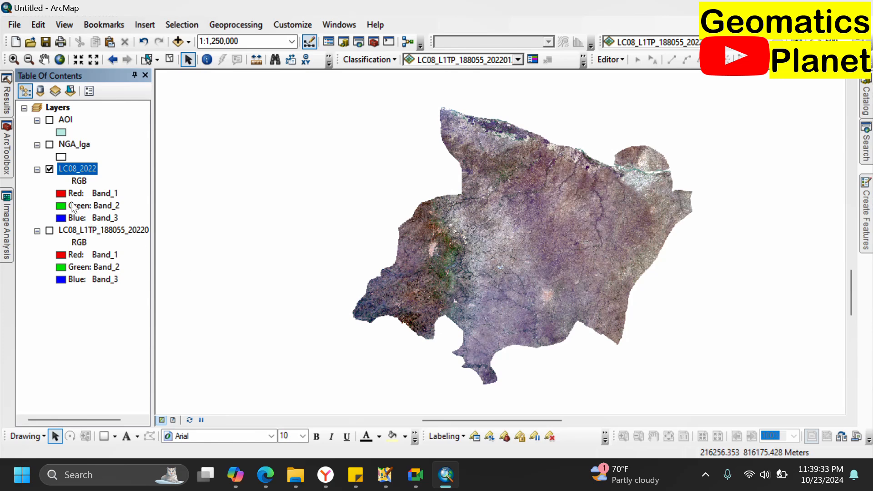
Step: Open the Extract by Mask tool from the Extraction toolset of the Spatial Analyst Tools
click(5, 162)
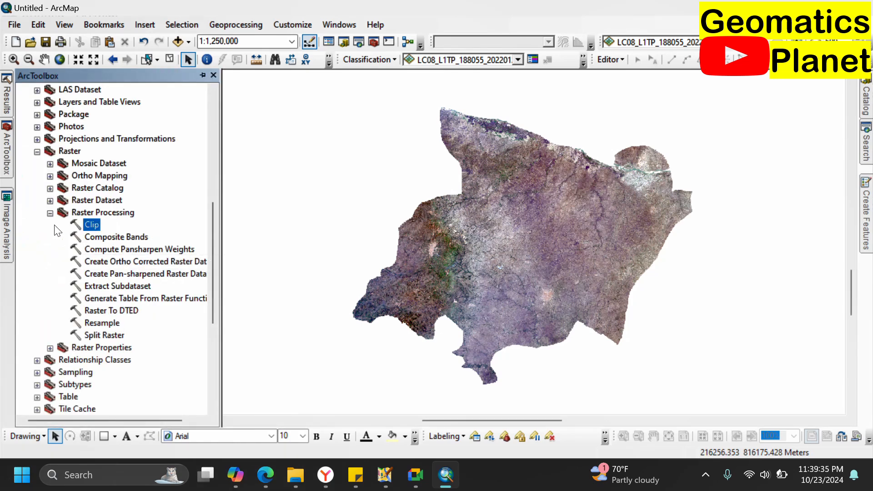
click(50, 212)
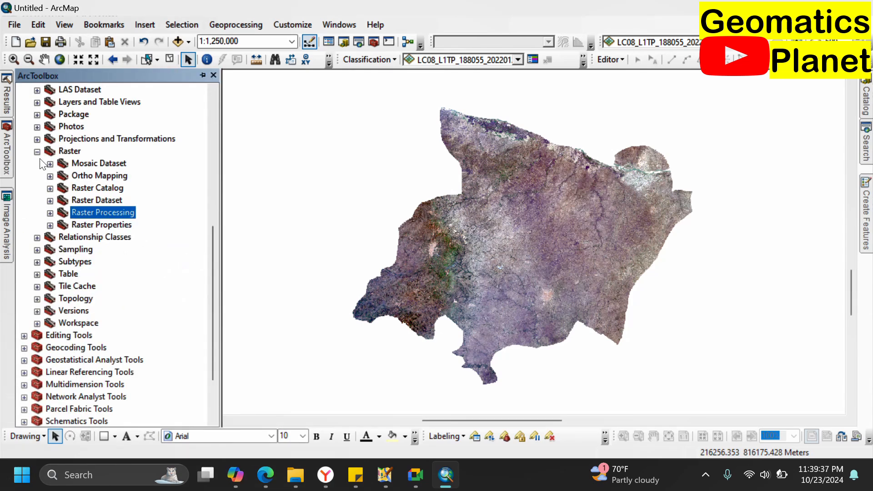
scroll(42, 163, down, 2)
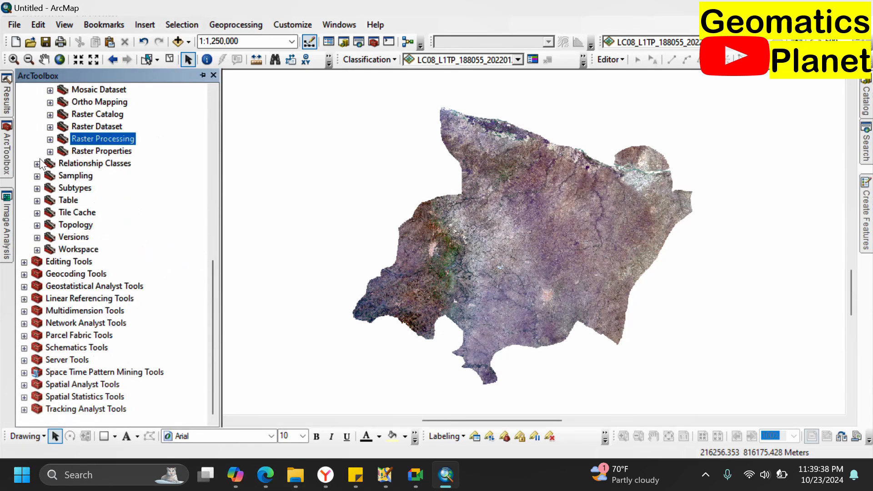
click(24, 386)
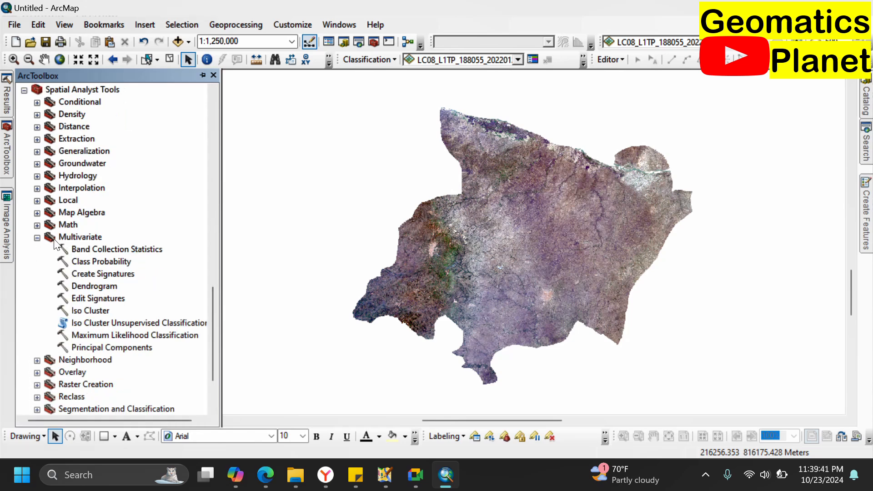
click(36, 238)
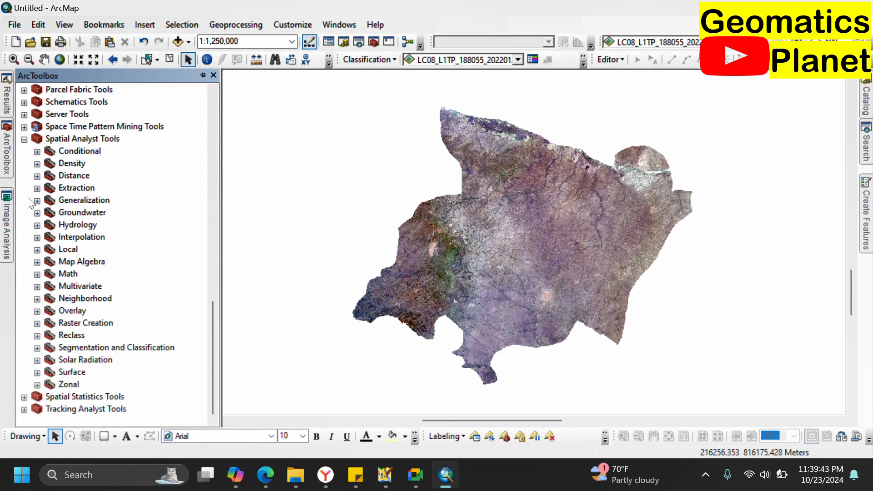
click(37, 187)
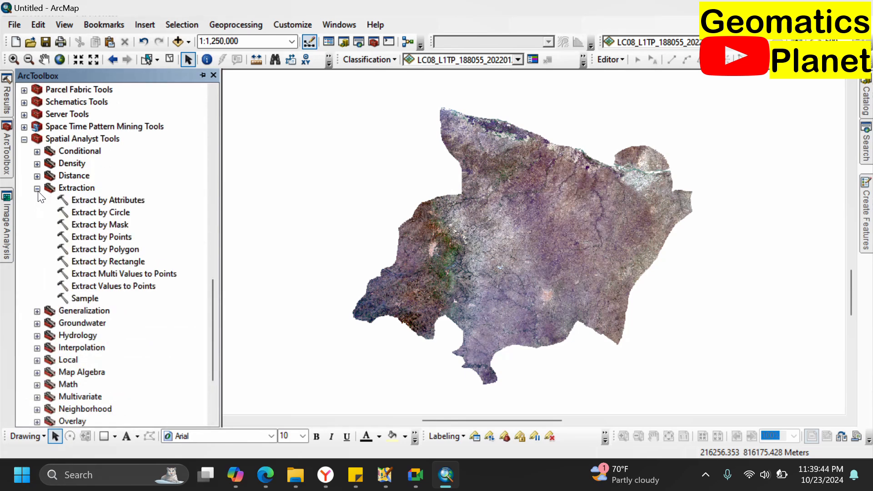
double_click(120, 226)
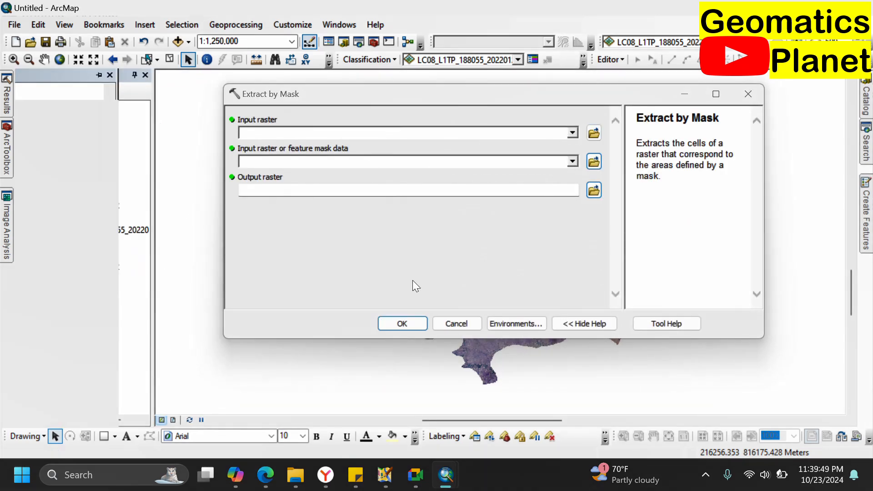
Step: Close the Extract by Mask tool without running it, inspect the clipped raster closer up and view the available classification tools
click(749, 95)
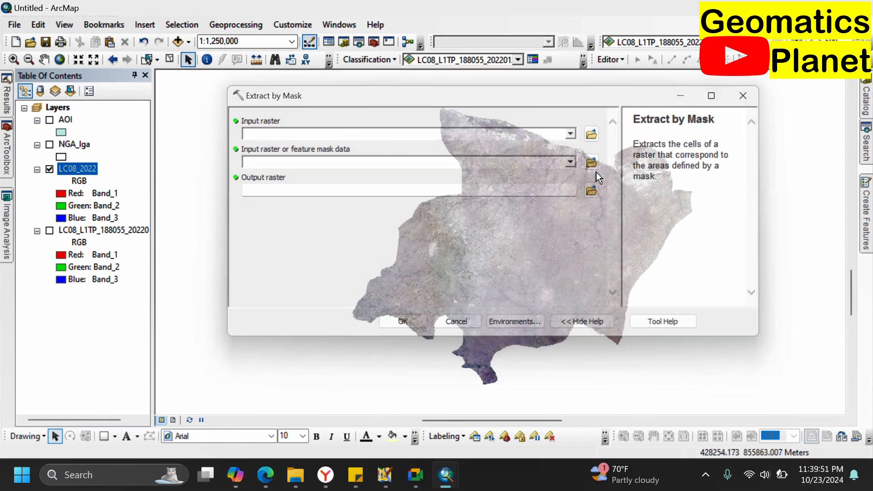
scroll(525, 198, up, 1)
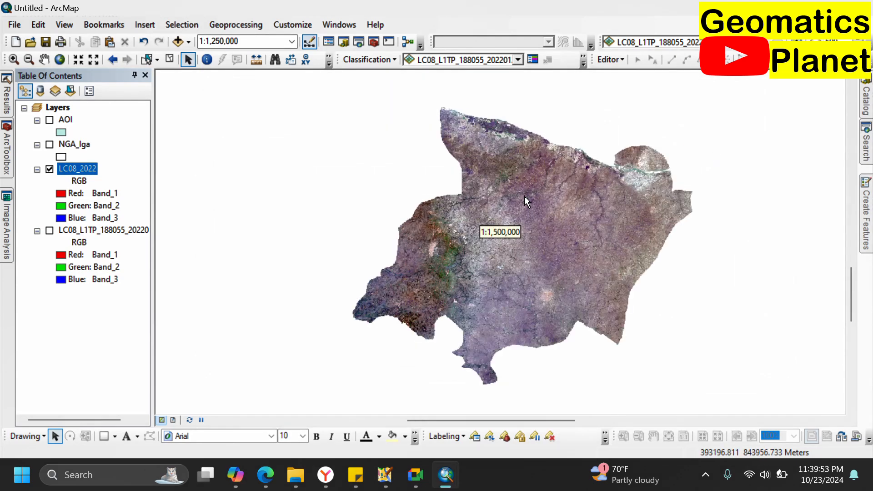
scroll(526, 200, down, 3)
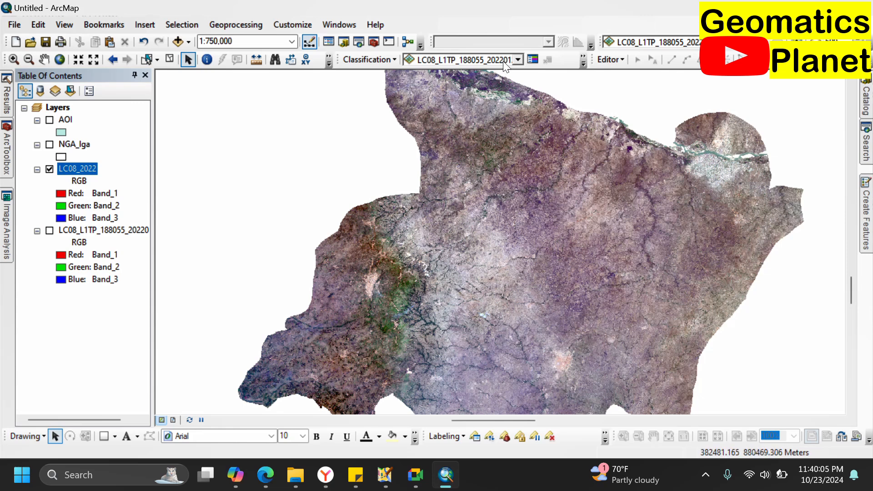
click(377, 56)
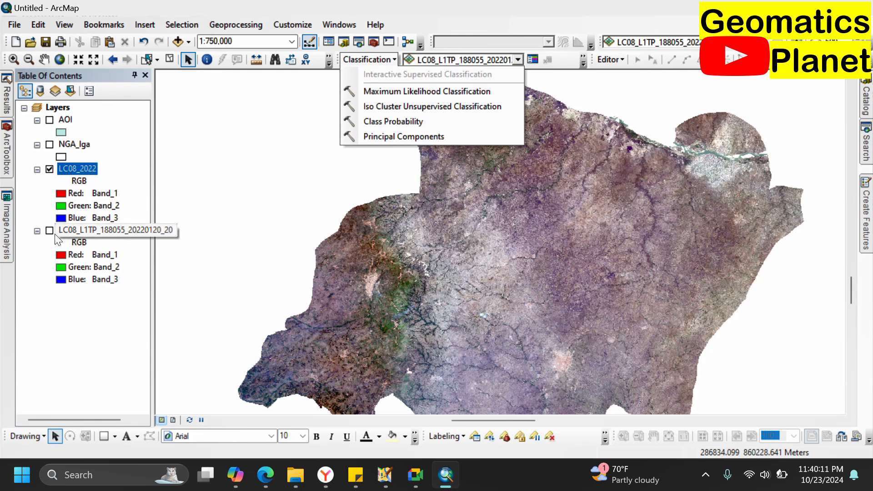
Step: Move the NGA_lga layer below LC08_2022 and collapse the legends of all layers in the table of contents
click(37, 231)
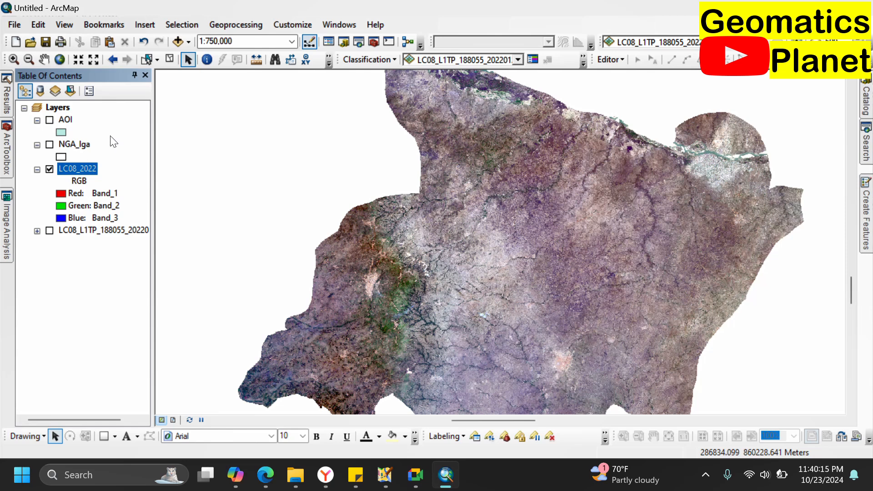
click(65, 143)
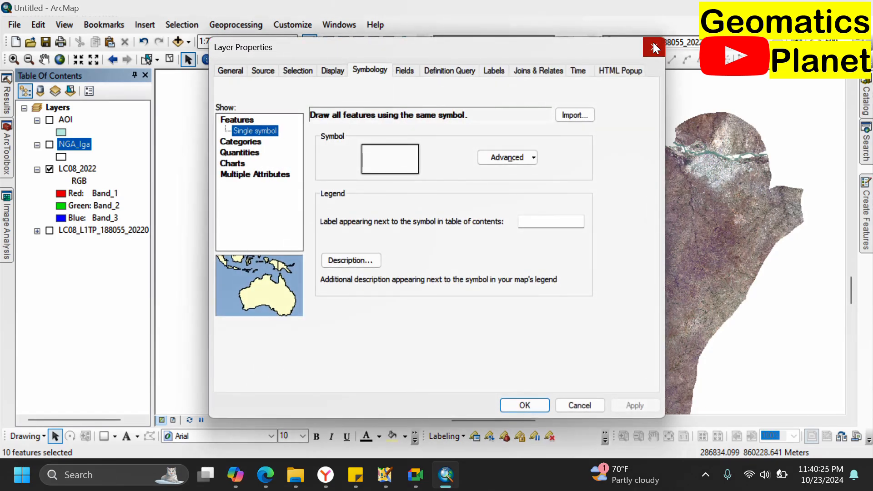
click(655, 48)
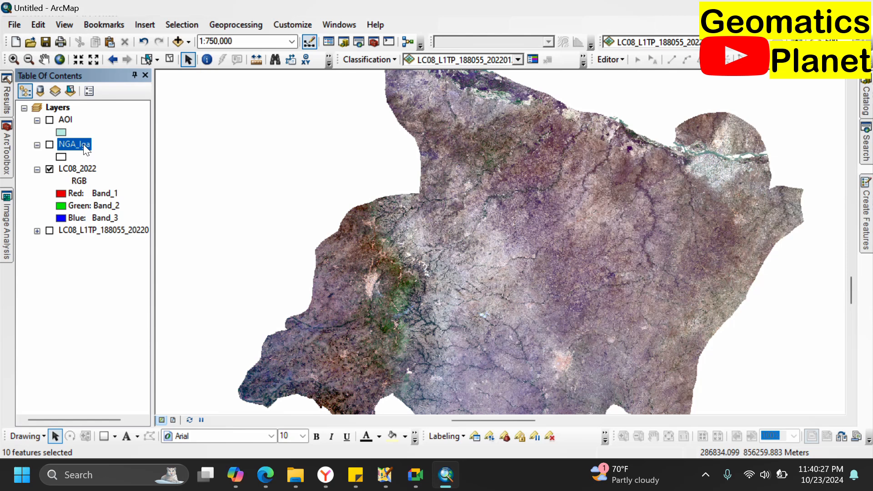
drag(85, 150, 74, 221)
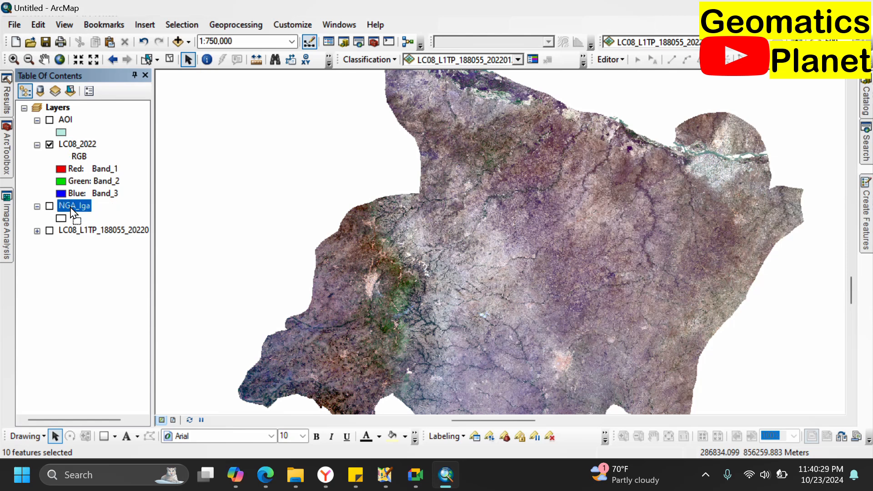
click(36, 207)
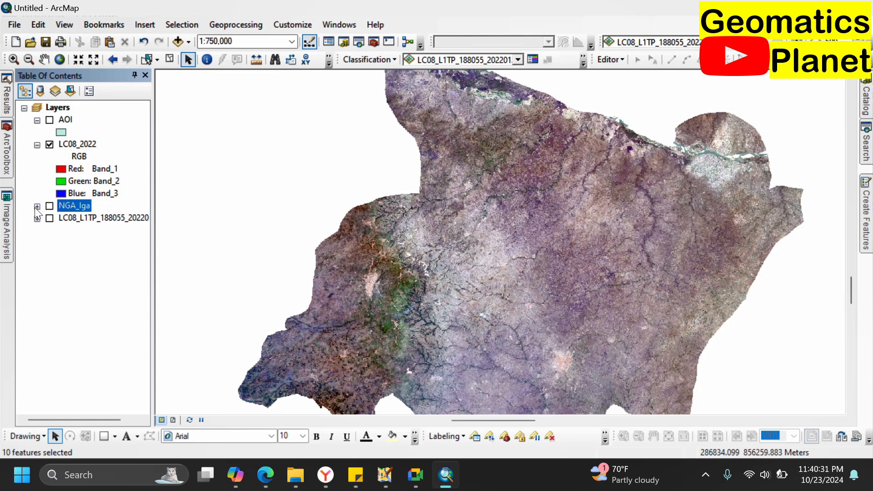
click(37, 145)
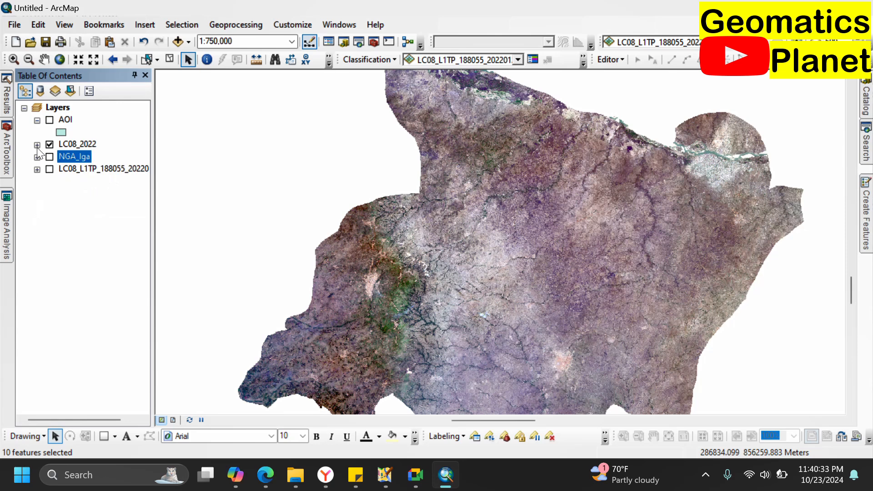
click(35, 121)
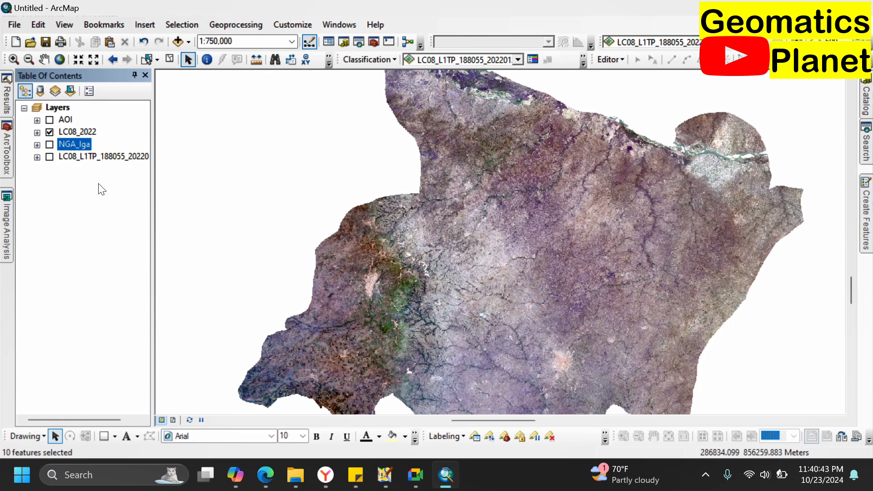
Step: Collapse the expanded Spatial Analyst Tools and Data Management Tools, including their Extraction and Raster toolsets, in ArcToolbox
click(6, 157)
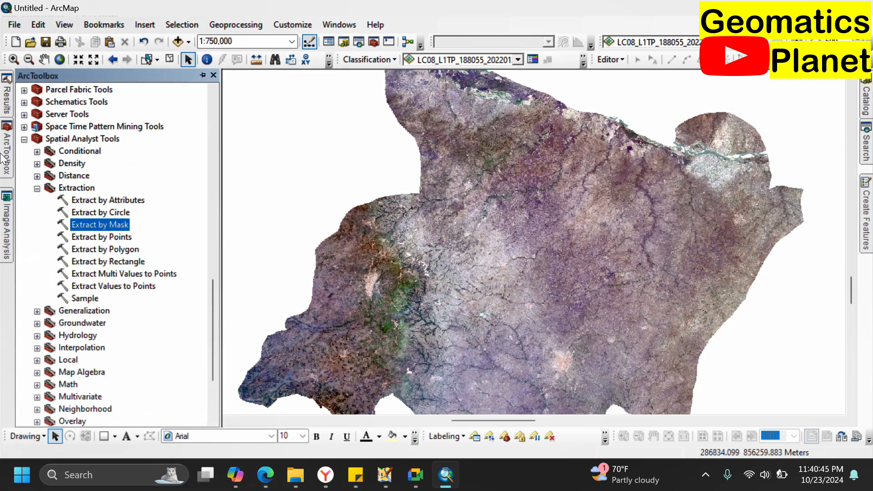
click(37, 189)
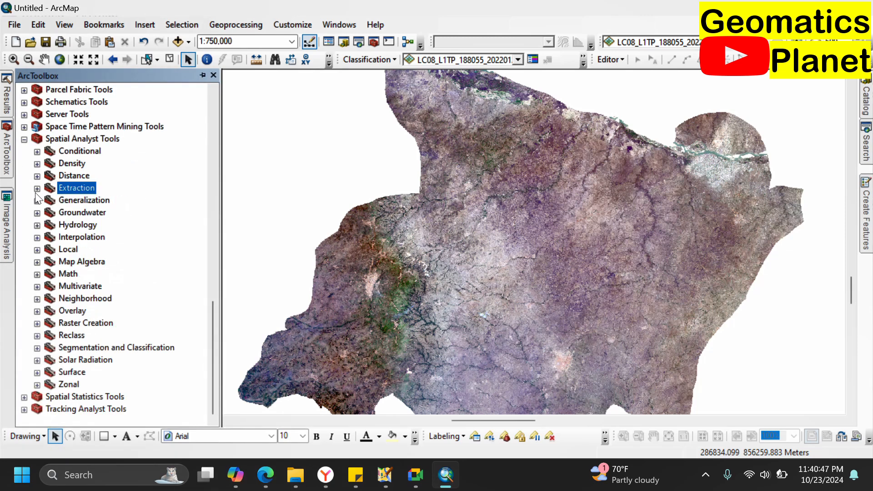
click(24, 139)
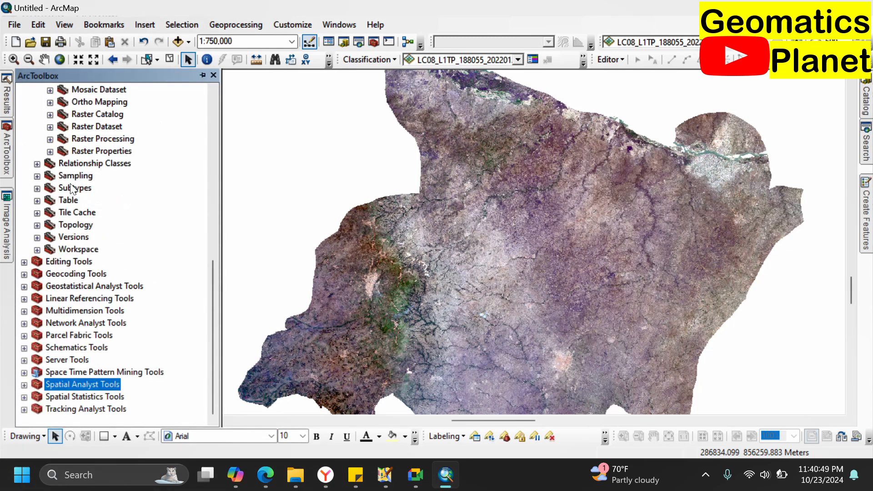
scroll(73, 188, up, 10)
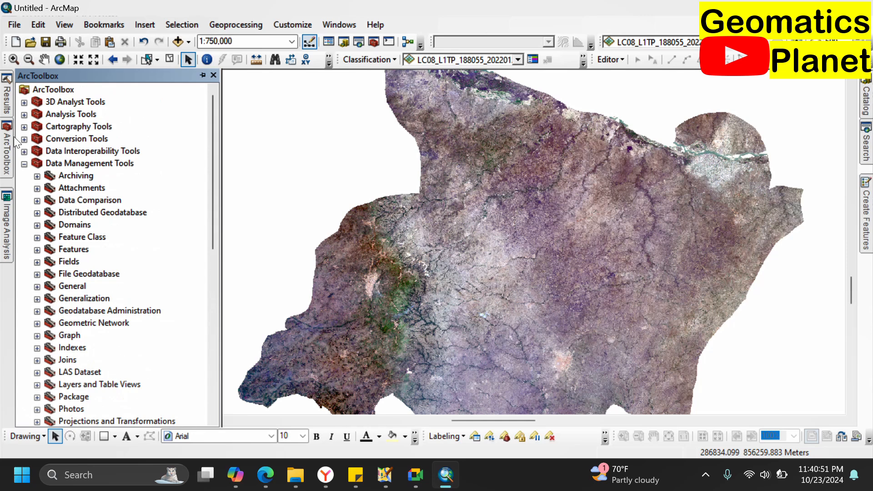
click(24, 164)
click(24, 164)
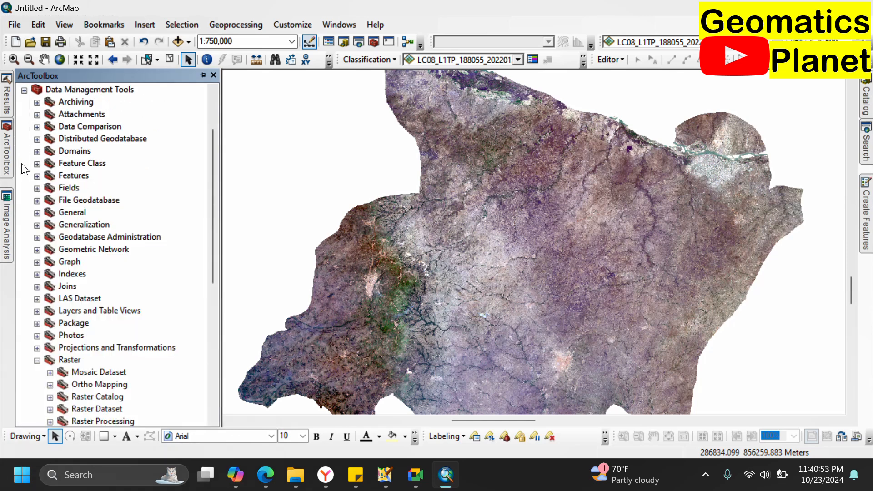
click(36, 362)
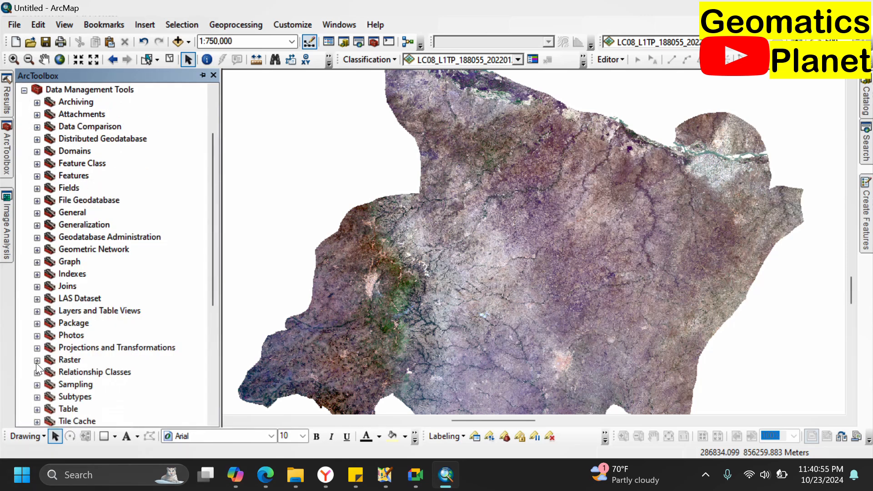
click(24, 91)
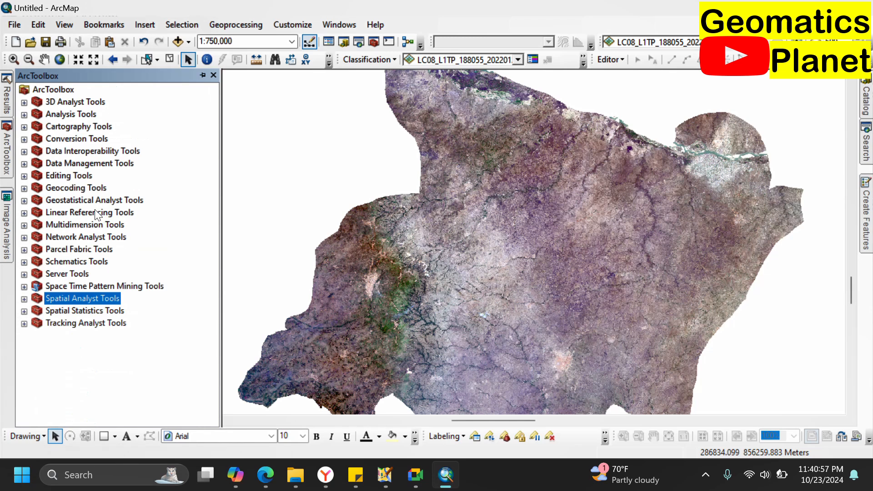
Step: Open the Composite Bands tool from the Raster Processing toolset, review its selectable input rasters and close it without running
click(94, 160)
click(24, 164)
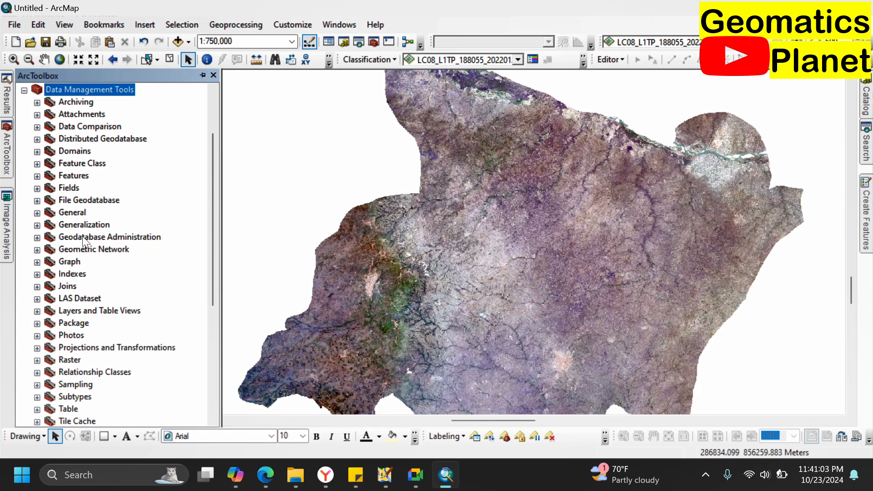
click(37, 359)
scroll(59, 251, down, 4)
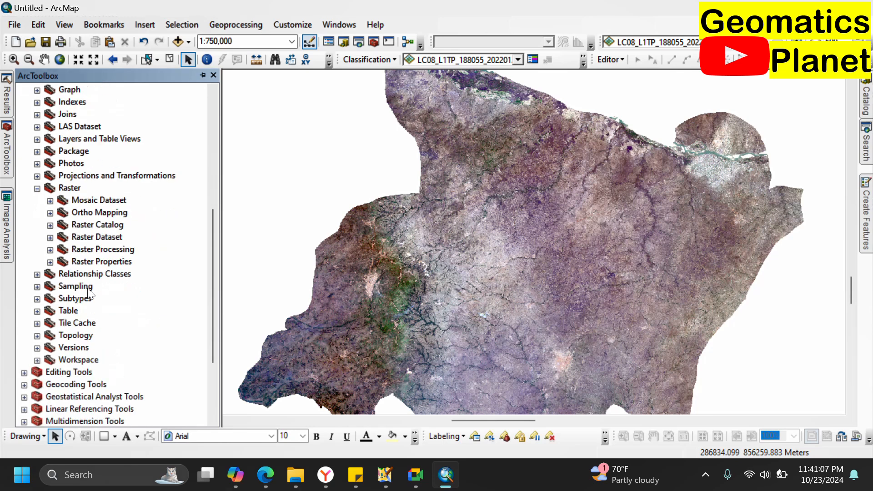
click(48, 249)
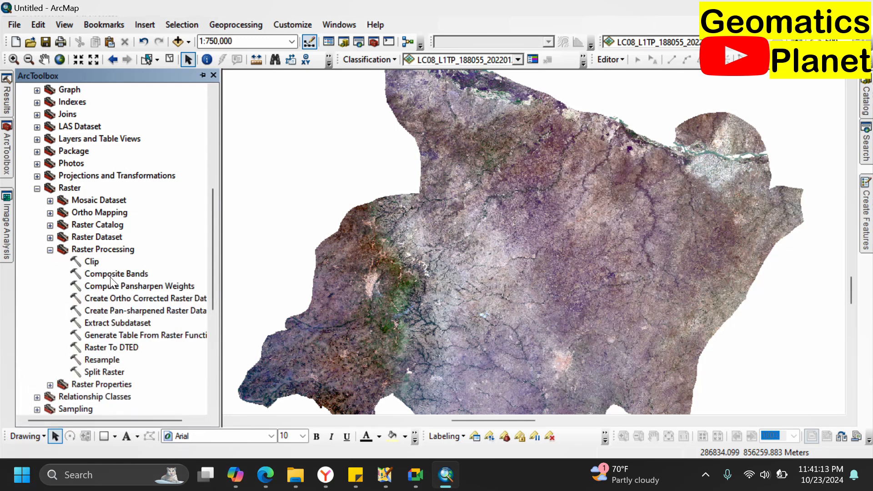
double_click(144, 274)
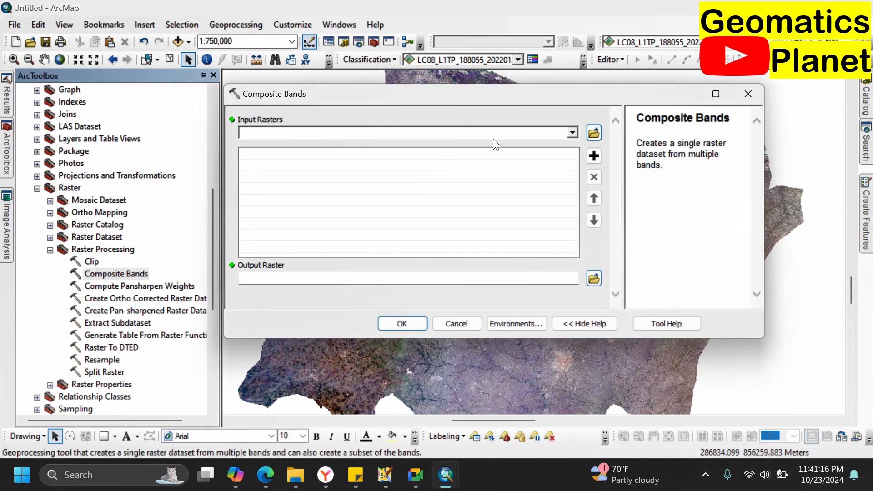
click(573, 132)
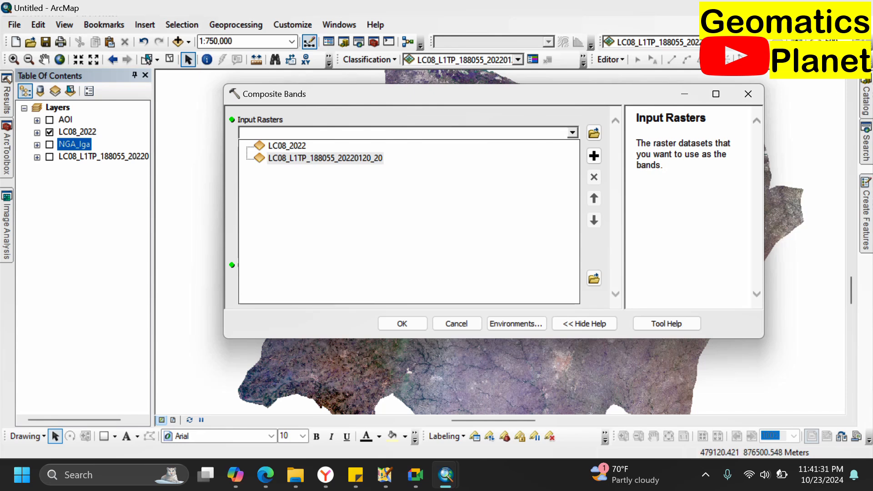
click(746, 90)
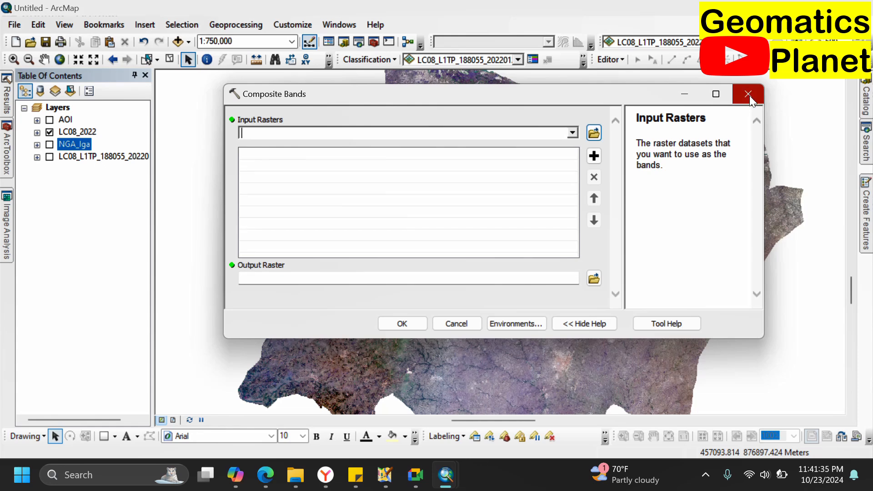
click(748, 95)
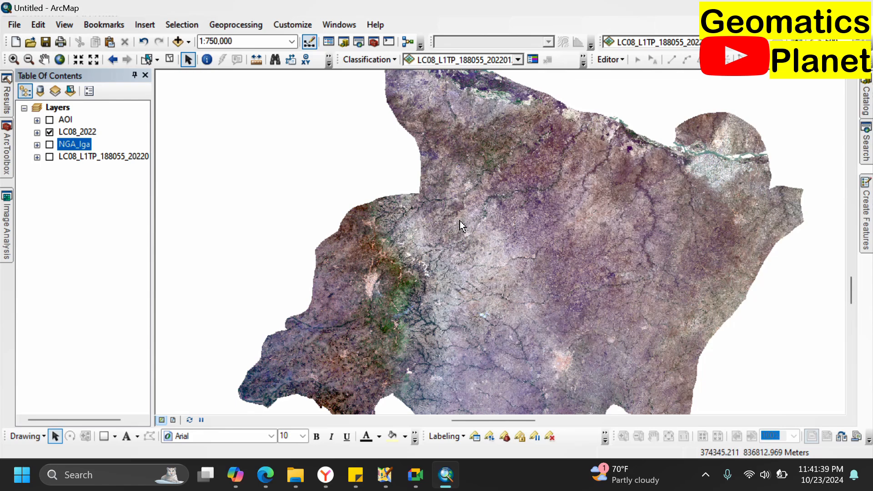
Step: Examine the clipped LC08_2022 raster at several scales, focusing on the western settlements, vegetation and drainage channels
scroll(415, 258, up, 1)
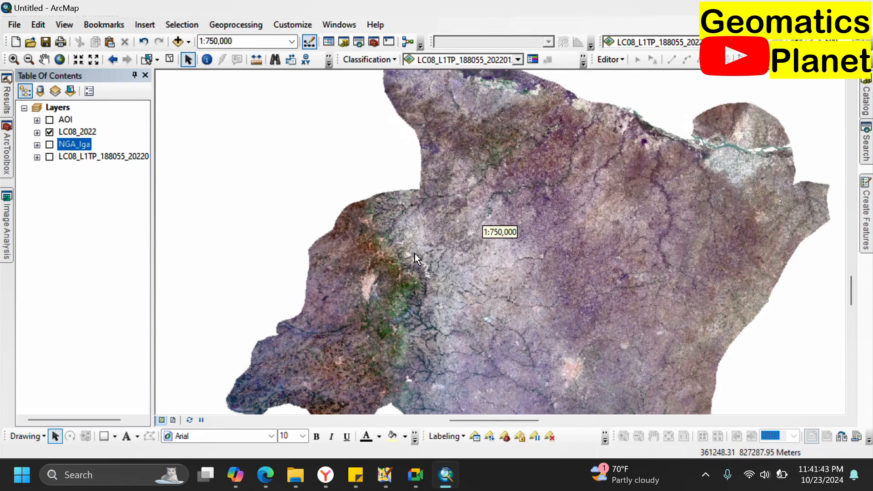
scroll(415, 258, down, 2)
scroll(415, 254, down, 4)
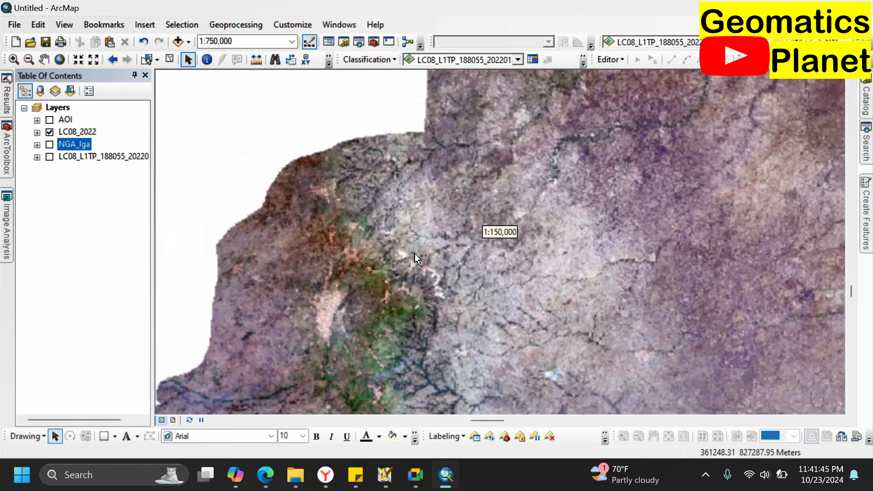
scroll(415, 253, down, 2)
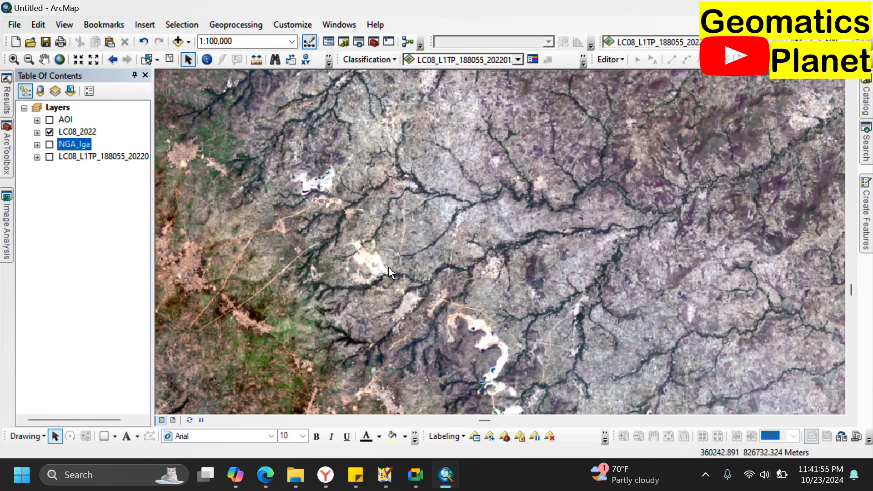
scroll(606, 260, up, 2)
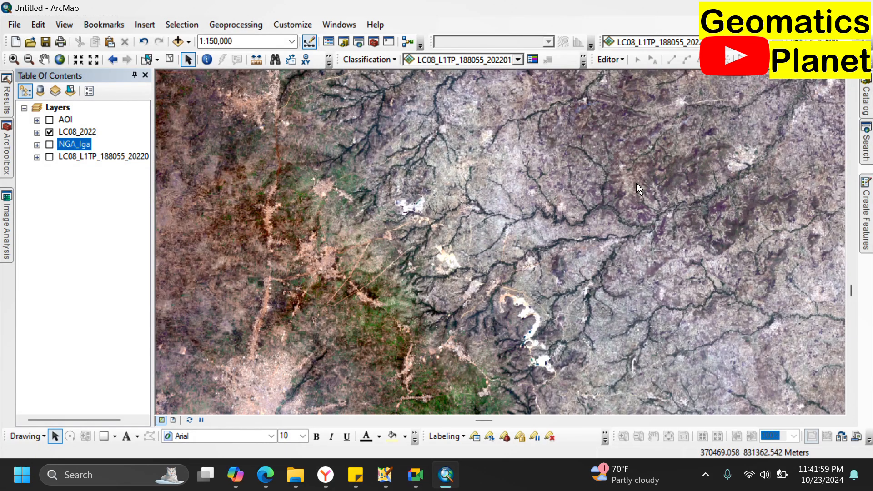
scroll(639, 187, up, 2)
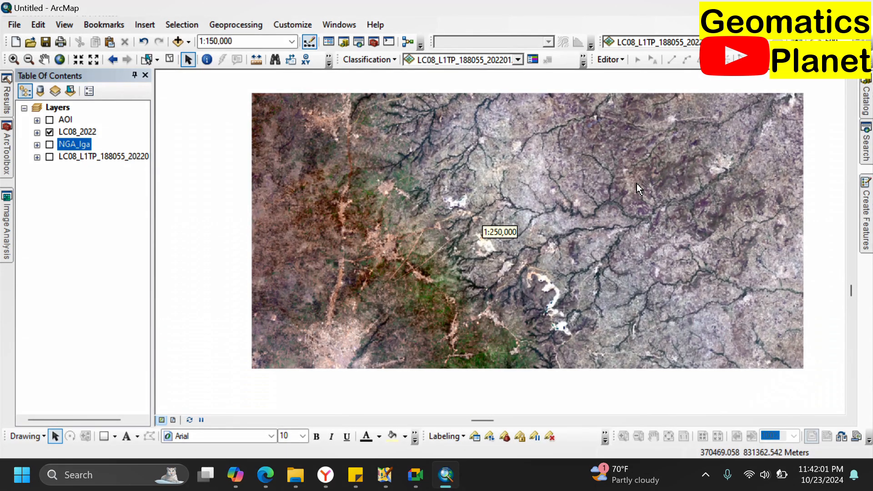
scroll(637, 184, up, 2)
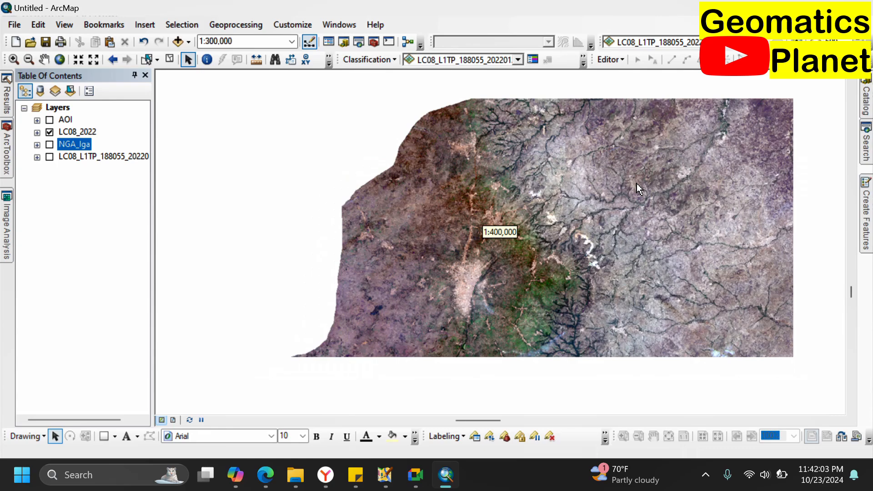
scroll(637, 184, down, 3)
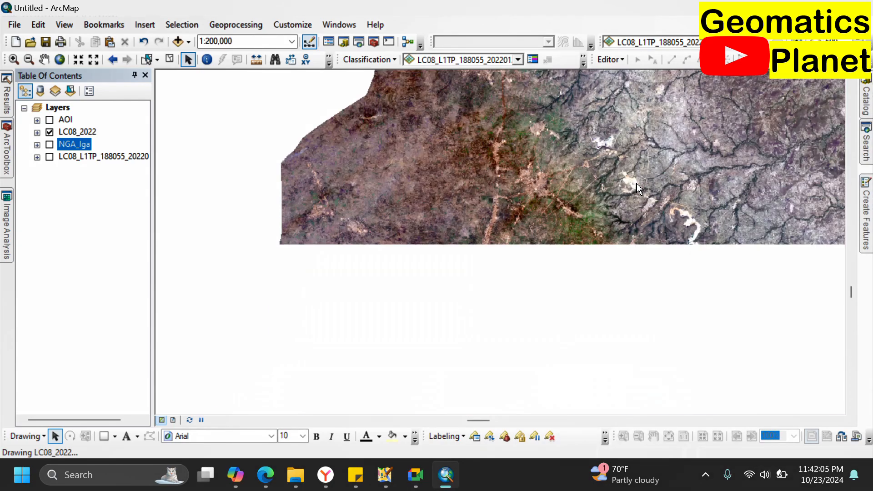
scroll(637, 183, down, 4)
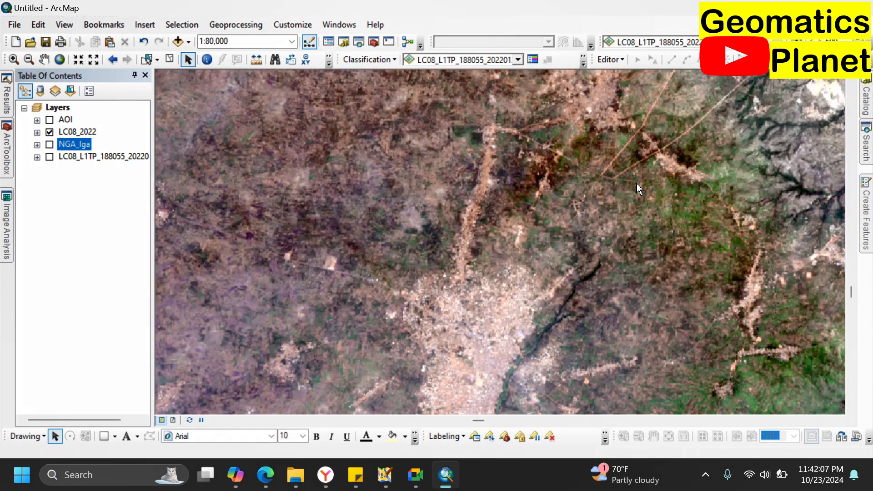
scroll(636, 184, down, 1)
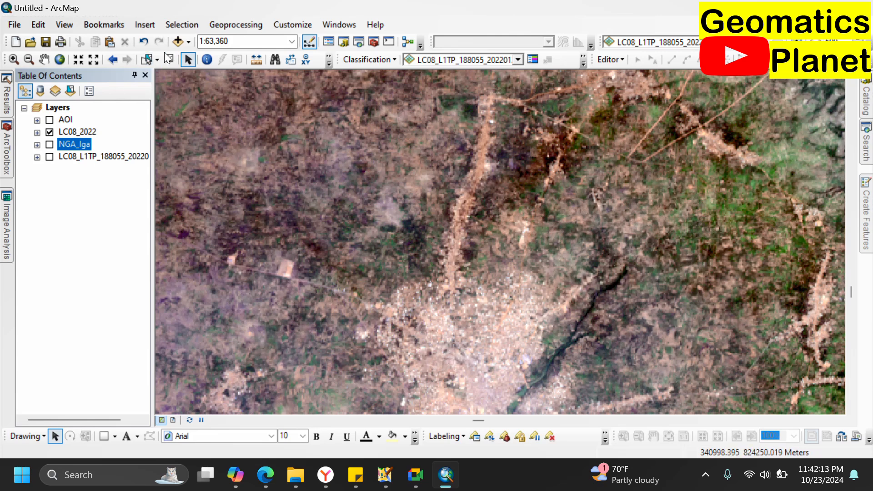
Step: Inspect LC08_2022 in detail at 1:63,360 from the western town across the white patches and drainage network towards the east
click(45, 60)
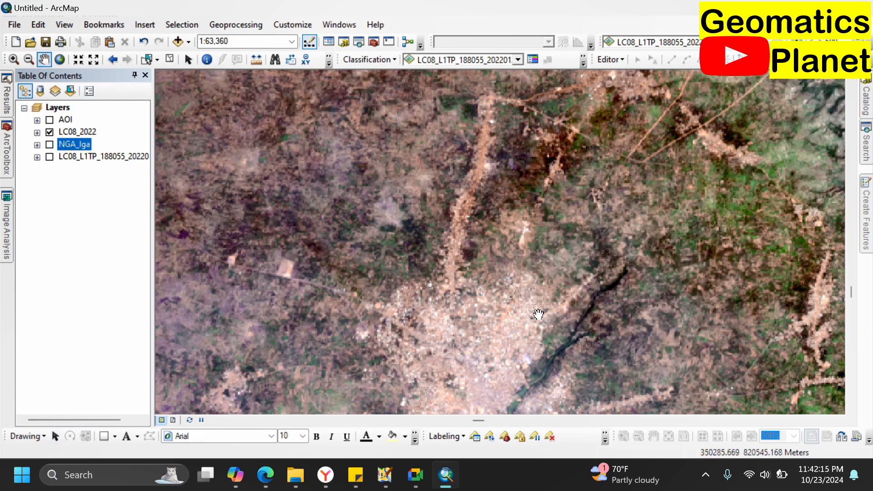
drag(538, 315, 492, 273)
drag(492, 273, 145, 263)
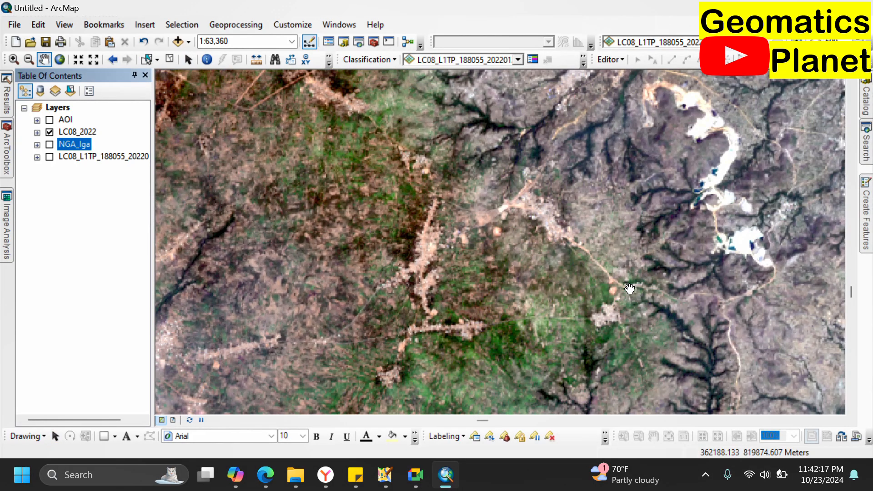
drag(629, 289, 310, 238)
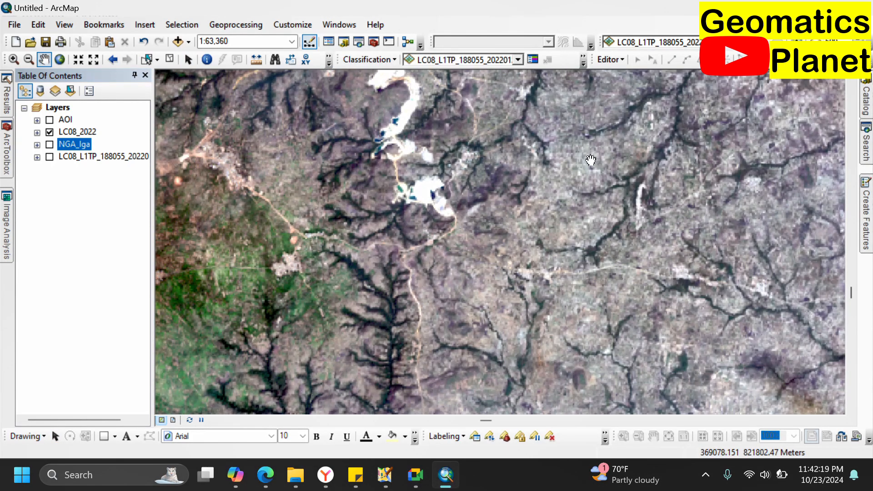
drag(600, 164, 562, 299)
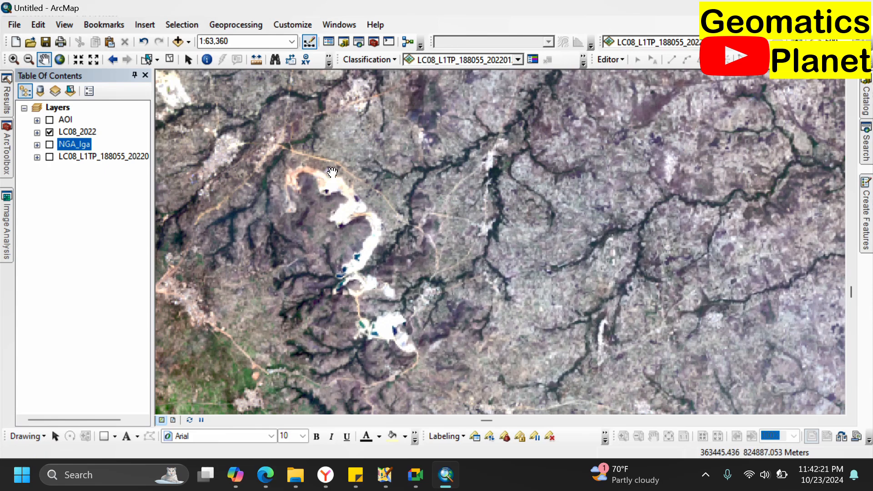
drag(674, 314, 396, 412)
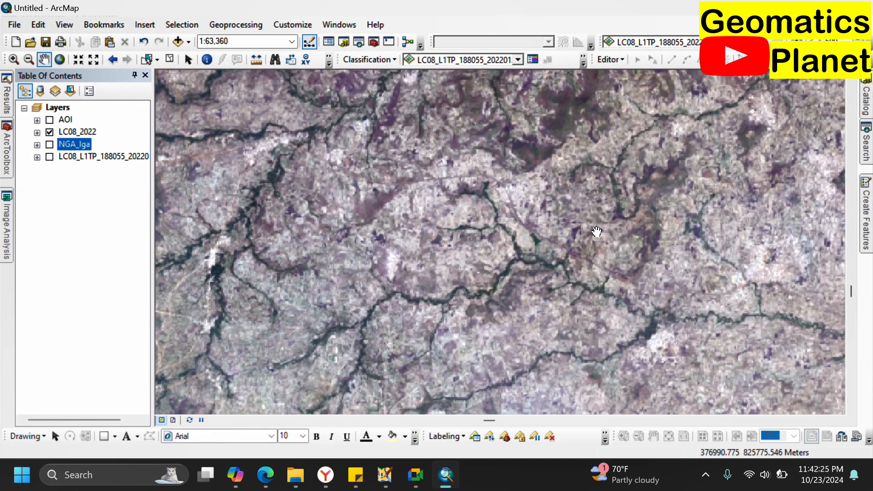
drag(596, 231, 227, 277)
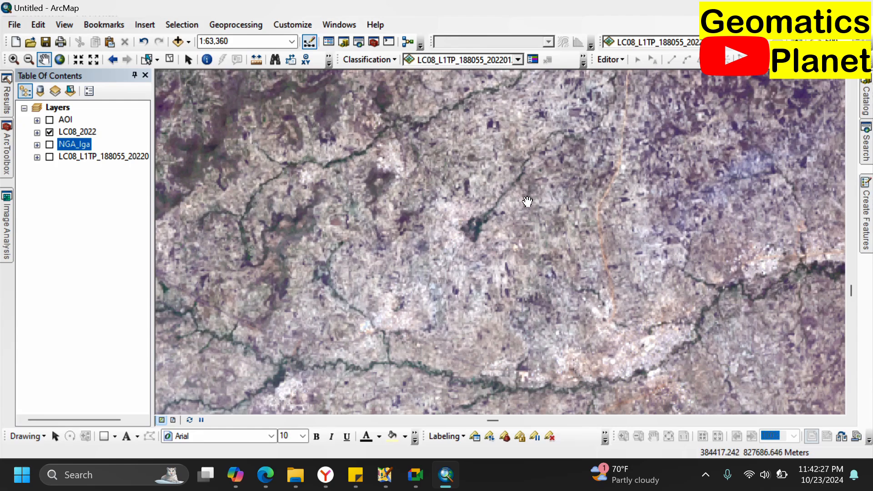
drag(527, 200, 5, 261)
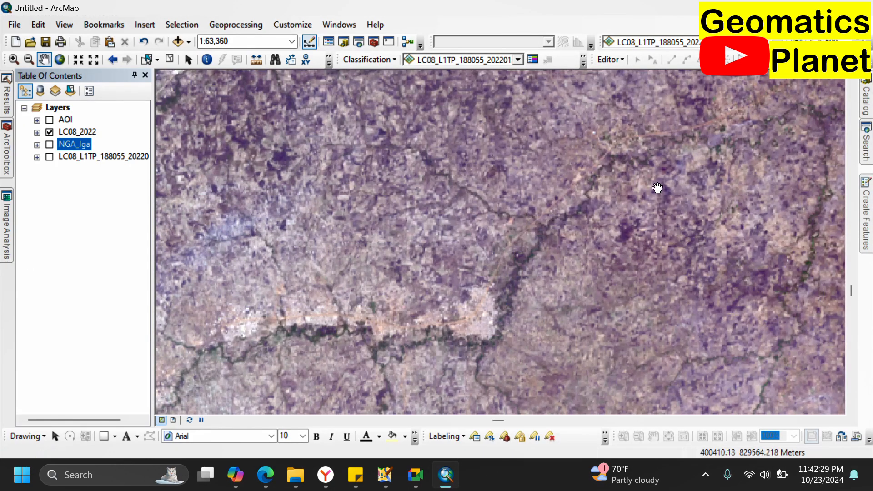
drag(658, 190, 452, 220)
right_click(488, 208)
drag(327, 370, 500, 239)
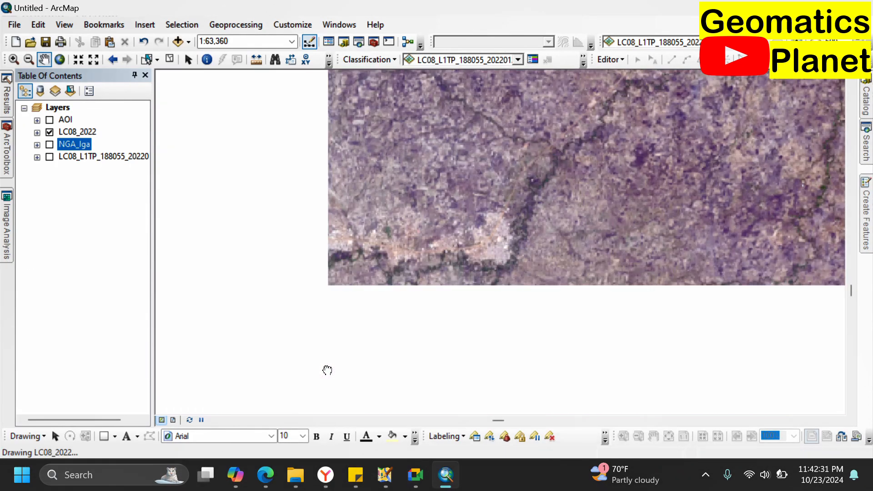
drag(577, 195, 98, 483)
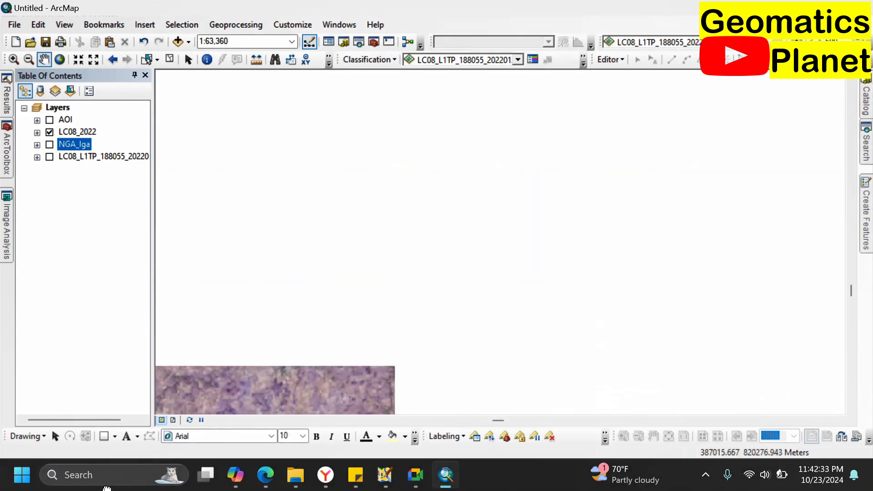
drag(624, 150, 291, 406)
drag(291, 406, 500, 242)
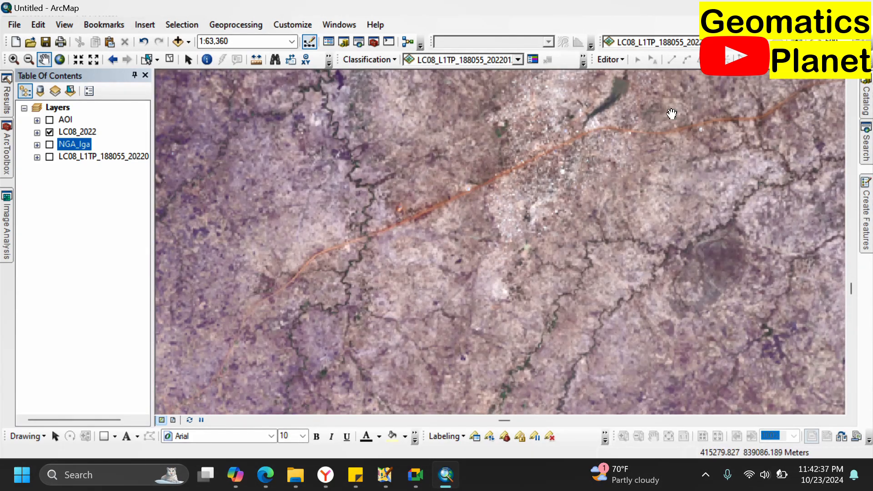
Step: Inspect the eastern settlement, water body and road on LC08_2022, view the whole clipped area again and return to element selection
drag(671, 113, 491, 196)
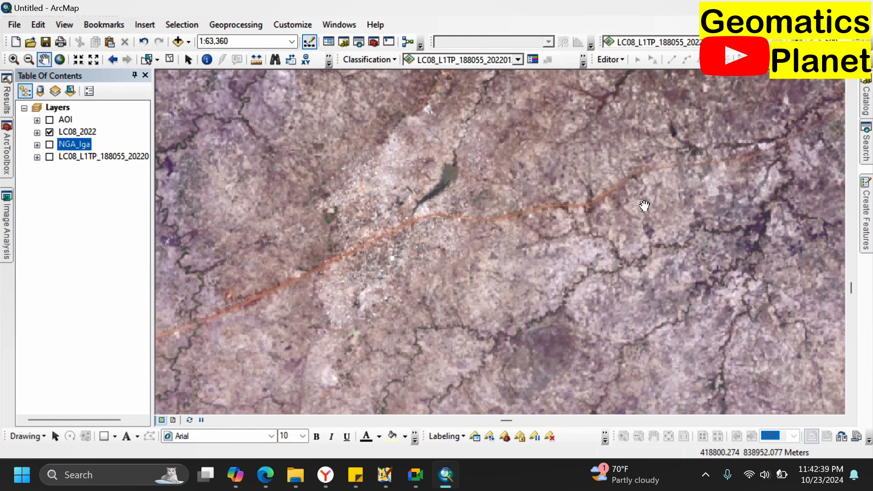
drag(625, 216, 480, 252)
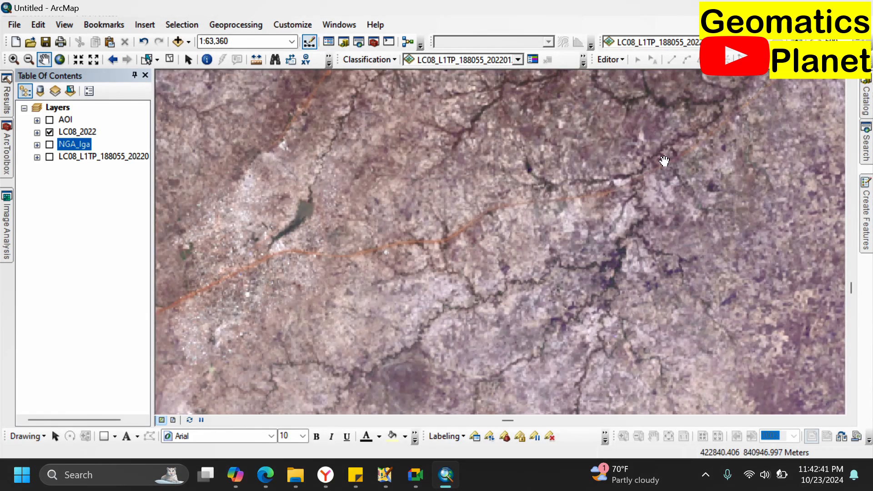
scroll(664, 160, up, 1)
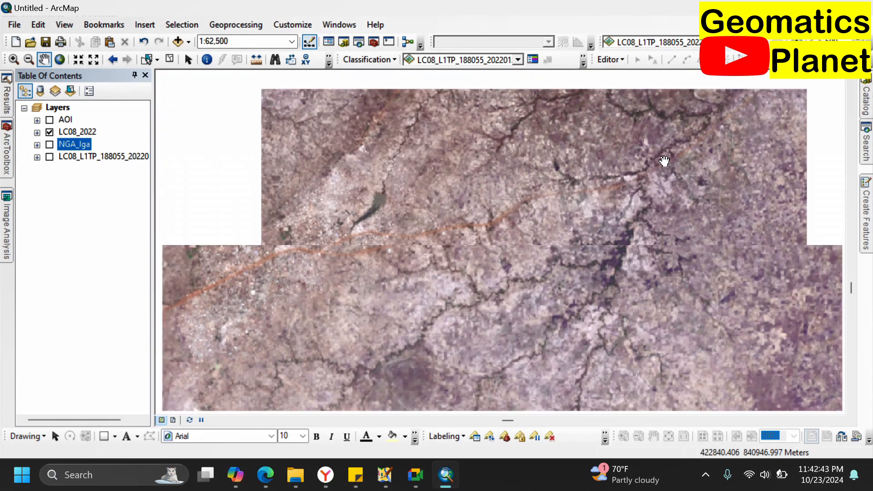
scroll(664, 161, down, 3)
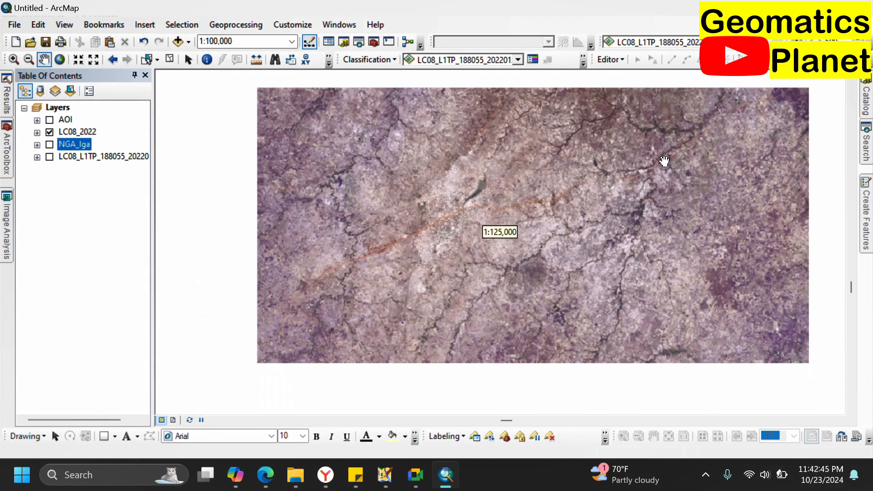
scroll(664, 161, down, 2)
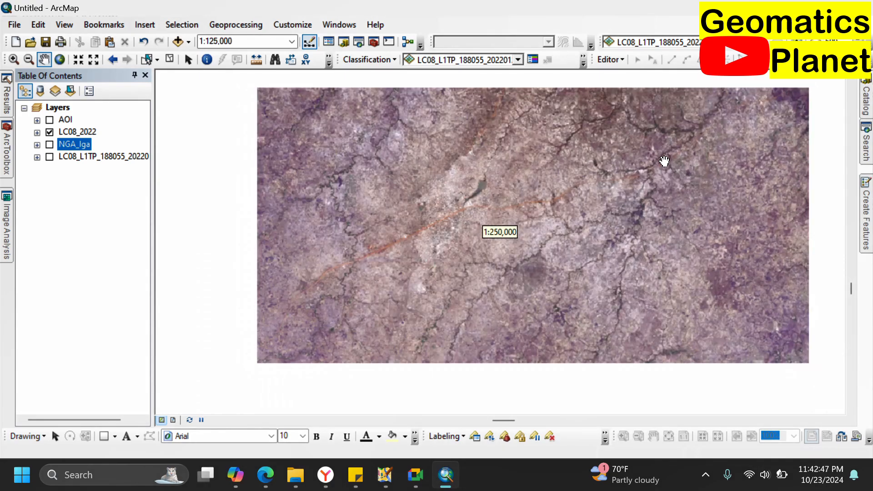
scroll(664, 160, down, 3)
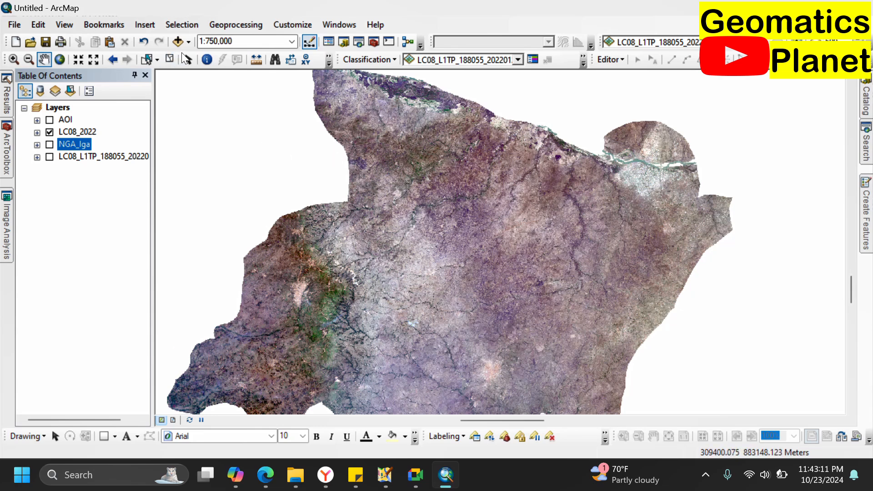
click(189, 59)
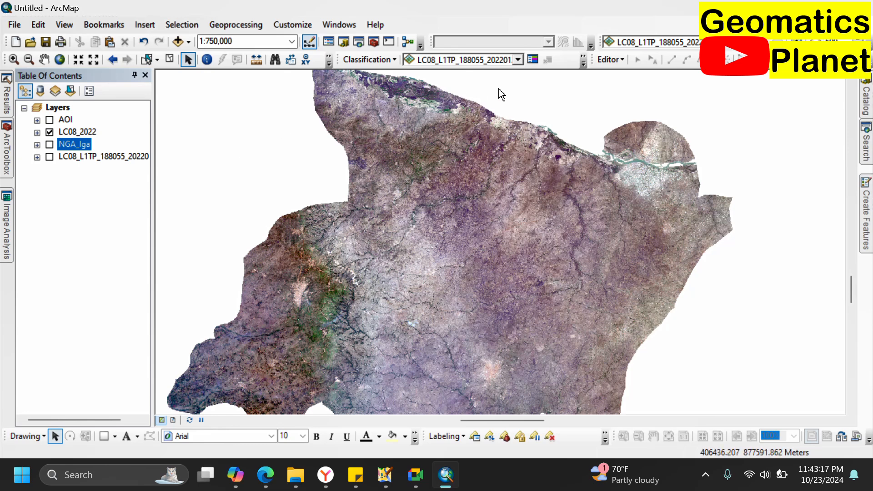
Step: Set LC08_2022 as the image layer for the classification analysis
click(517, 60)
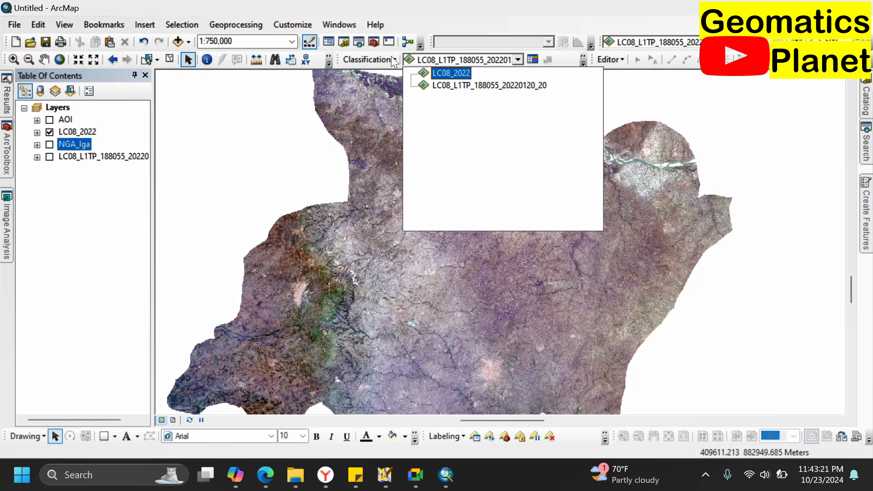
click(453, 59)
click(453, 58)
click(449, 73)
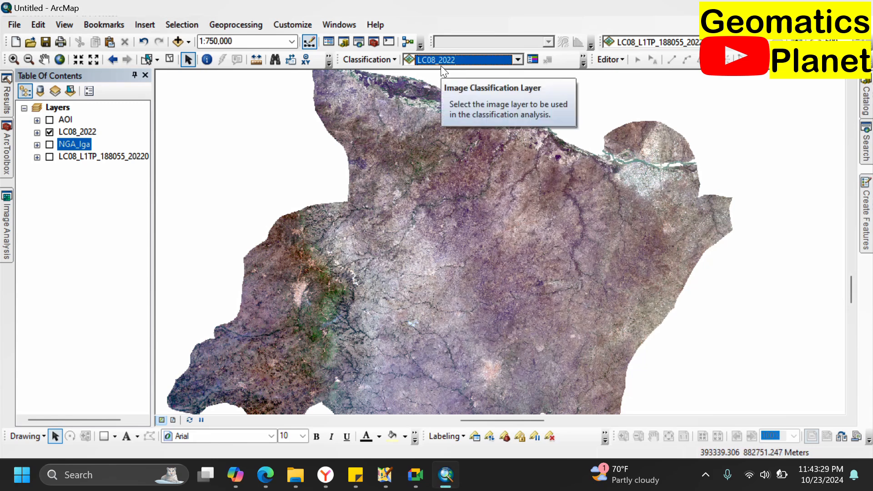
Step: Run Principal Components on LC08_2022 with 4 components, writing the multiband raster Princip_3 to Default.gdb
click(395, 59)
click(381, 137)
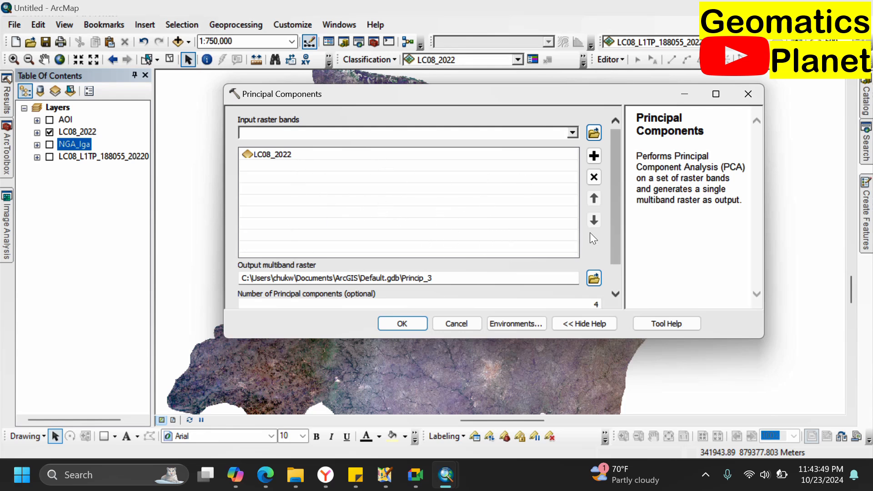
drag(613, 234, 613, 233)
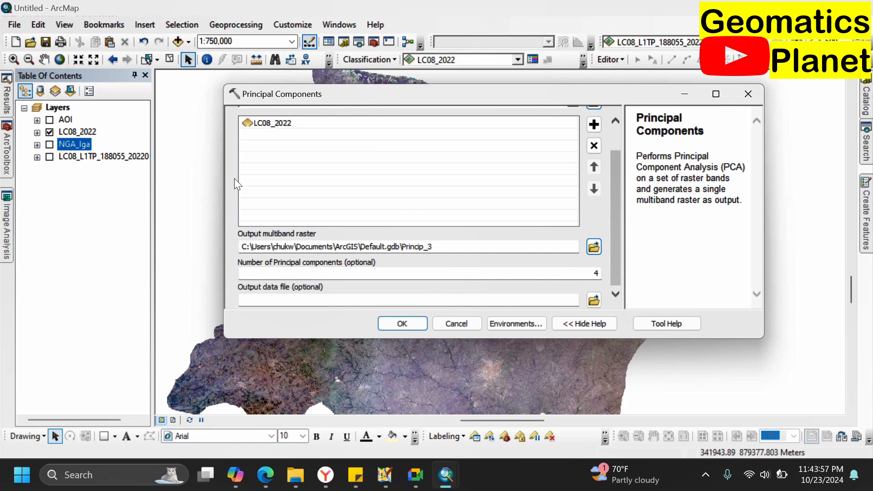
click(305, 122)
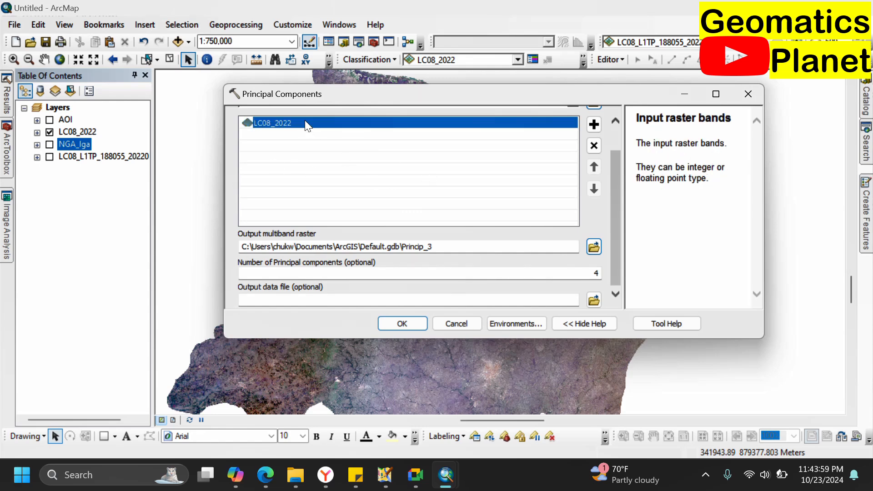
click(410, 323)
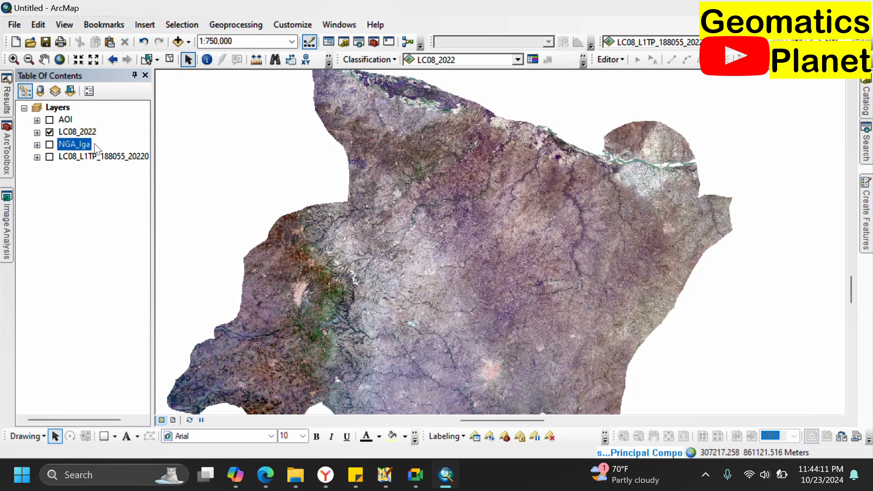
click(395, 59)
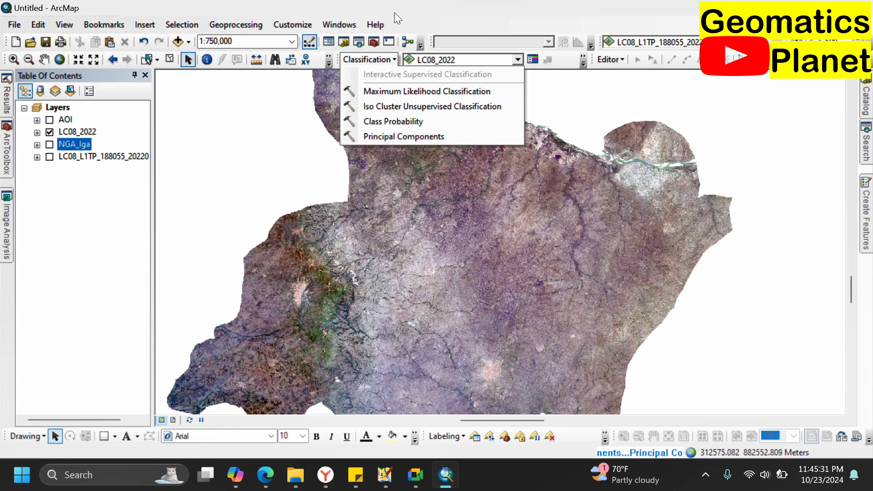
click(407, 15)
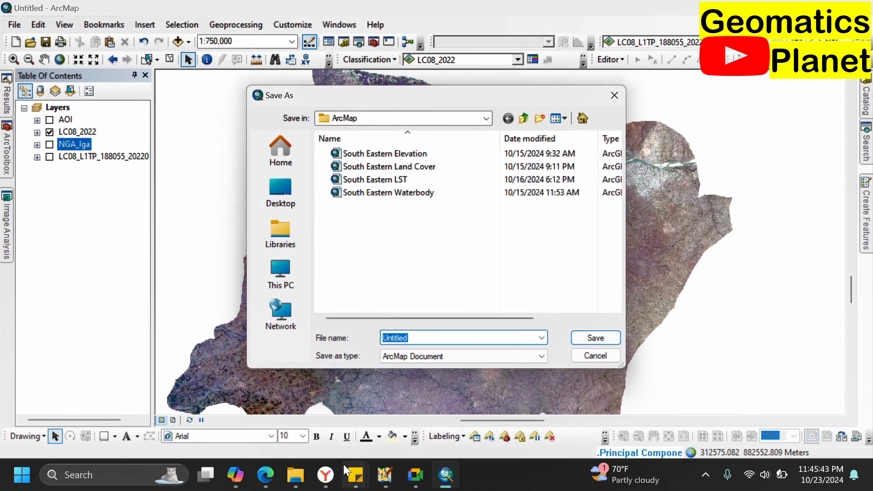
Step: Save the map document as LCLU 2022 in the Satellite Data\ArcMap folder, using the folder path copied from File Explorer
mouse_move(311, 471)
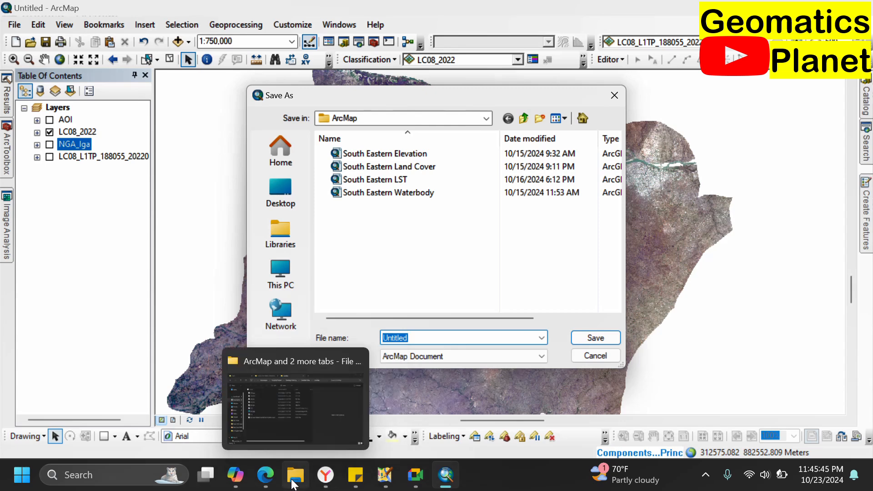
click(294, 483)
click(607, 44)
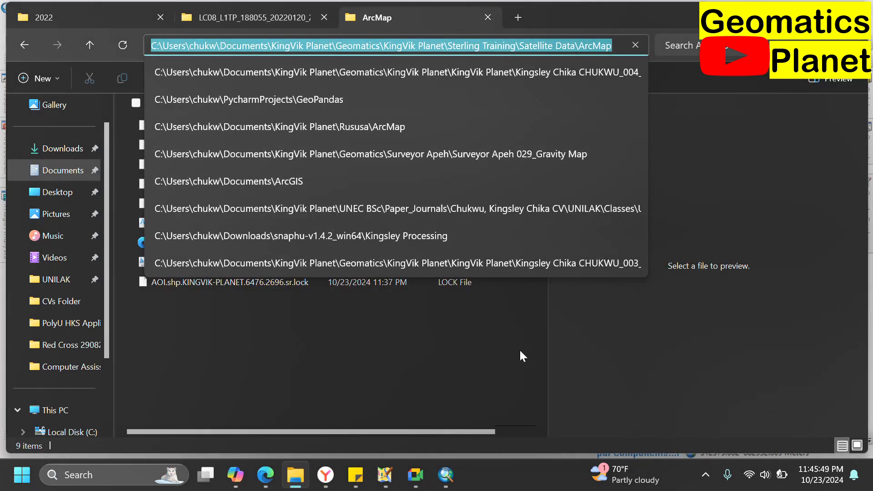
click(451, 462)
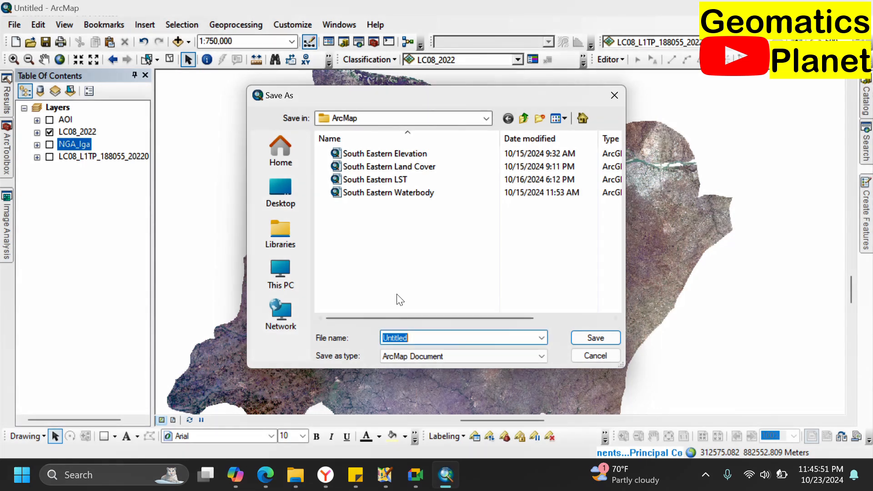
key(ctrl+v)
key(Return)
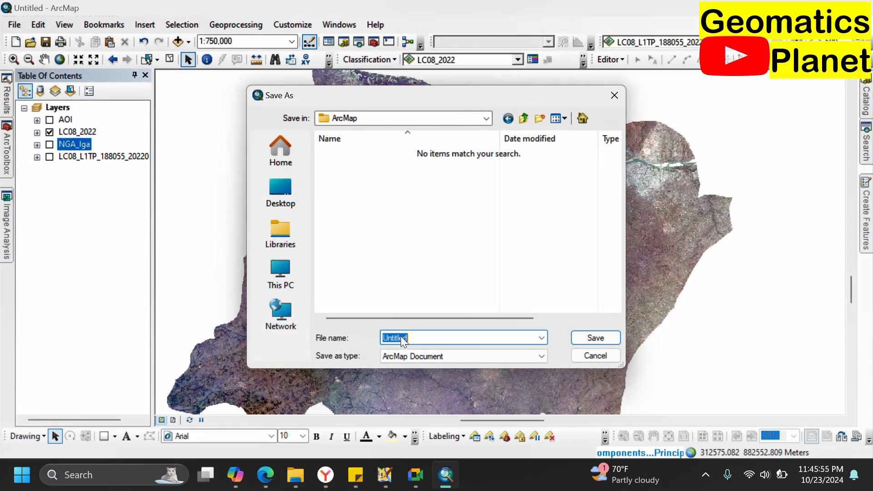
text(LCLU)
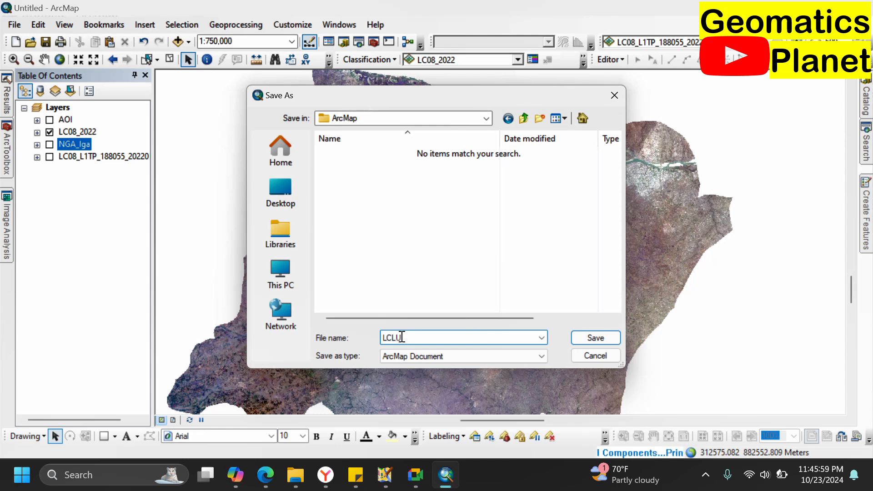
text(2022)
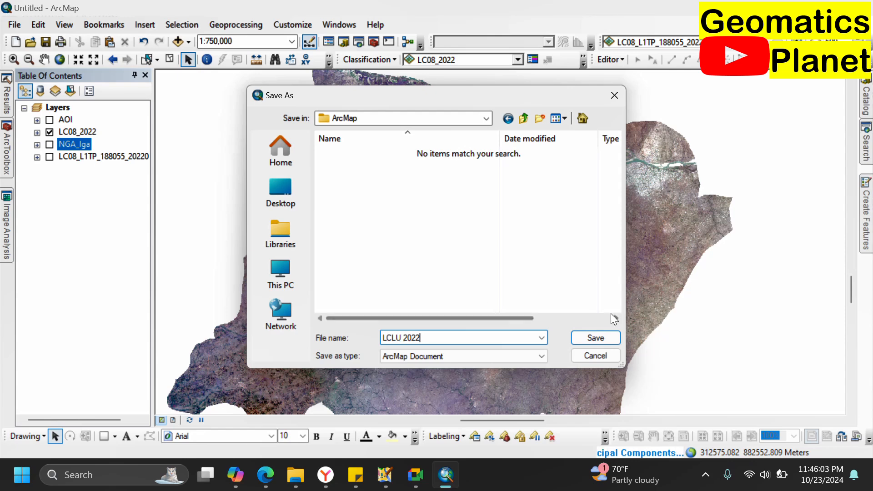
click(590, 335)
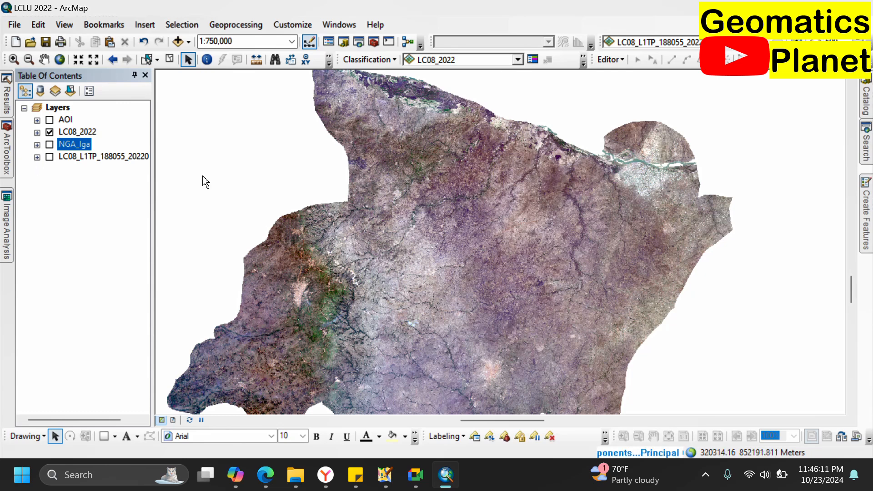
Step: Collapse the Raster Processing toolset in ArcToolbox and show the Multivariate tools under Spatial Analyst Tools
click(9, 172)
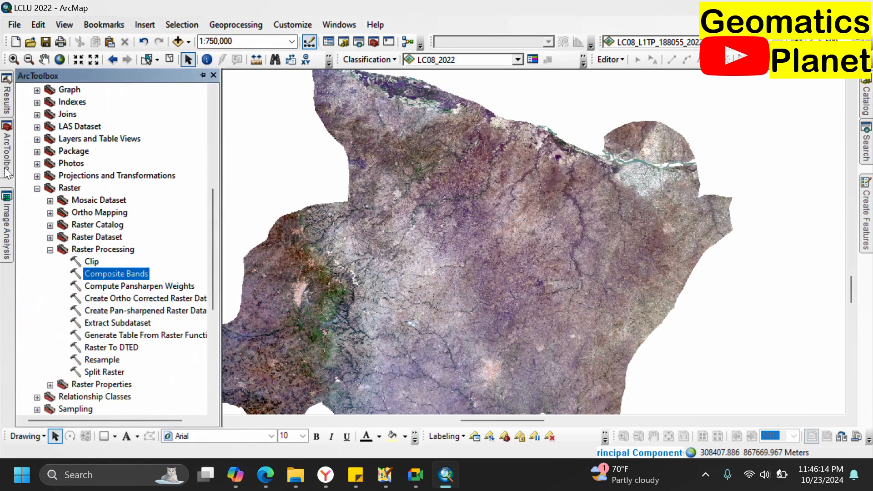
click(51, 249)
scroll(52, 257, down, 3)
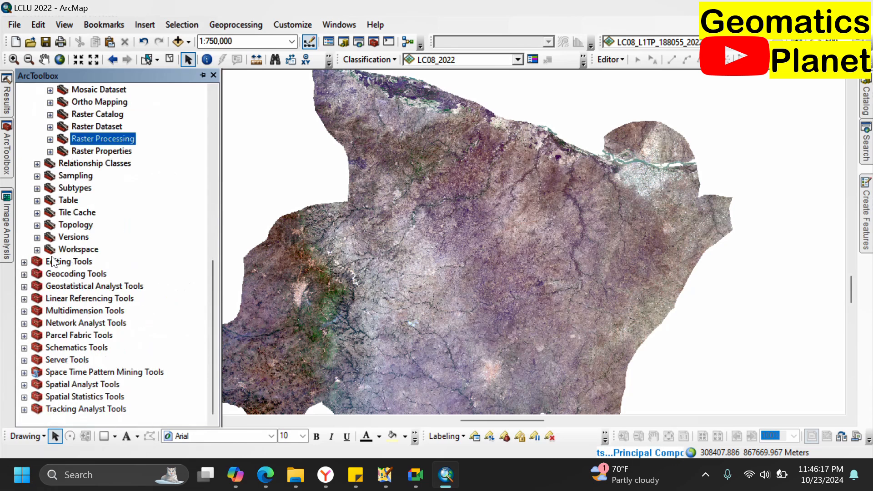
click(24, 385)
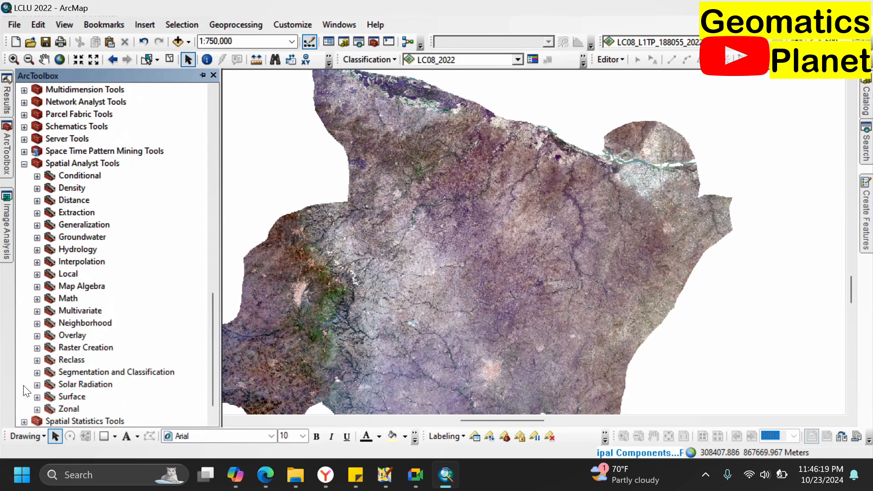
click(39, 311)
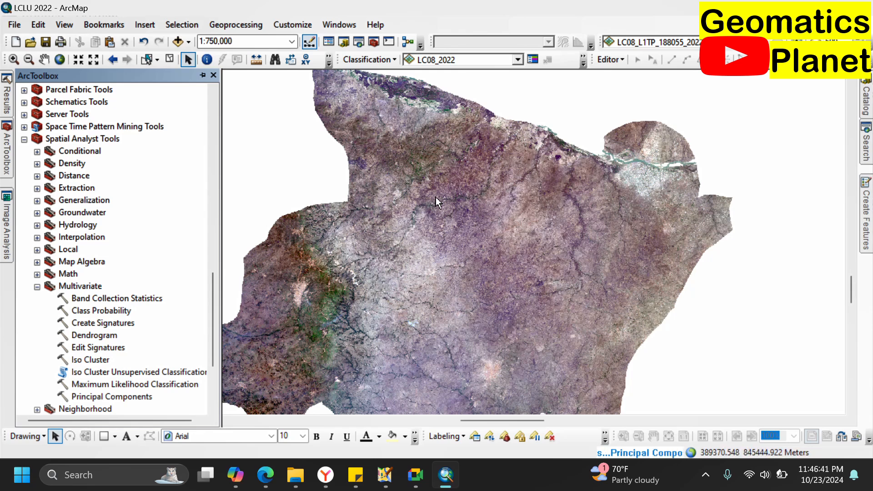
Step: Check the Image Classification entry among the available toolbars and review the classification commands it offers
right_click(380, 62)
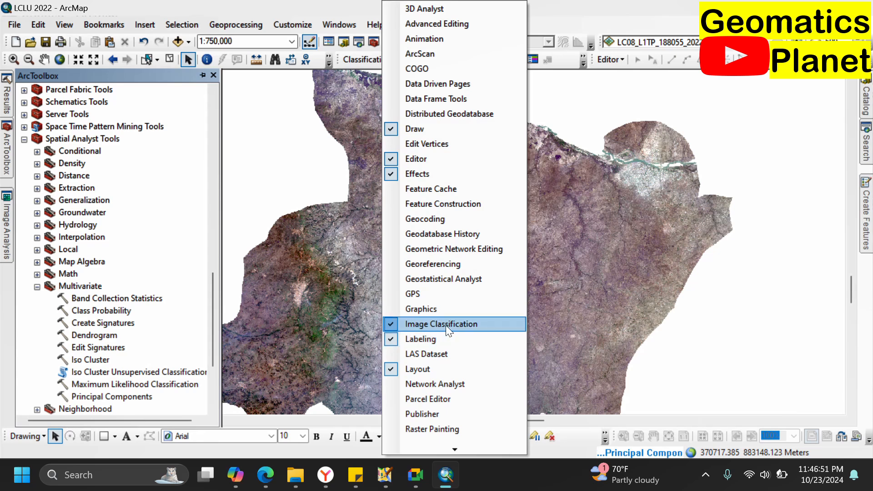
click(575, 60)
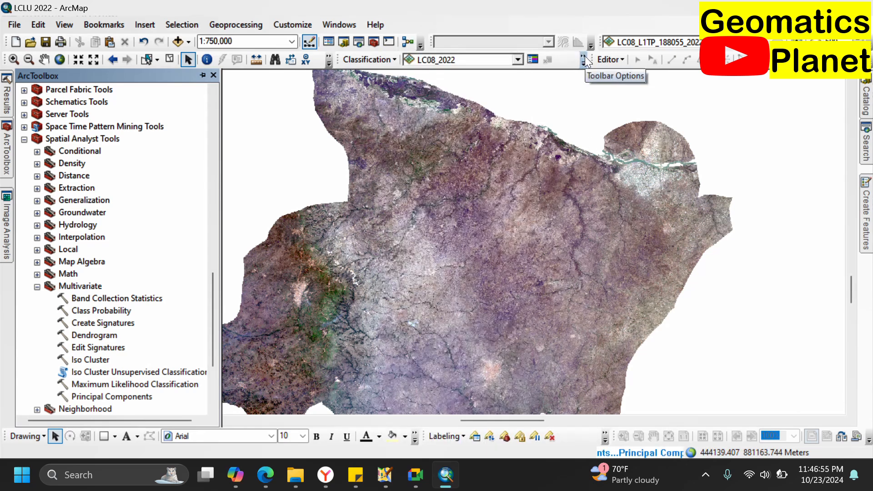
click(391, 59)
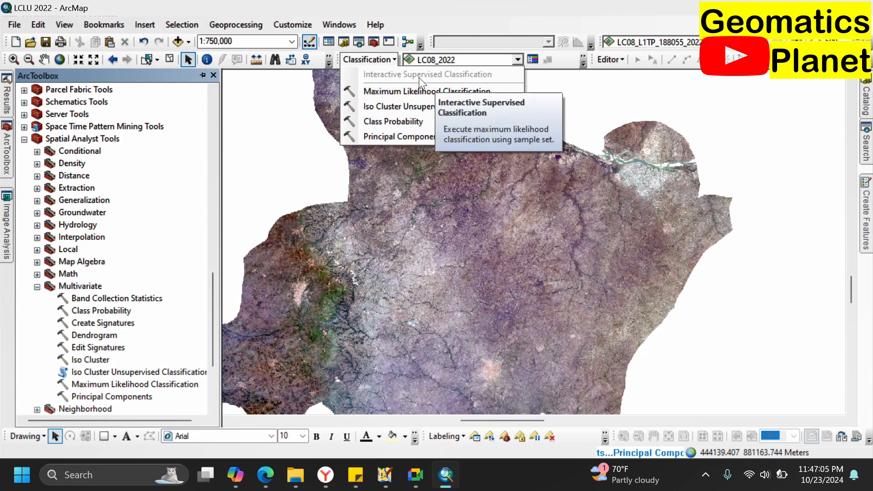
click(372, 184)
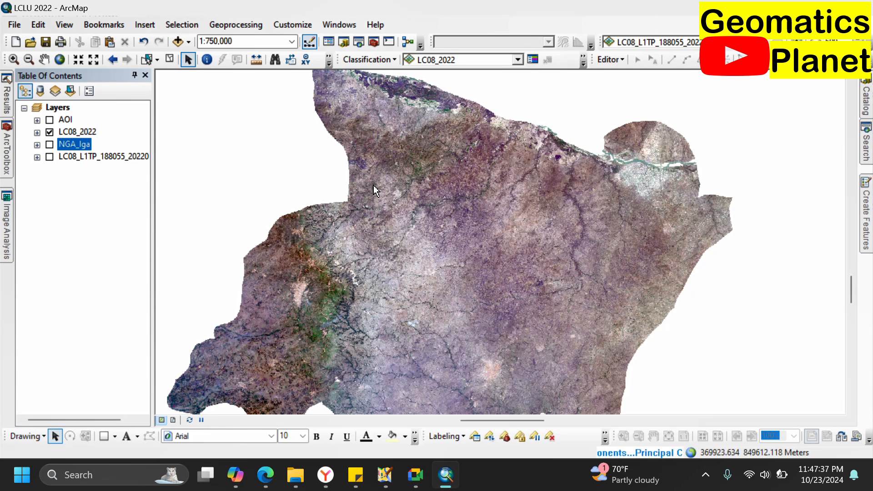
Step: Examine LC08_2022 from the full clipped area down to 1:63,360 around the central drainage channels and white patches
scroll(422, 200, down, 2)
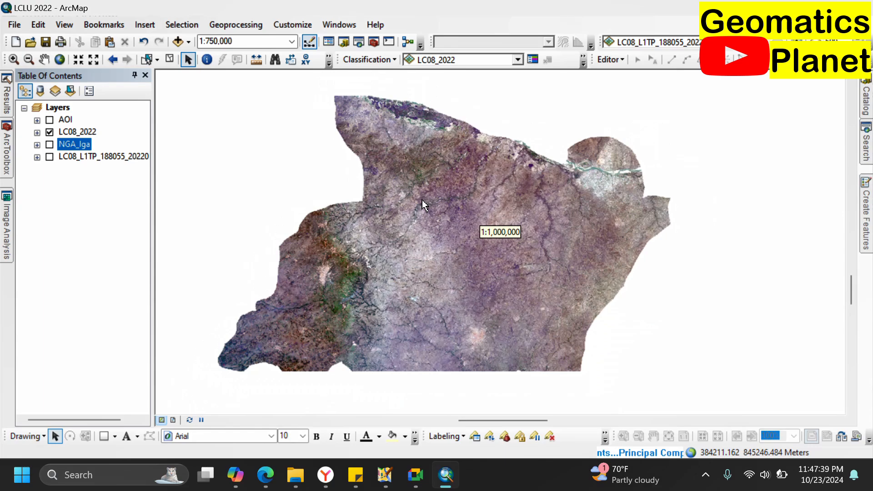
scroll(422, 200, up, 1)
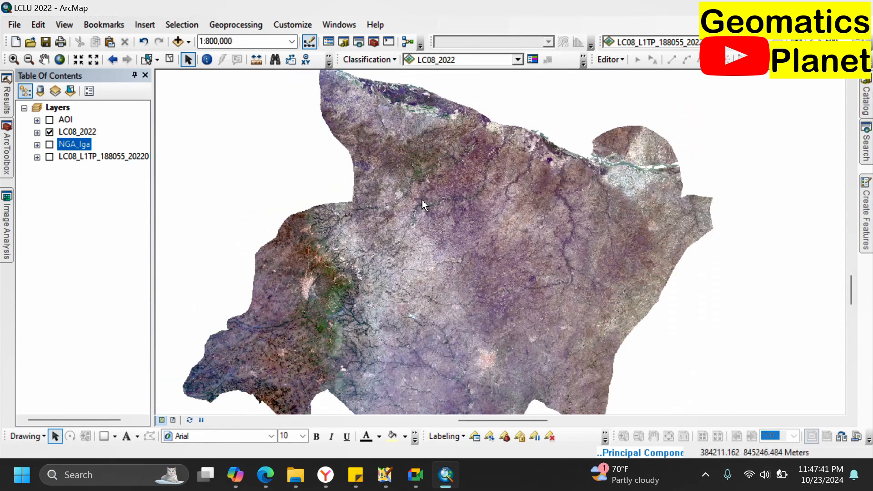
scroll(422, 200, up, 2)
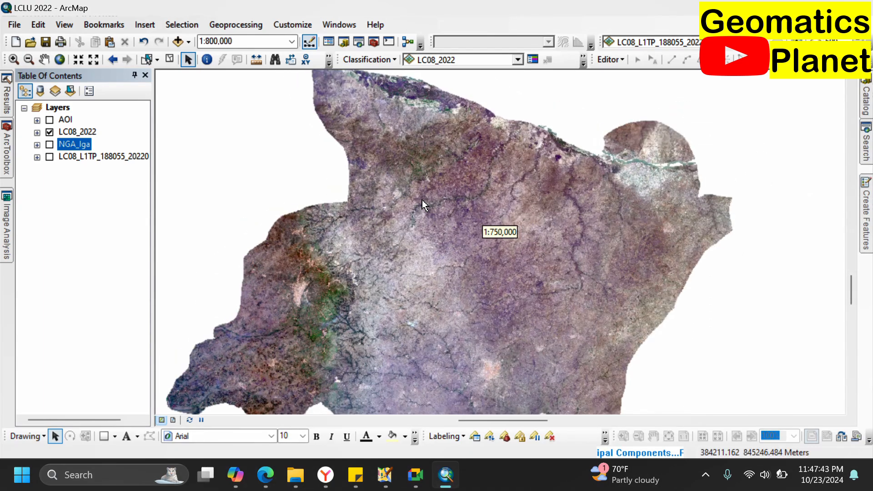
scroll(422, 200, up, 1)
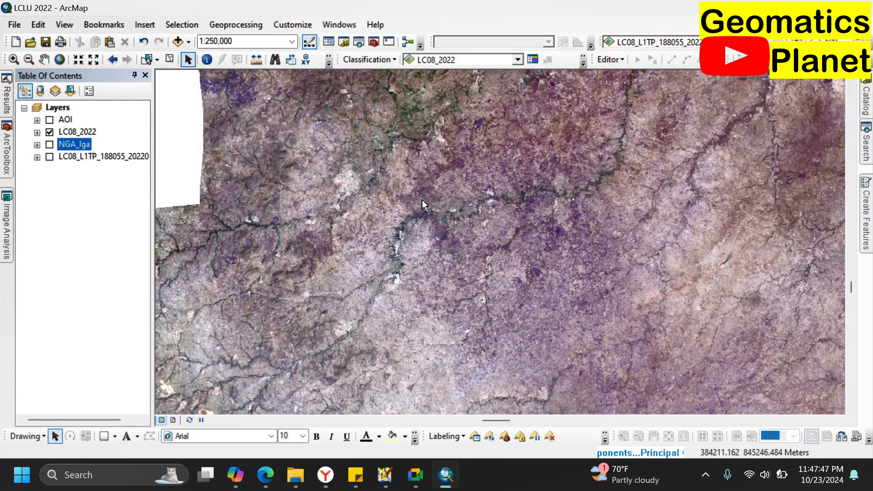
scroll(422, 203, up, 2)
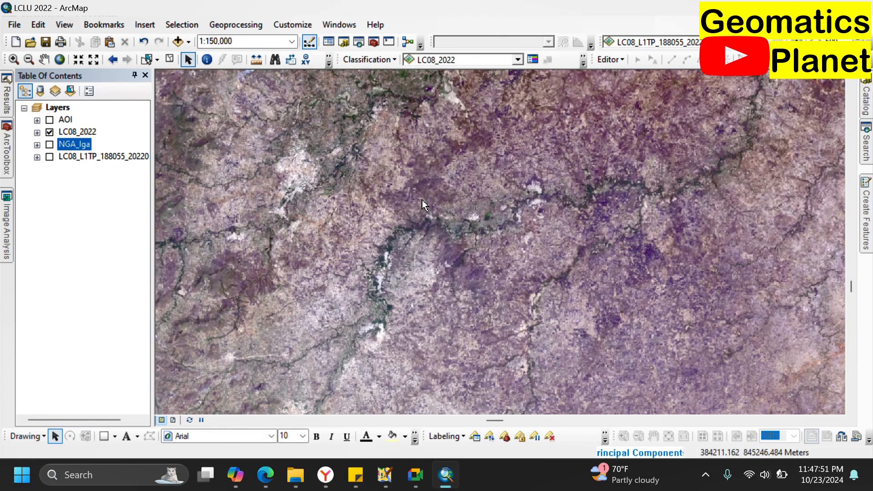
scroll(421, 200, up, 1)
scroll(421, 200, up, 1)
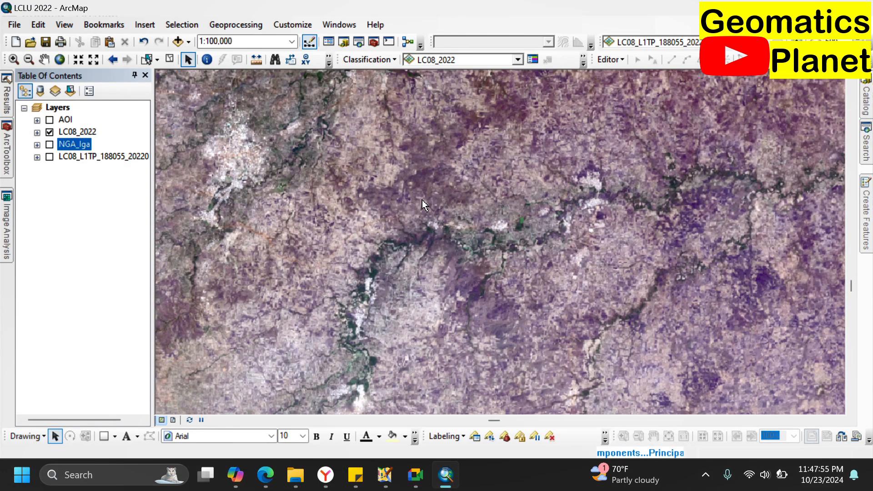
scroll(485, 286, up, 2)
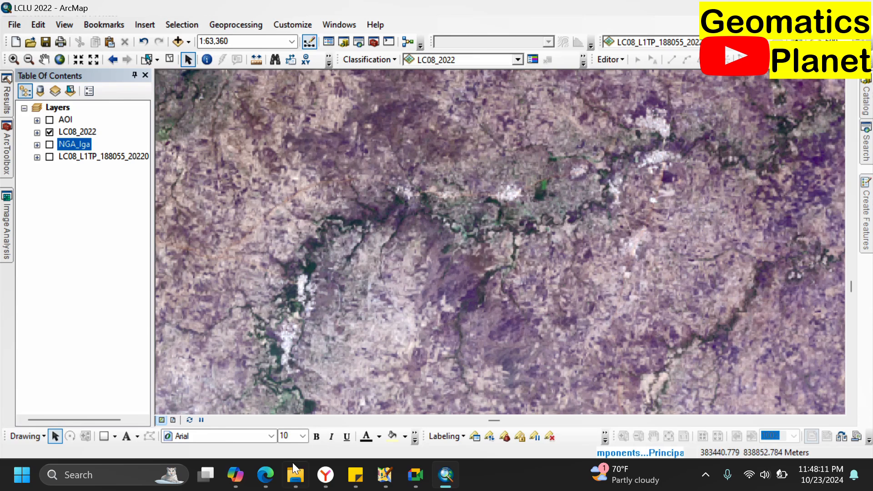
Step: Switch to File Explorer and examine the ANG metadata file in the LC08_L1TP_188055_20220120 scene folder, including the BAND01 parameters
click(293, 475)
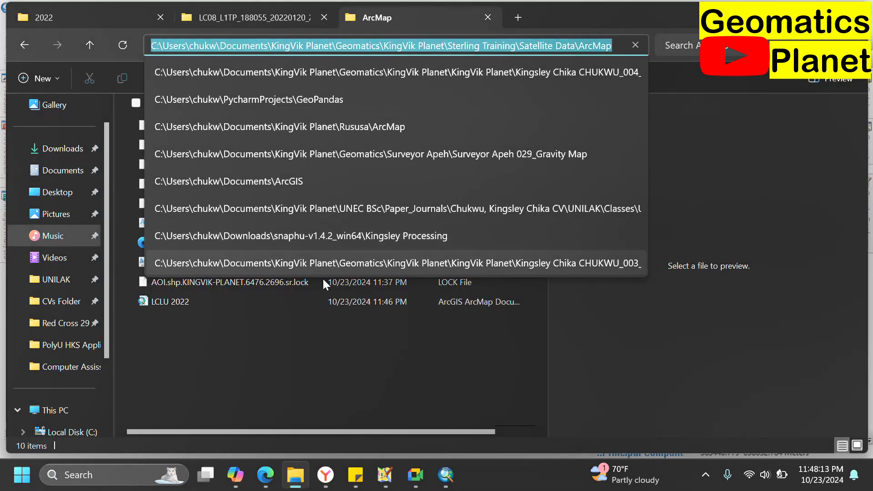
click(312, 310)
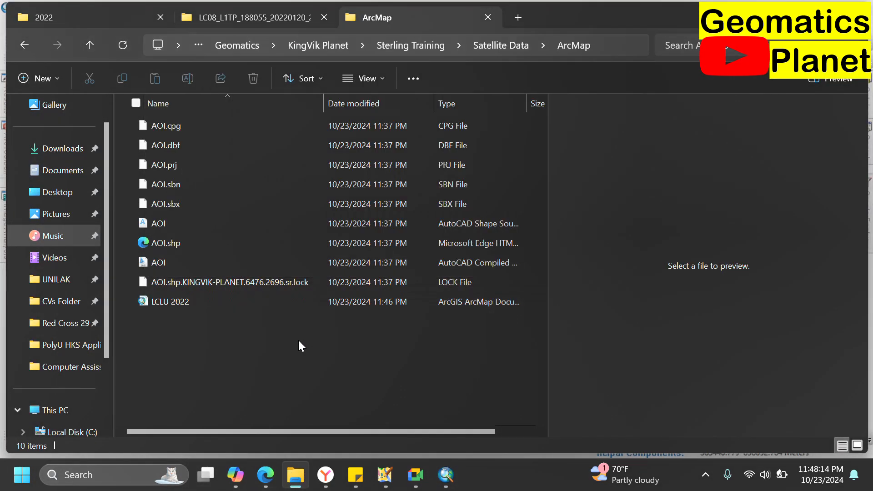
click(261, 18)
click(170, 133)
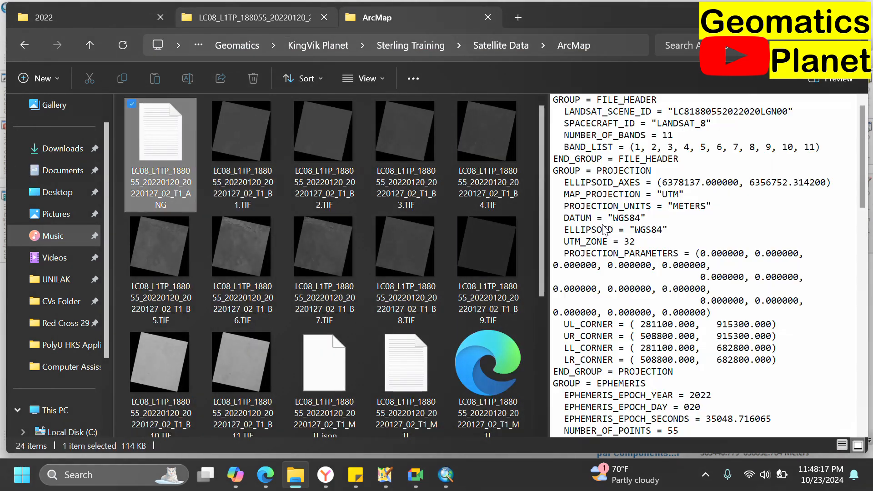
scroll(735, 261, down, 20)
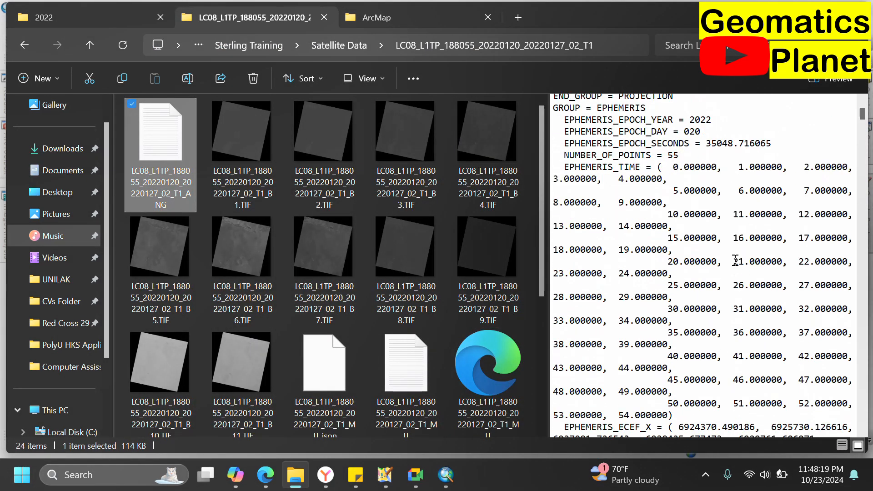
scroll(735, 261, down, 20)
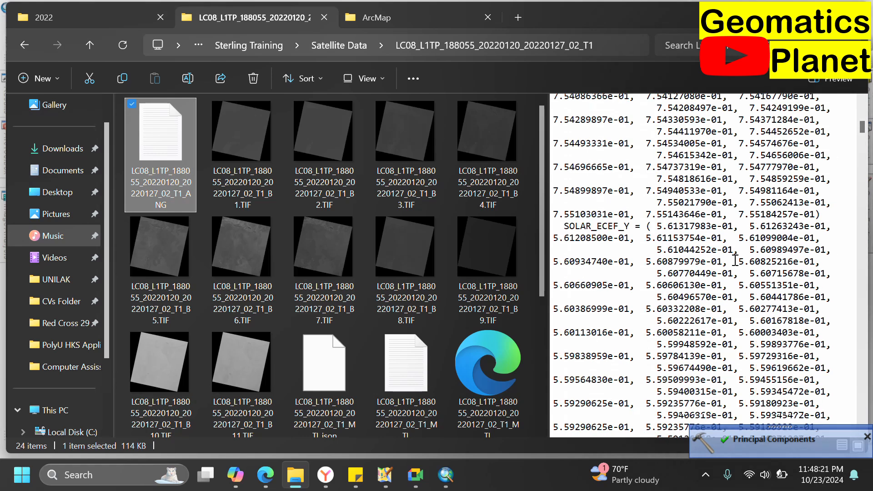
scroll(736, 264, down, 20)
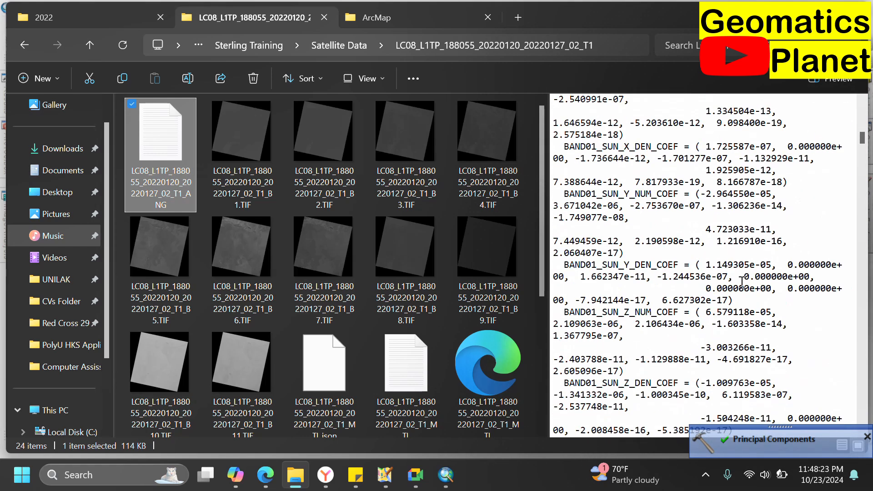
scroll(742, 281, up, 1)
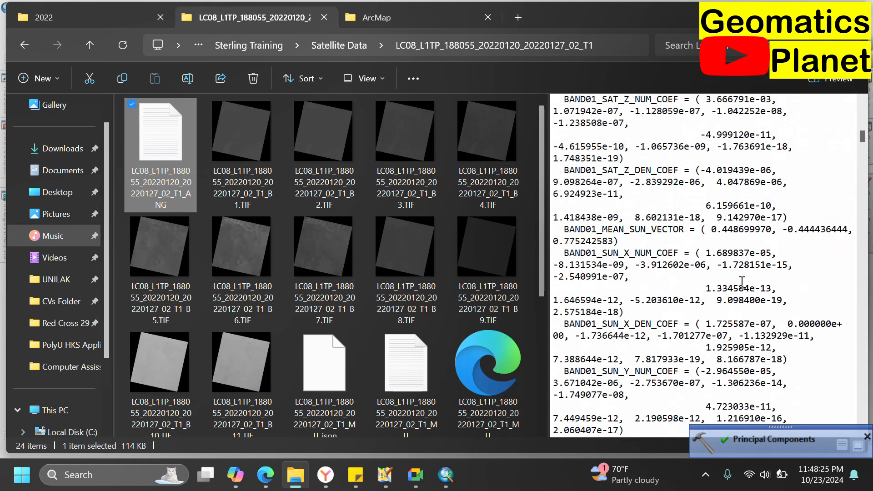
scroll(741, 282, up, 10)
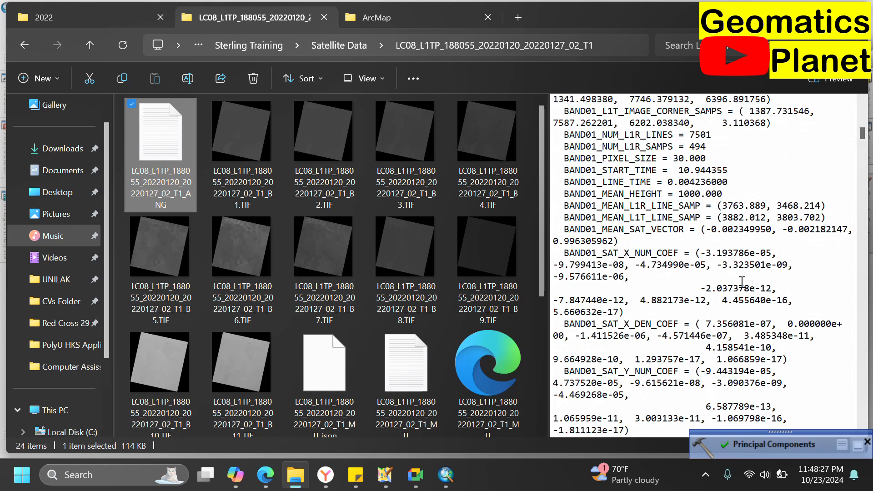
scroll(741, 281, up, 4)
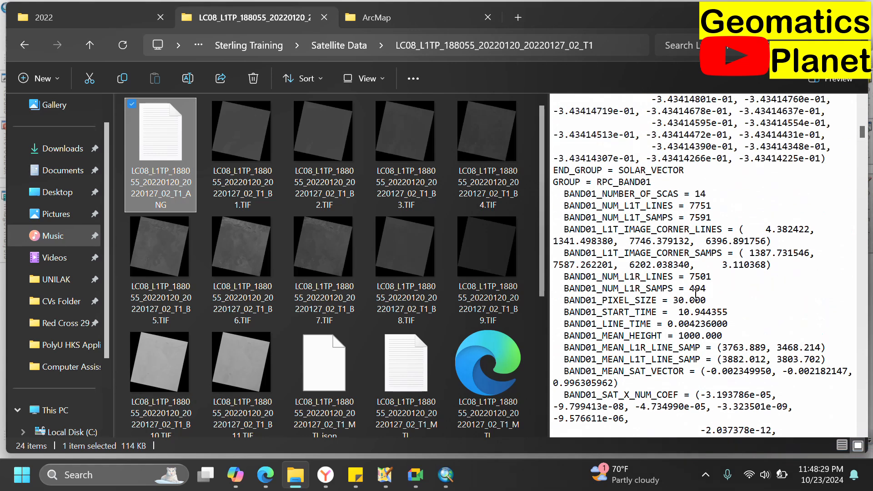
scroll(695, 294, up, 5)
scroll(696, 295, down, 13)
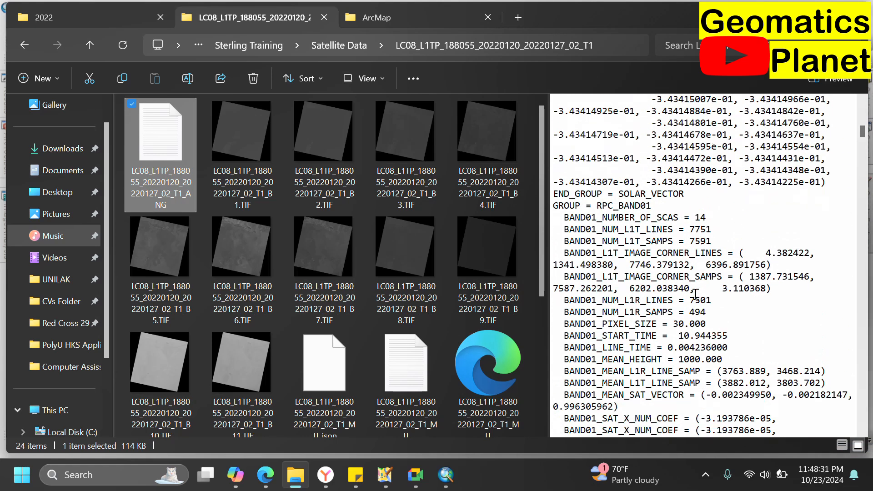
Step: Review the Landsat scene's ANG and MTL text files, checking the CLOUD_COVER value in the MTL image attributes
scroll(695, 295, up, 7)
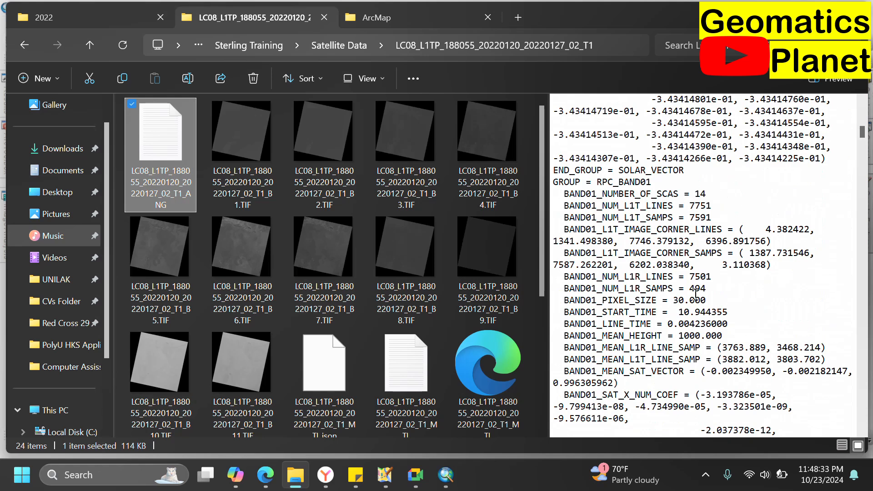
scroll(658, 320, down, 13)
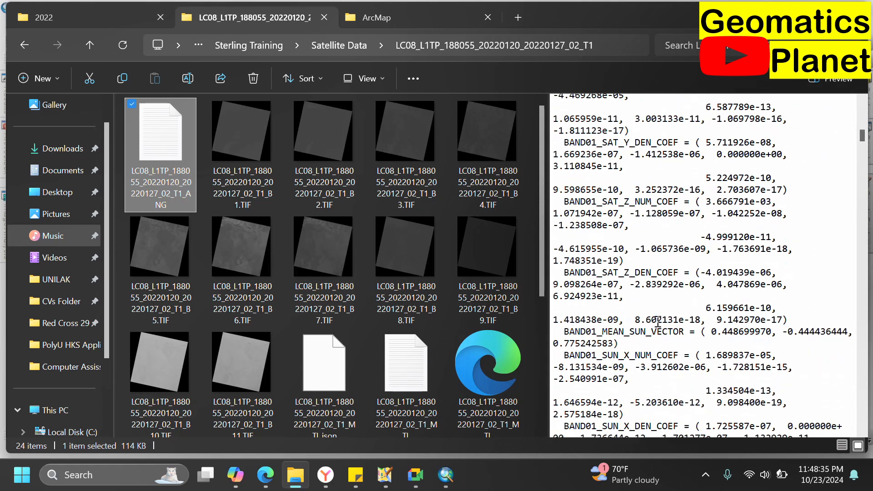
scroll(658, 321, down, 10)
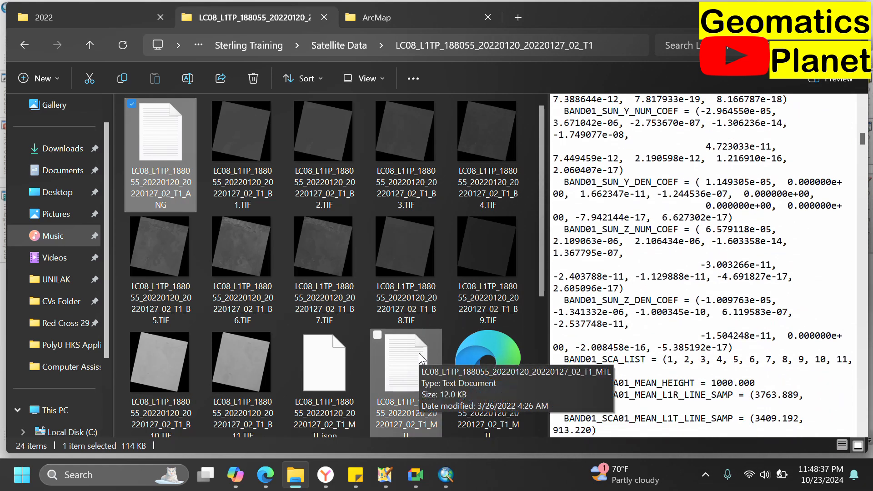
click(418, 353)
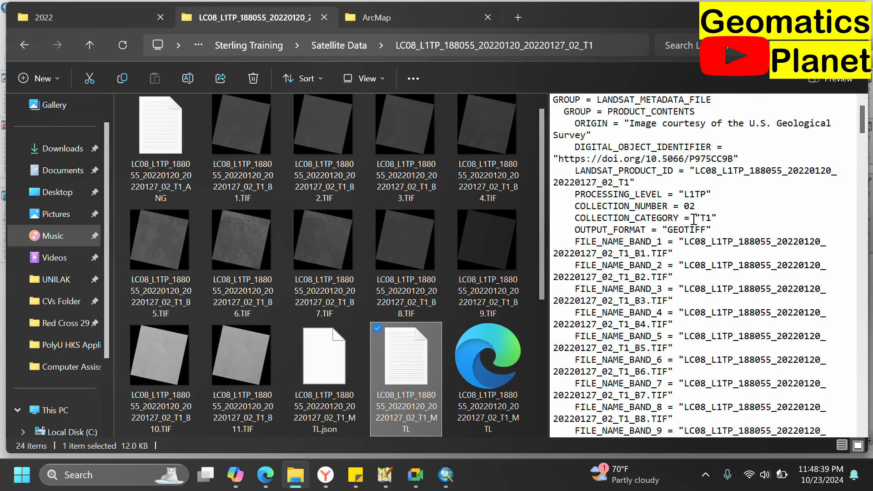
scroll(694, 219, down, 3)
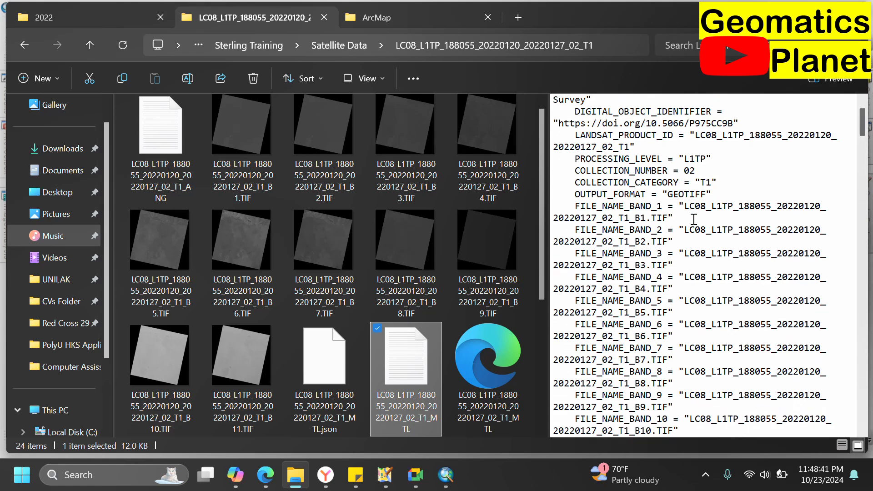
scroll(694, 220, down, 6)
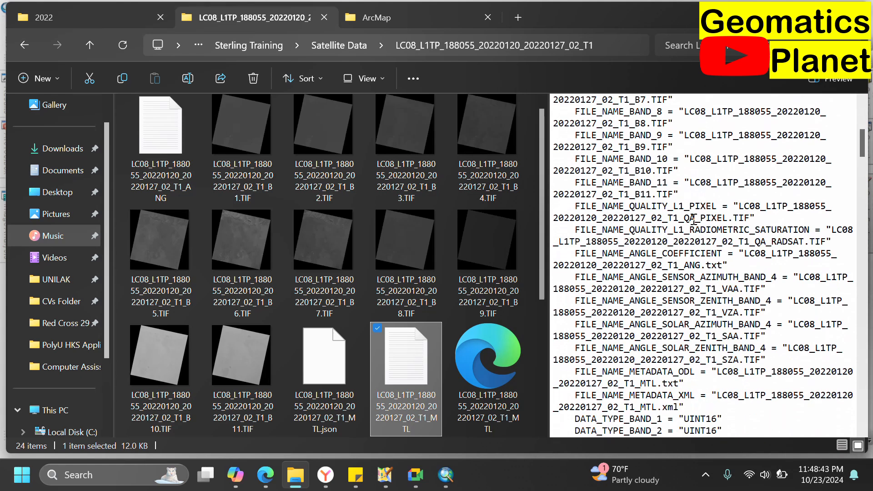
scroll(749, 326, down, 7)
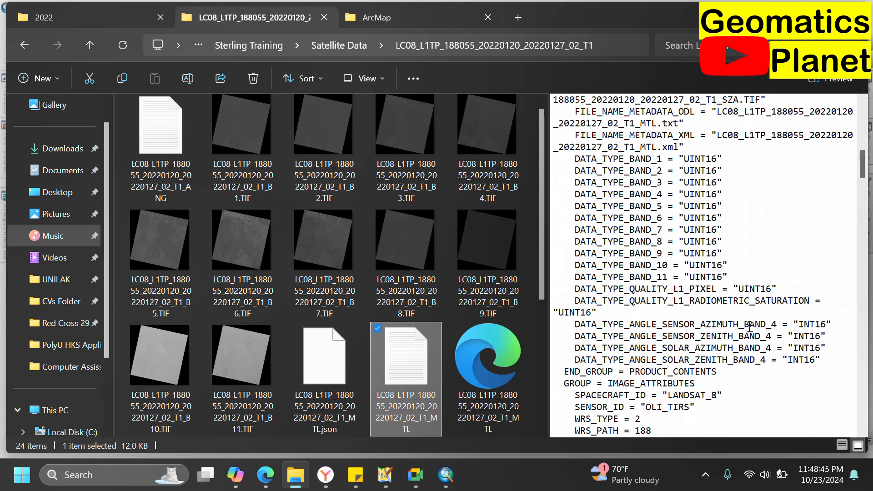
scroll(749, 325, down, 2)
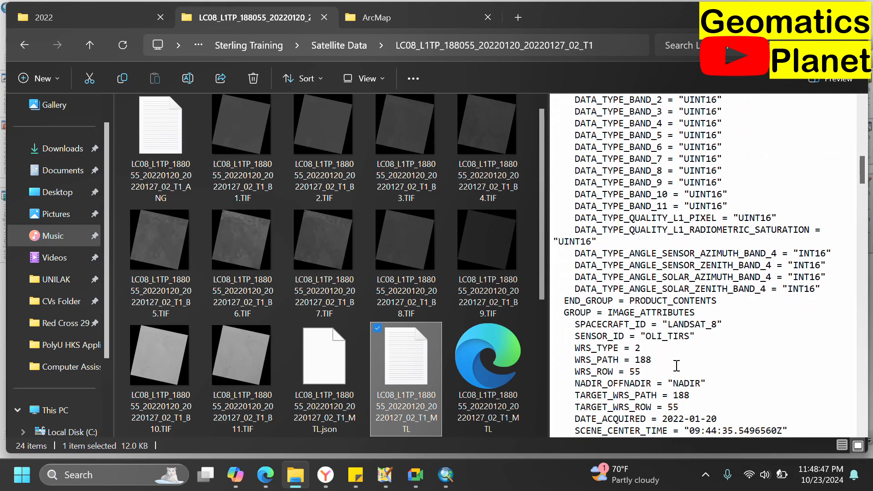
scroll(674, 368, down, 2)
double_click(667, 383)
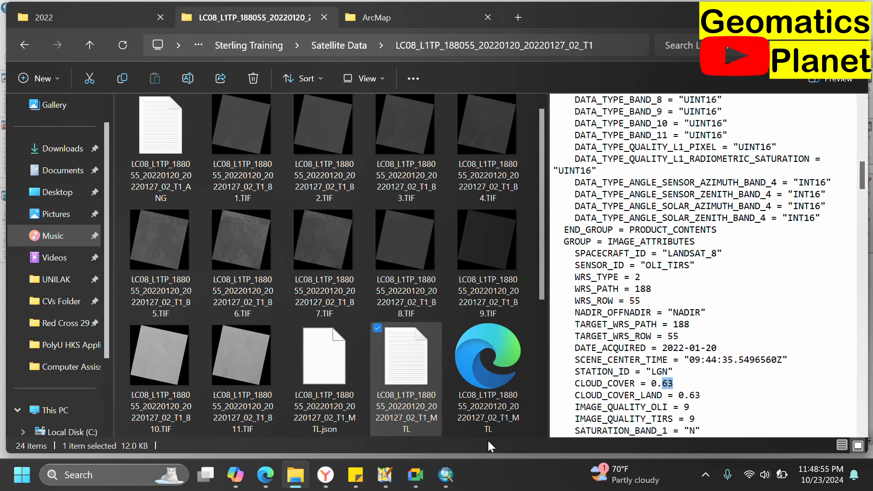
Step: Switch to ArcMap and zoom the map to the full extent of the Princip_3 layer
click(445, 475)
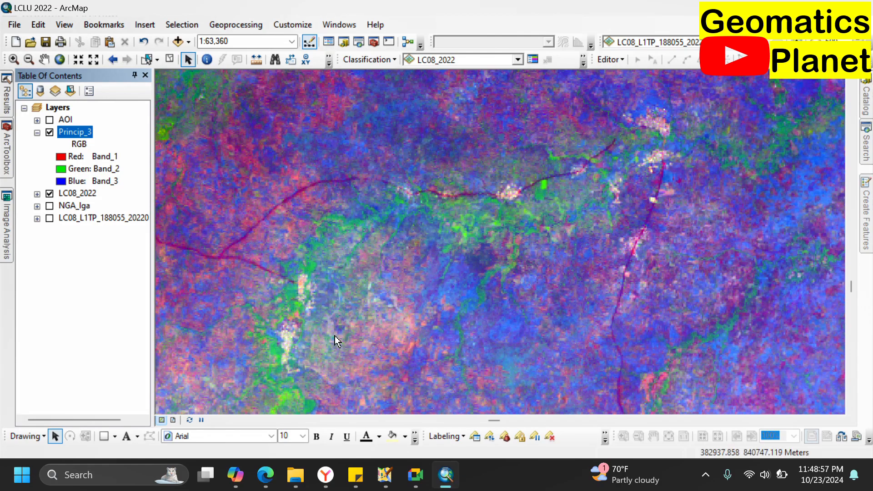
scroll(334, 335, down, 2)
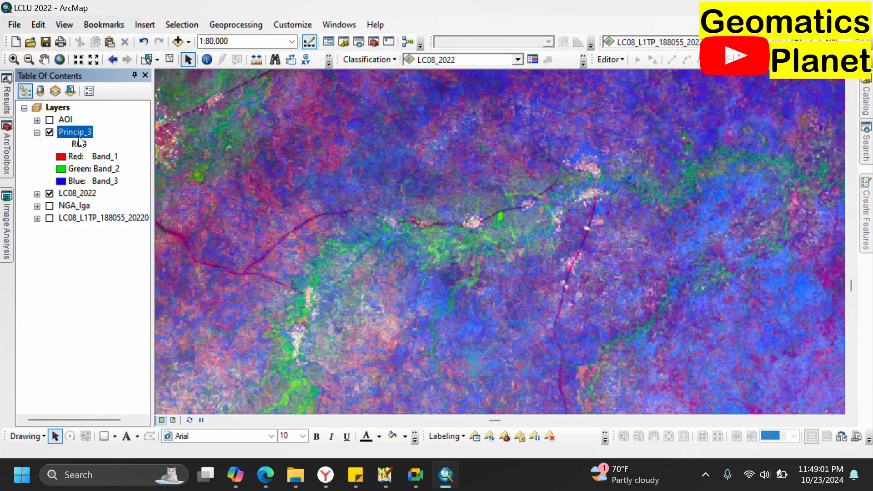
right_click(77, 134)
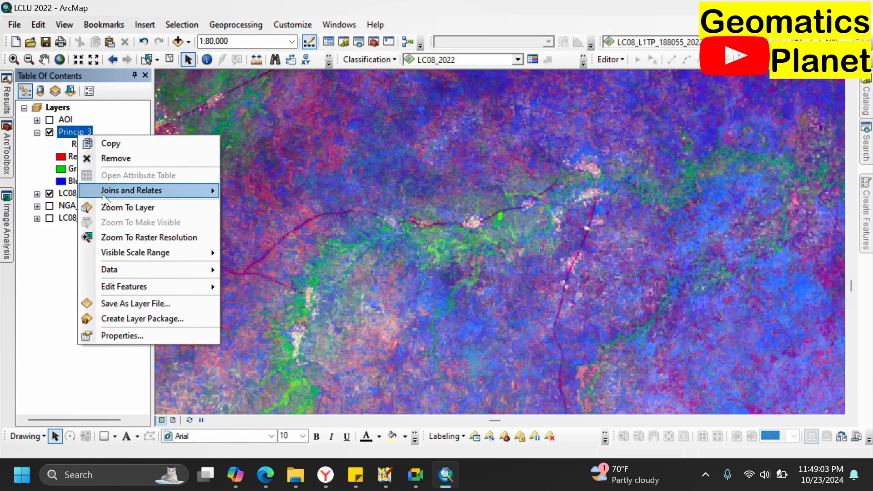
click(106, 209)
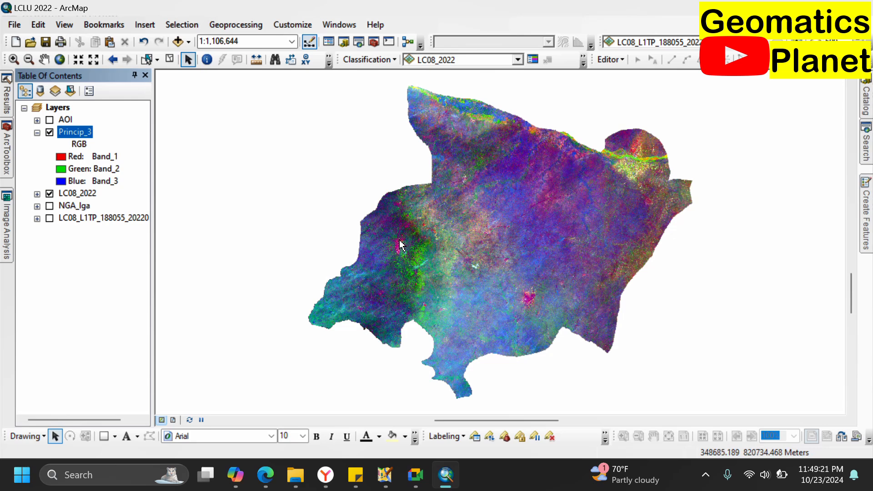
Step: Display Princip_3 with Band_4 as red, Band_3 as green and Band_2 as blue
click(60, 157)
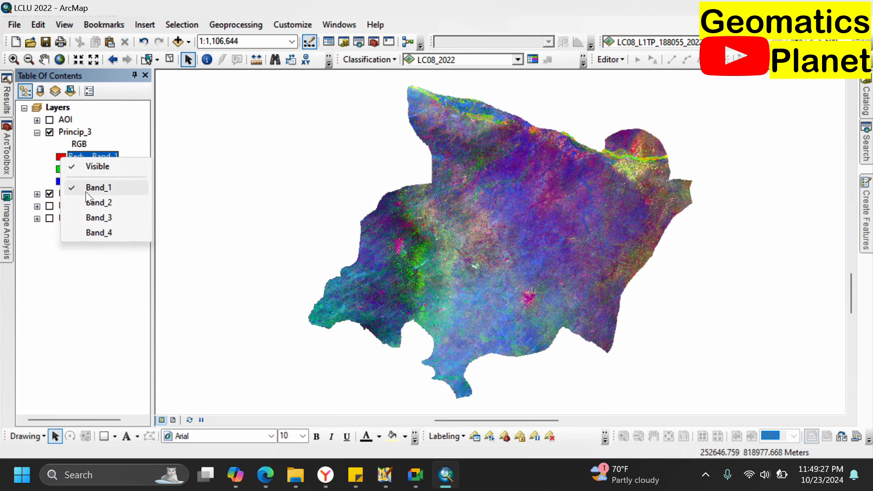
click(87, 233)
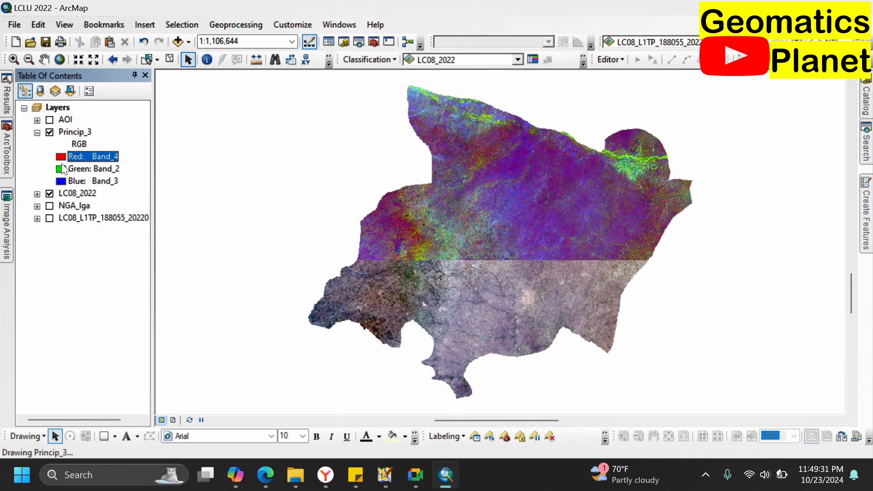
click(61, 169)
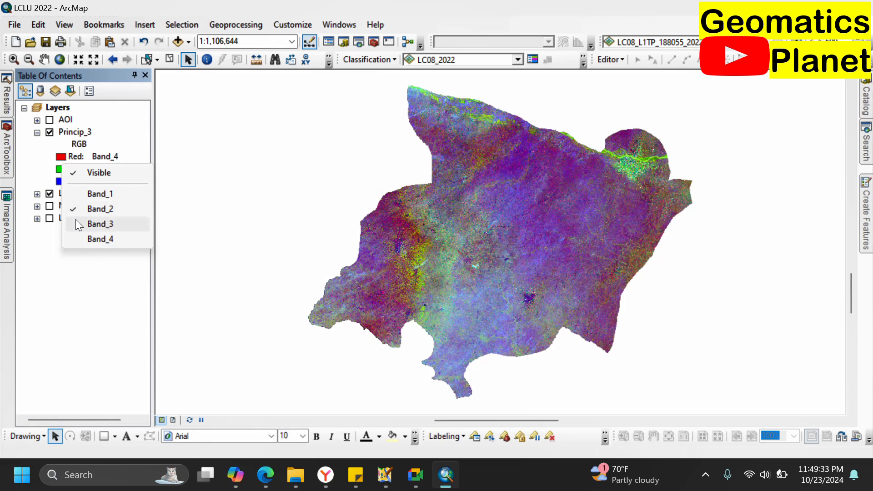
click(76, 222)
click(61, 181)
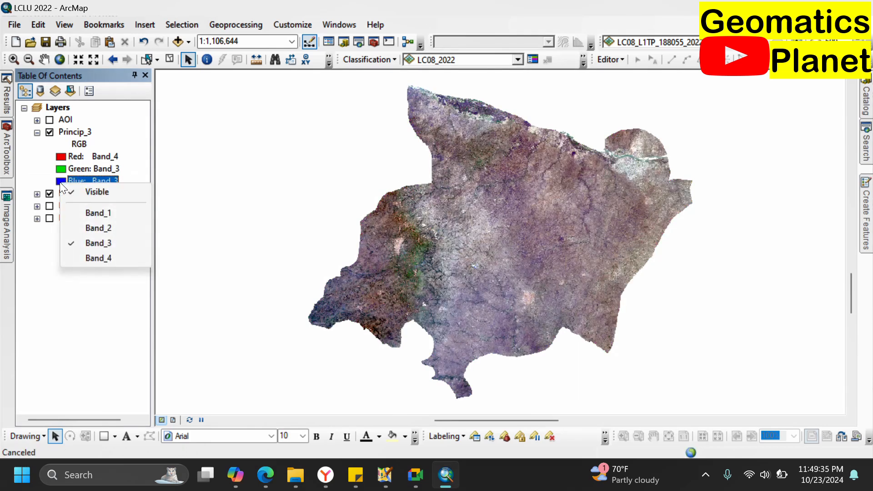
click(75, 227)
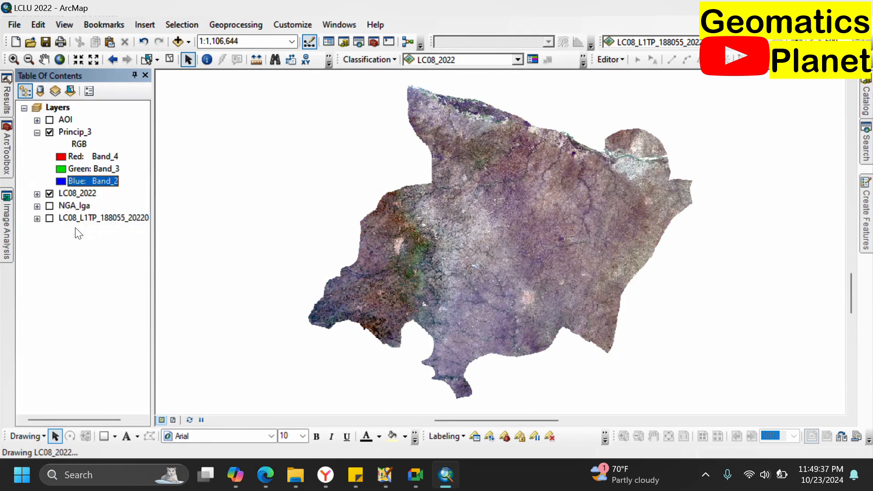
Step: Return the Princip_3 composite to Band_1 as red, Band_2 as green and Band_3 as blue
click(61, 157)
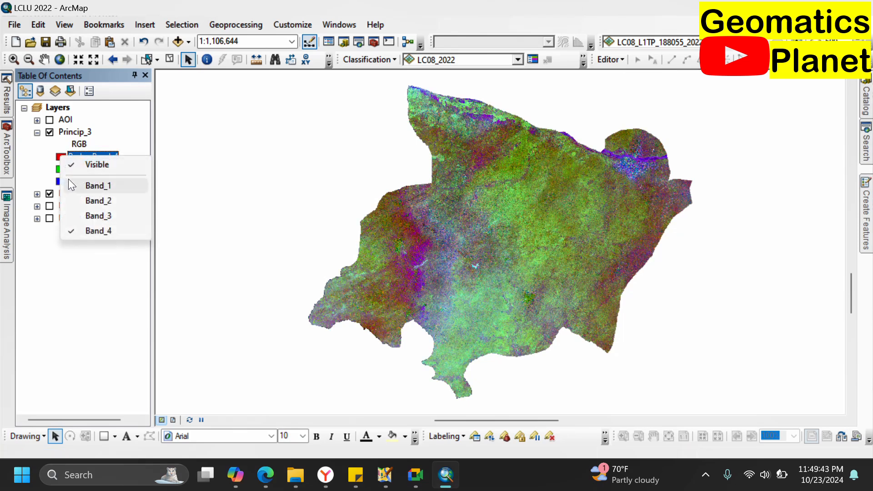
click(68, 179)
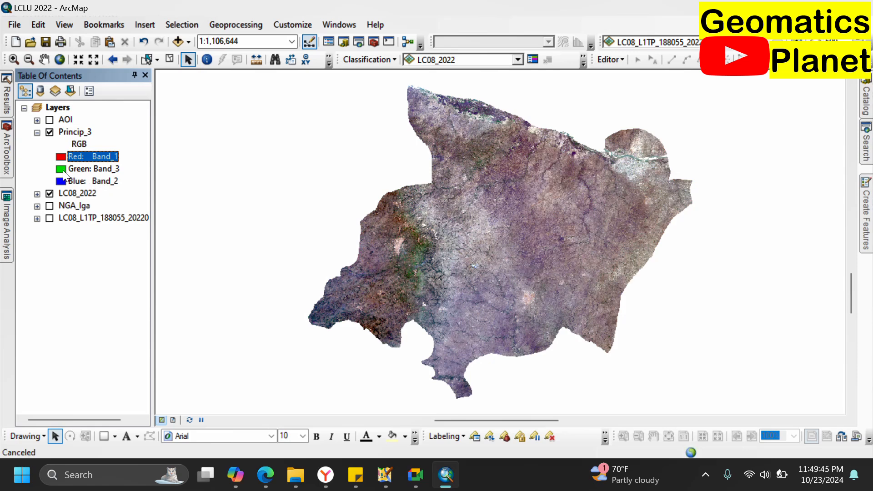
click(62, 169)
click(78, 216)
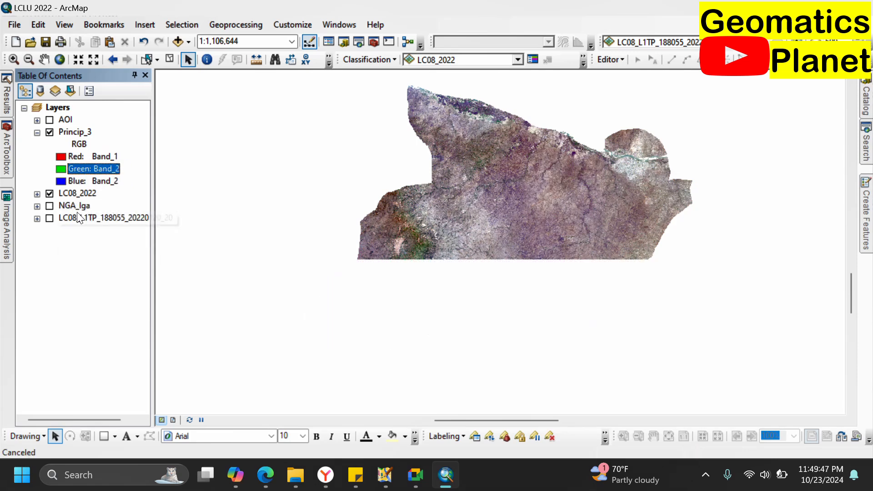
click(61, 182)
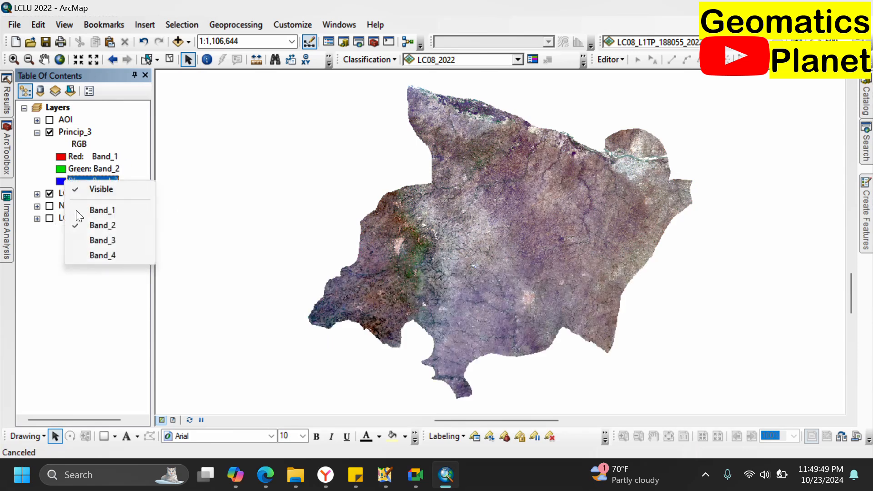
click(83, 239)
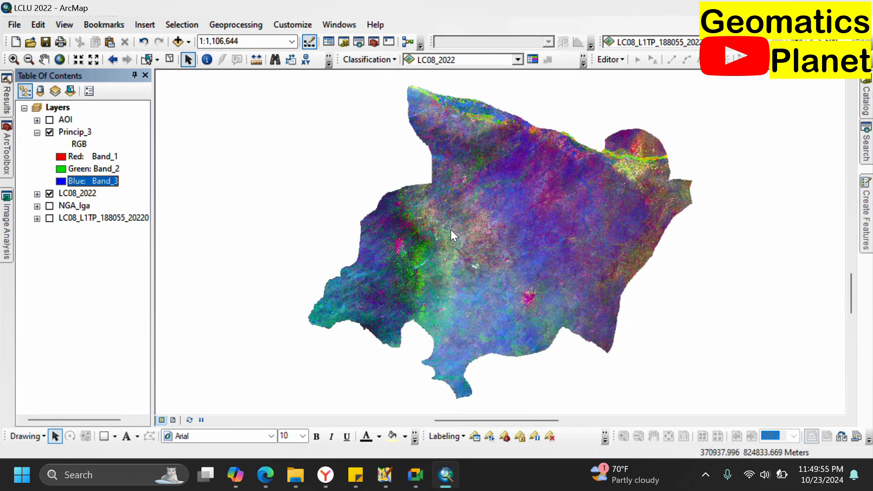
Step: Set Princip_3 as the target layer for image classification
scroll(555, 234, up, 2)
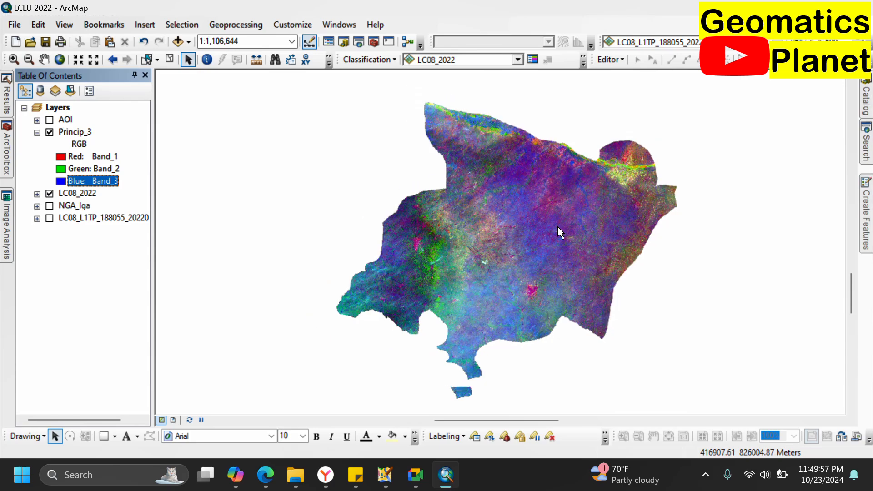
scroll(558, 228, up, 1)
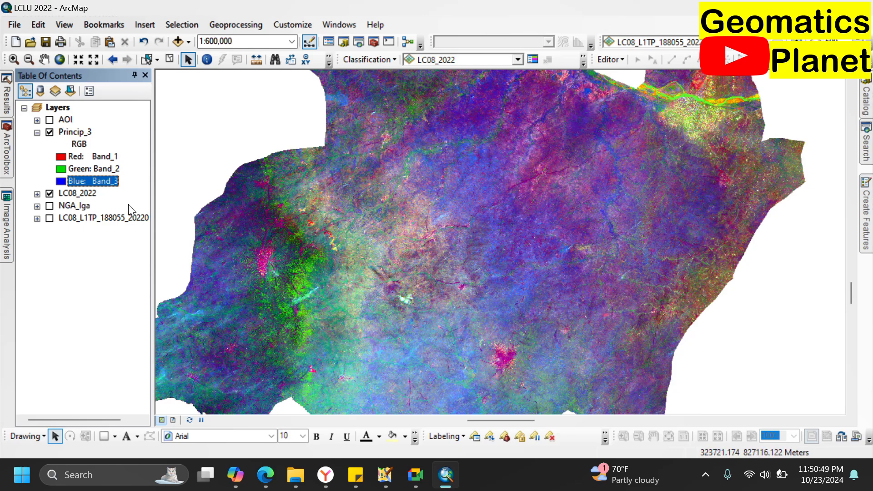
click(386, 60)
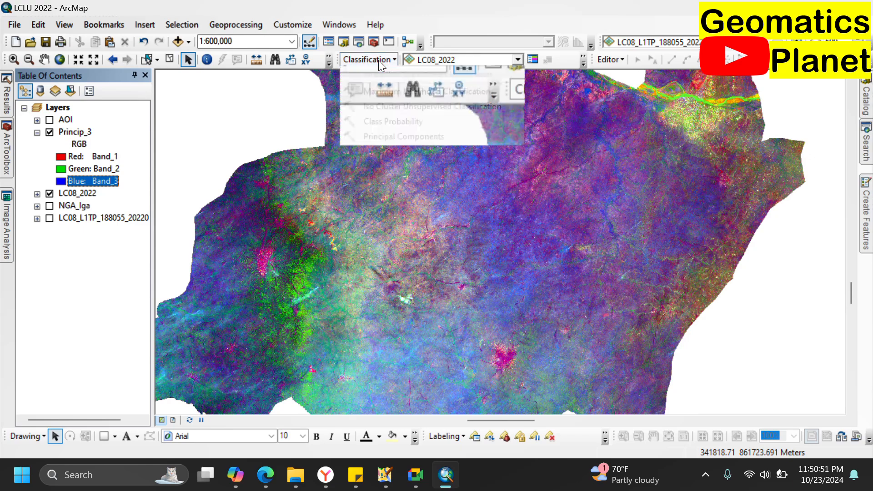
click(378, 60)
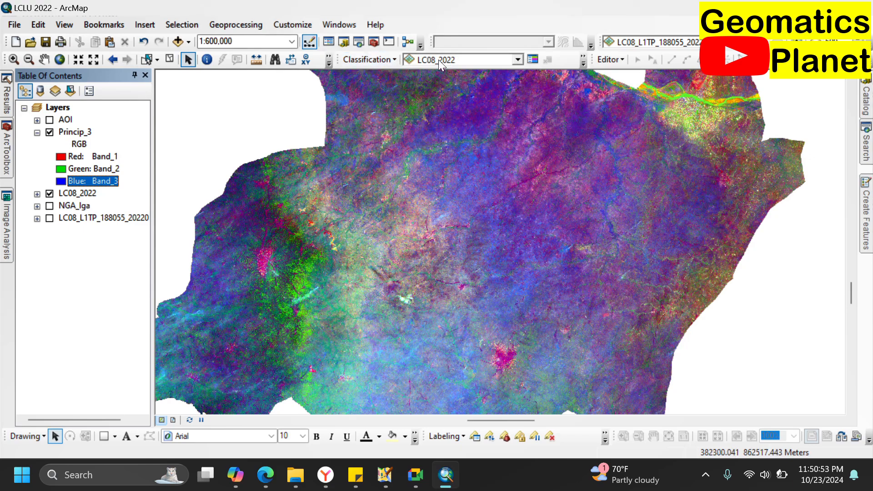
click(438, 59)
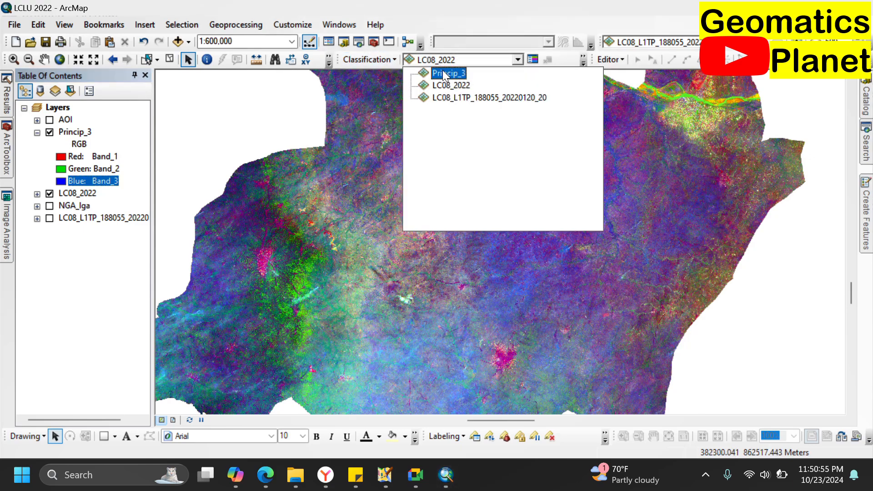
click(443, 72)
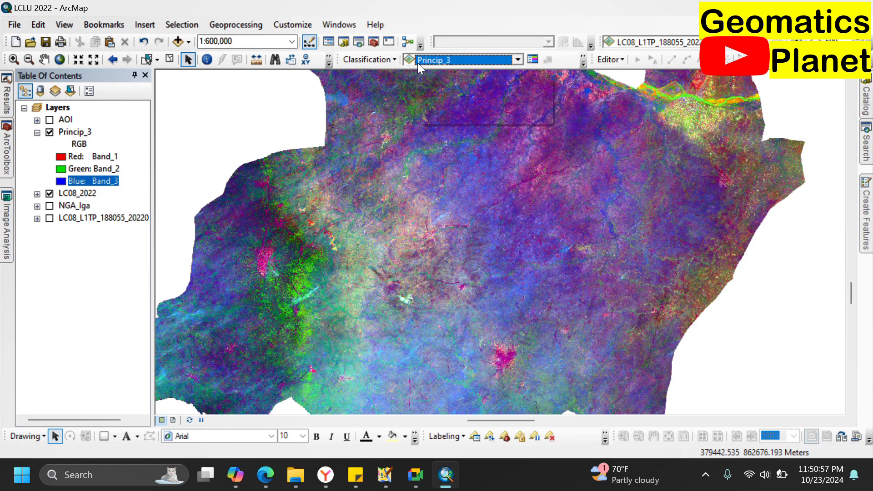
Step: Start an Iso Cluster Unsupervised Classification of Princip_3 and set the number of classes to 4
click(387, 61)
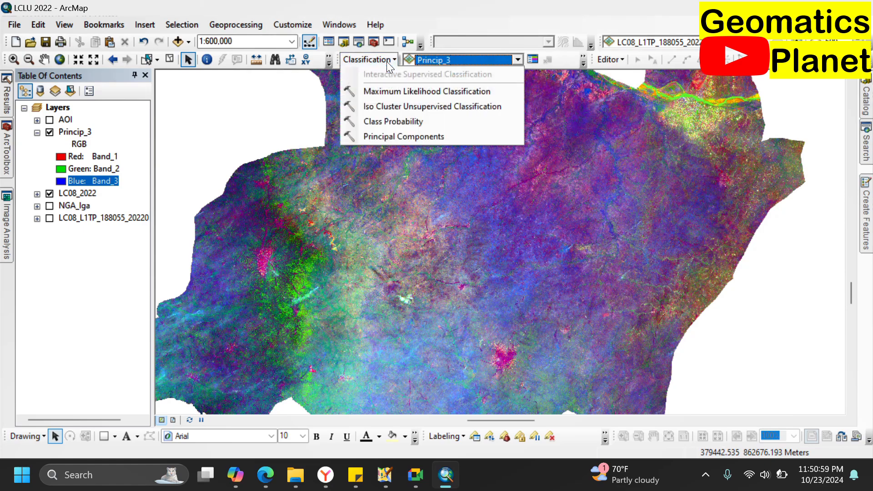
click(389, 105)
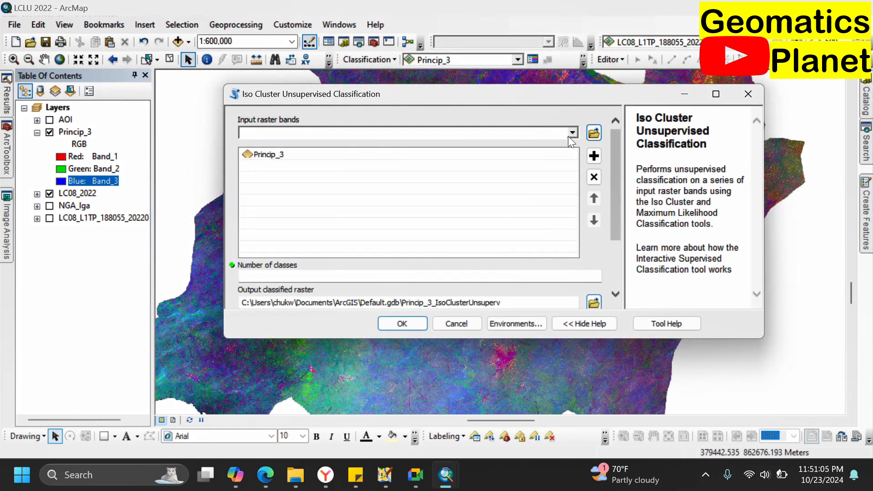
click(572, 133)
click(471, 108)
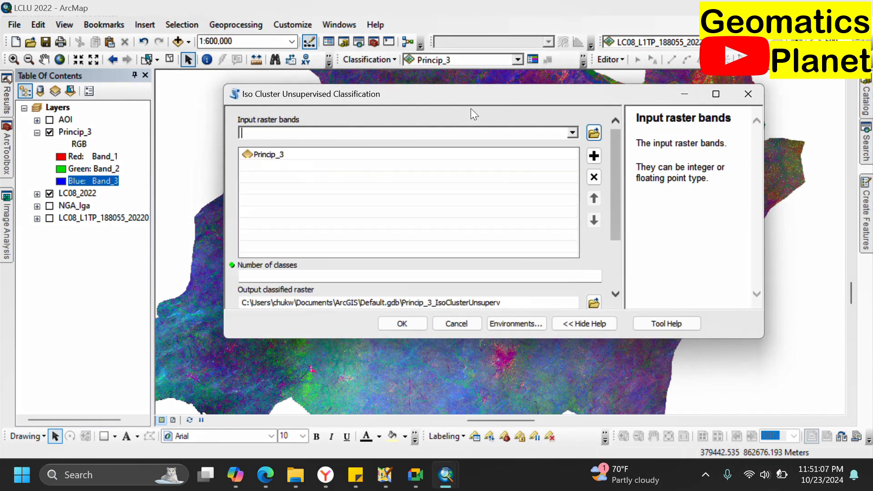
click(534, 273)
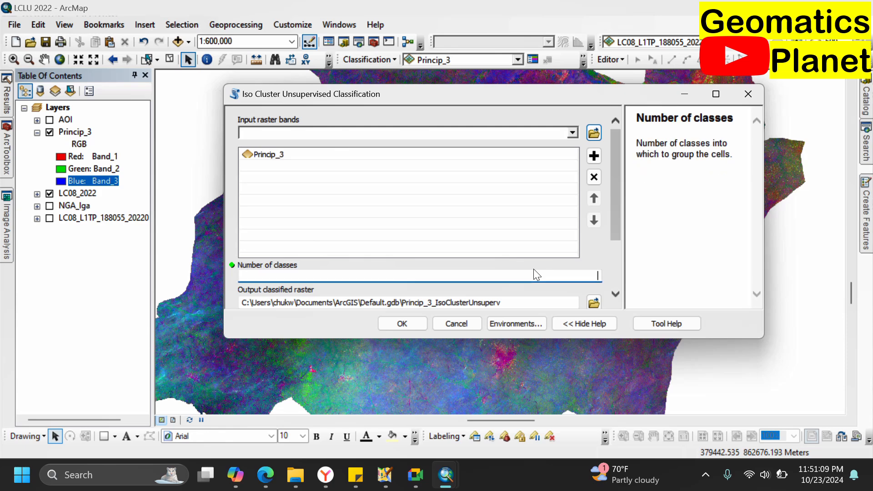
text(4)
Step: Set the output signature file to sig2022 in the ArcMap folder and run the four-class classification of Princip_3
scroll(618, 296, down, 5)
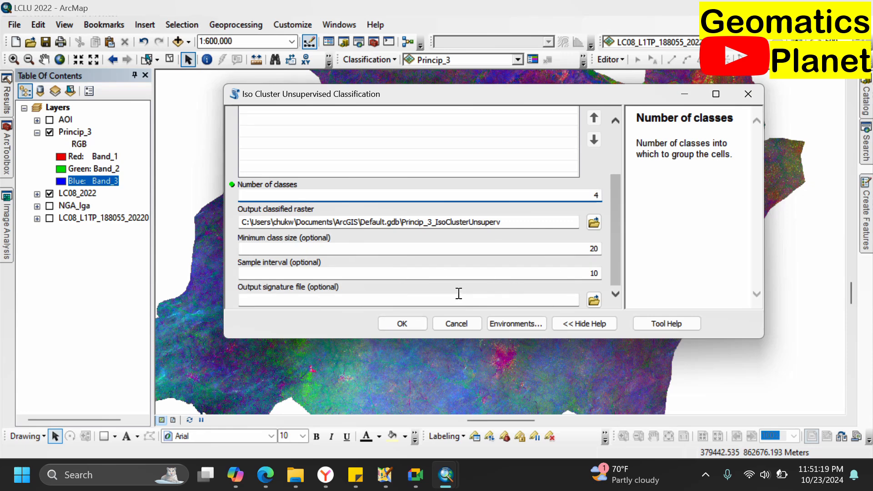
click(593, 299)
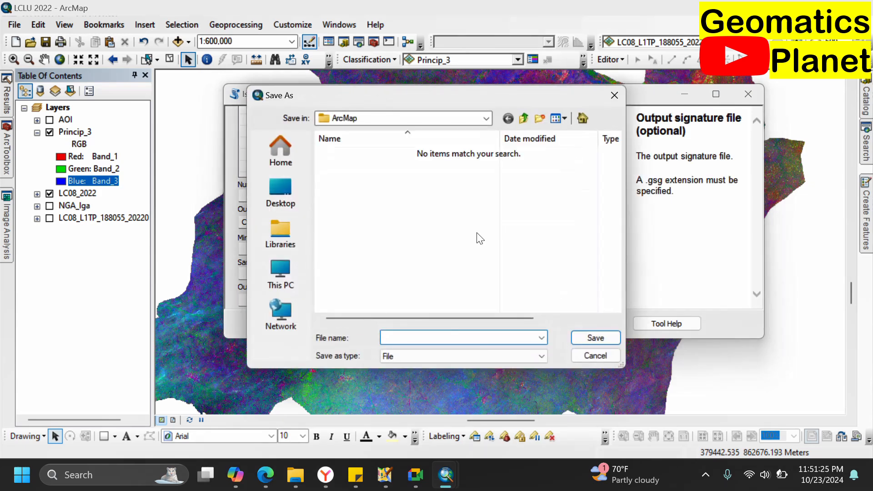
click(582, 119)
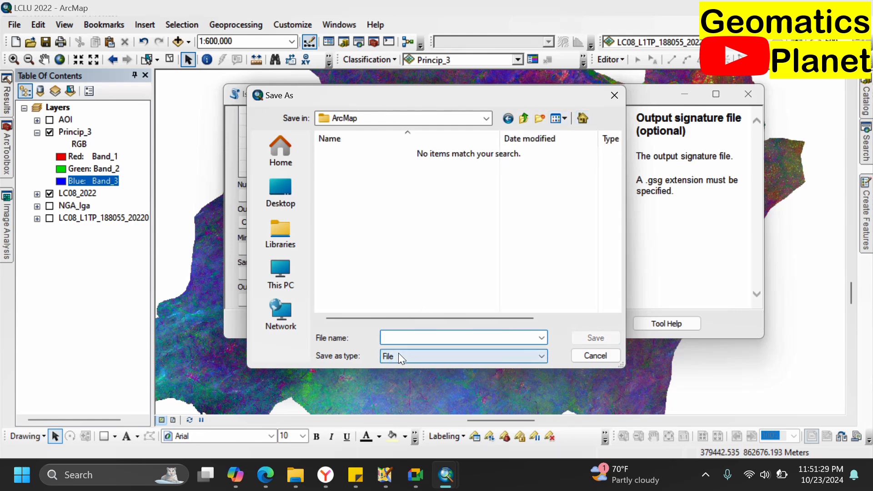
text(sig2022)
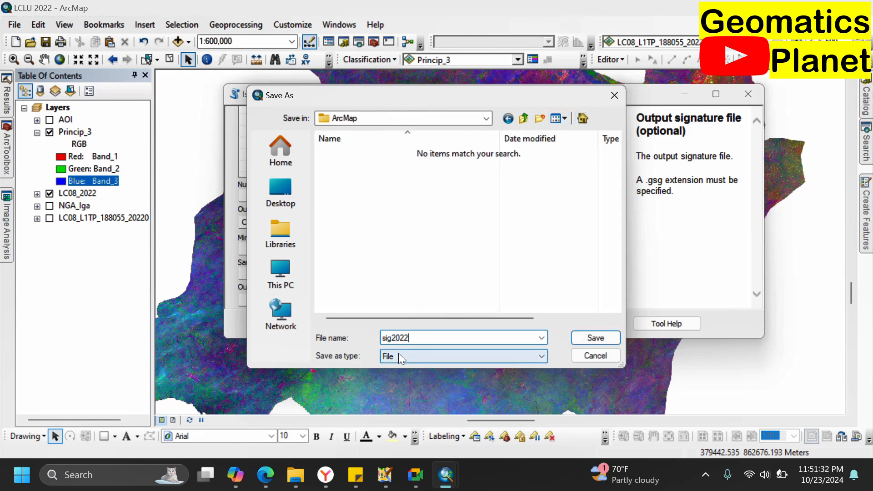
click(589, 342)
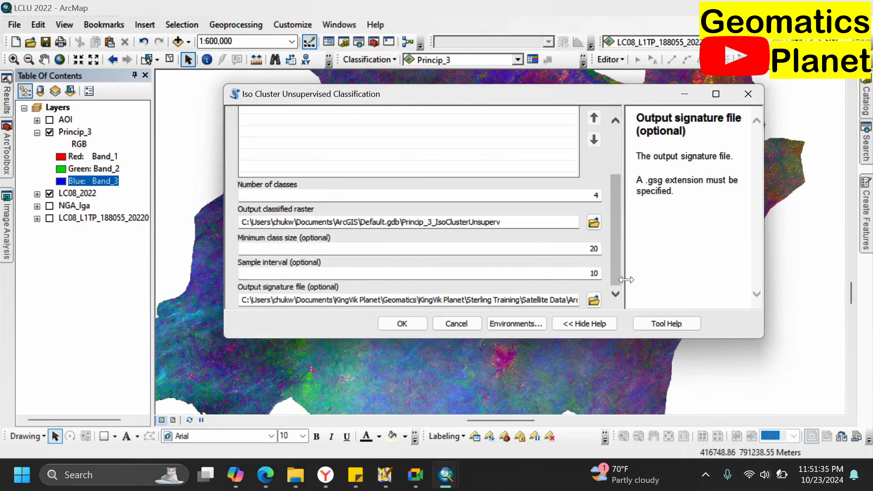
click(400, 323)
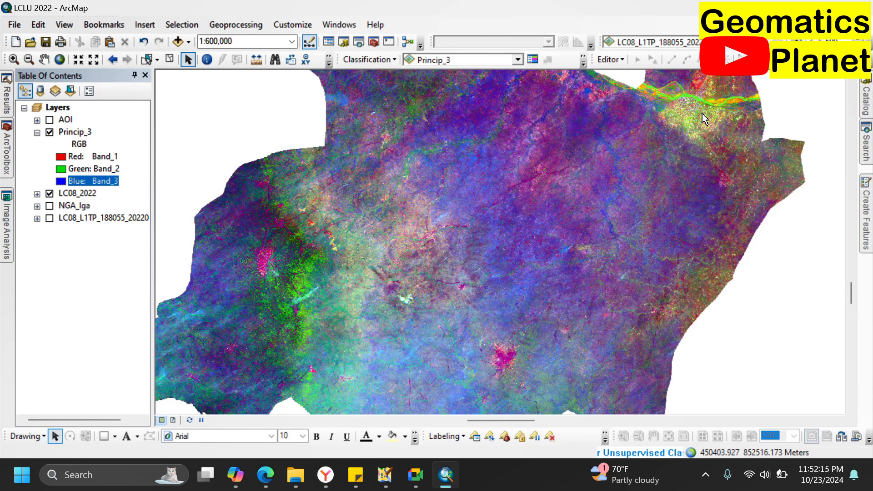
click(667, 94)
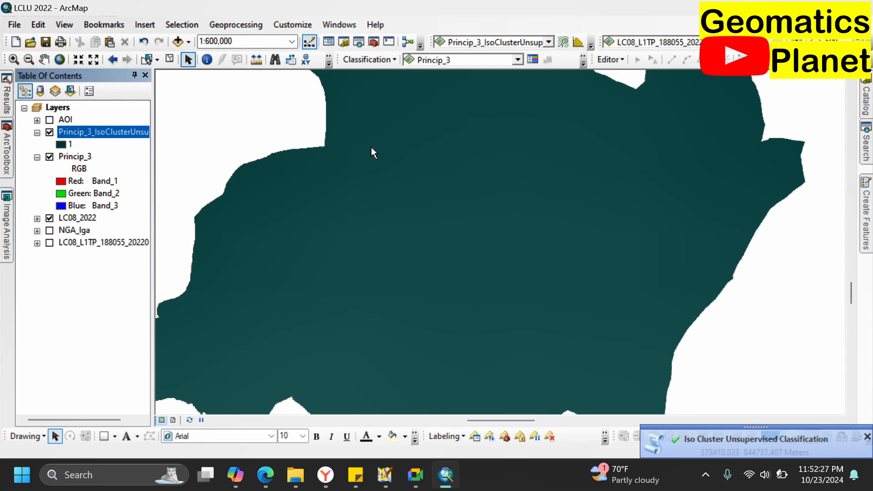
Step: Examine the pixel counts per class in the attribute table of the Princip_3_IsoClusterUnsuperv layer
click(60, 143)
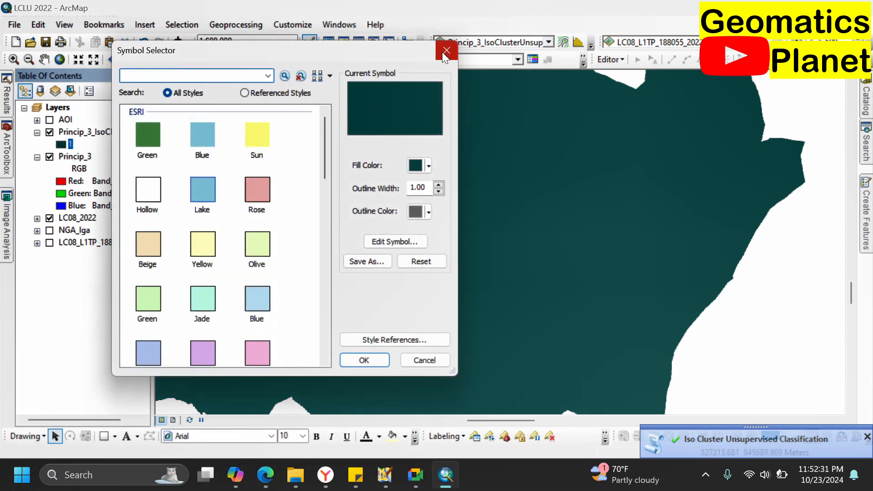
click(444, 52)
right_click(89, 132)
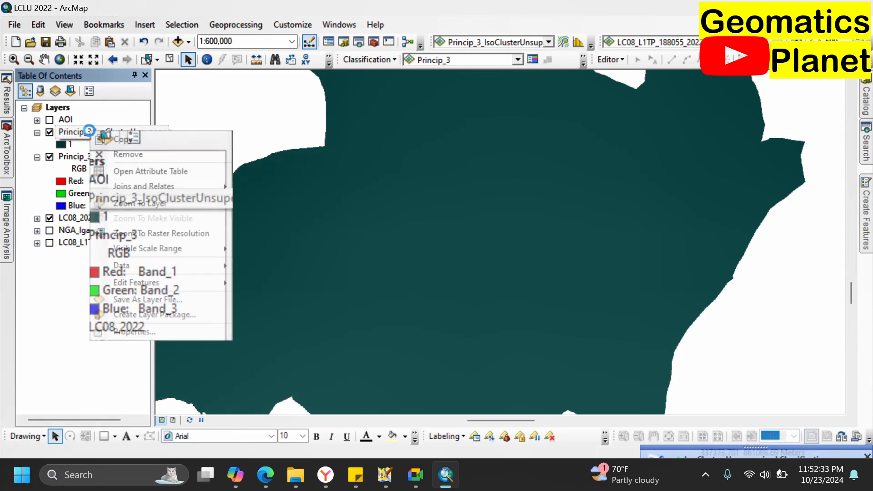
click(115, 171)
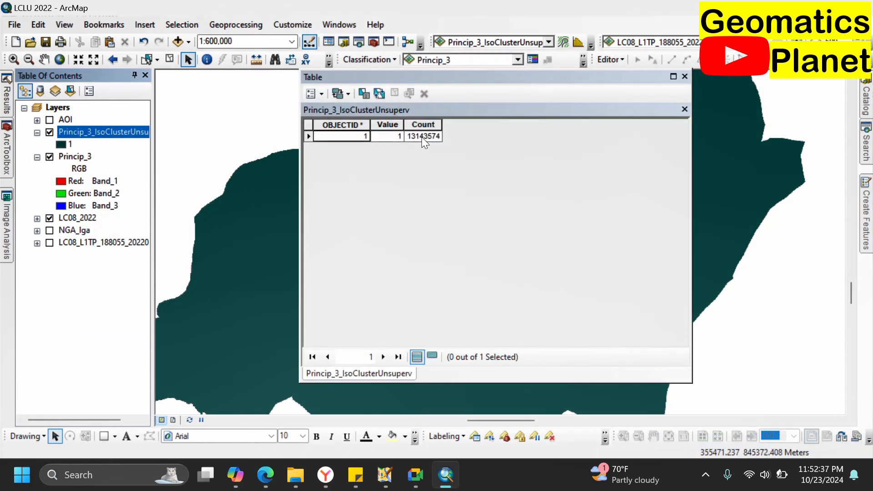
click(421, 137)
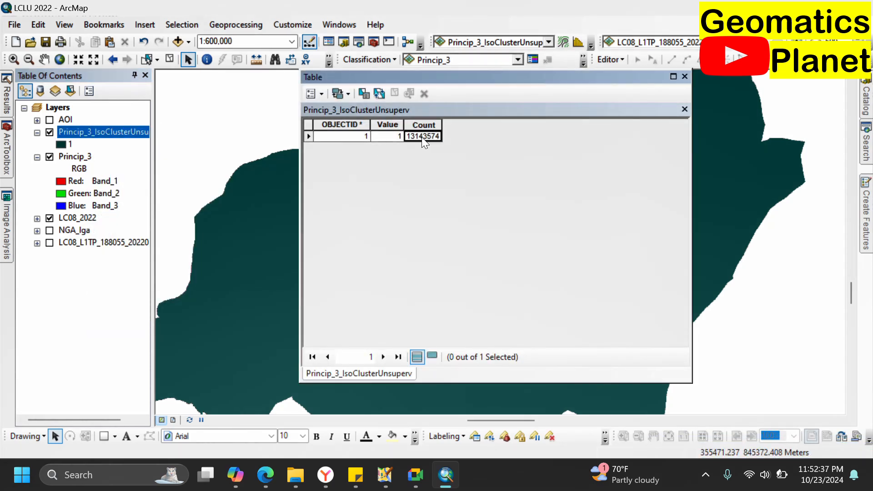
click(684, 77)
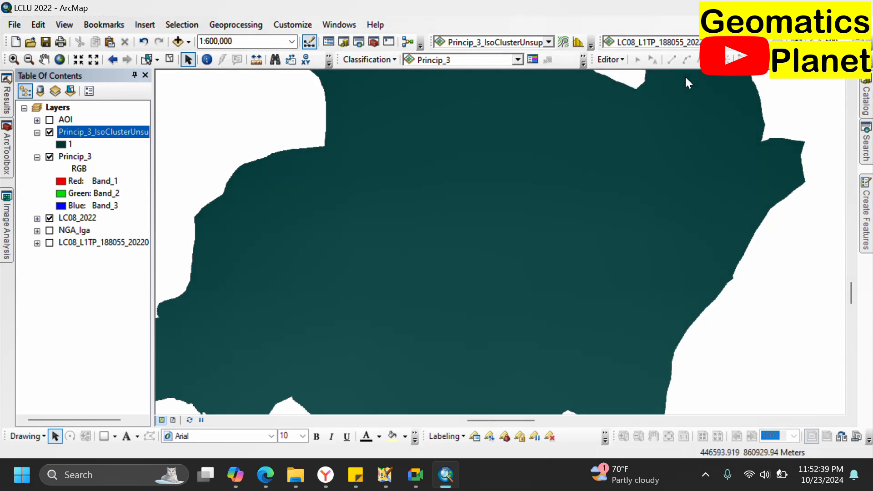
Step: Start another Iso Cluster Unsupervised Classification and replace Princip_3 with LC08_2022 as the input raster
click(10, 143)
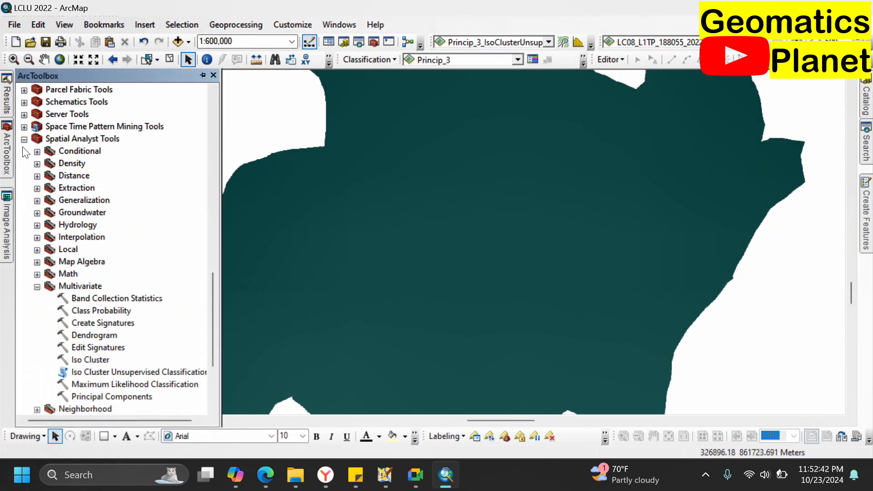
click(382, 57)
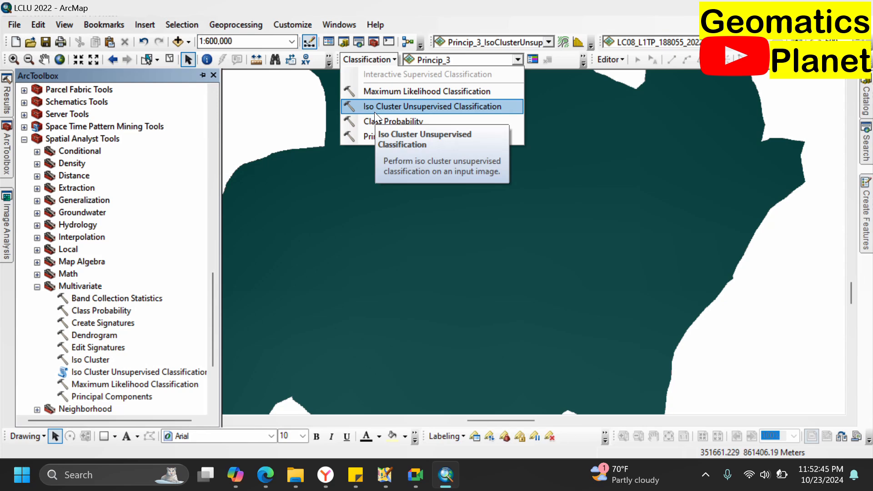
click(375, 109)
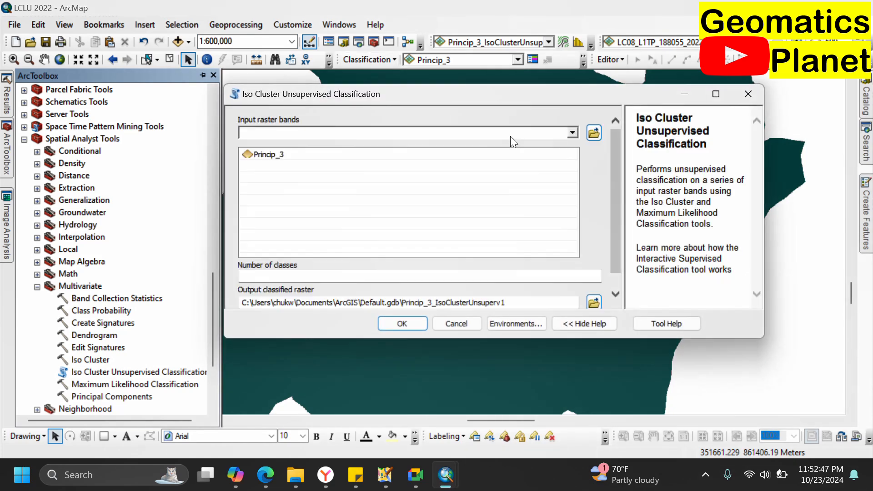
click(570, 130)
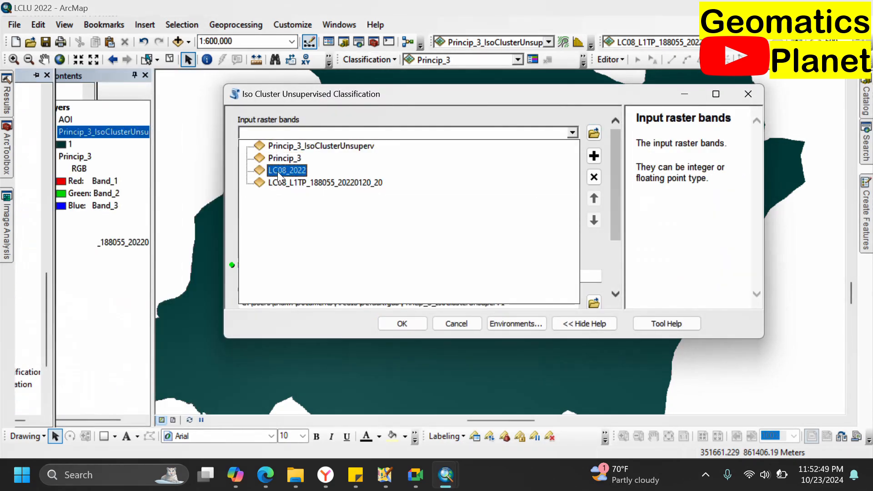
click(291, 169)
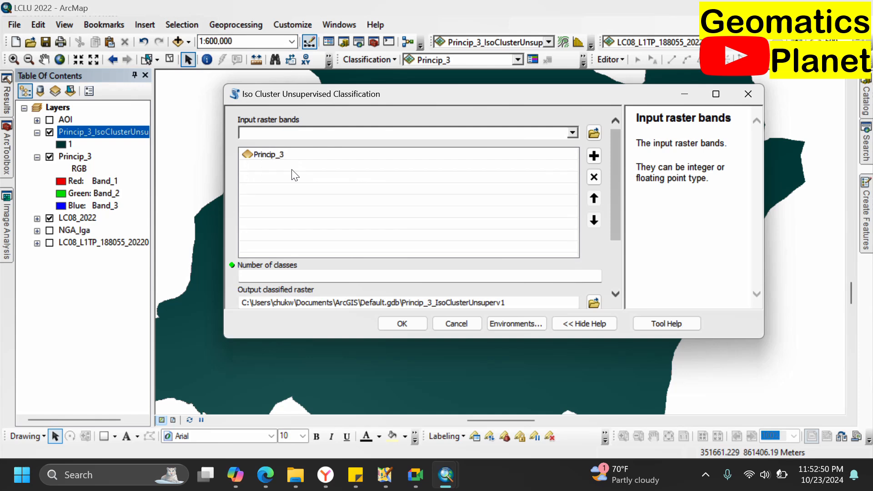
click(332, 155)
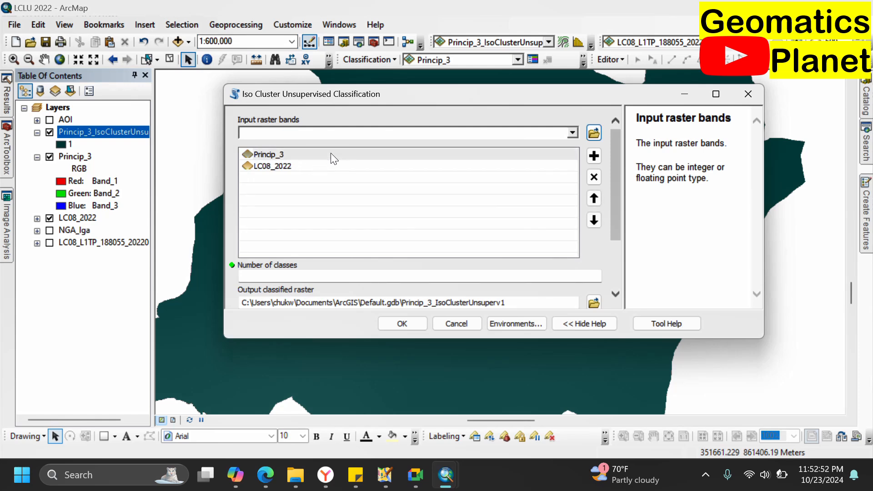
click(595, 179)
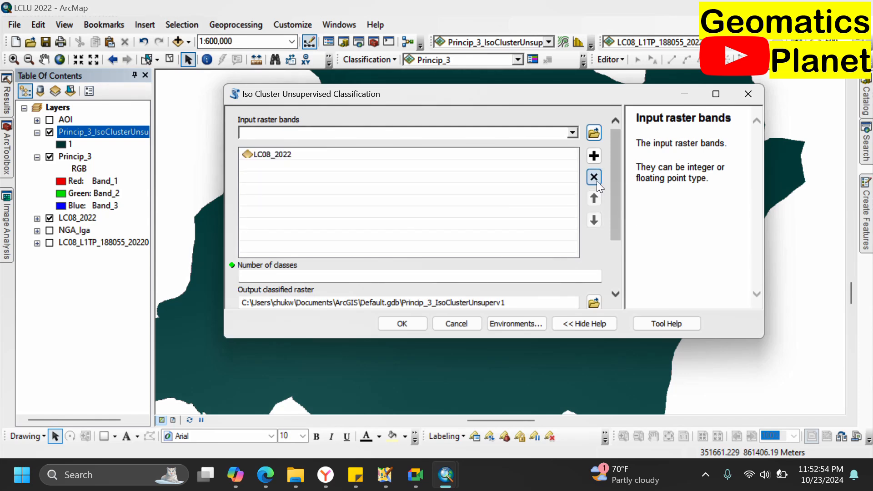
Step: Run the LC08_2022 classification with 5 classes and remove the earlier Princip_3_IsoClusterUnsuperv layer from the map
click(387, 277)
text(5)
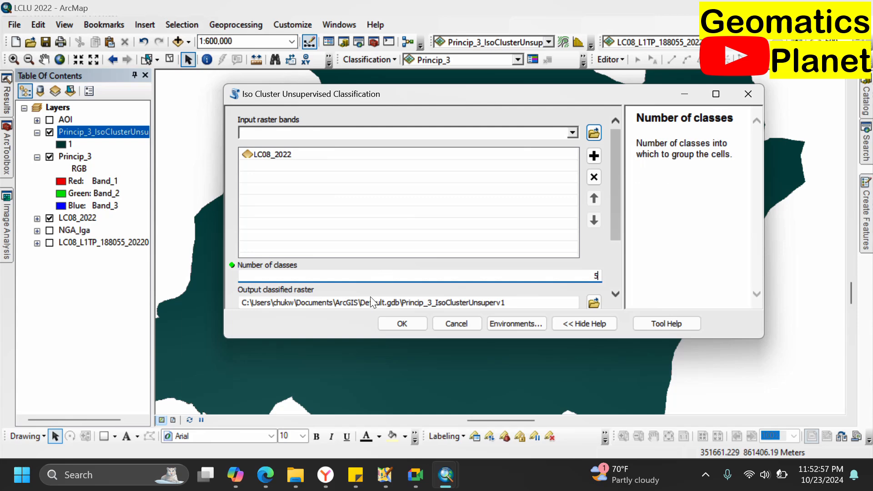
click(419, 326)
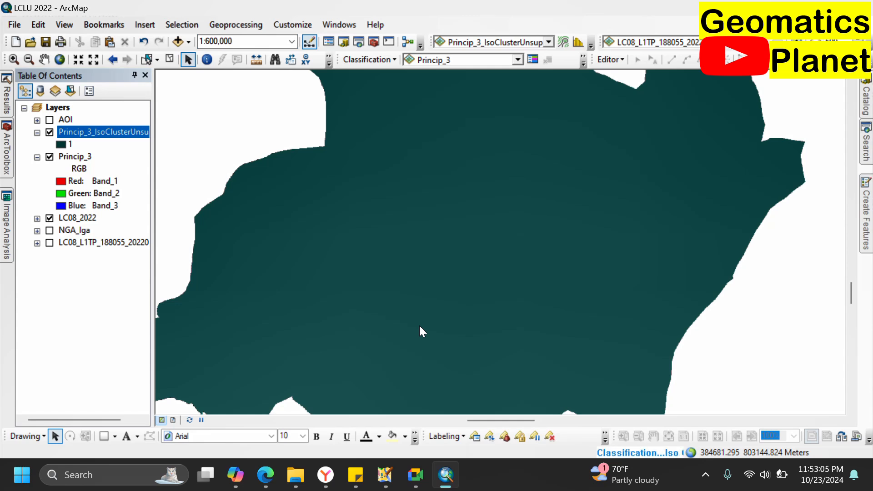
right_click(116, 132)
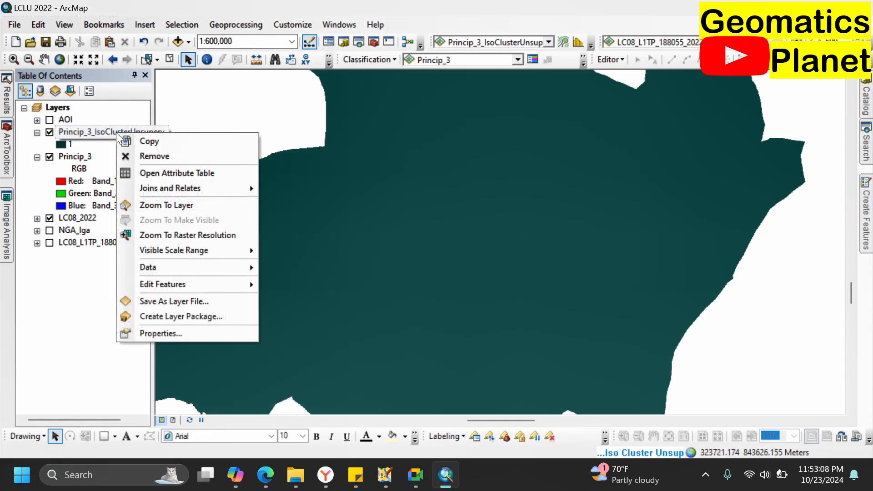
click(129, 153)
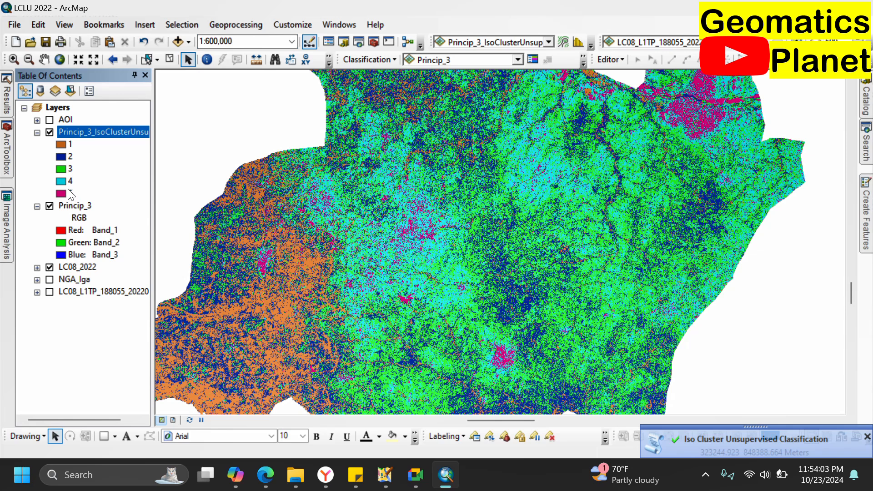
Step: Add a Text field named Class with a length of 50 to the attribute table of the Princip_3_IsoClusterUnsuperv1 layer
right_click(85, 132)
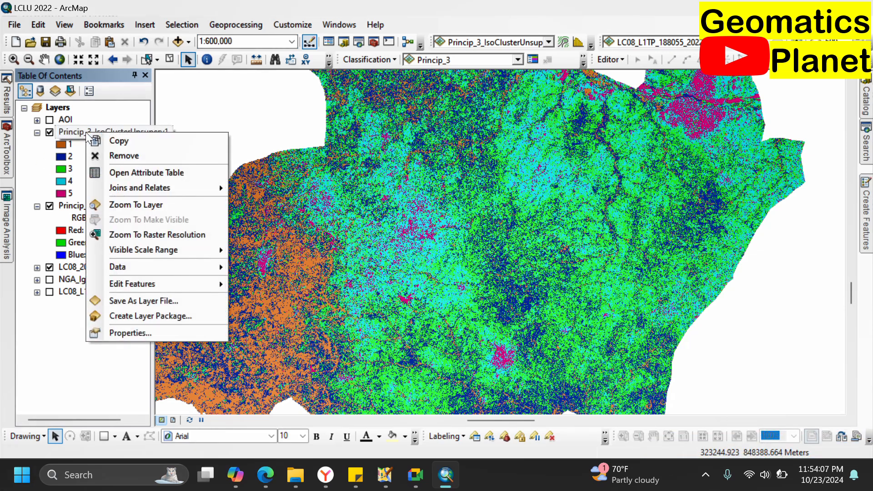
click(111, 172)
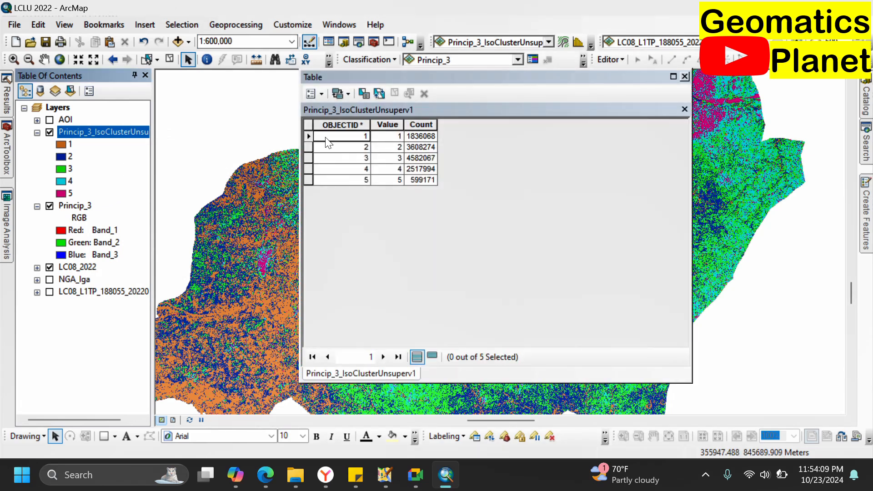
click(320, 94)
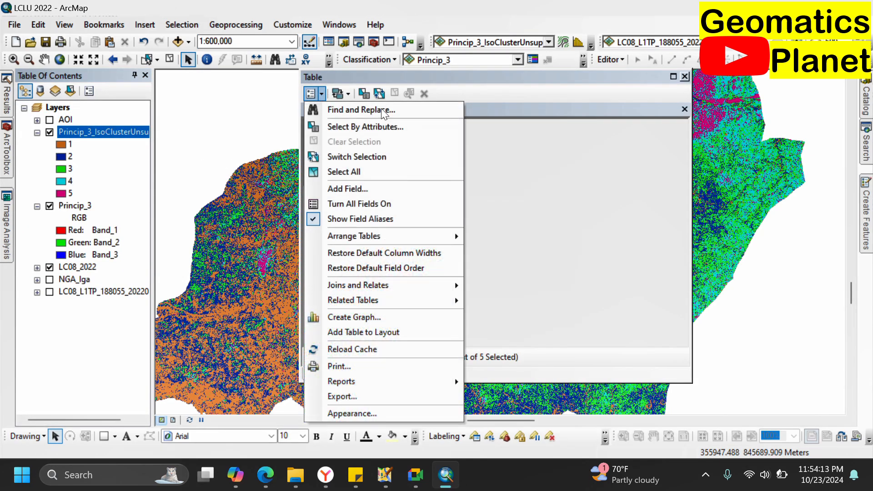
click(349, 186)
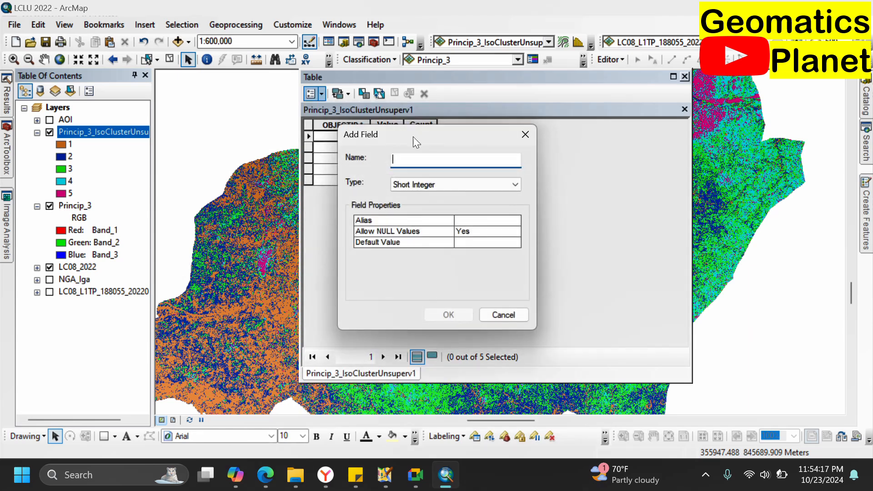
text(Class)
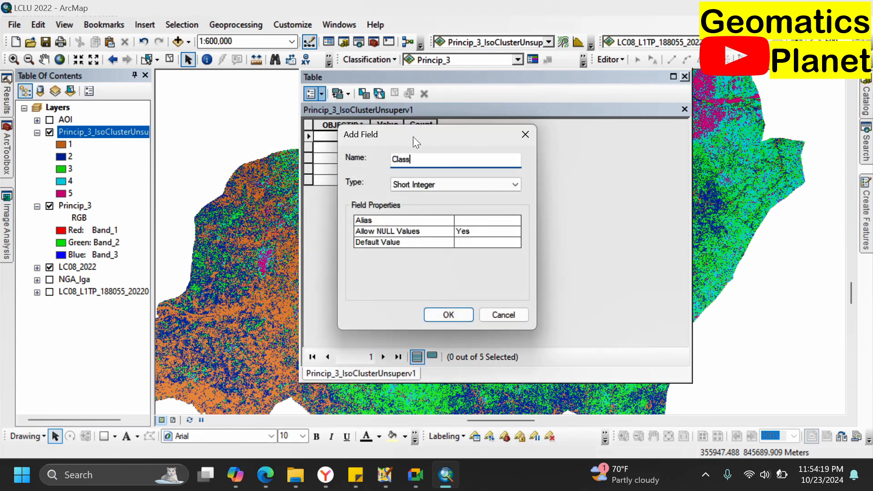
click(435, 183)
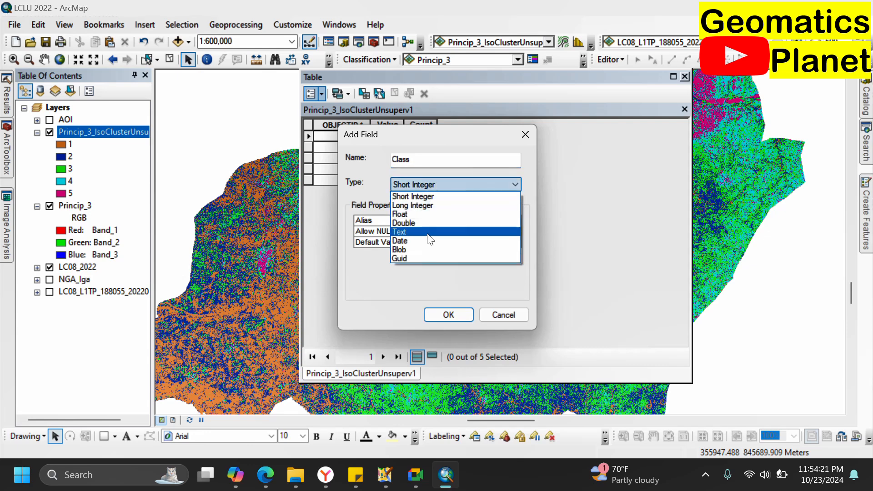
click(428, 232)
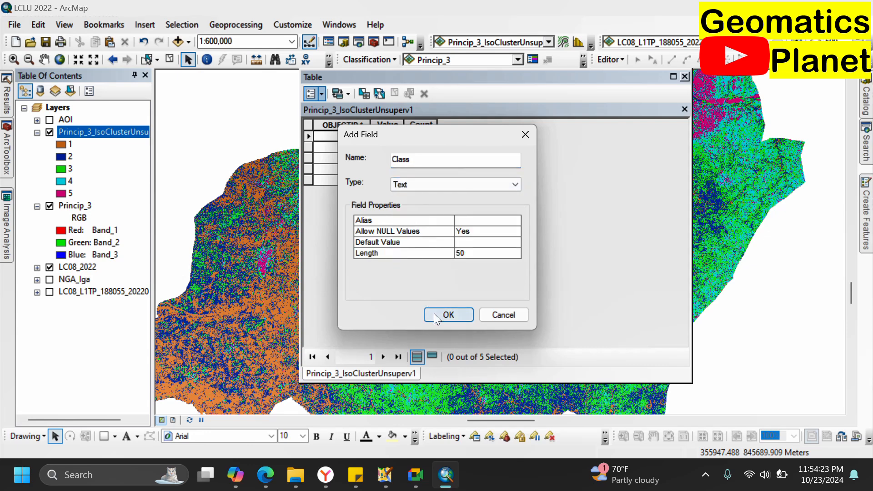
click(448, 314)
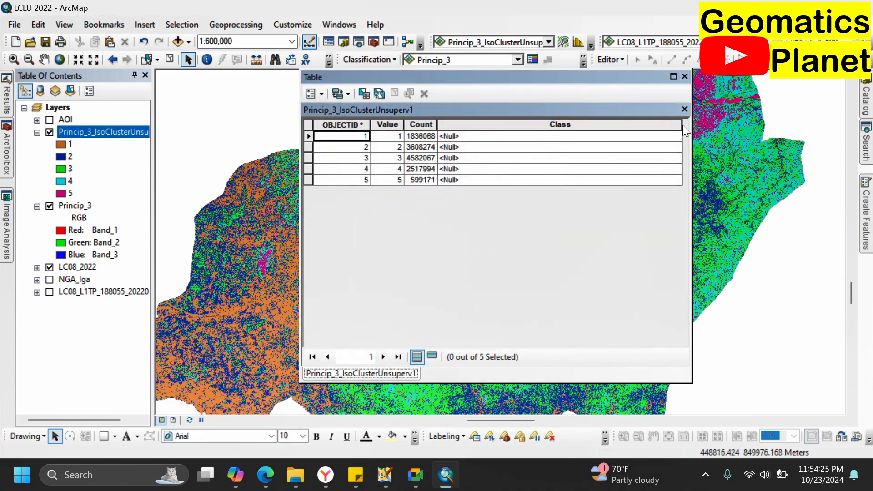
Step: Narrow the Class column and move the attribute table aside to uncover more of the classified map
drag(680, 119, 488, 126)
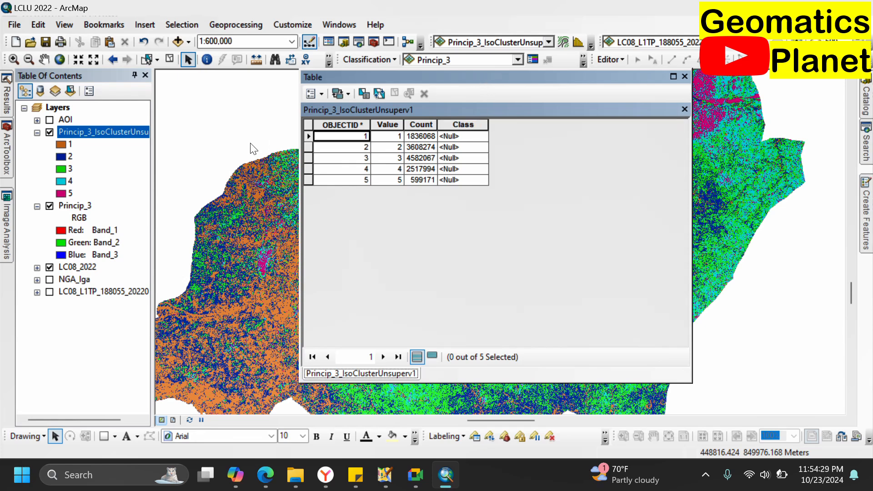
drag(481, 75, 764, 148)
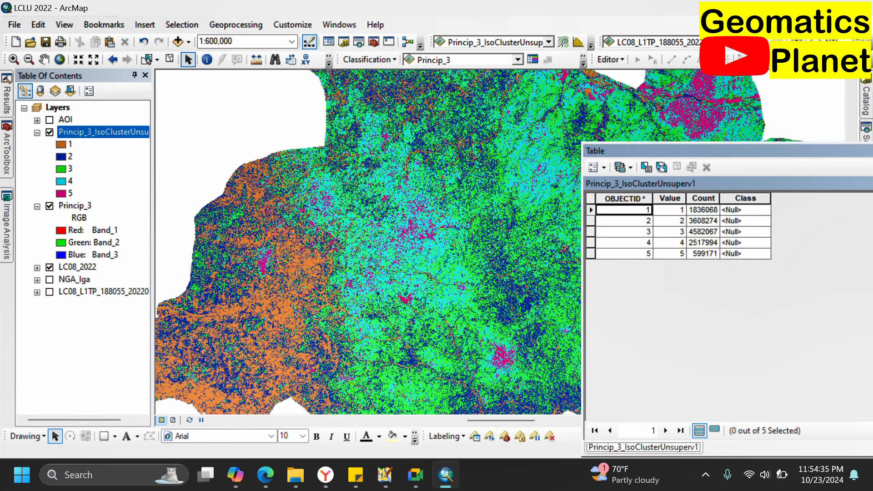
Step: Hide the Princip_3 layer and swipe Princip_3_IsoClusterUnsuperv1 aside to compare the classification with the LC08_2022 image beneath
click(50, 206)
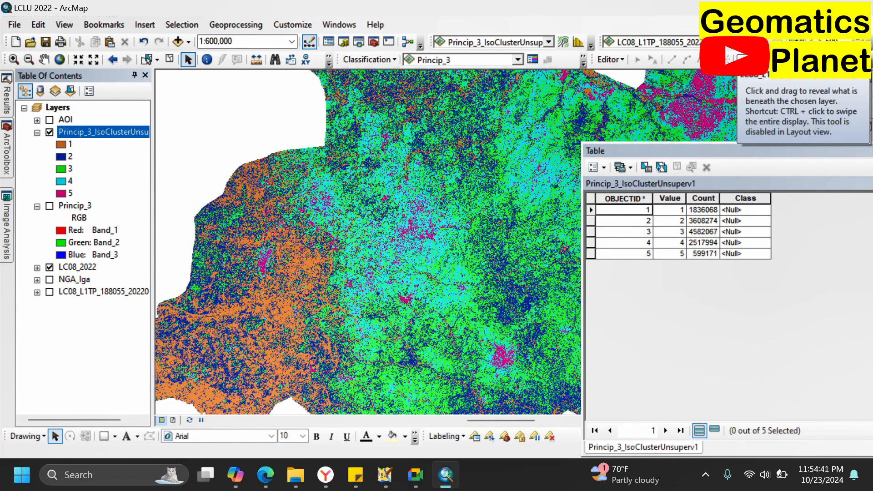
click(720, 42)
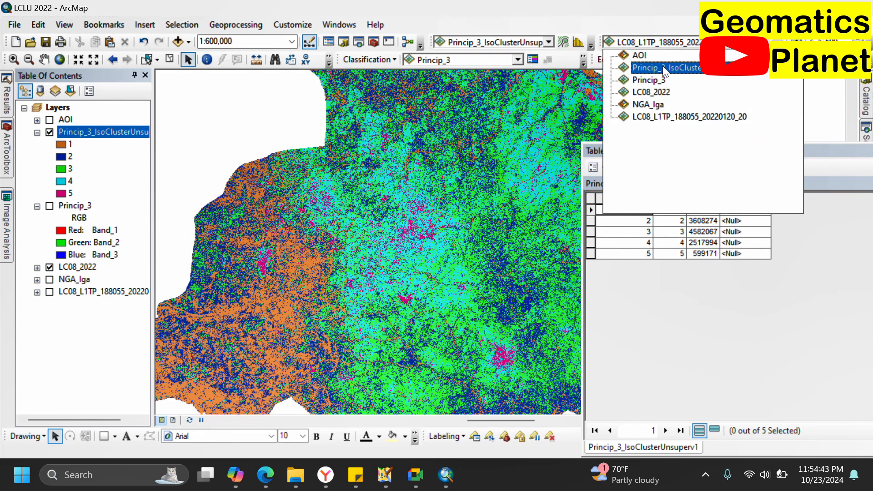
click(666, 20)
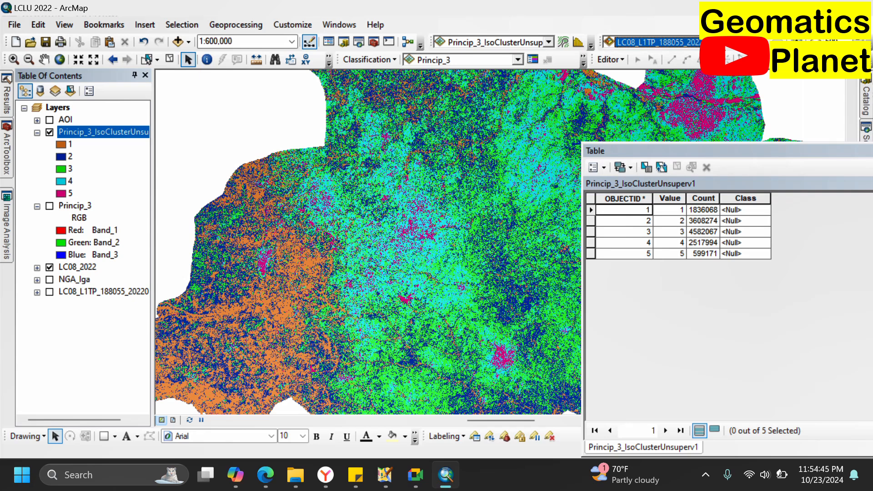
click(720, 43)
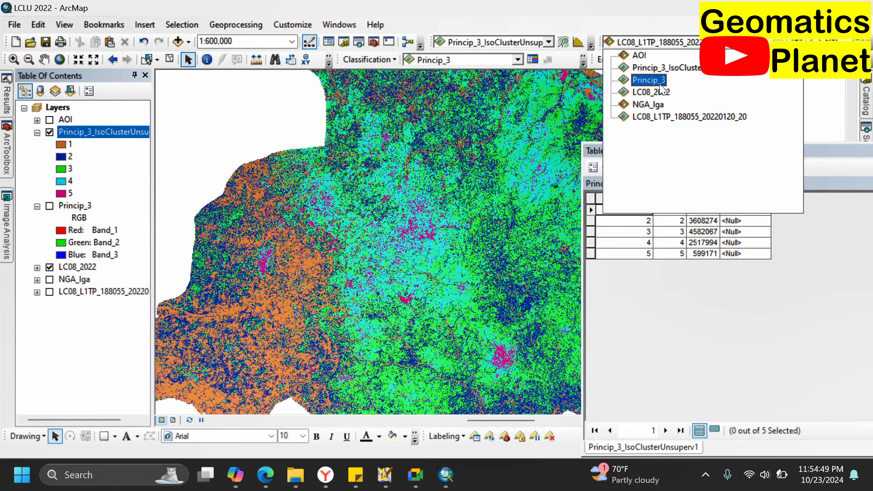
click(682, 68)
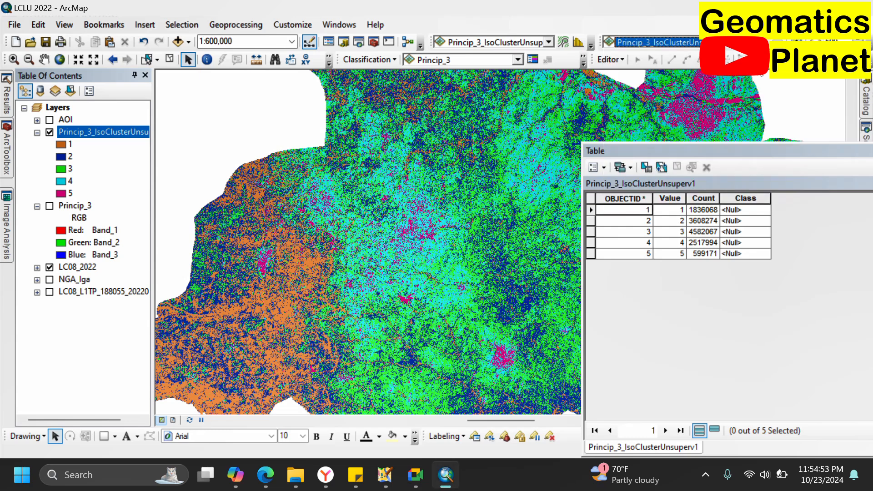
click(797, 42)
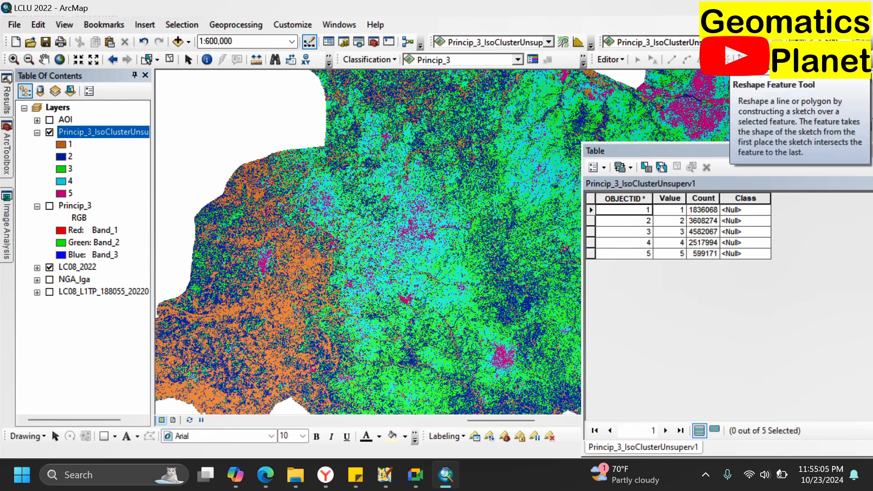
drag(383, 210, 421, 135)
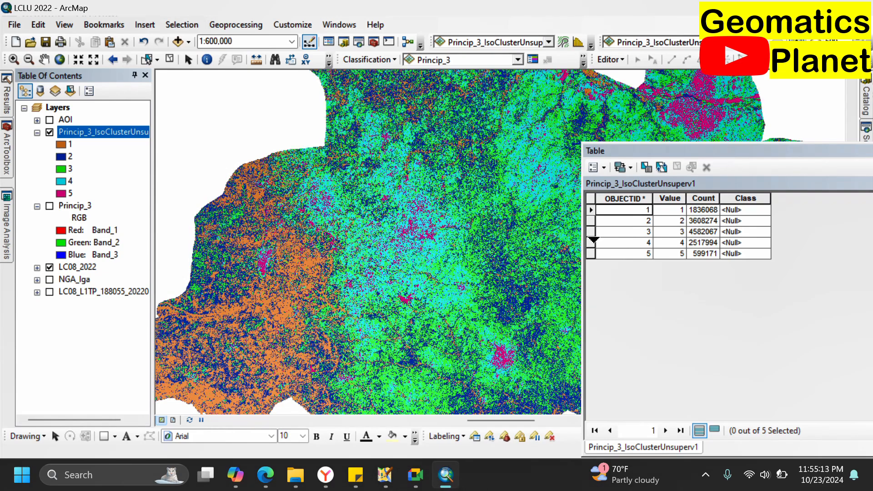
Step: Start an edit session on the classification layer and enter Built Up Area as the Class of value 5
click(591, 254)
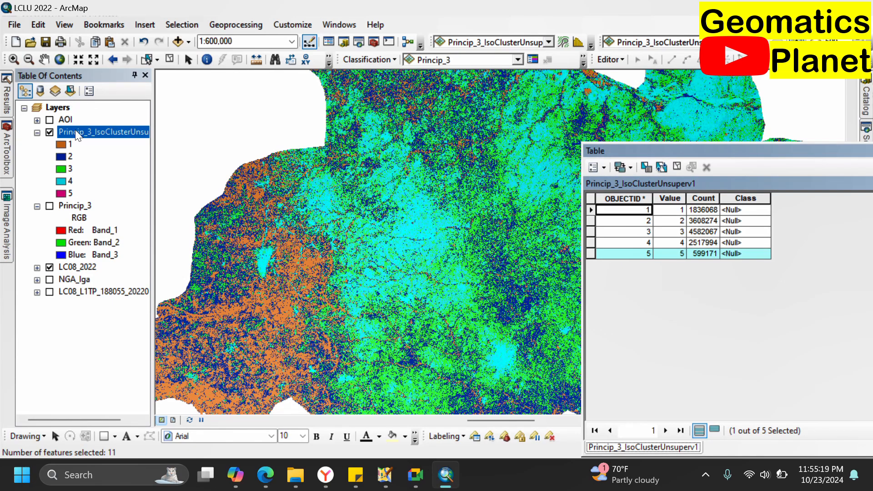
right_click(87, 136)
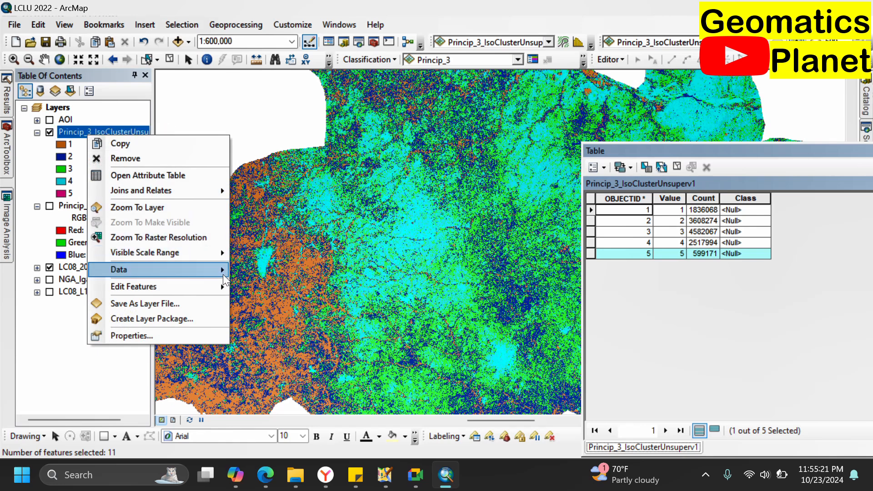
click(244, 290)
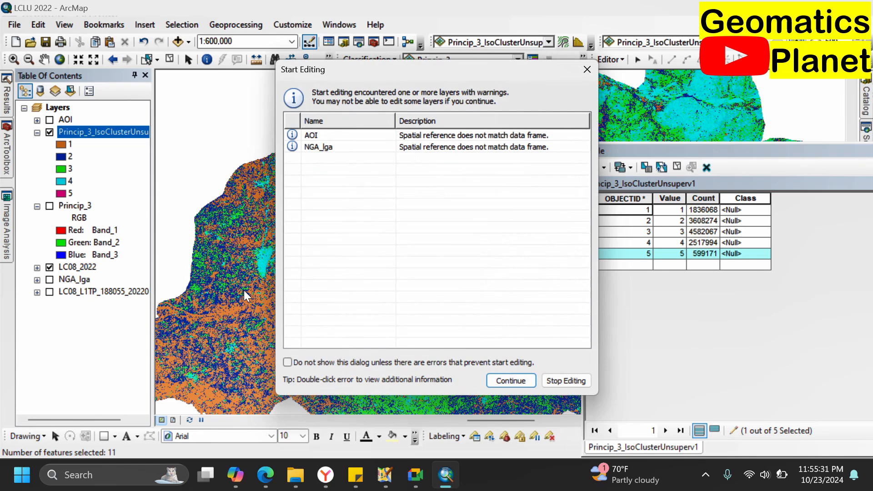
click(496, 379)
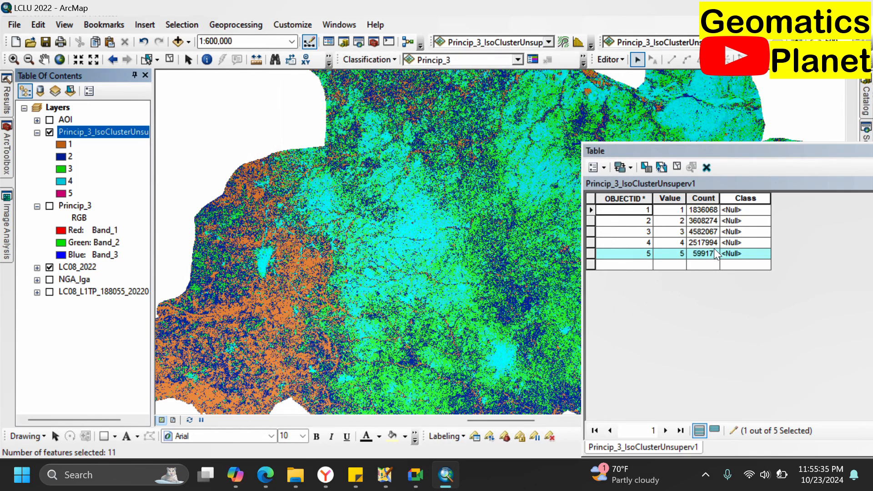
click(728, 252)
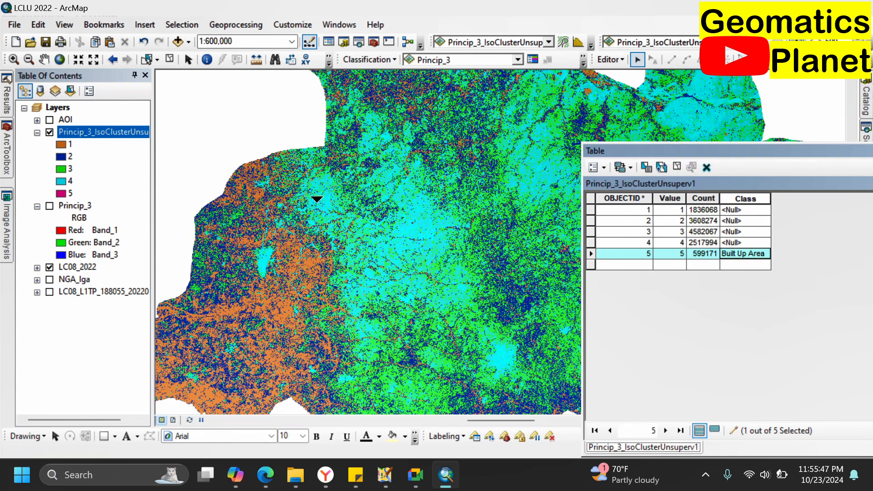
Step: Clear the table selection and compare the classified map with the underlying LC08_2022 image at 1:125,000 using the Swipe tool
drag(360, 249, 316, 86)
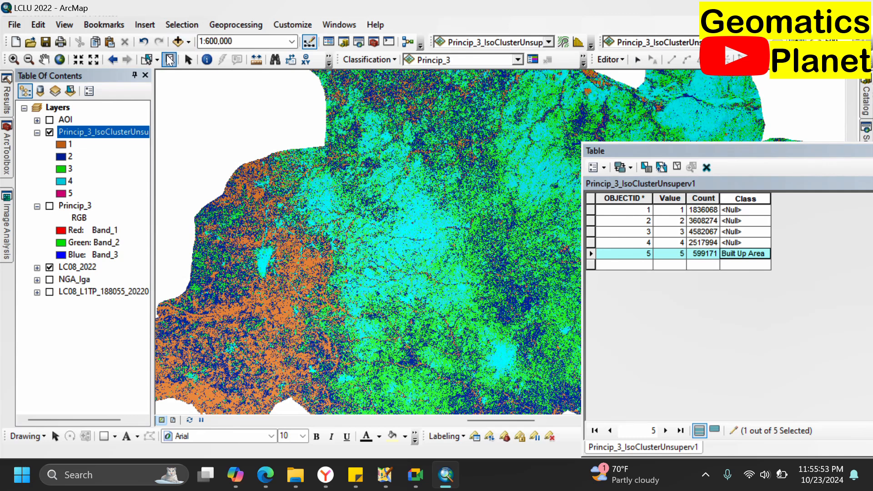
click(169, 59)
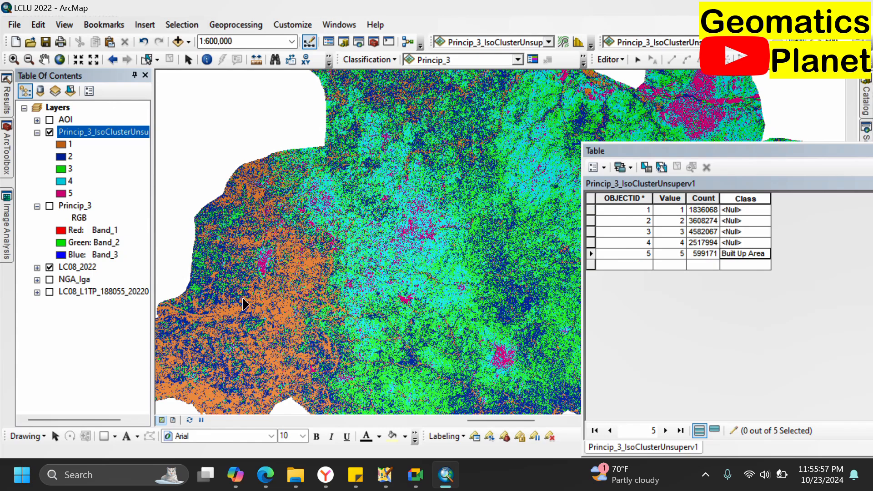
scroll(396, 175, up, 3)
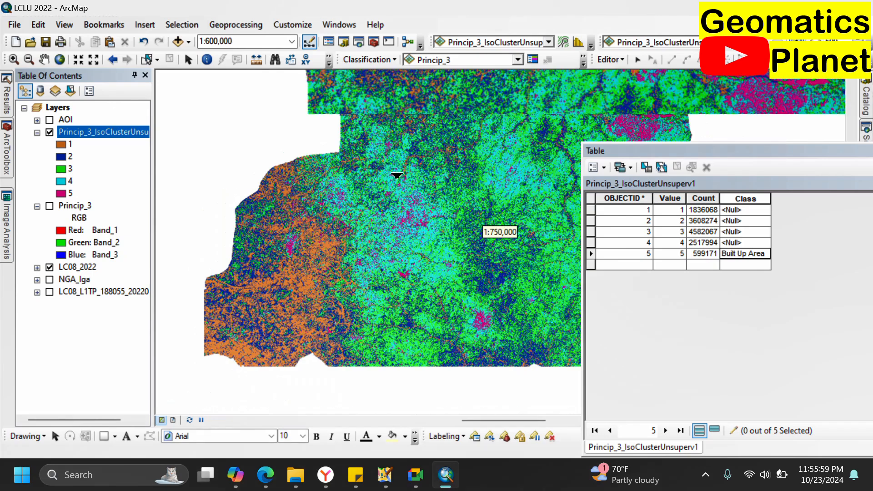
scroll(396, 175, up, 3)
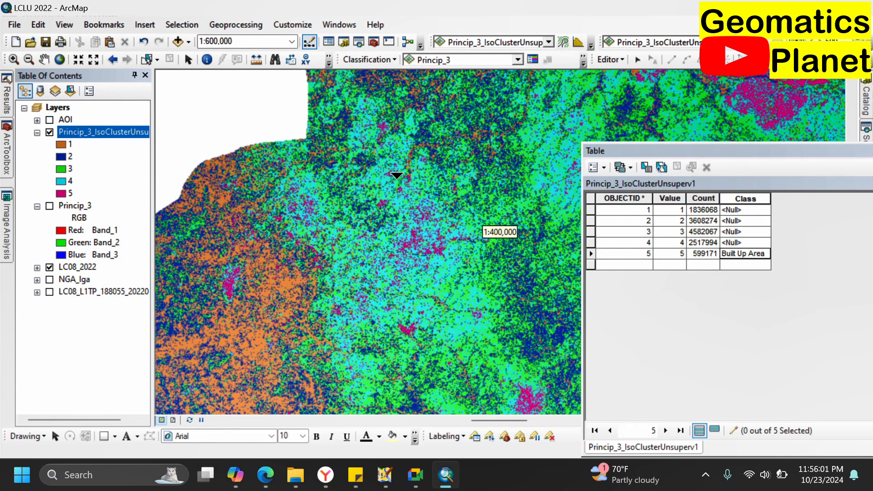
scroll(396, 175, up, 2)
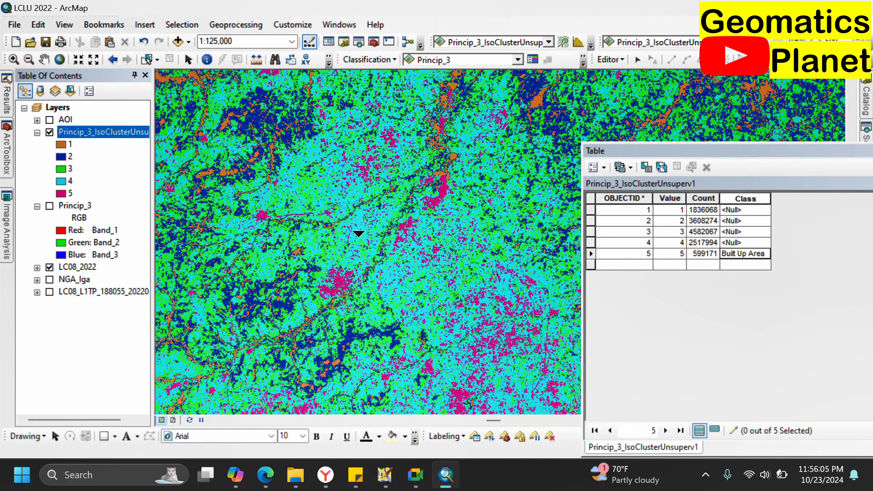
drag(293, 173, 356, 70)
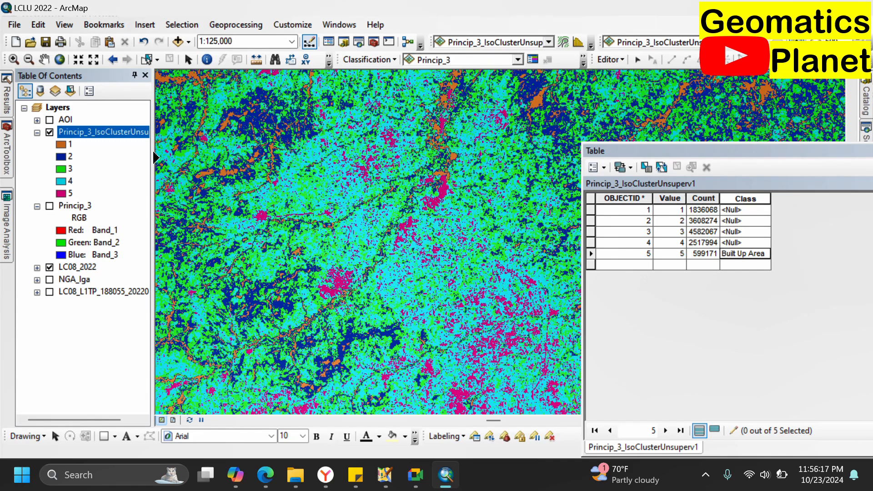
Step: Change the symbol of class 4 in the classification layer to the yellow Sun fill
double_click(64, 181)
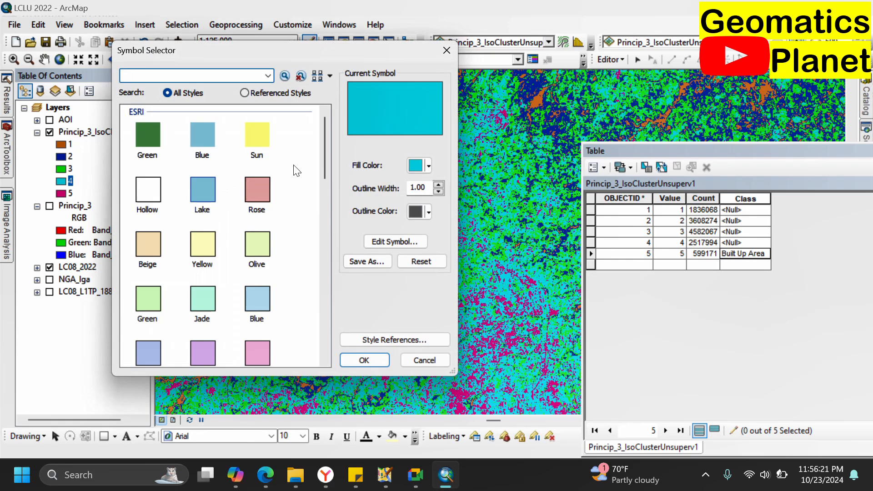
click(257, 136)
click(355, 360)
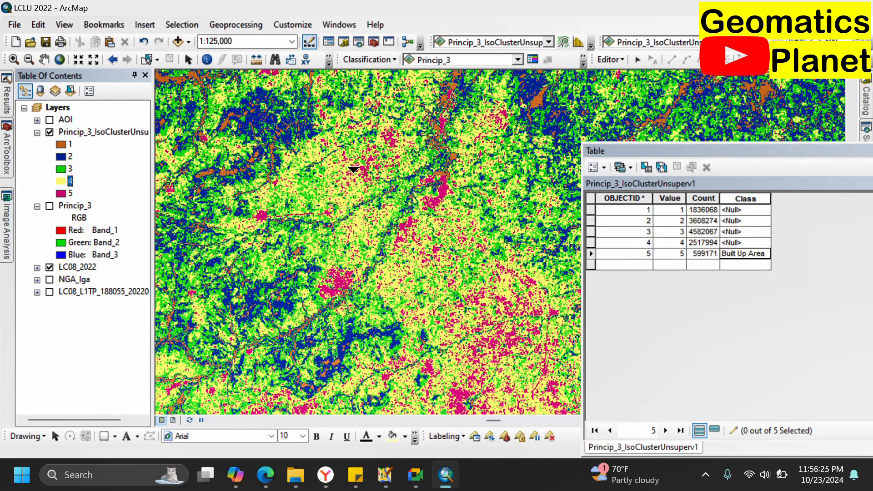
Step: Swipe the classification to check the yellow areas against the image, and enter Farmland as the Class of value 4
drag(343, 156, 372, 132)
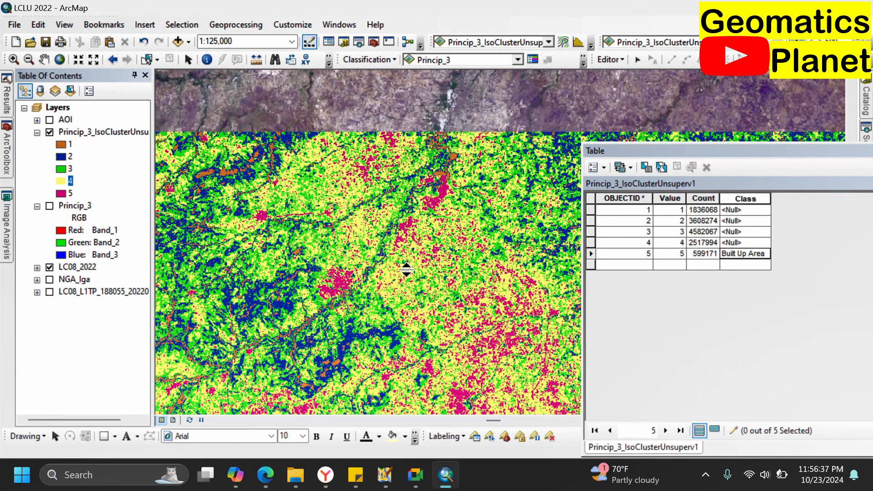
drag(406, 270, 368, 71)
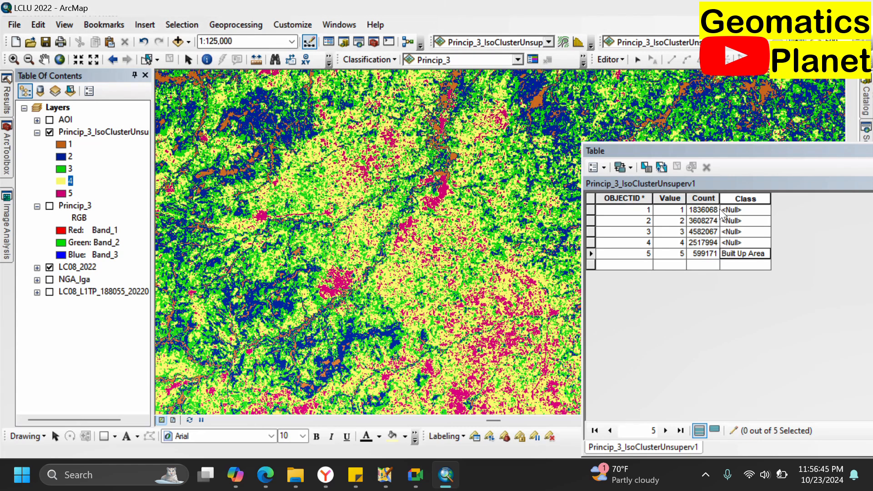
click(728, 242)
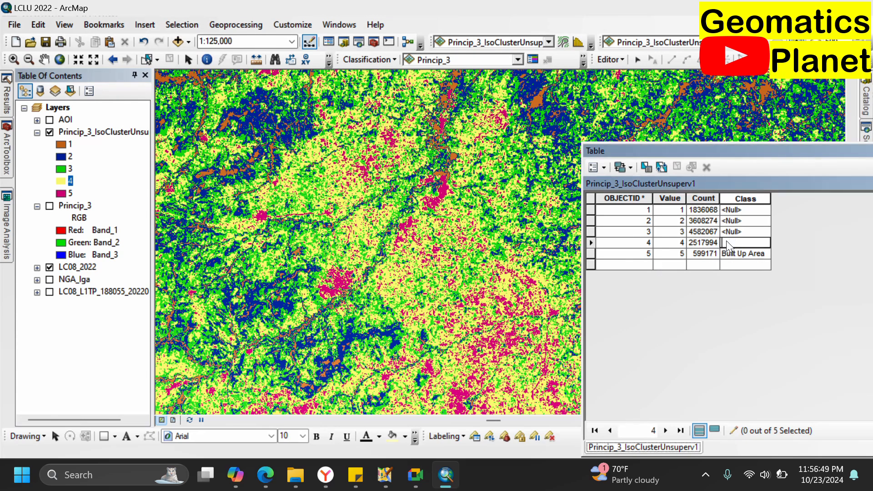
text(Farmland)
Step: Check where class 1 lies by swiping and selecting its row, and enter Water as the Class of value 1
drag(401, 201, 313, 142)
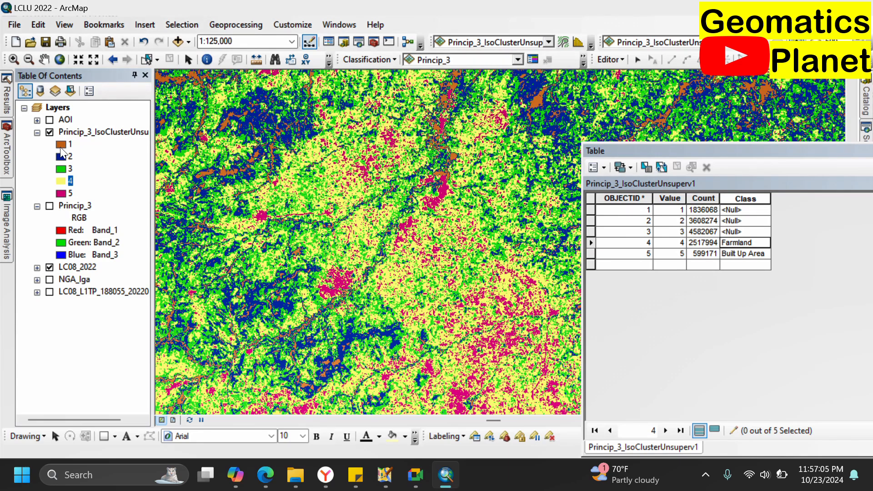
click(589, 209)
scroll(415, 241, up, 3)
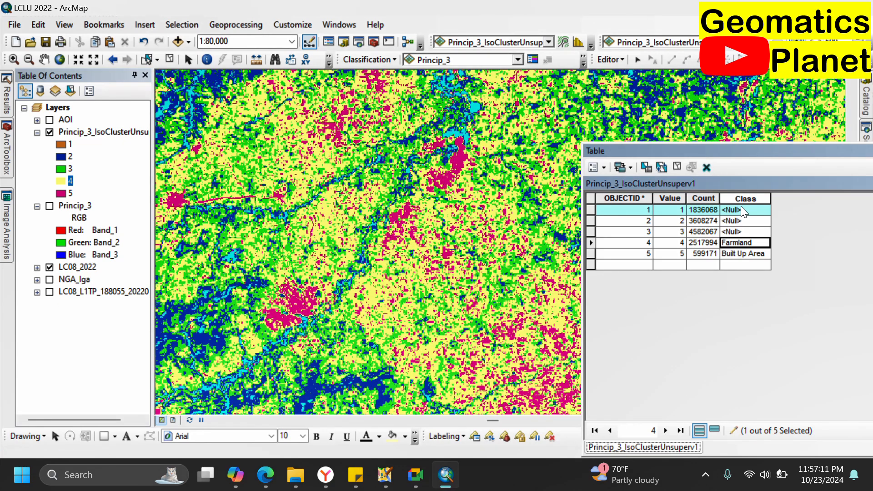
click(741, 209)
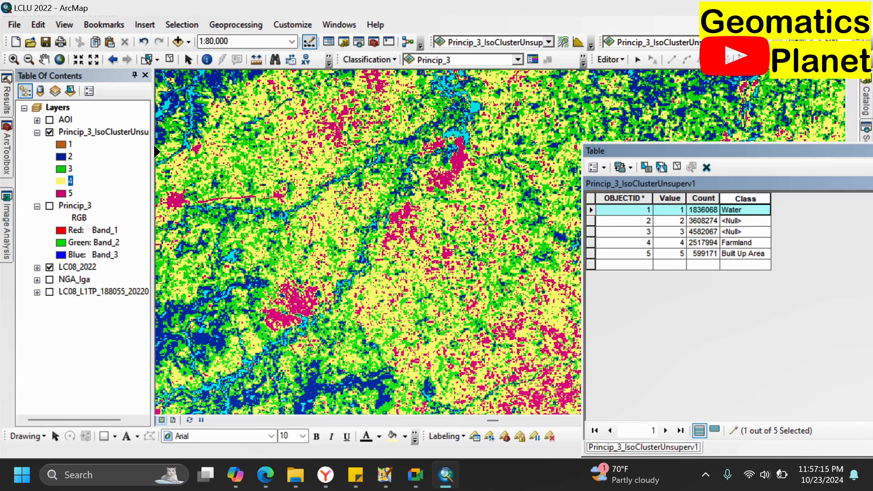
Step: Swipe the classification at several scales to check the blue areas against the image, and enter Wetland as the Class of value 2
drag(229, 340, 247, 327)
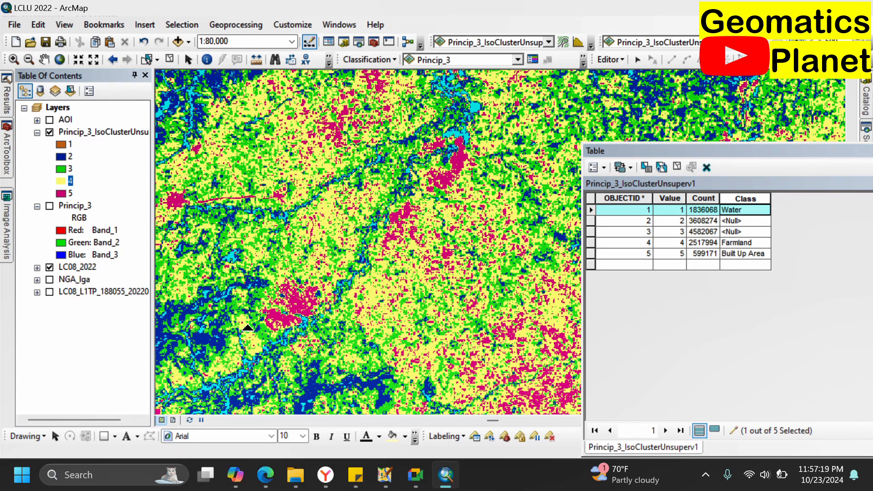
scroll(248, 327, up, 3)
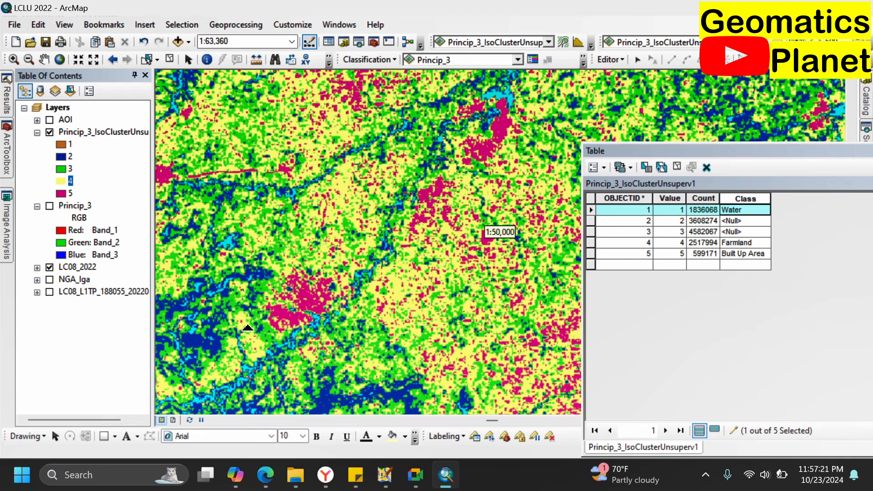
scroll(247, 327, down, 2)
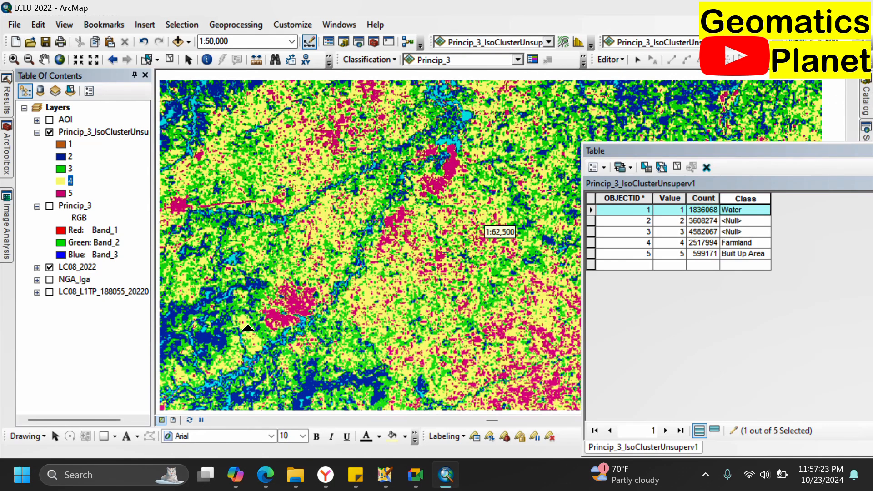
scroll(248, 327, down, 3)
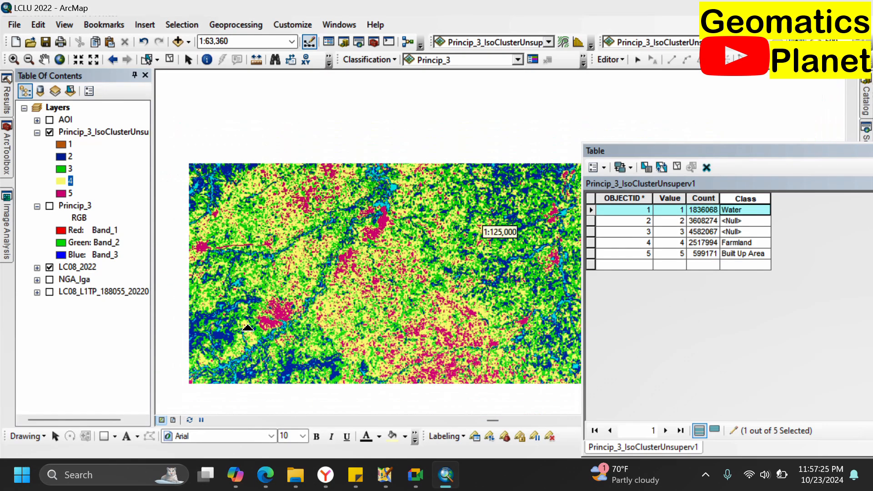
scroll(248, 327, up, 5)
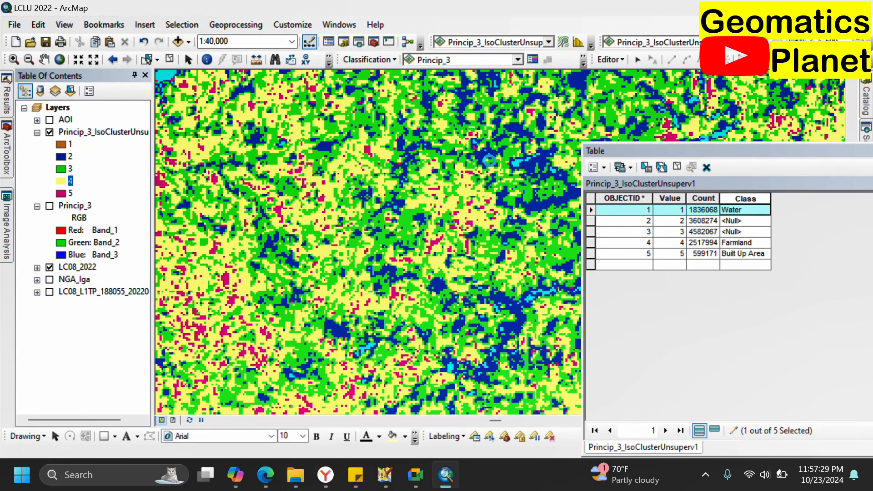
drag(500, 189, 477, 191)
scroll(495, 229, down, 4)
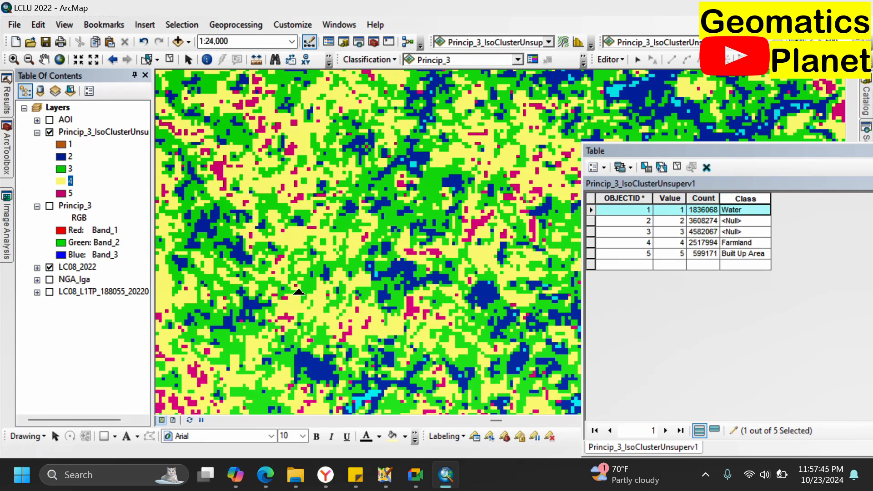
scroll(378, 270, up, 2)
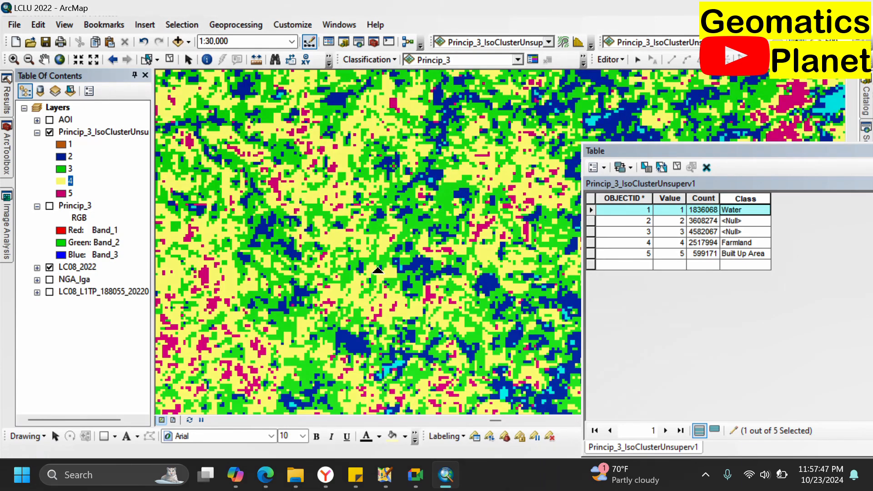
scroll(377, 270, up, 4)
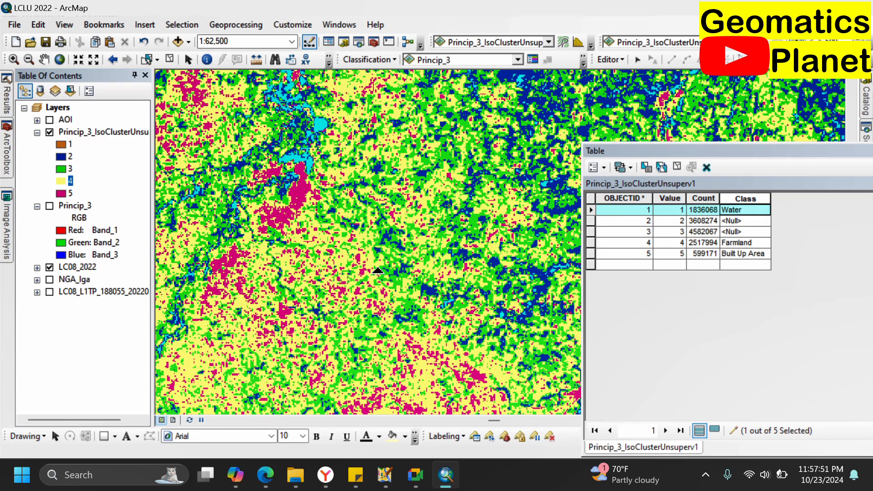
drag(345, 155, 436, 176)
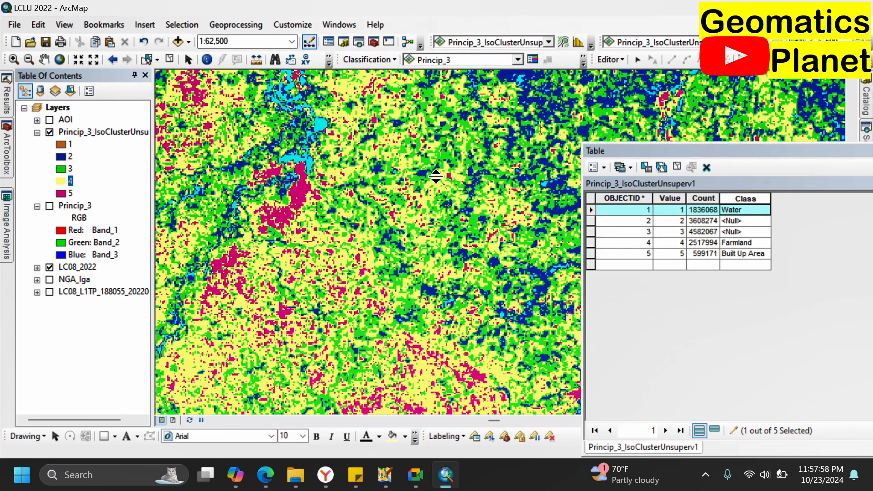
click(749, 221)
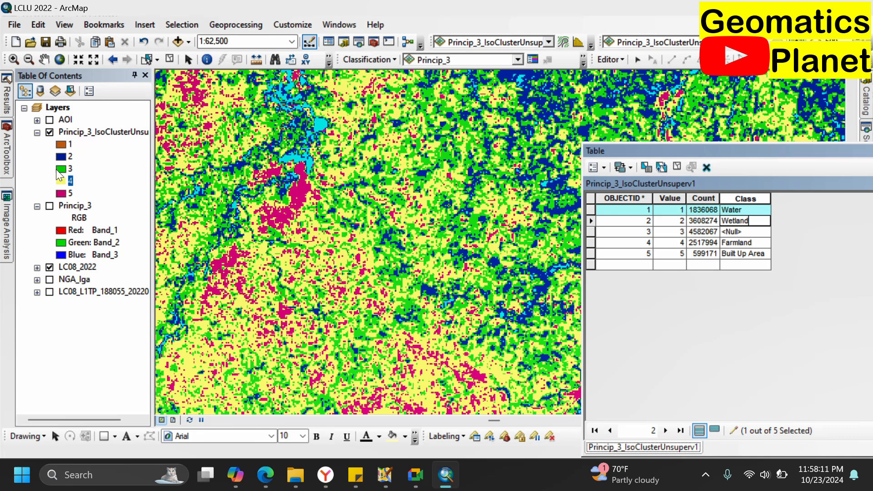
Step: Compare the classification with the LC08_2022 image by swiping at scales out to 1:300,000, and clear the table selection
drag(298, 138, 381, 186)
drag(380, 285, 397, 116)
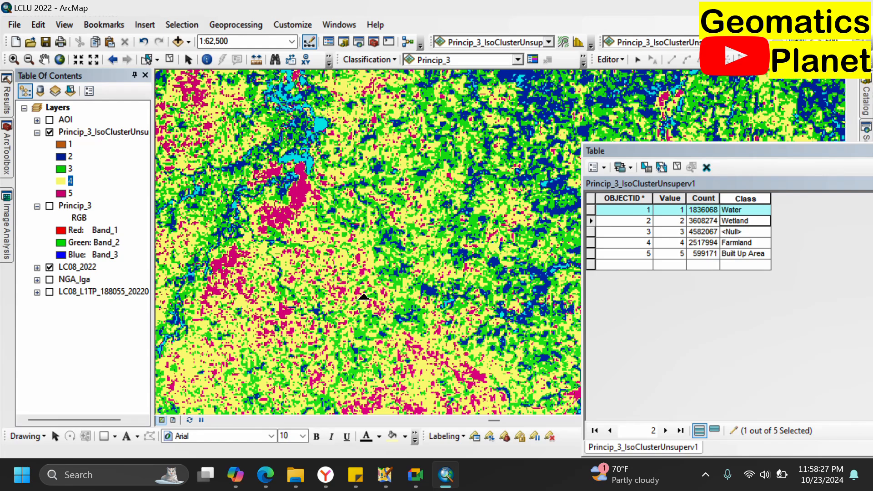
scroll(363, 297, down, 1)
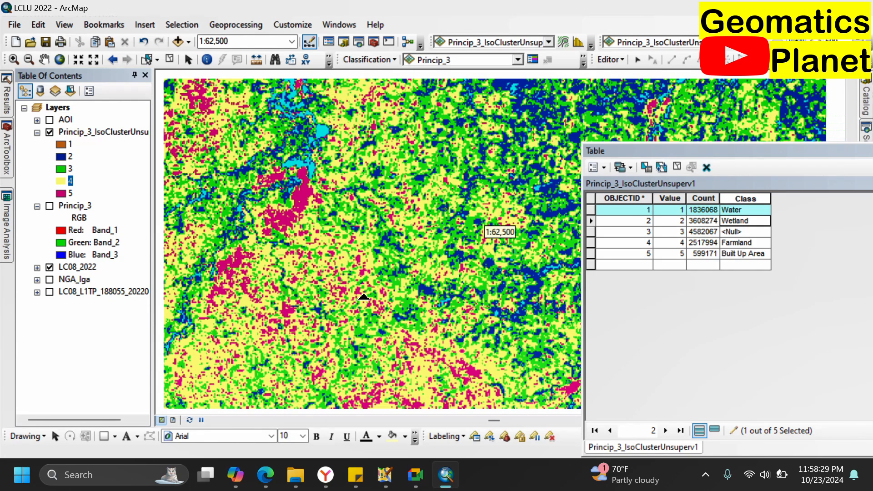
scroll(364, 297, down, 1)
scroll(364, 297, down, 2)
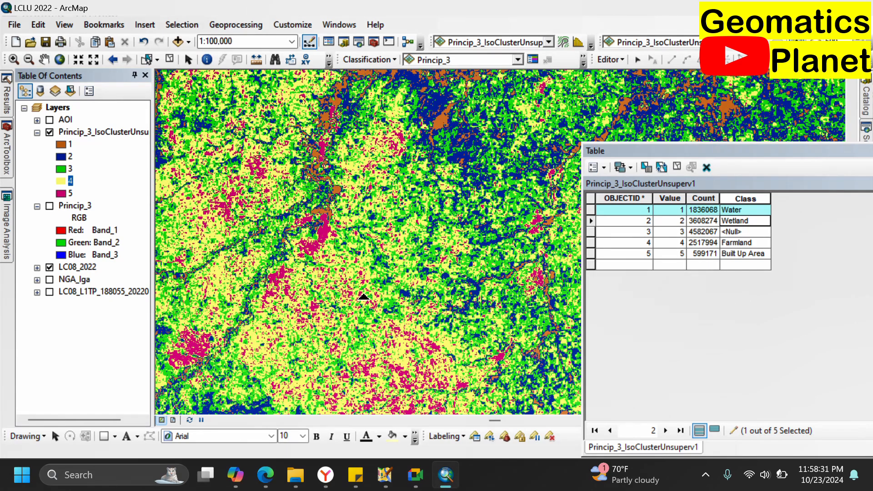
scroll(364, 297, down, 3)
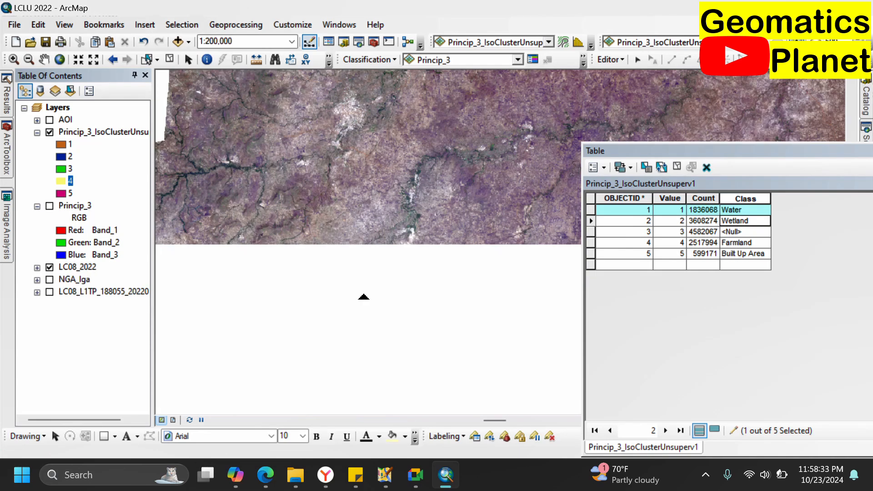
scroll(363, 297, down, 1)
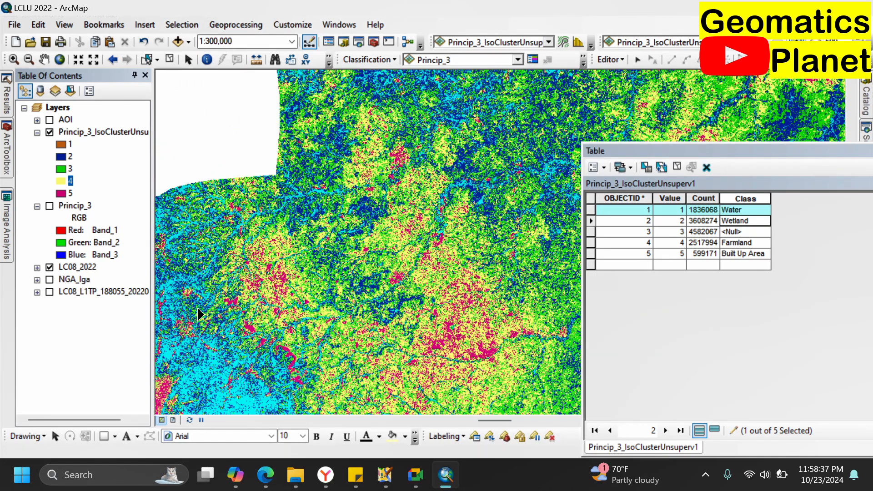
mouse_move(274, 325)
mouse_down()
mouse_move(275, 333)
mouse_move(189, 334)
mouse_move(277, 333)
mouse_up()
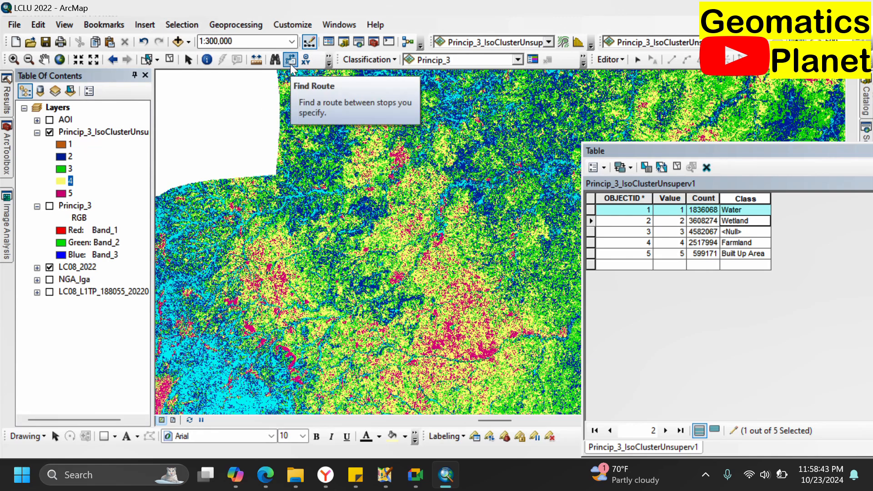
click(167, 59)
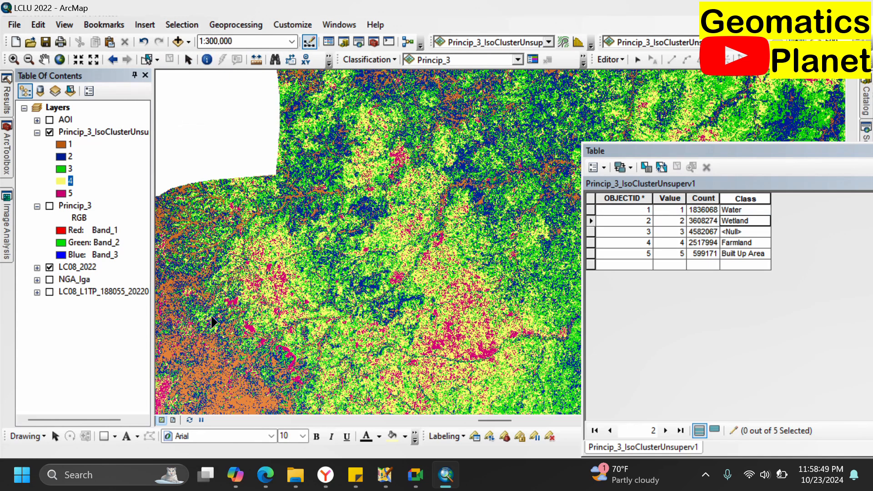
drag(190, 359, 286, 339)
Step: Enter Vegetation as the Class of value 3, and stop editing with the edits saved
click(741, 233)
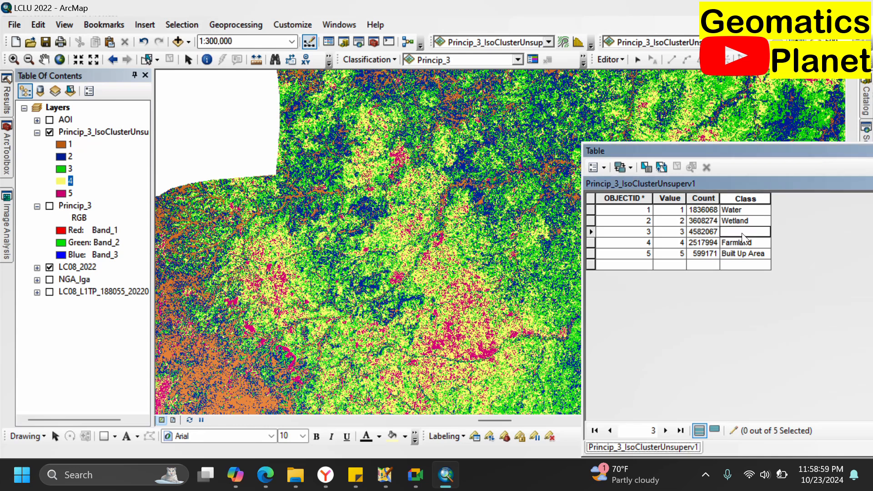
text(Vegetation)
scroll(392, 314, up, 2)
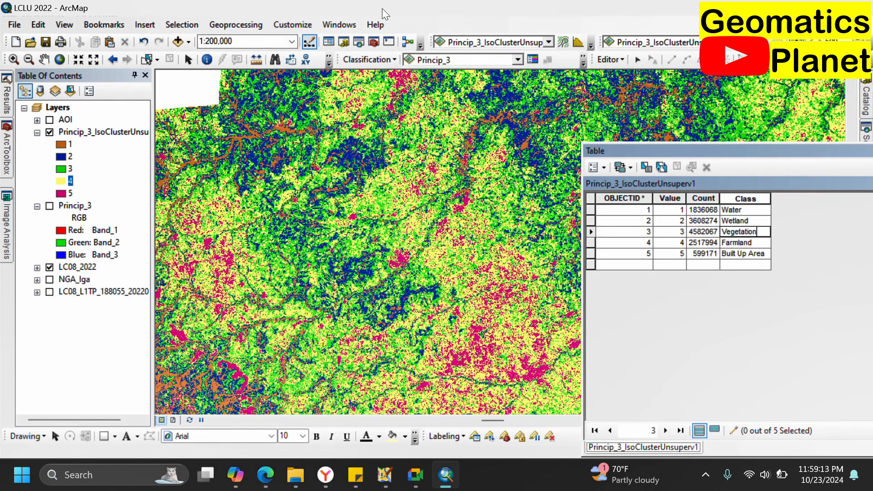
click(604, 60)
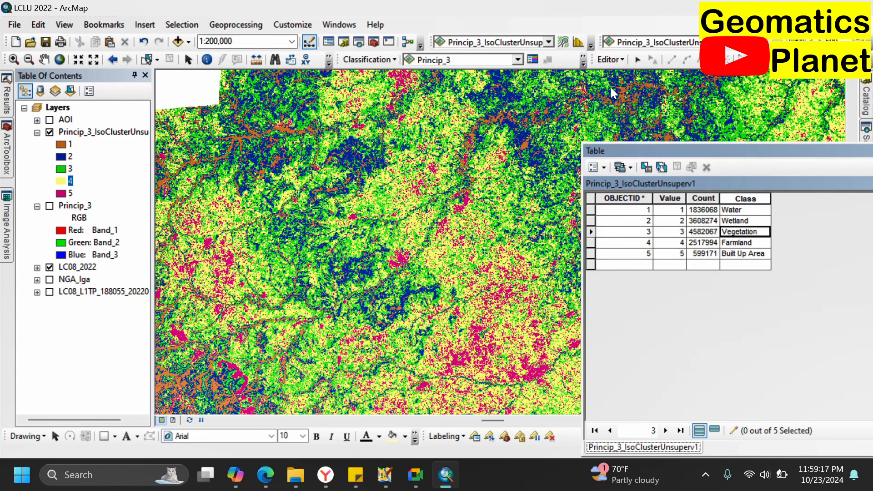
click(610, 89)
click(399, 280)
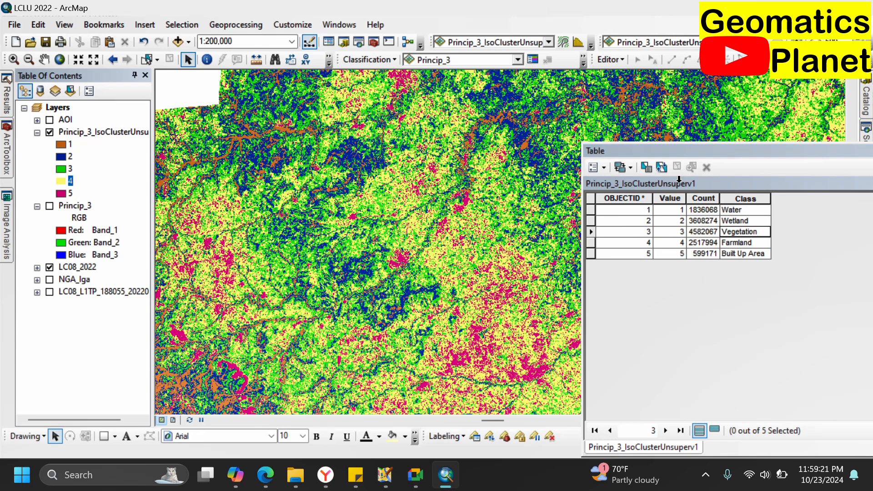
Step: Set the unique values symbology of the Princip_3_IsoClusterUnsuperv1 layer to use Class as its value field
right_click(76, 134)
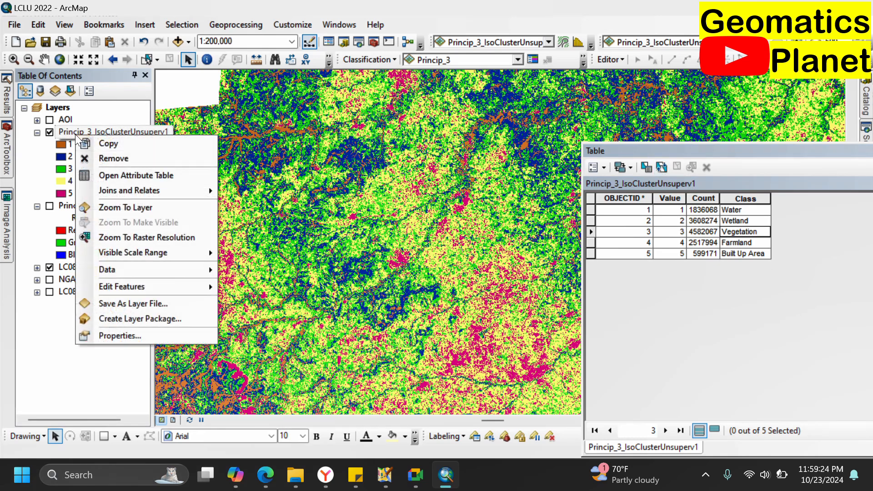
click(144, 332)
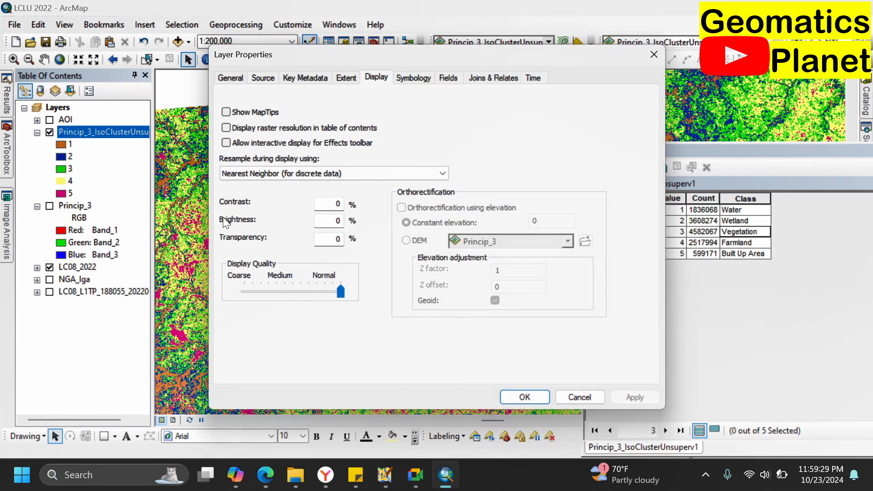
click(417, 78)
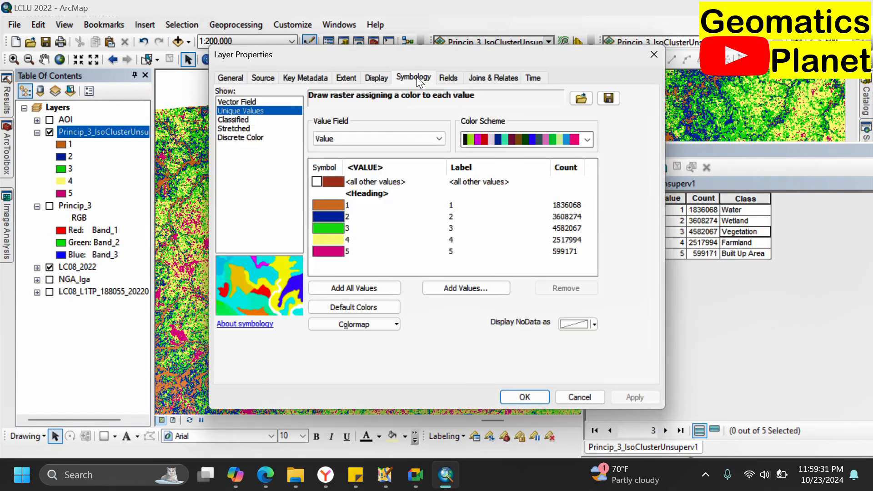
click(372, 138)
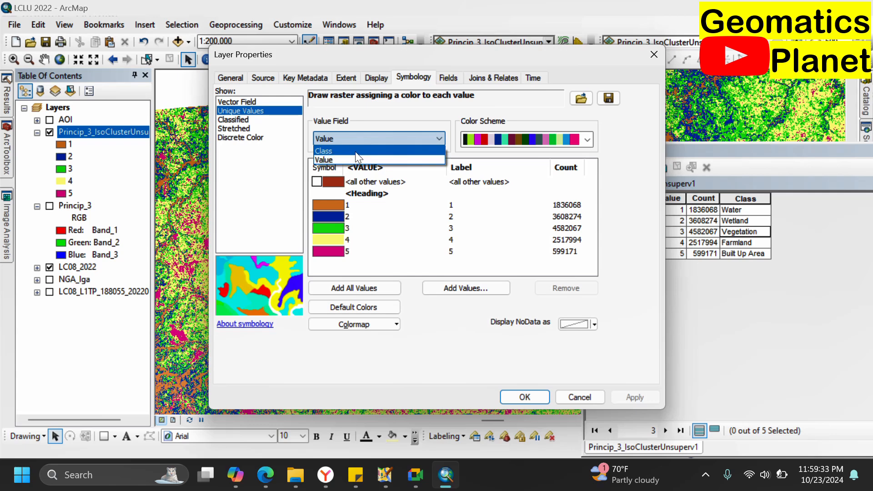
click(355, 151)
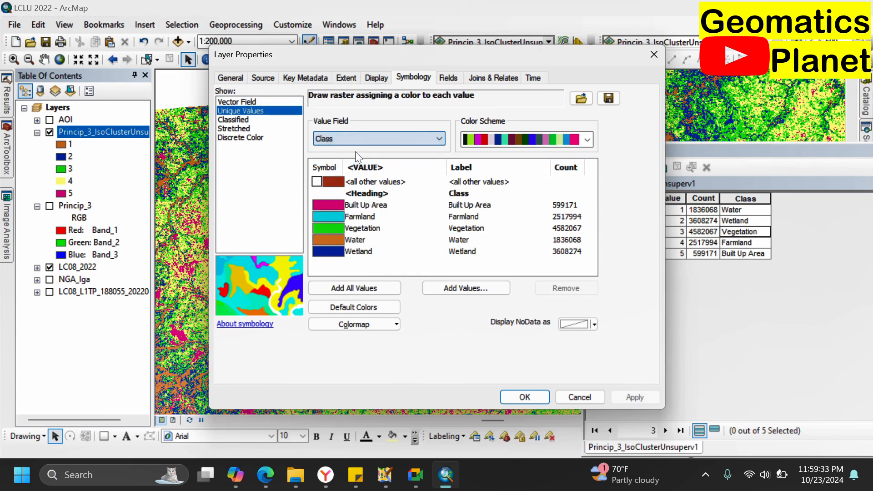
Step: Apply the green-yellow-red color scheme to the five land cover classes of the classification layer
click(510, 140)
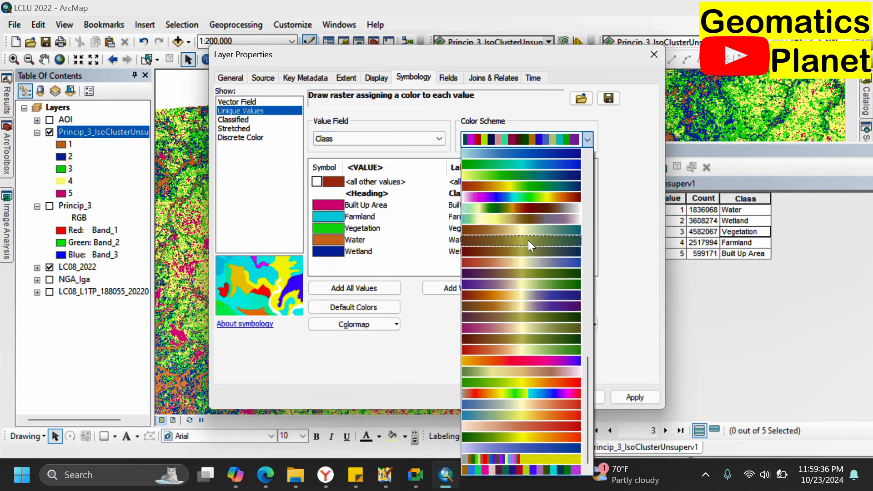
click(520, 201)
click(508, 140)
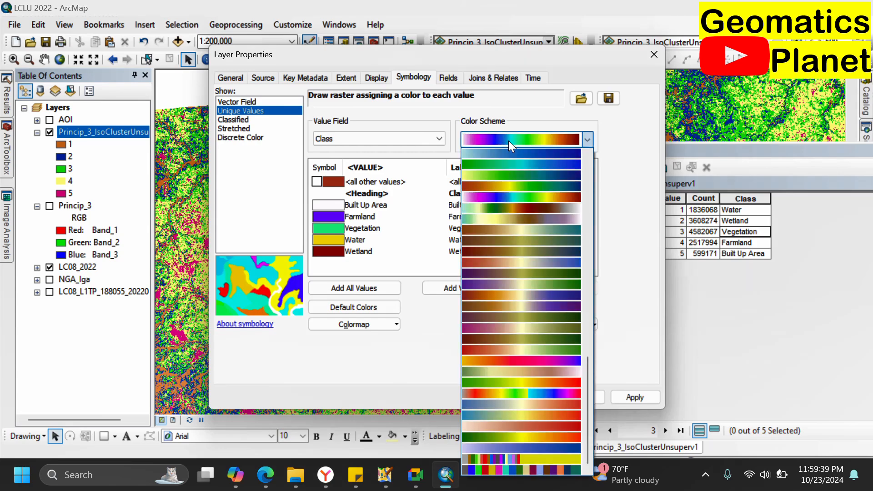
click(544, 384)
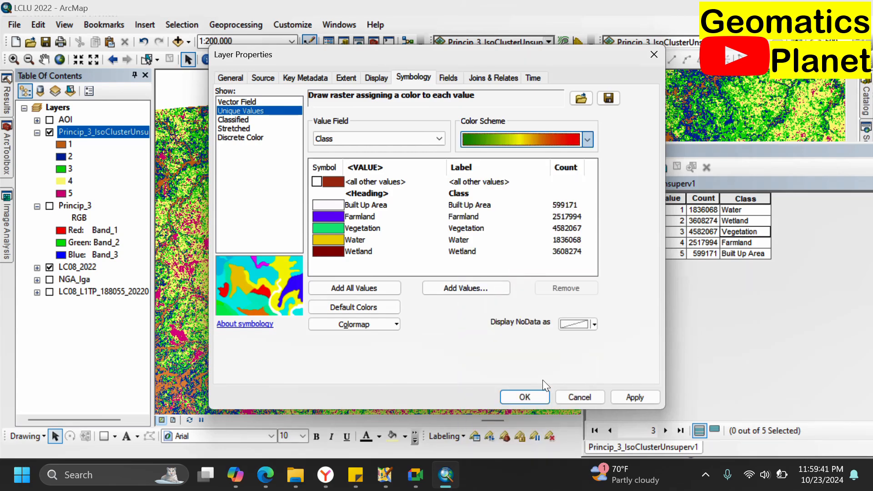
click(512, 398)
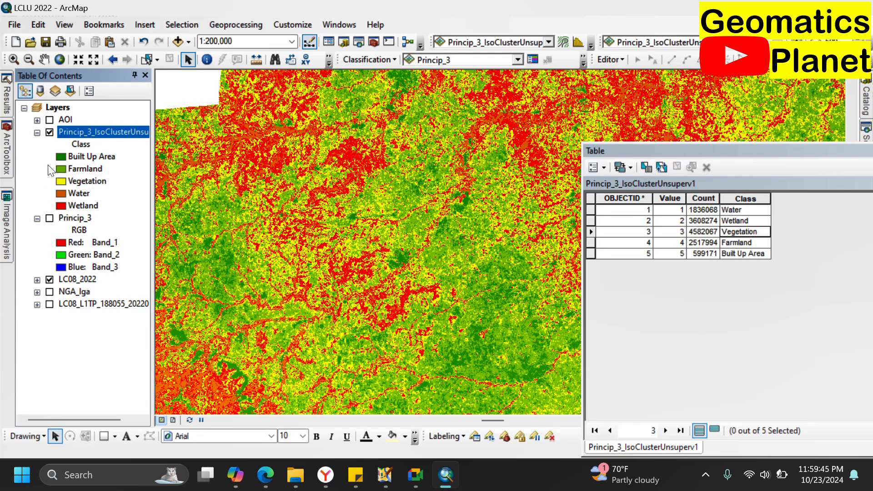
Step: Zoom to the full extent of the classification layer and inspect its southwestern part at 1:500,000
right_click(72, 135)
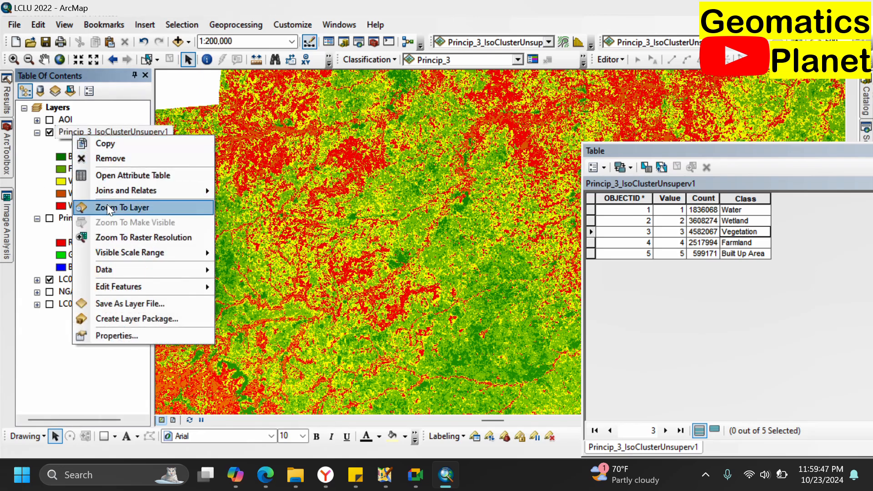
click(109, 209)
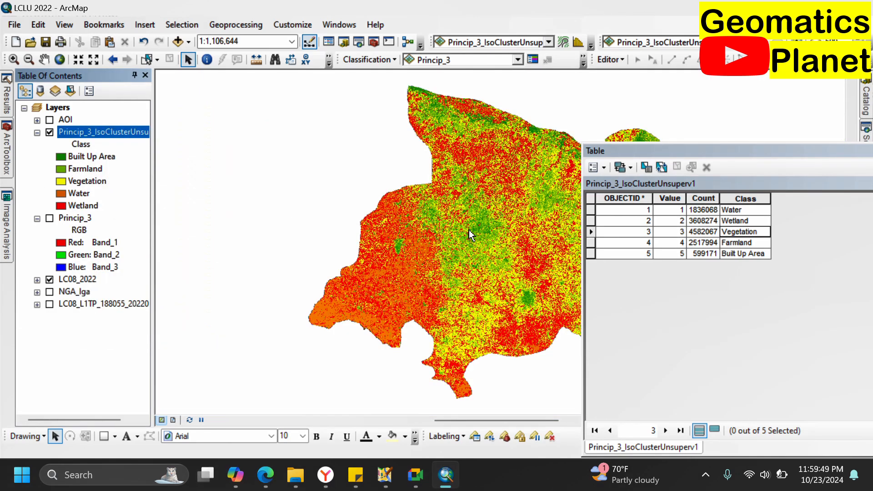
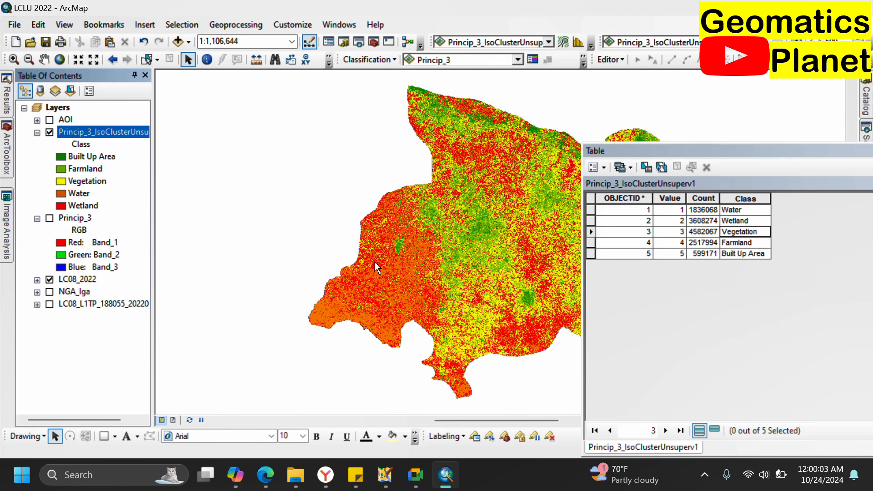
scroll(374, 267, up, 2)
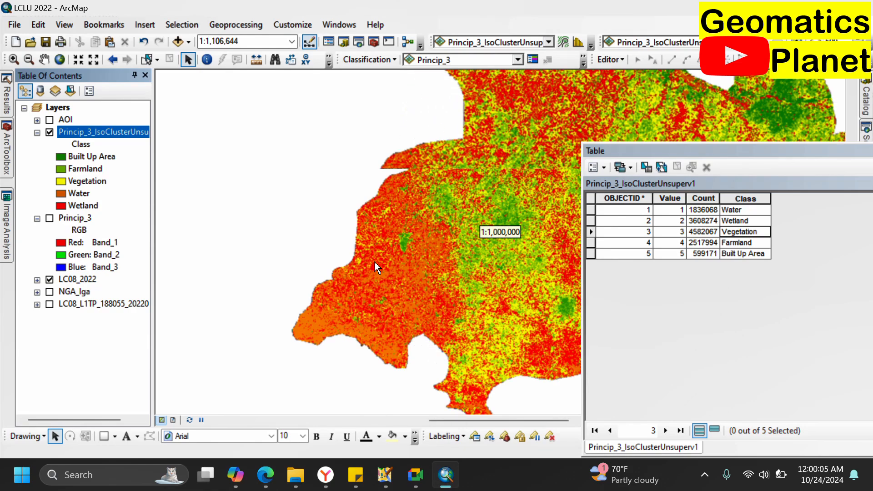
scroll(376, 268, up, 2)
scroll(376, 267, up, 1)
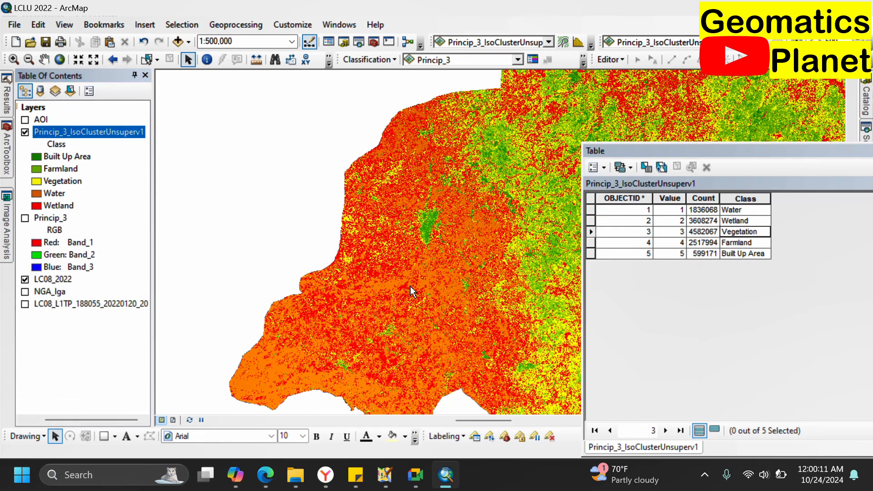
Step: Recolor the Wetland class of the classification layer from the color spectrum to a light purple
scroll(411, 287, up, 2)
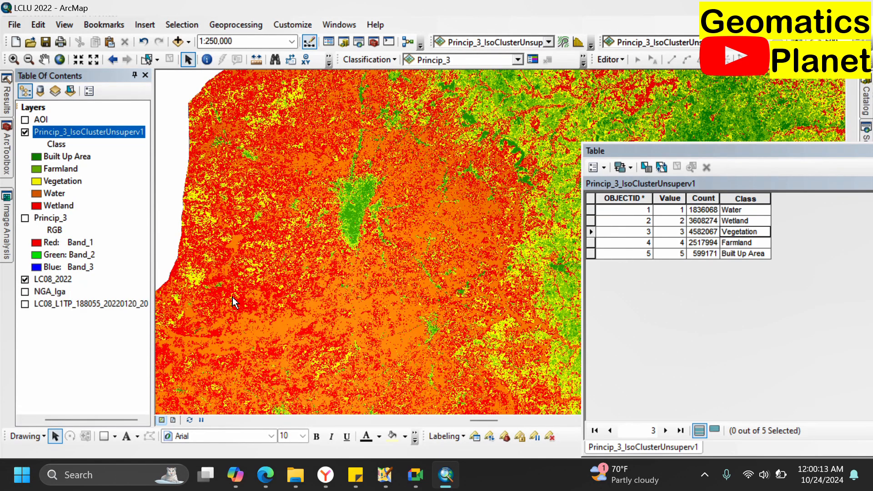
double_click(40, 206)
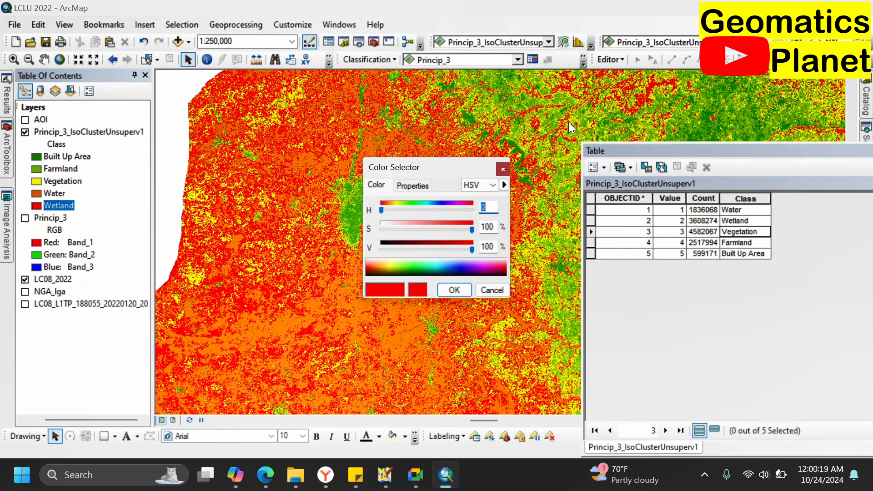
click(504, 168)
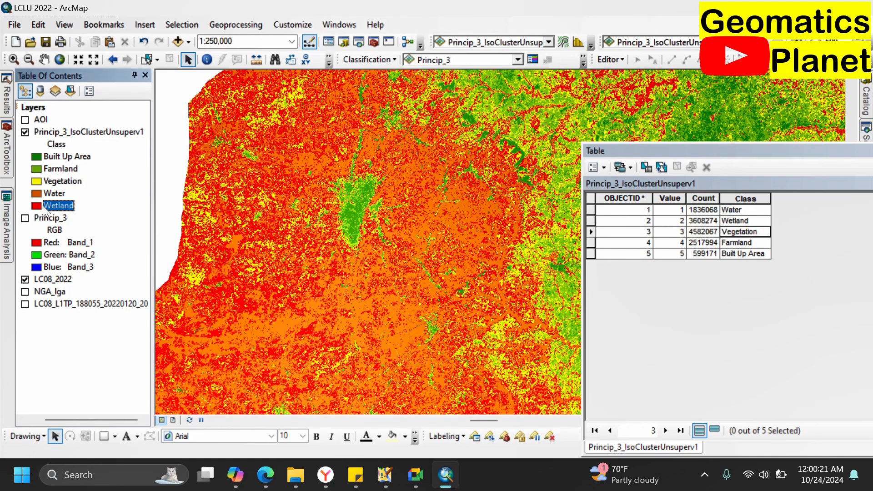
double_click(37, 205)
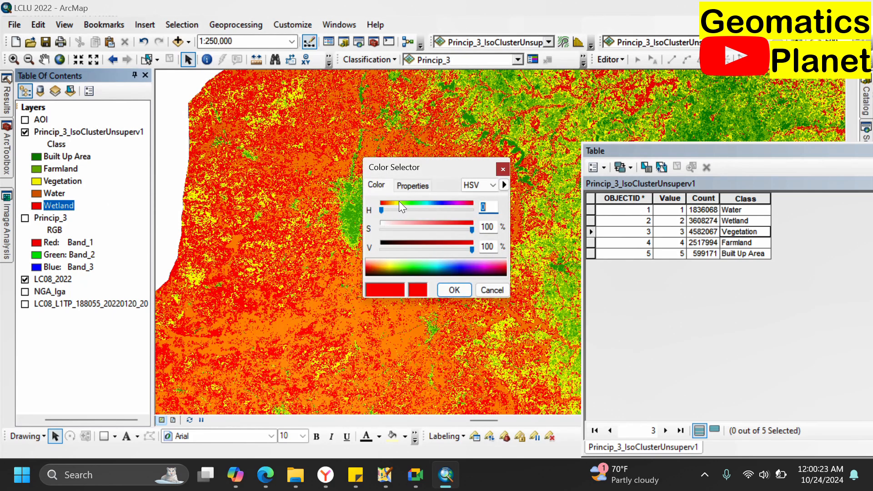
click(406, 186)
click(473, 185)
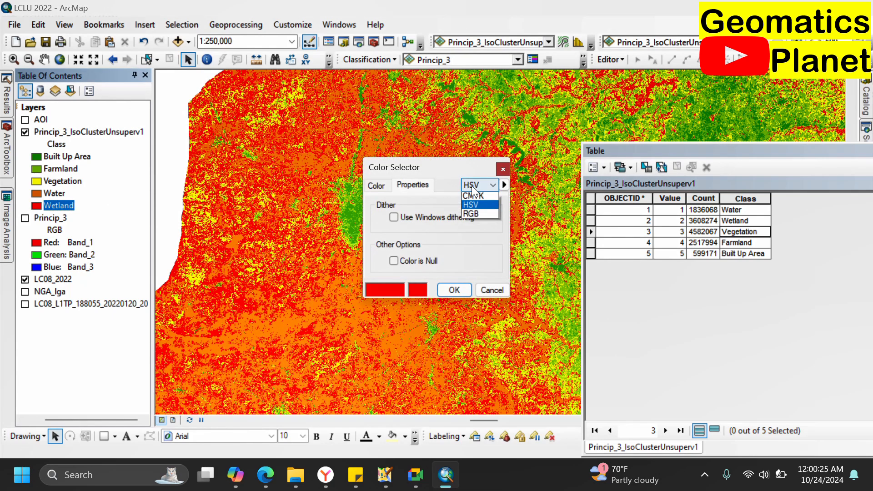
click(473, 196)
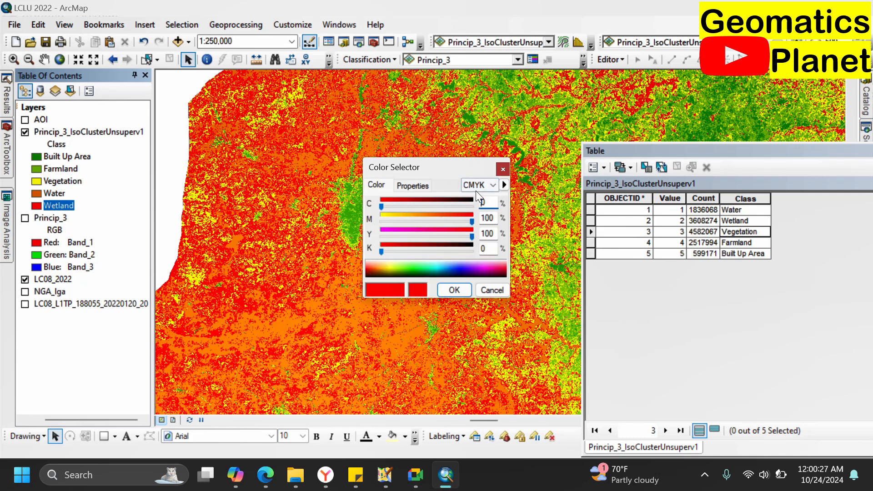
click(476, 187)
click(482, 214)
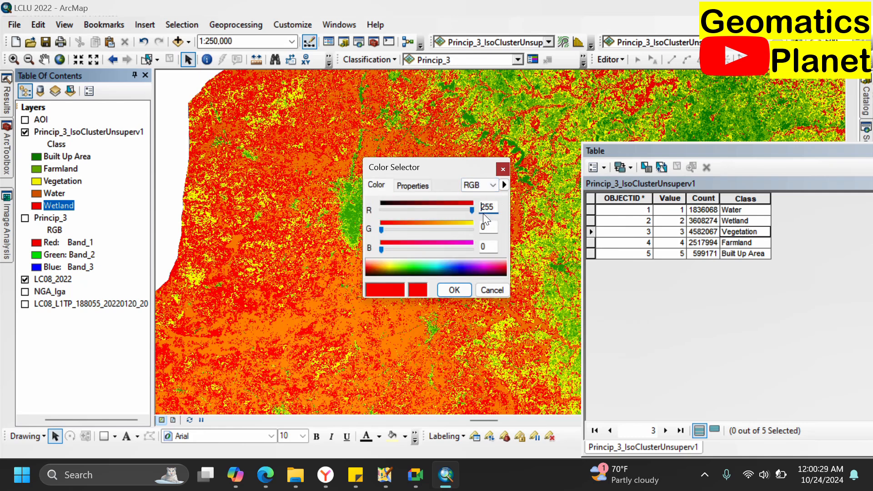
click(413, 269)
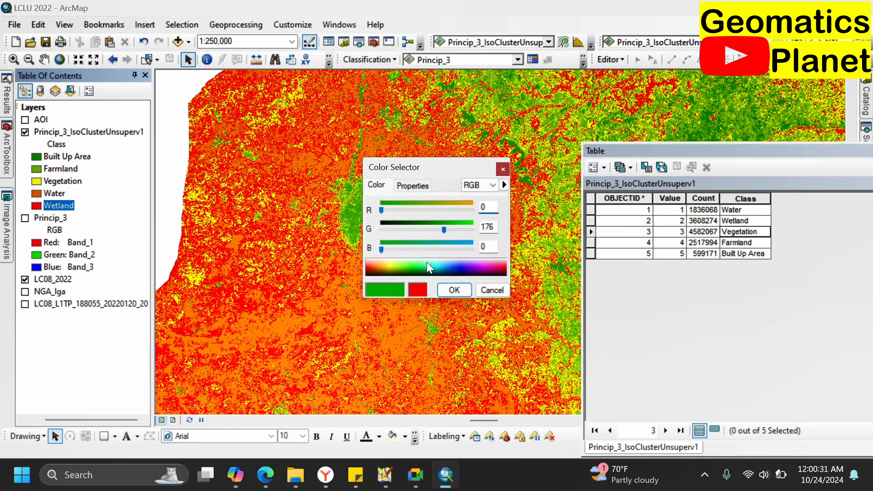
click(427, 262)
click(424, 293)
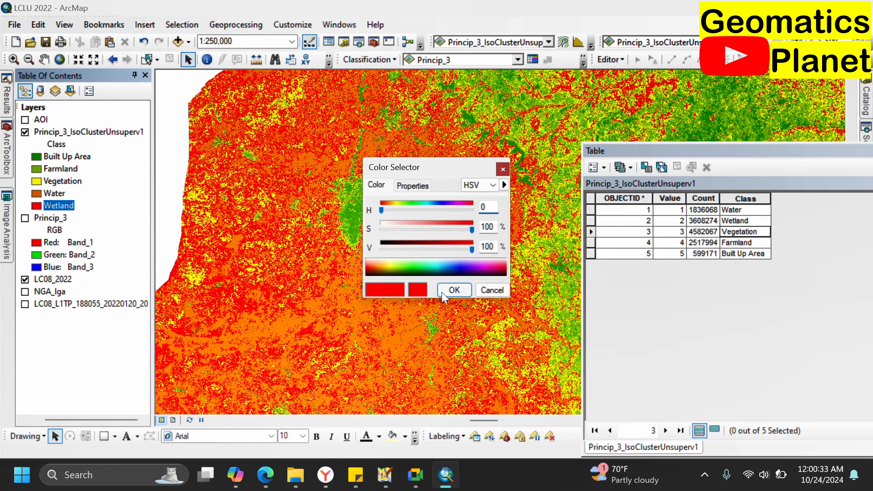
click(467, 263)
click(464, 287)
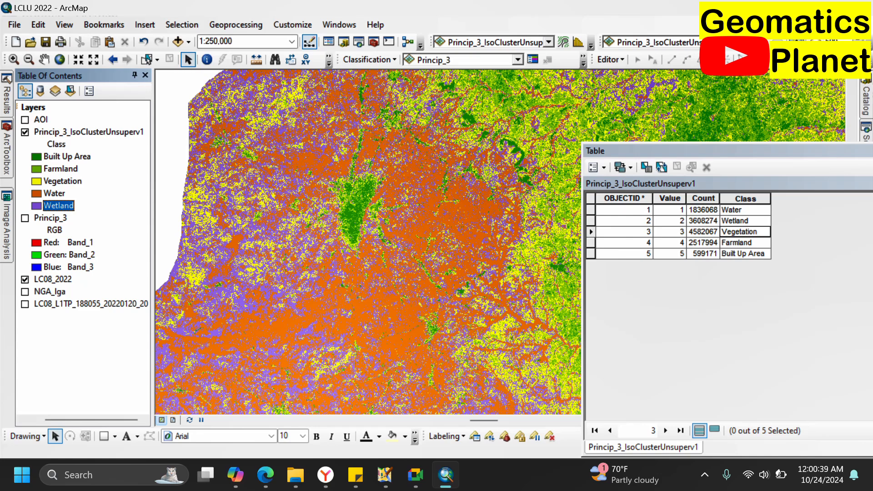
Step: Swipe the classification layer over the southwestern area to compare its Wetland and Water classes with the LC08_2022 image beneath
drag(242, 293, 300, 245)
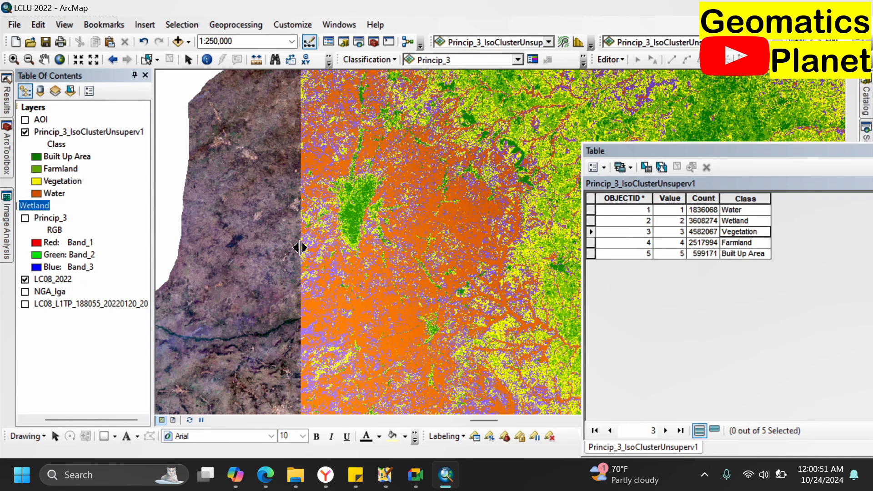
drag(300, 247, 160, 357)
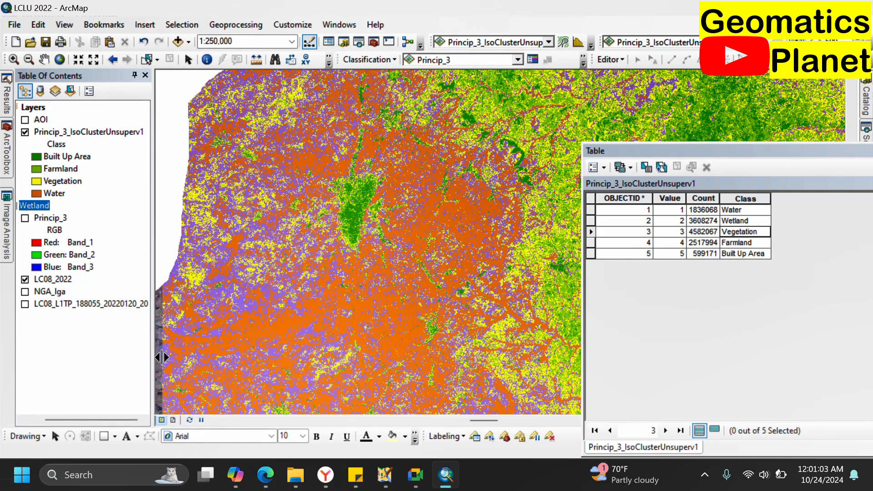
scroll(323, 337, down, 1)
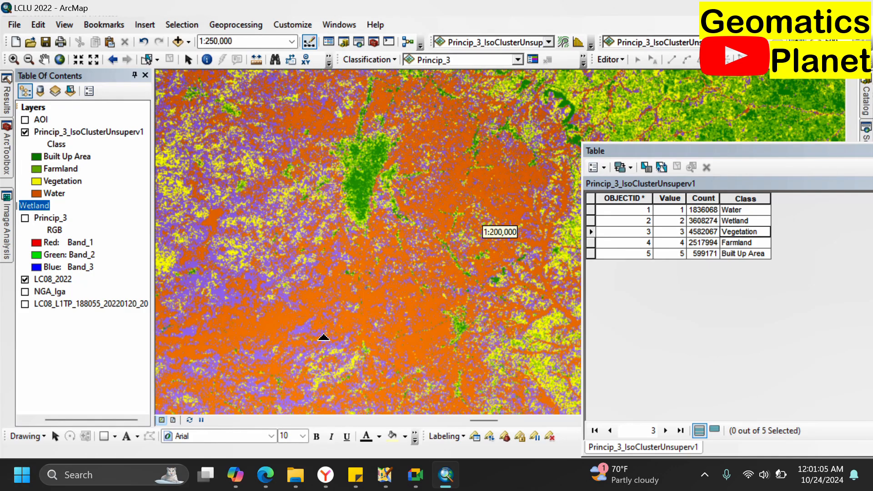
scroll(204, 255, down, 1)
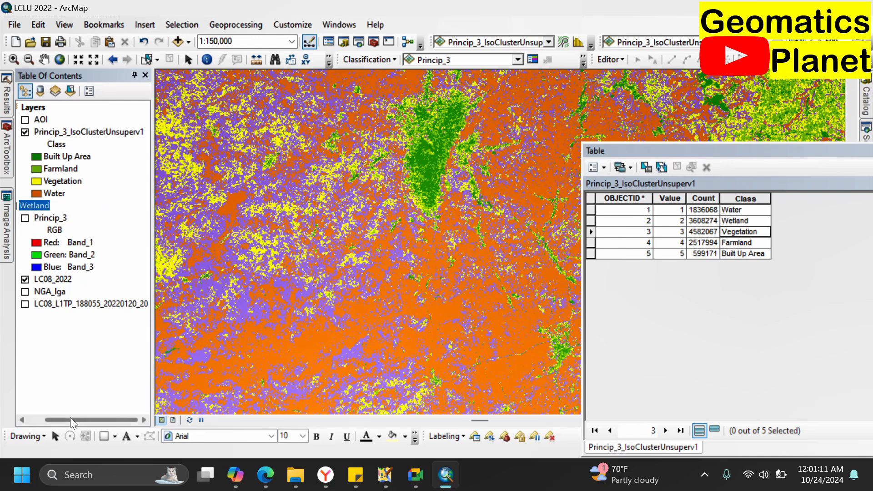
drag(70, 420, 7, 418)
click(93, 279)
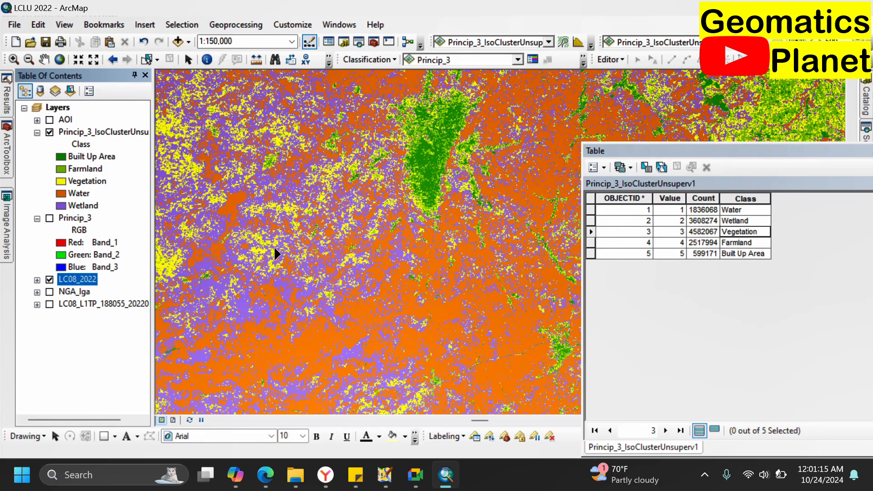
drag(279, 253, 74, 220)
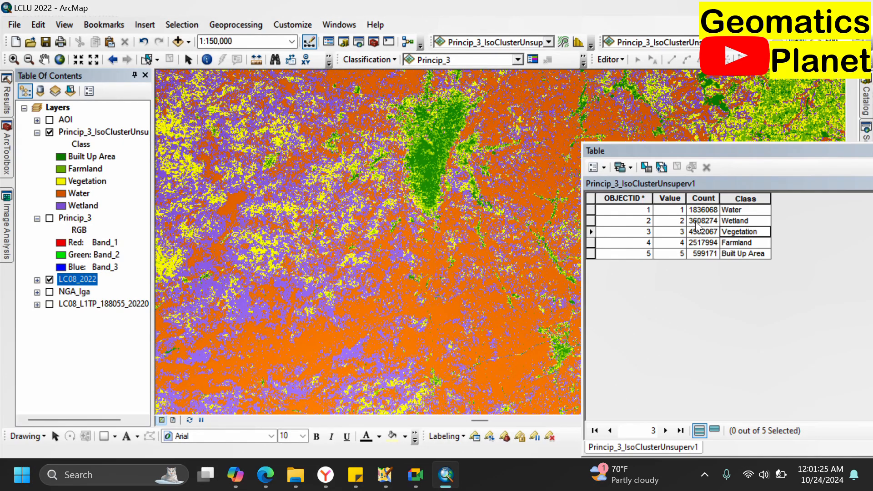
drag(373, 207, 403, 156)
scroll(342, 280, up, 3)
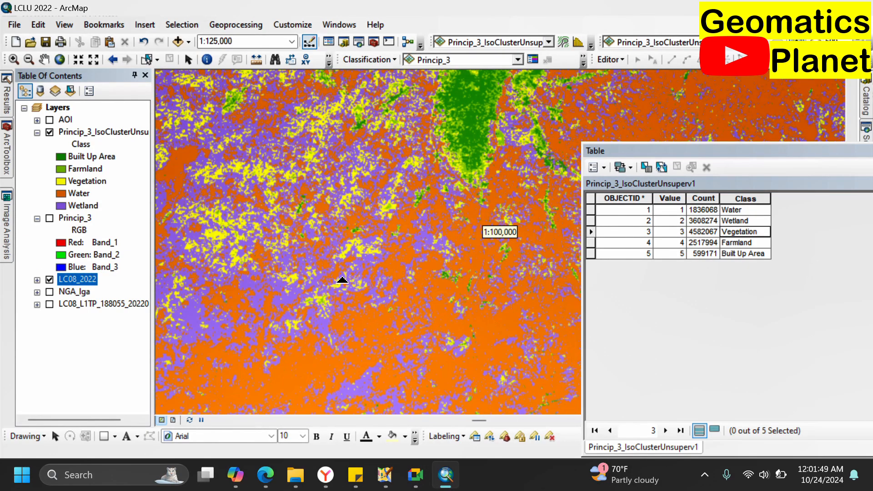
scroll(341, 280, up, 1)
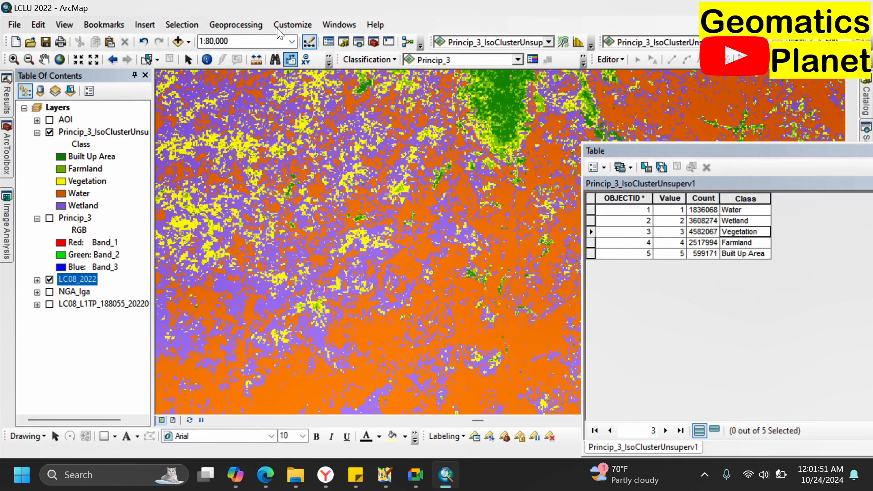
Step: Examine the Wetland areas at about 1:62,500 and swipe the classification against the LC08_2022 image once more
click(182, 61)
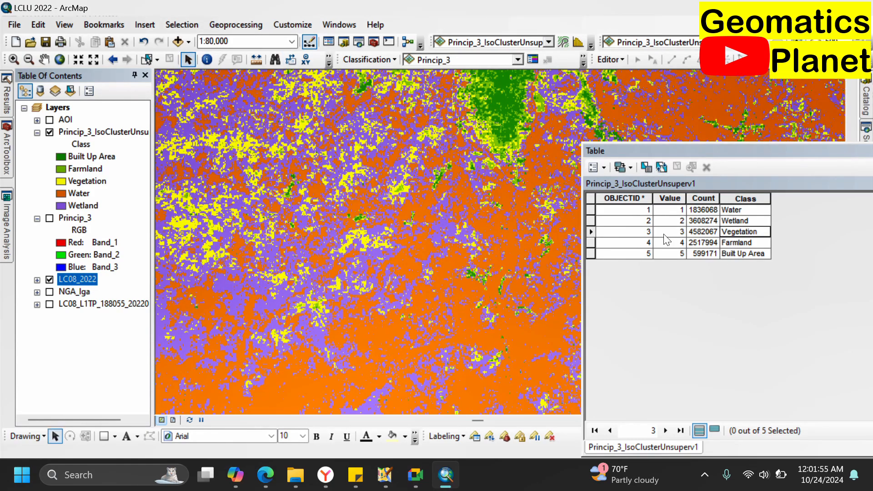
scroll(328, 237, up, 2)
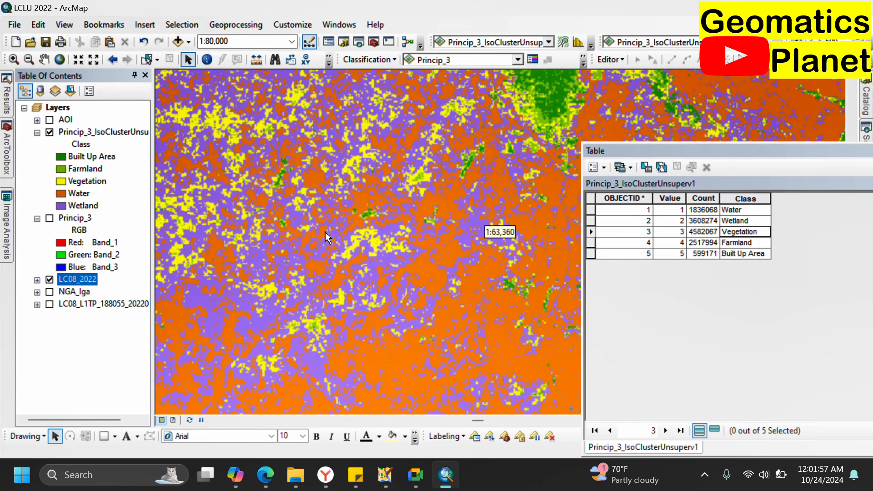
scroll(328, 237, up, 1)
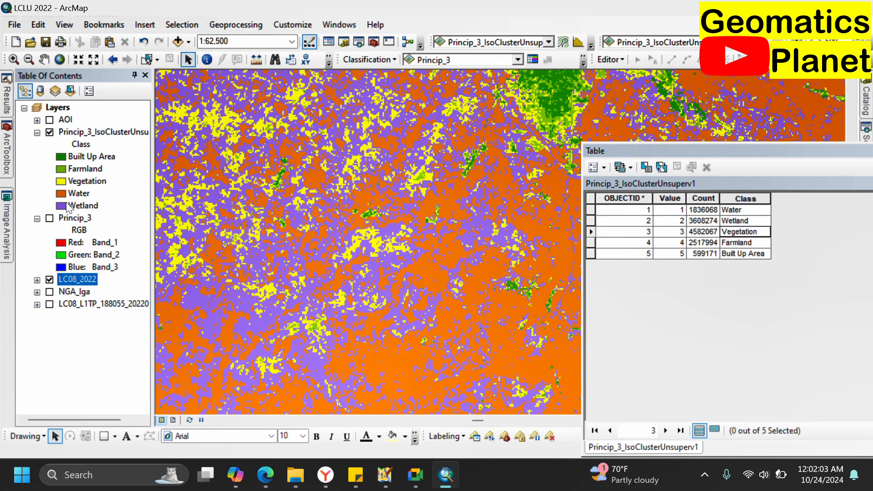
click(65, 204)
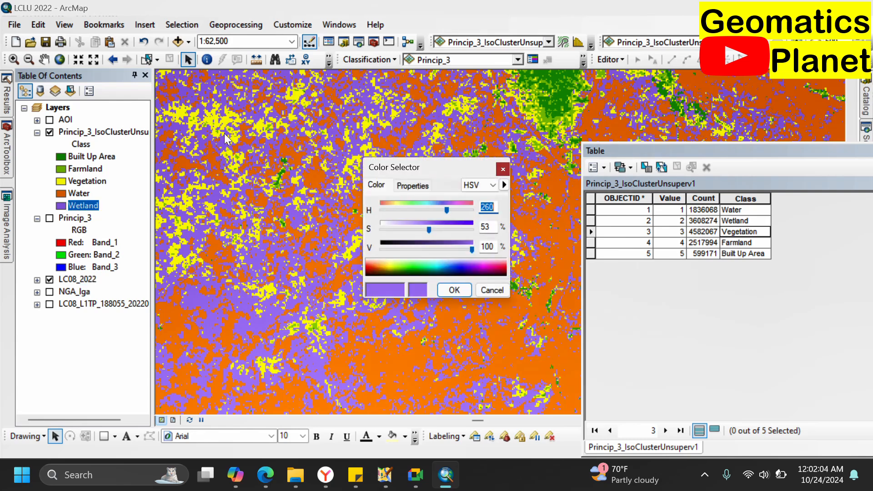
click(502, 172)
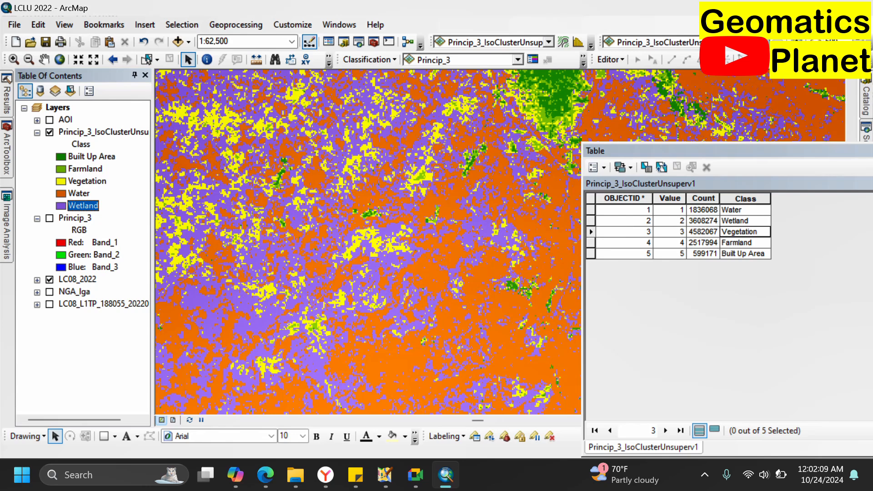
click(739, 58)
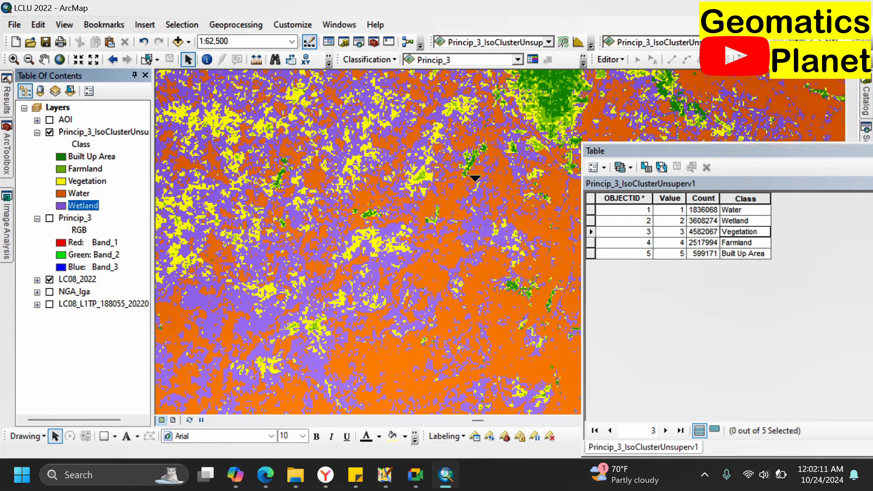
drag(323, 254, 629, 252)
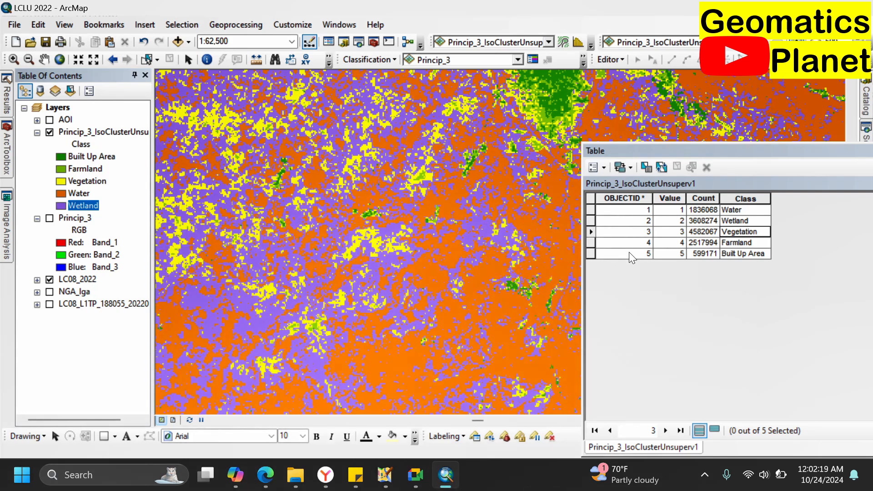
Step: Start editing the Princip_3_IsoClusterUnsuperv1 layer, set the Class of value 2 to Farmland, and stop editing with the edits saved
right_click(95, 133)
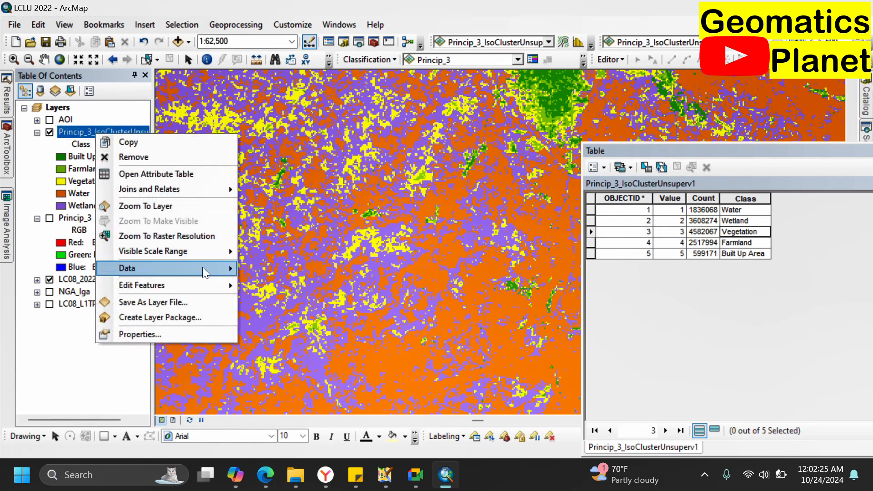
click(249, 285)
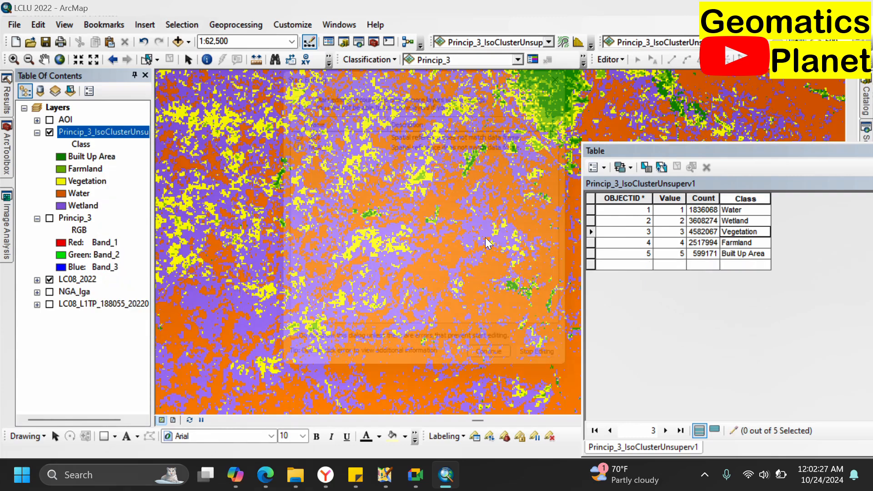
click(509, 381)
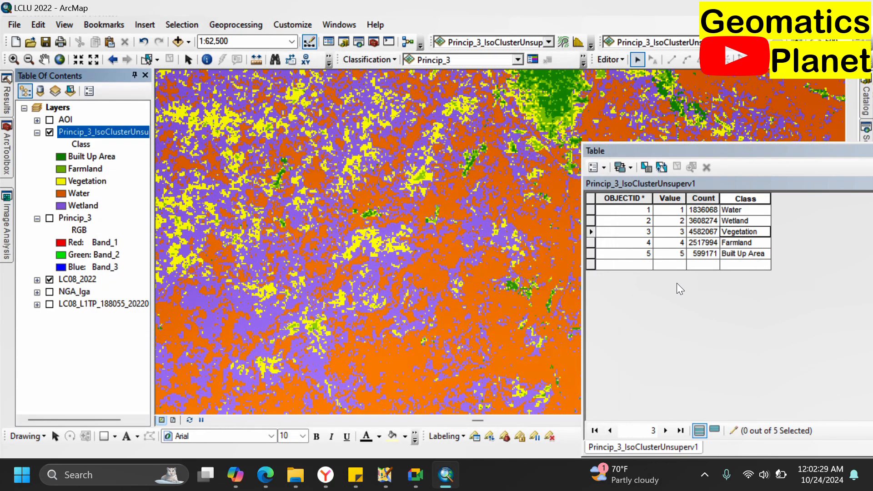
click(743, 240)
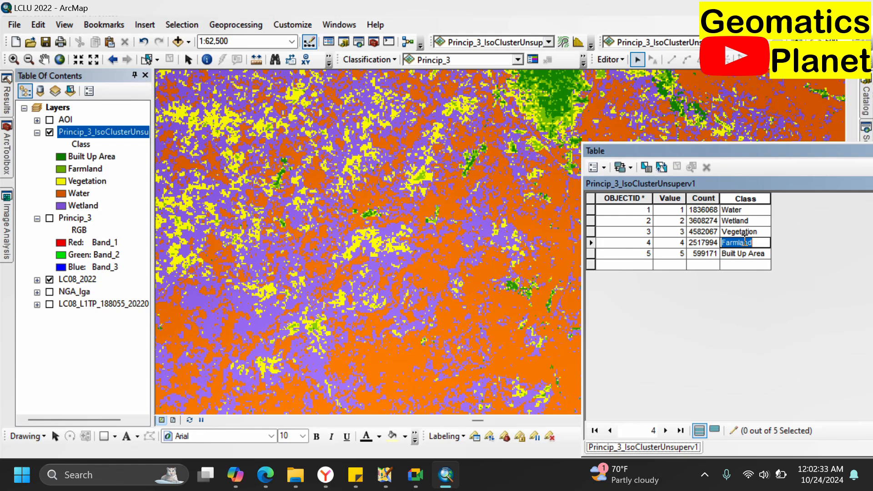
click(730, 221)
double_click(730, 222)
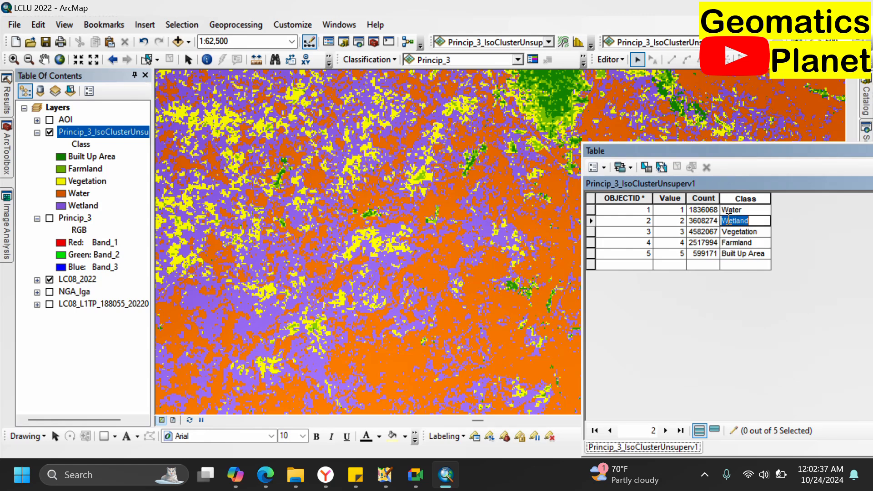
text(Farmland)
click(606, 60)
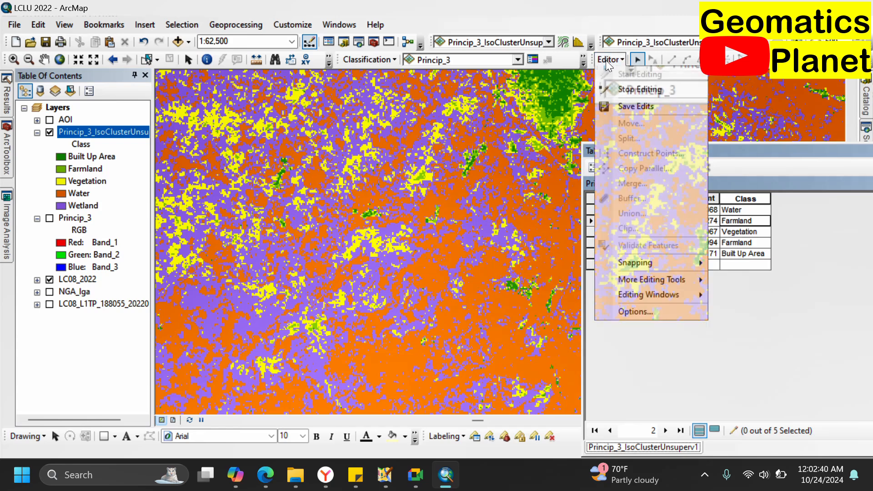
click(612, 90)
click(380, 283)
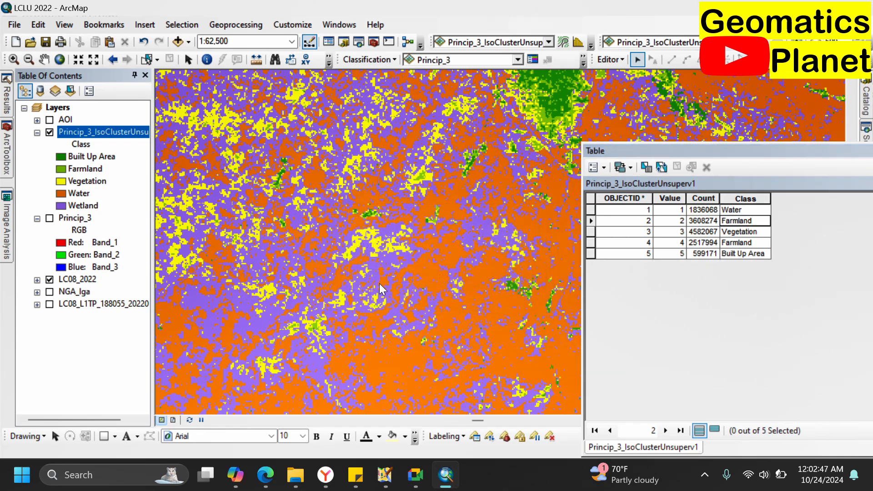
Step: Refresh the unique-values symbology of the classification layer by switching the value field to Value and back to Class, and apply it
click(115, 130)
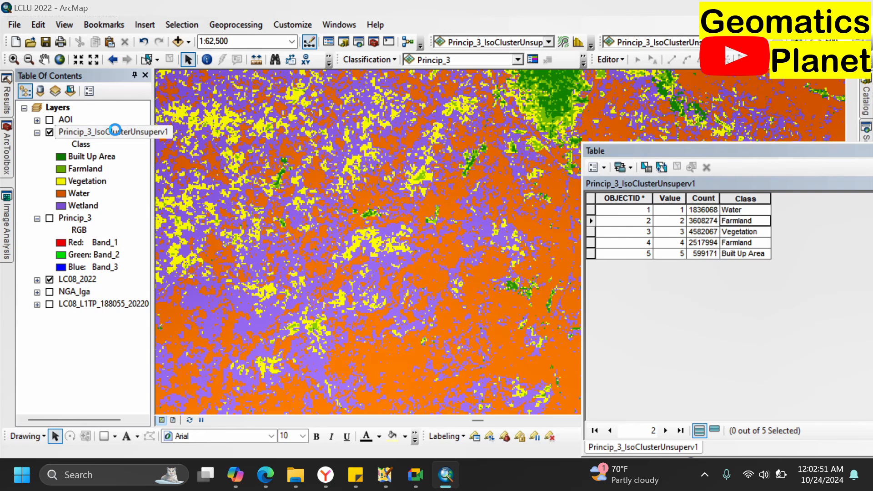
click(115, 130)
double_click(115, 130)
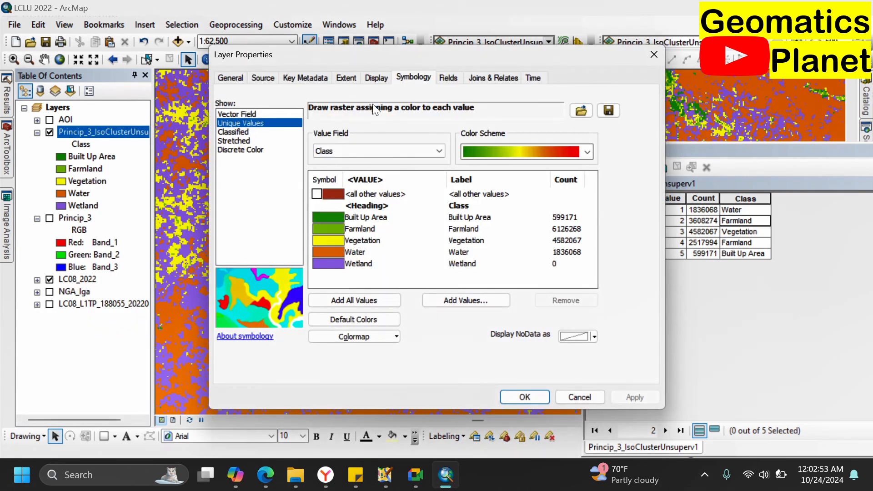
click(399, 147)
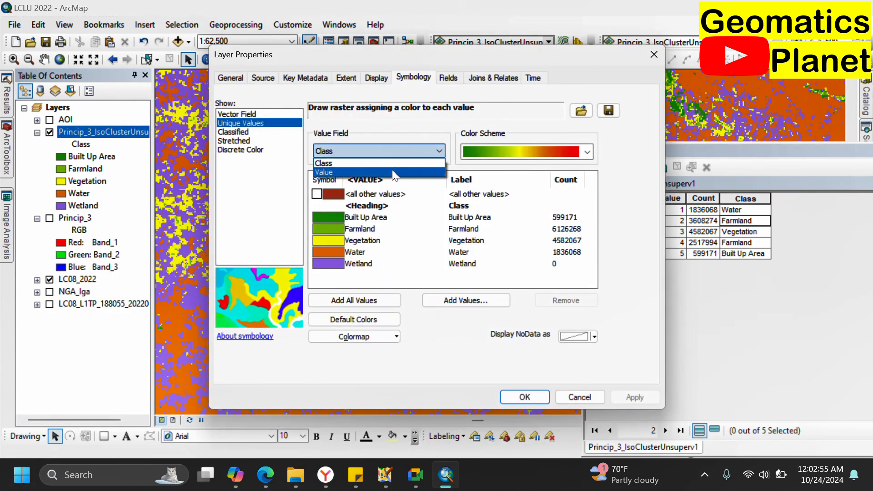
click(392, 168)
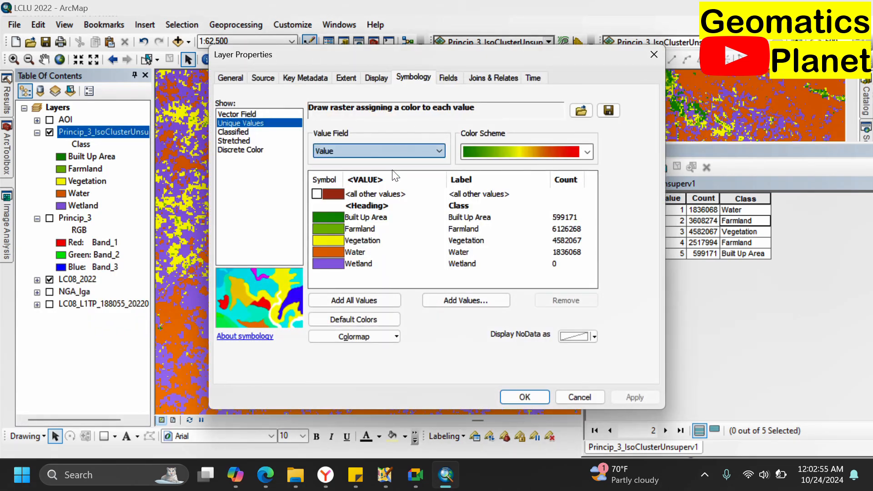
click(361, 147)
click(351, 163)
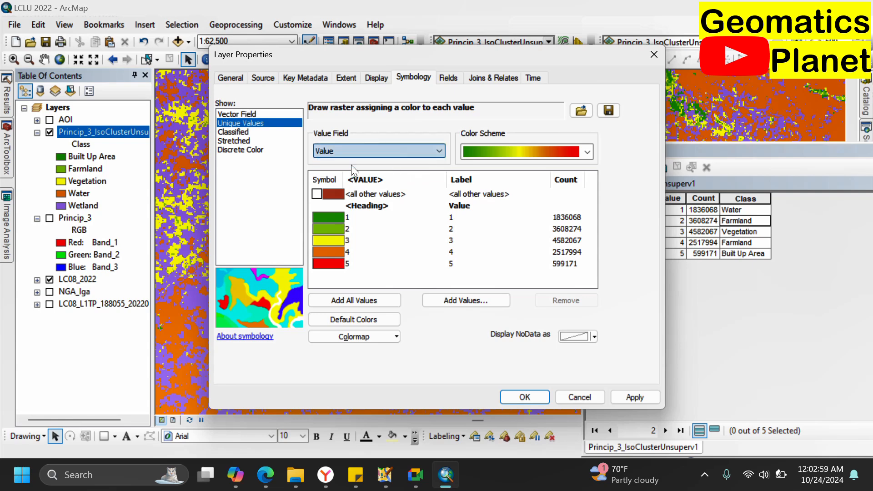
click(520, 391)
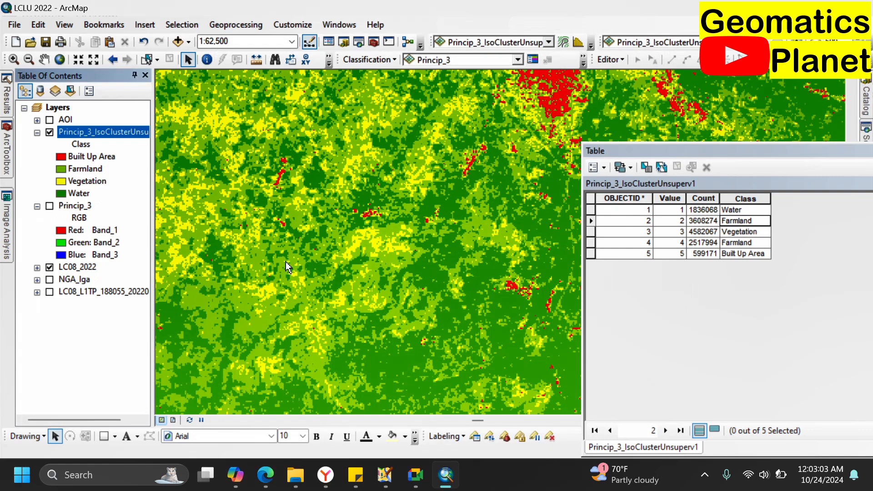
Step: Recolor the Water class of the classification layer to blue with RGB 79, 138, 255
right_click(89, 132)
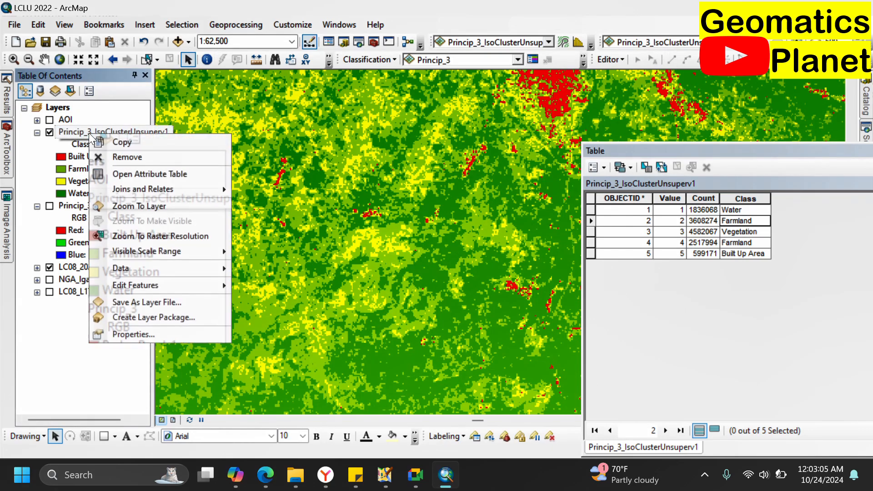
click(117, 203)
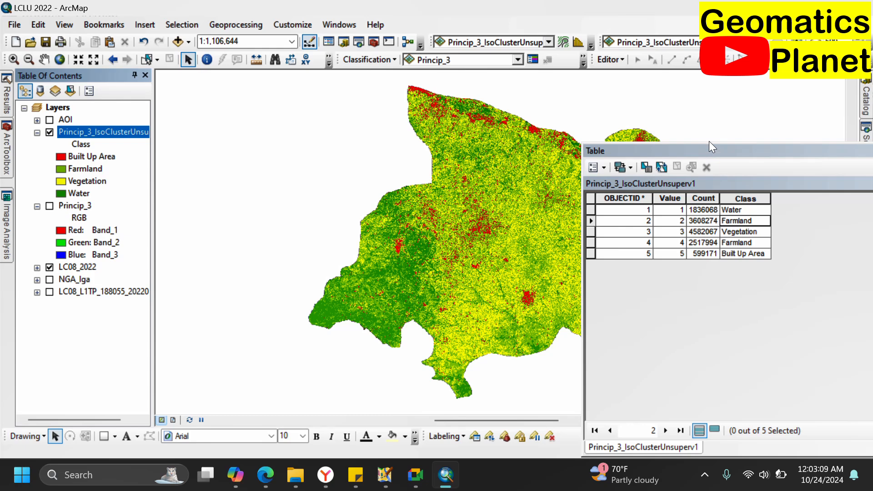
click(63, 192)
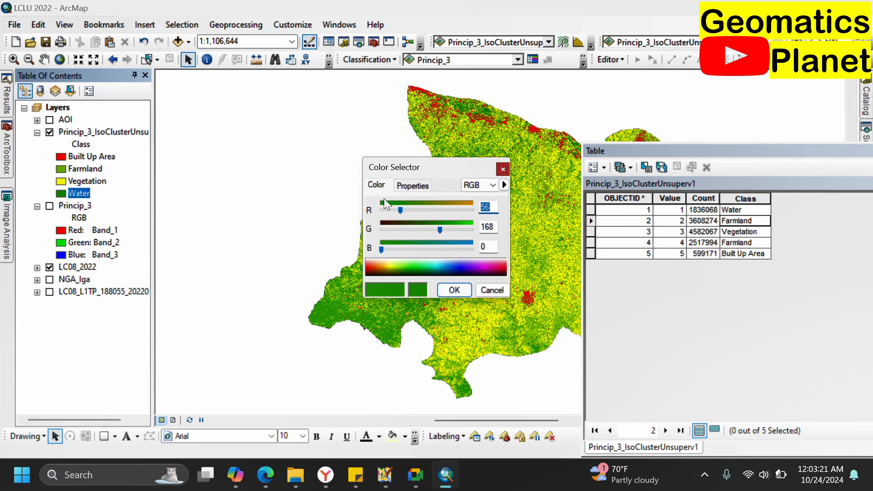
click(451, 264)
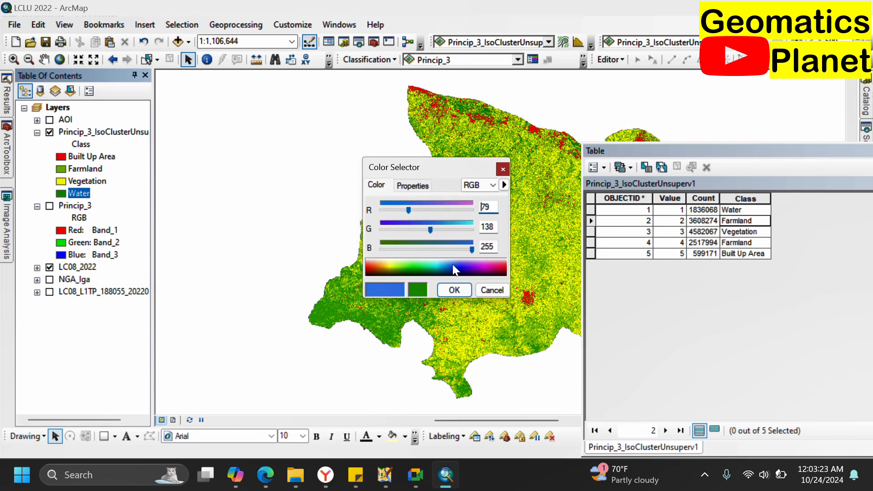
click(450, 291)
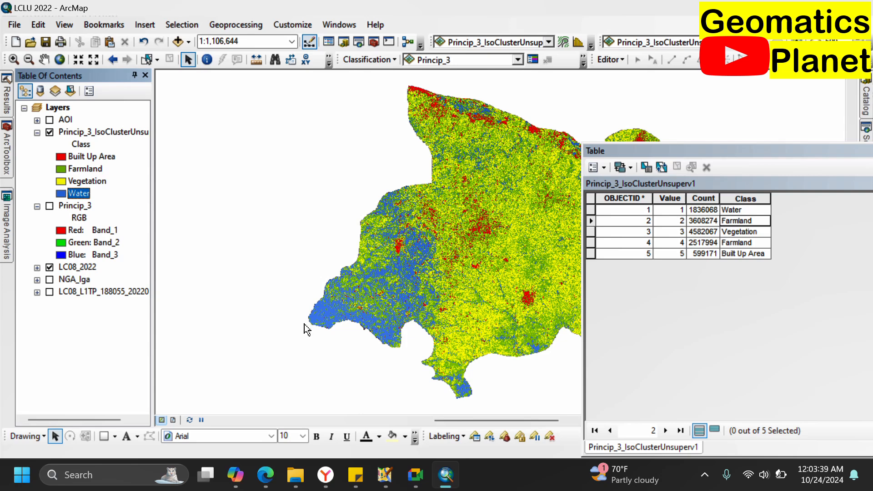
Step: Switch the map to the page layout and set the paper orientation to Landscape
click(173, 420)
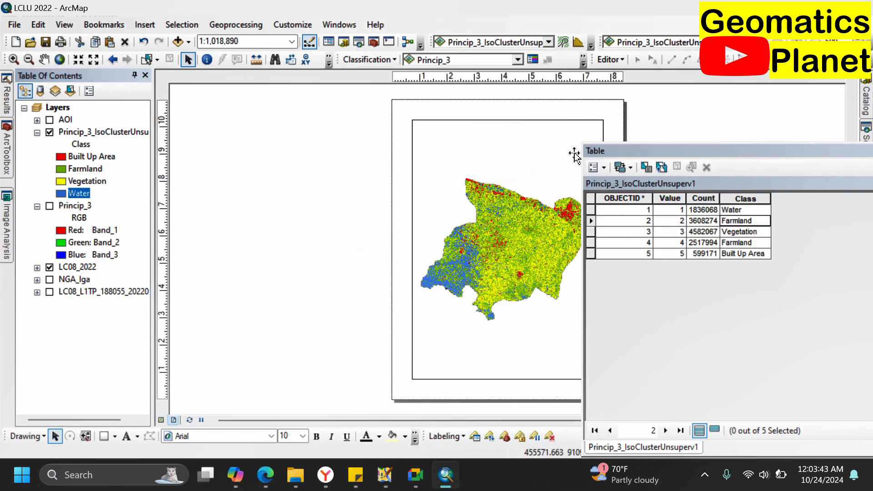
click(18, 27)
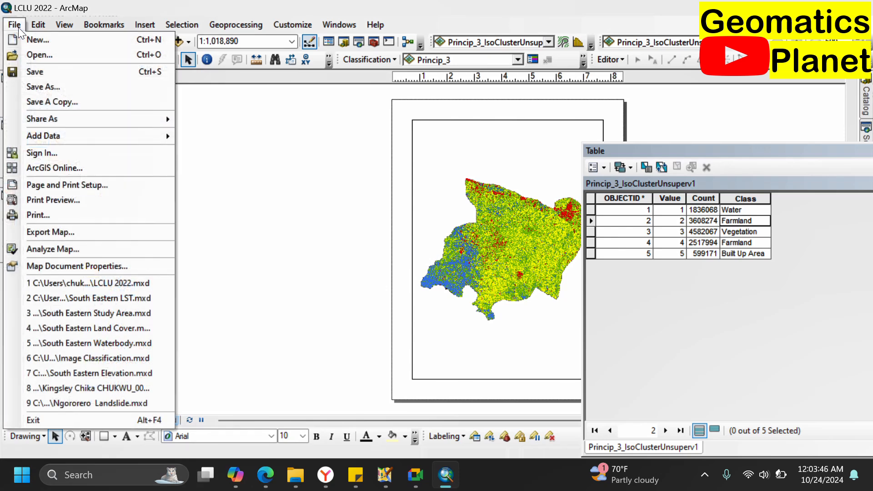
click(86, 187)
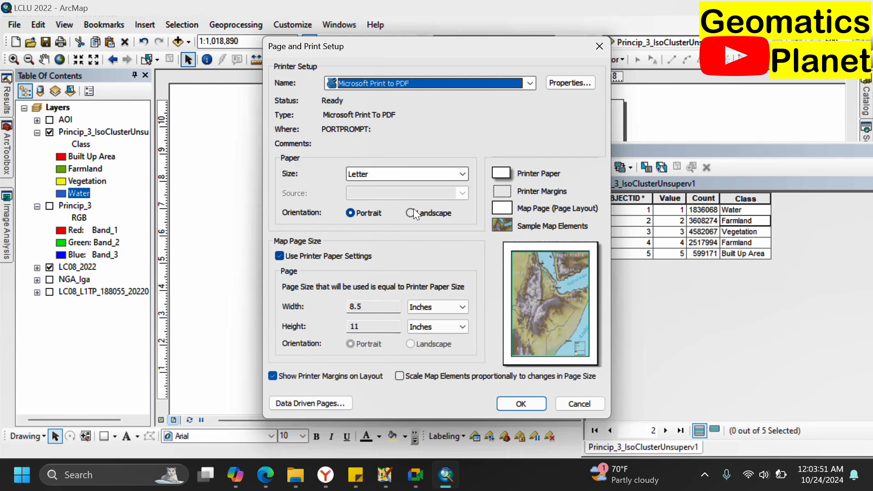
click(410, 212)
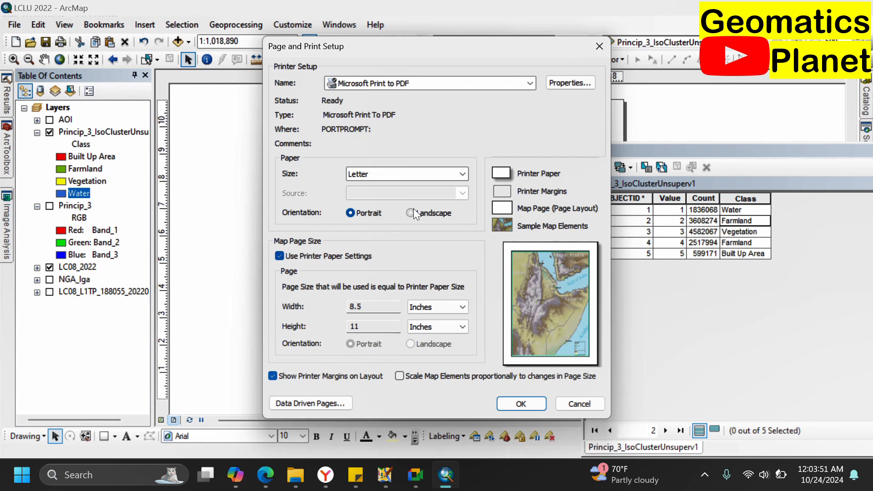
click(518, 402)
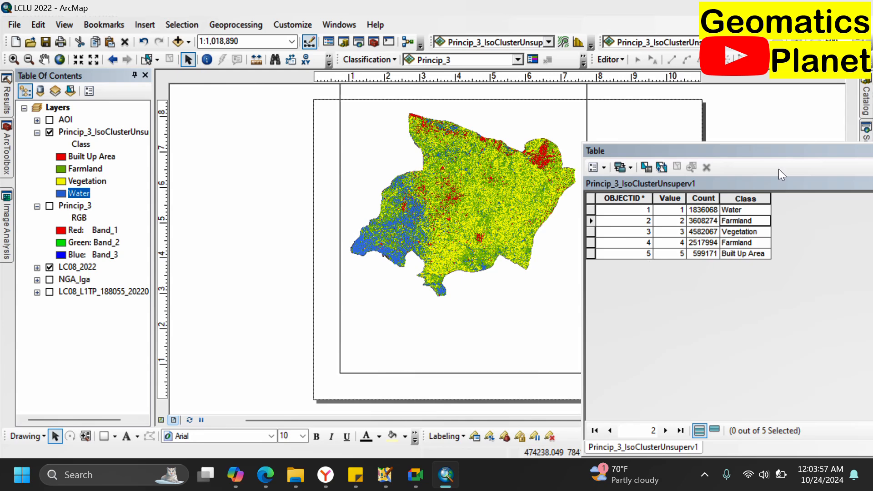
Step: Close the attribute table of the classification layer that covers the layout page
click(766, 149)
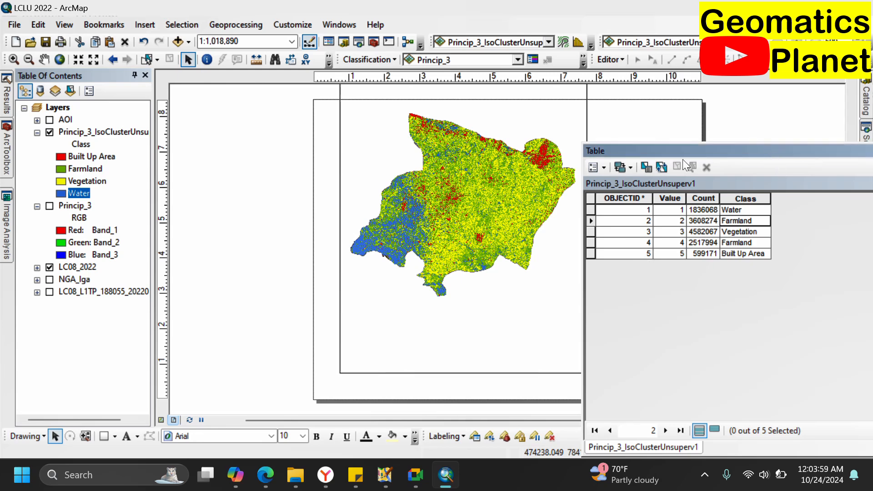
drag(668, 153, 337, 178)
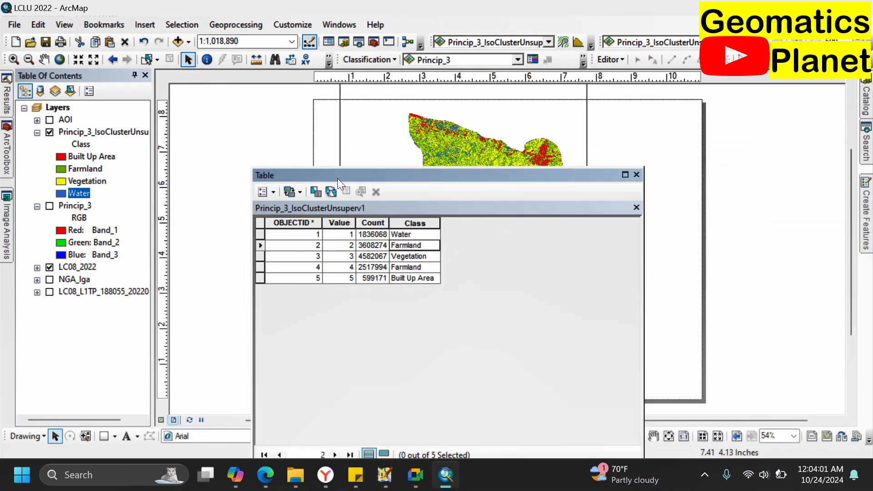
click(634, 177)
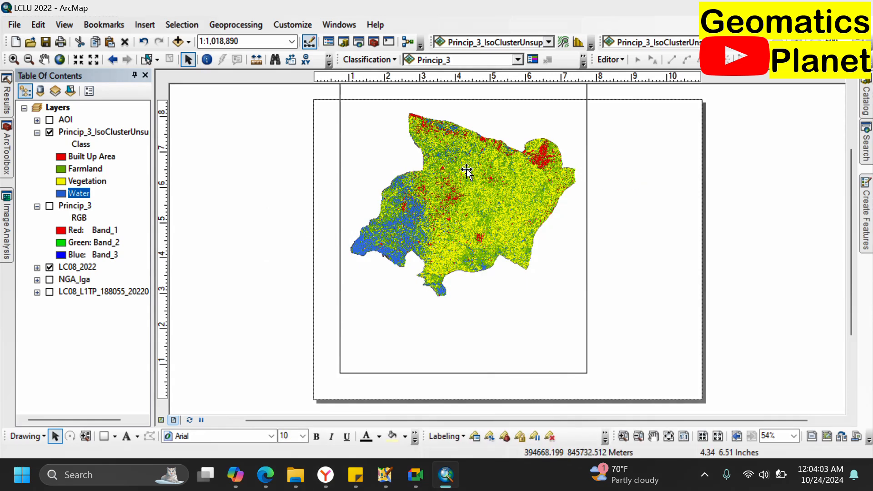
Step: Resize and reposition the data frame to fill the landscape page, and fit the classification layer's full extent inside it
click(467, 172)
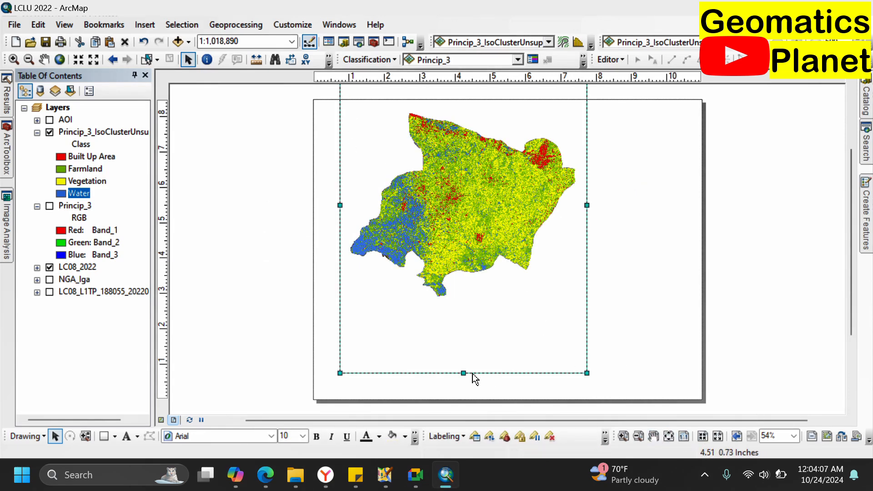
drag(464, 373, 463, 207)
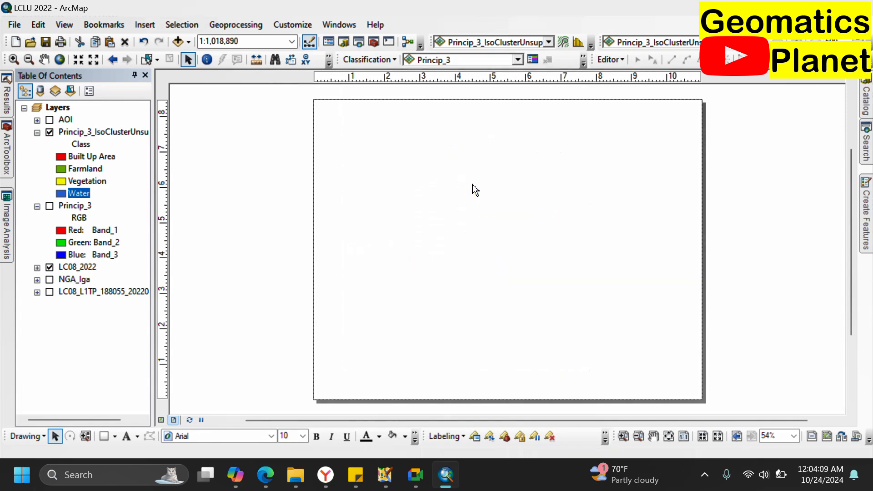
drag(472, 177, 458, 248)
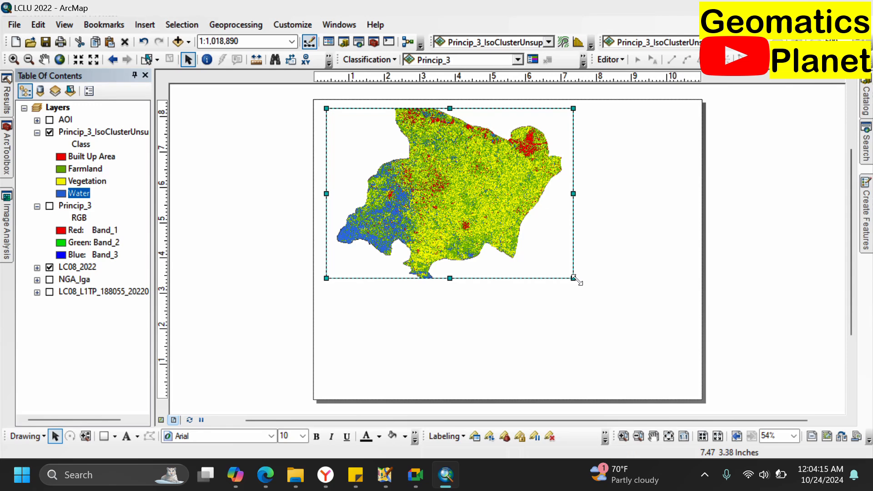
drag(574, 279, 701, 388)
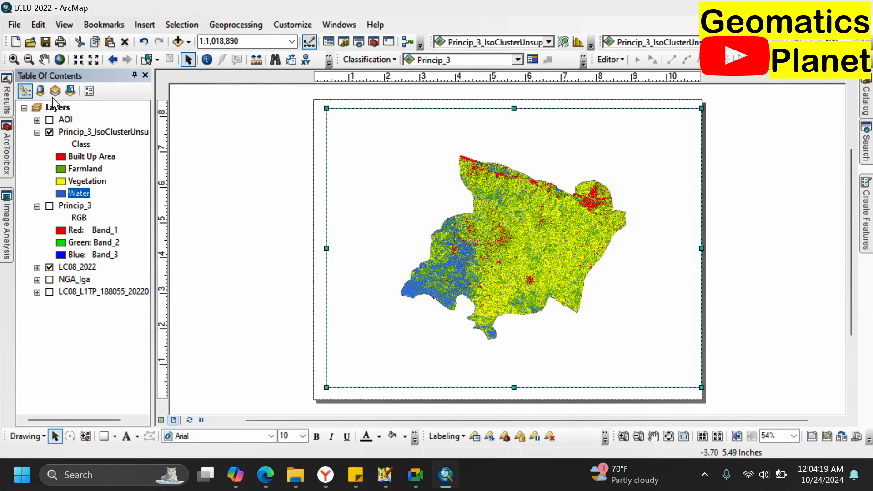
right_click(83, 132)
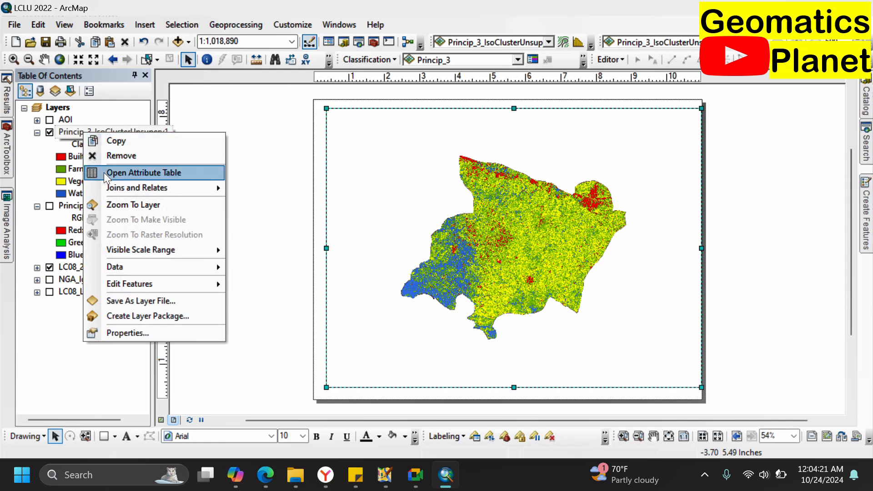
click(108, 204)
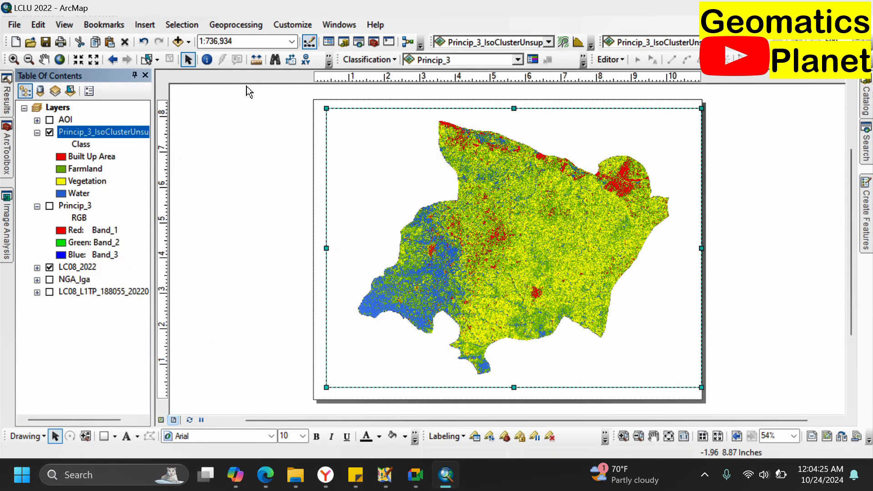
Step: Insert a legend titled Legend for Princip_3_IsoClusterUnsuperv1 only, leaving out LC08_2022, and place it in the lower-right corner of the data frame
click(142, 26)
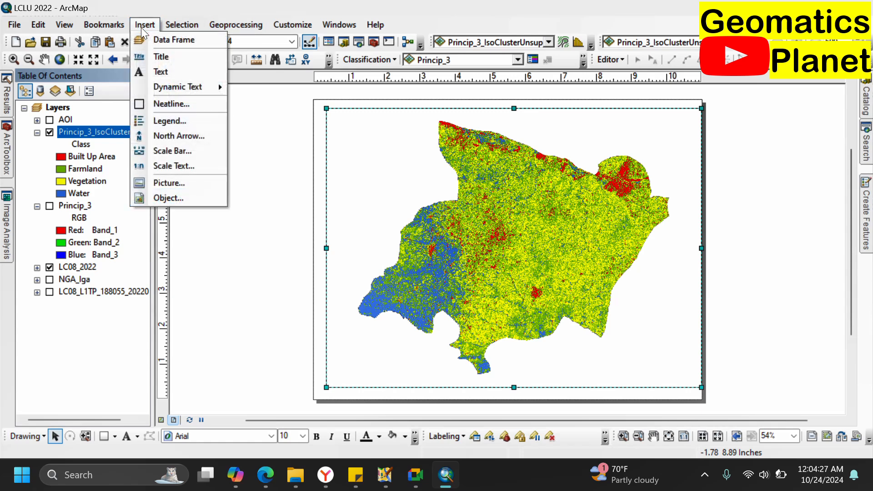
click(164, 122)
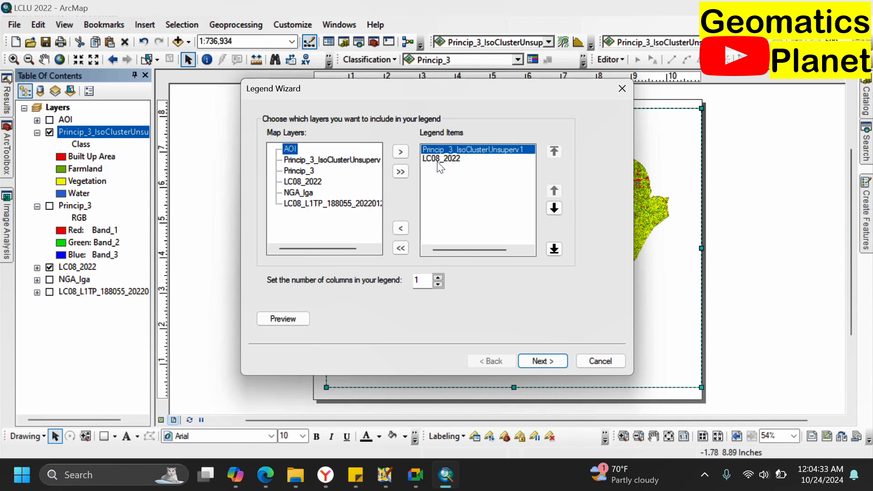
click(439, 159)
click(400, 229)
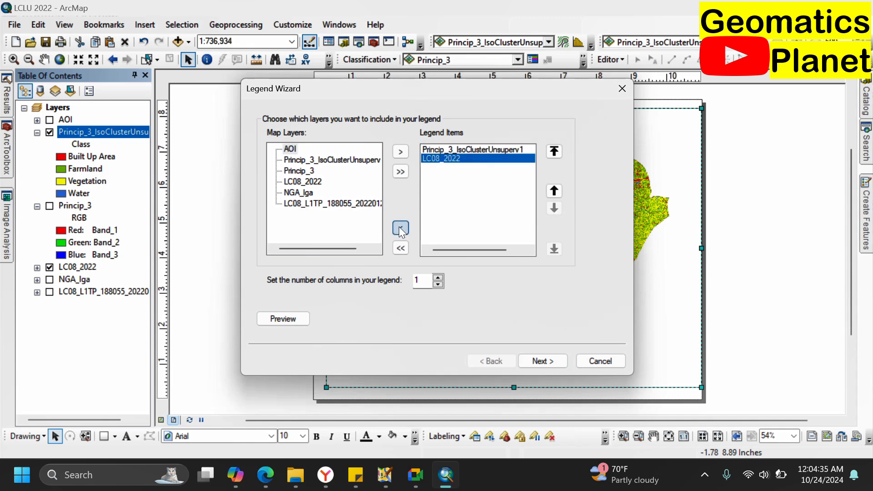
click(544, 362)
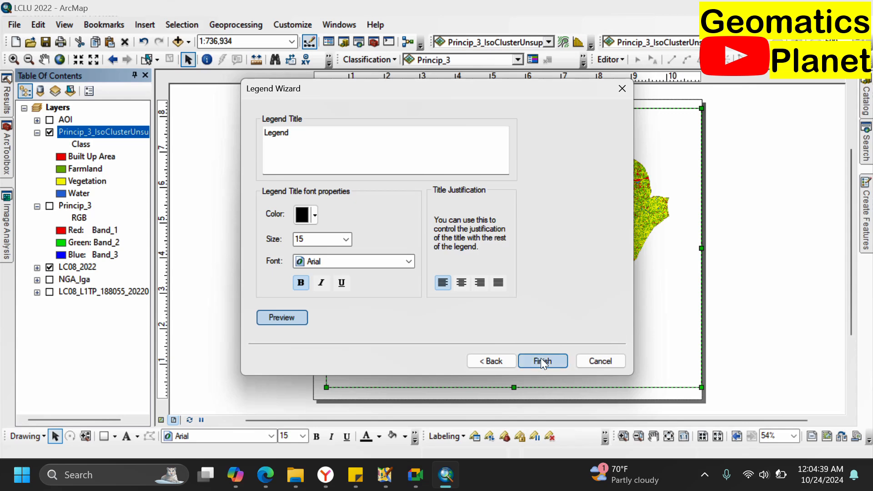
click(542, 361)
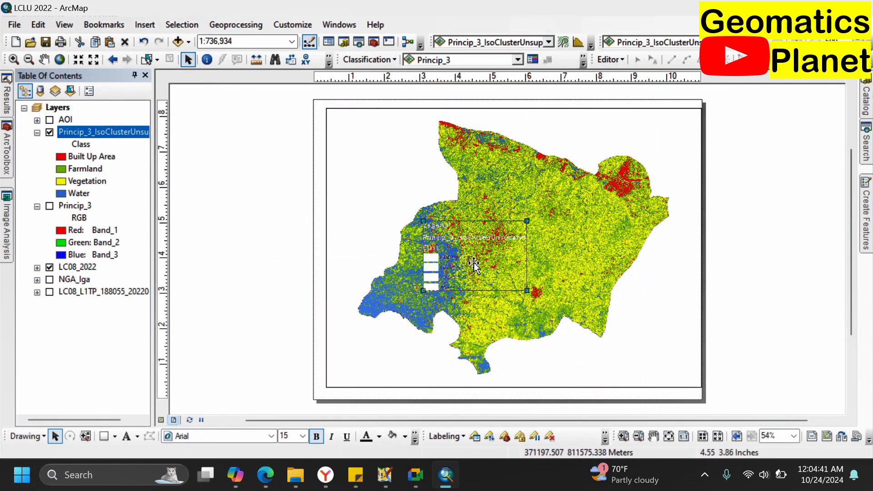
drag(473, 264, 642, 351)
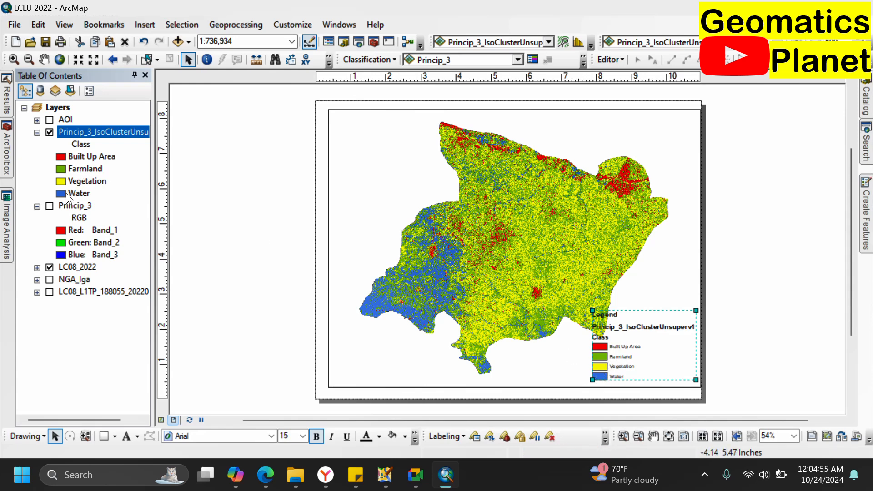
double_click(62, 183)
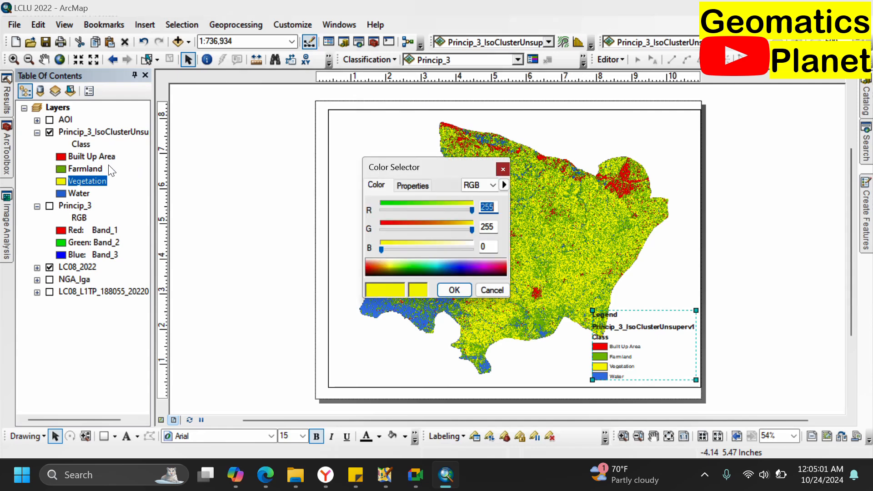
key(Return)
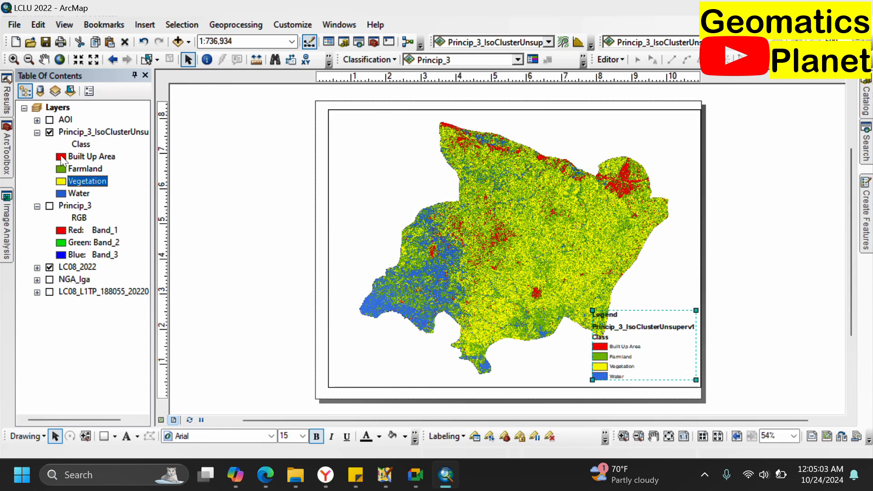
double_click(61, 171)
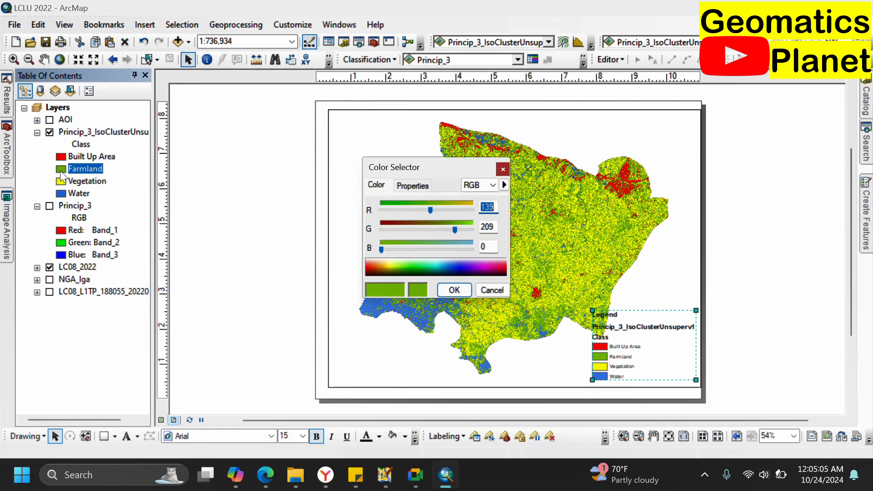
click(414, 186)
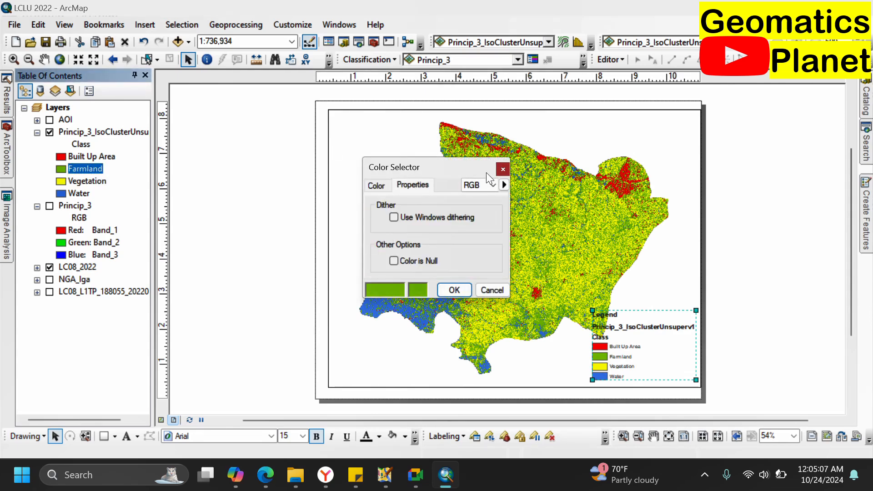
click(503, 170)
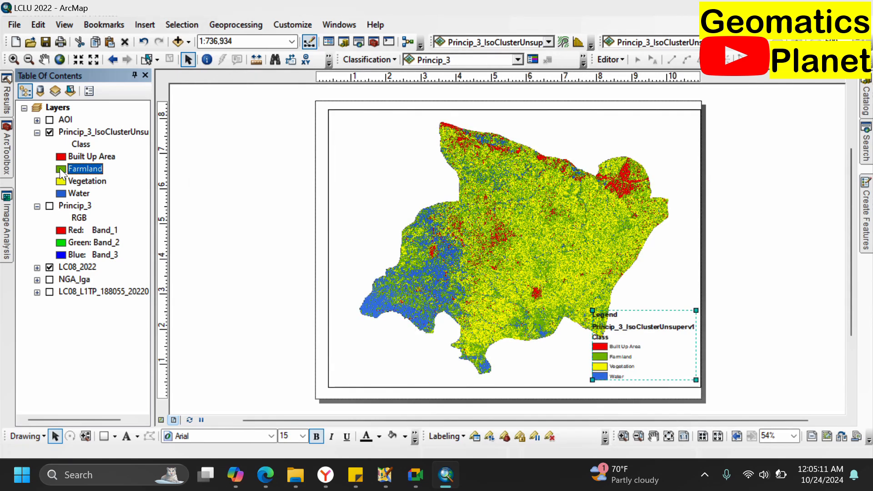
Step: Recolor the classification layer's Farmland class light green, Vegetation dark green and Water dark blue
right_click(60, 170)
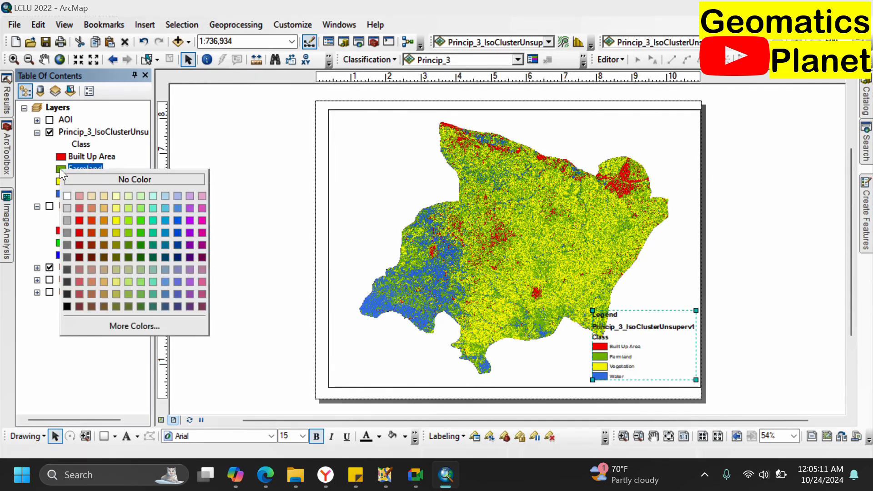
click(131, 223)
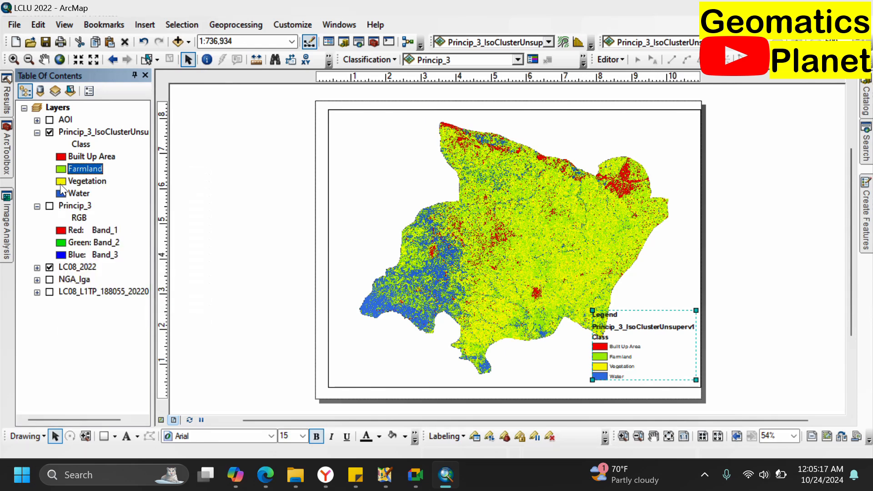
right_click(61, 182)
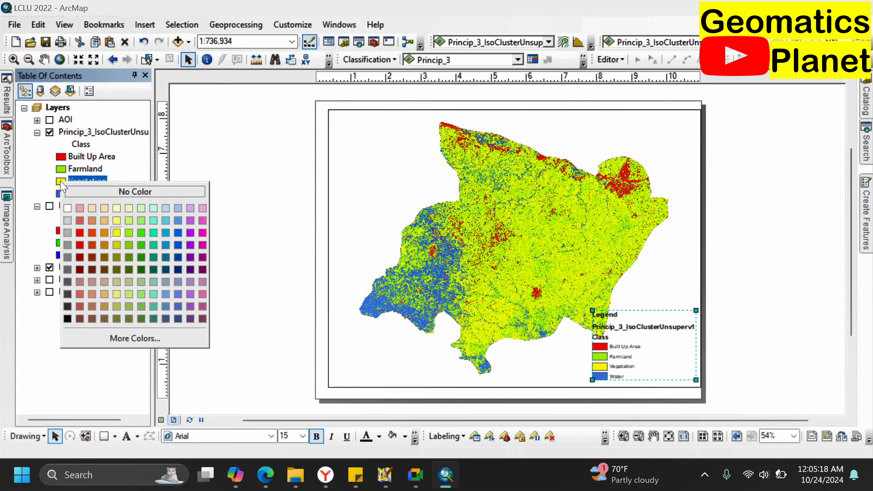
click(141, 269)
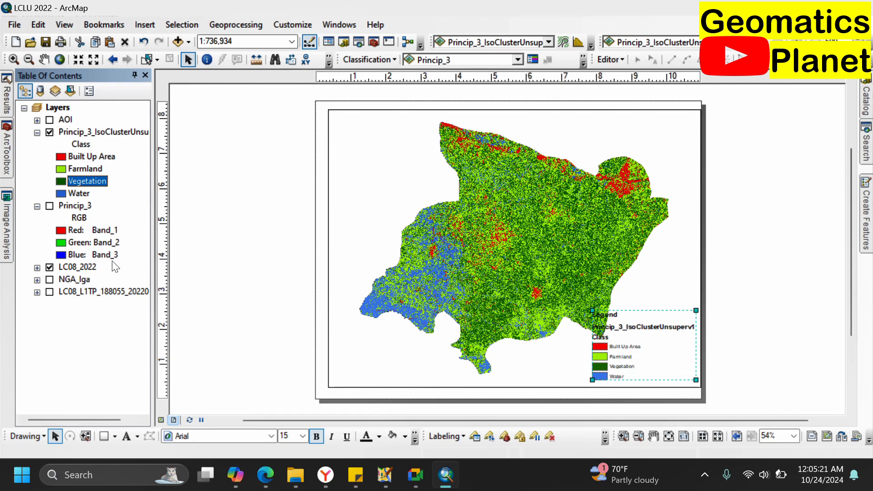
right_click(60, 193)
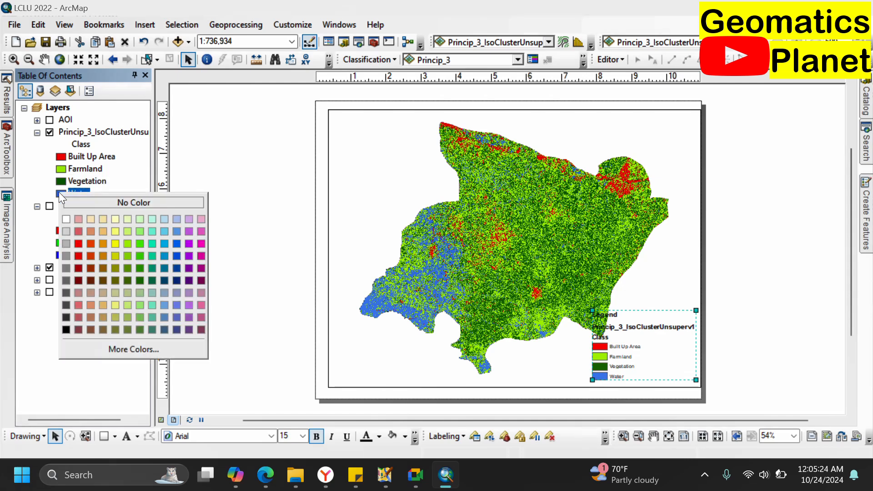
click(176, 265)
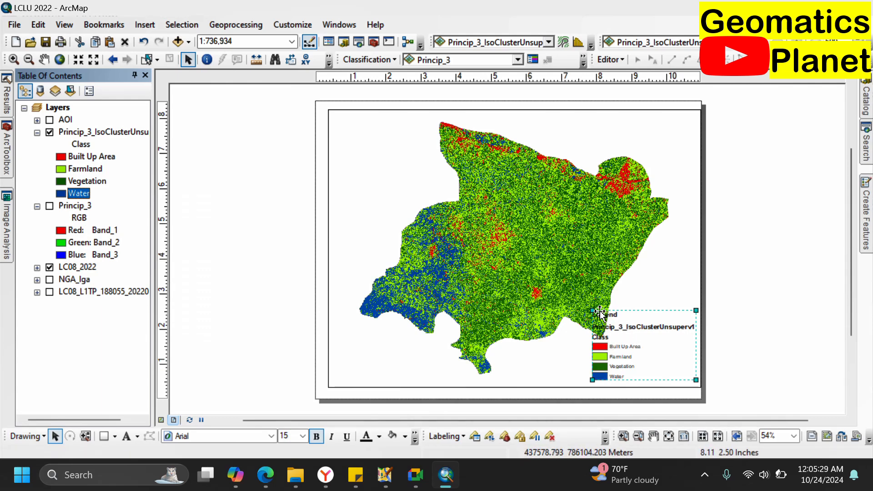
Step: Shrink the legend toward the data frame's lower-right corner so it clears the classified map
drag(593, 311, 626, 333)
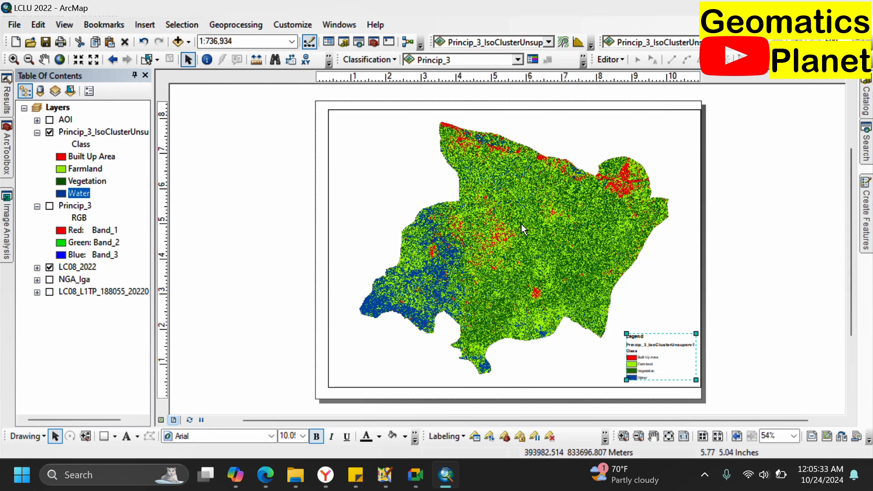
Step: Open the symbology settings of Princip_3_IsoClusterUnsuperv1 and try out several multicolor ramps on its Class values
click(89, 132)
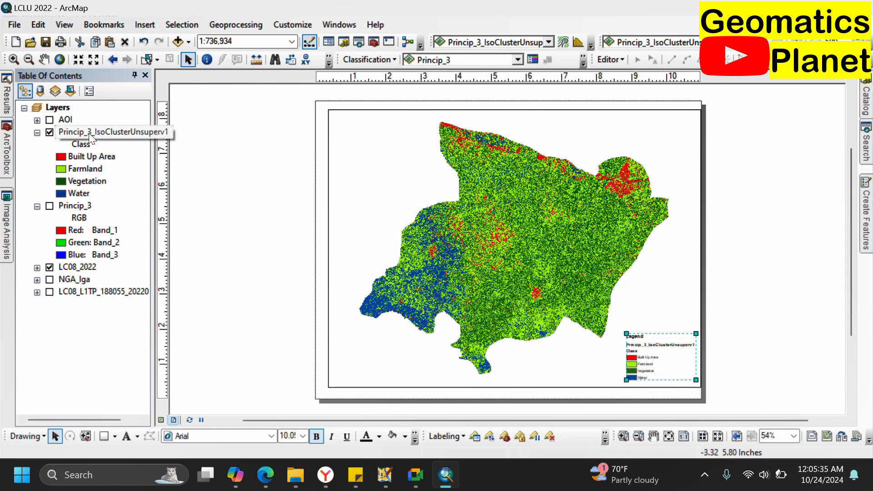
double_click(88, 132)
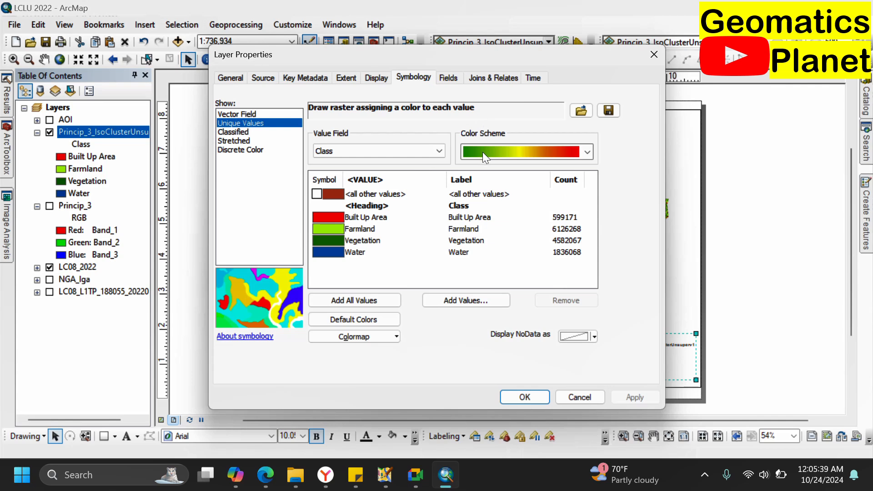
click(482, 151)
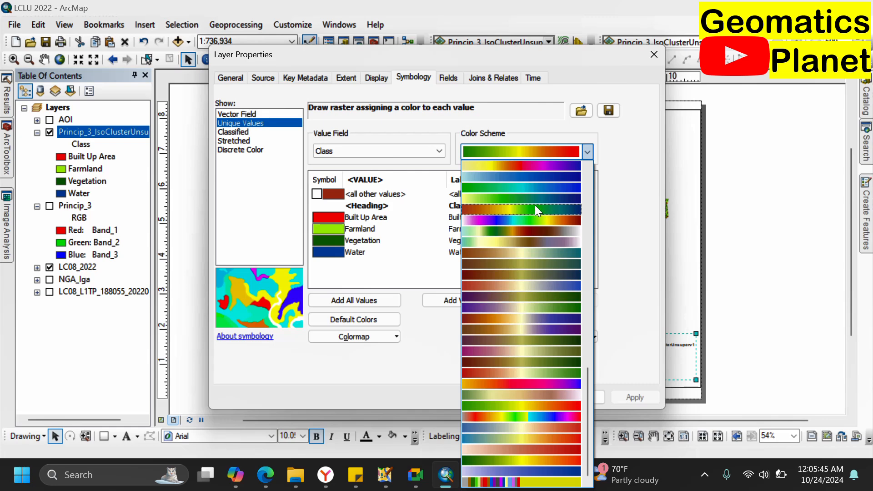
click(538, 230)
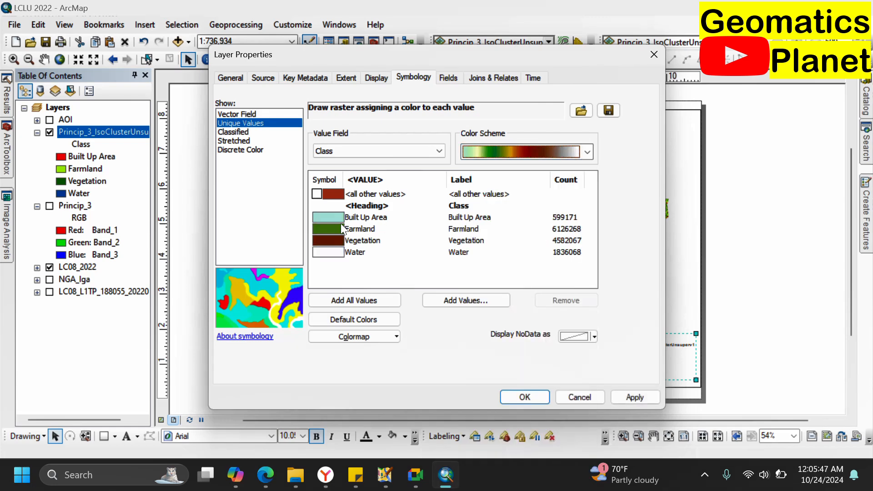
click(487, 154)
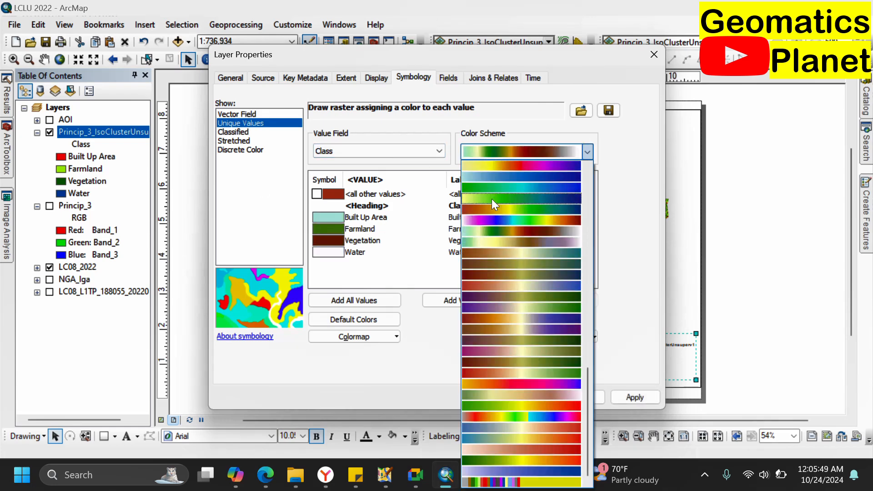
click(502, 219)
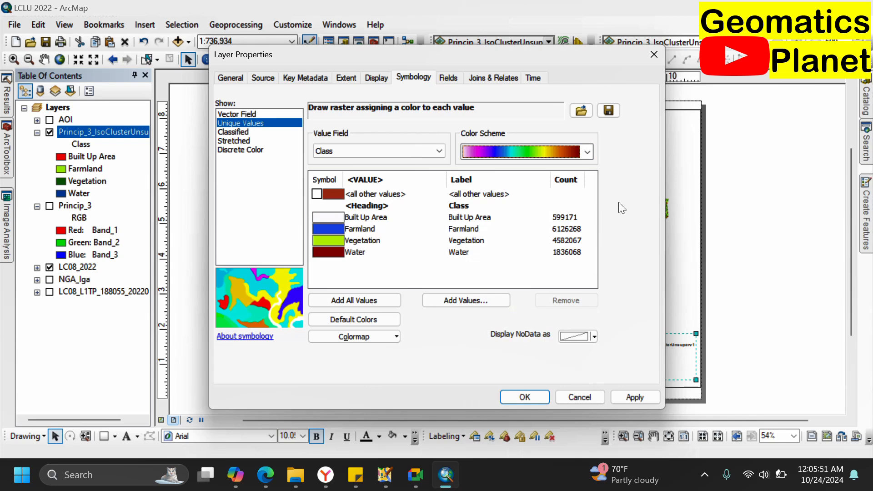
click(560, 150)
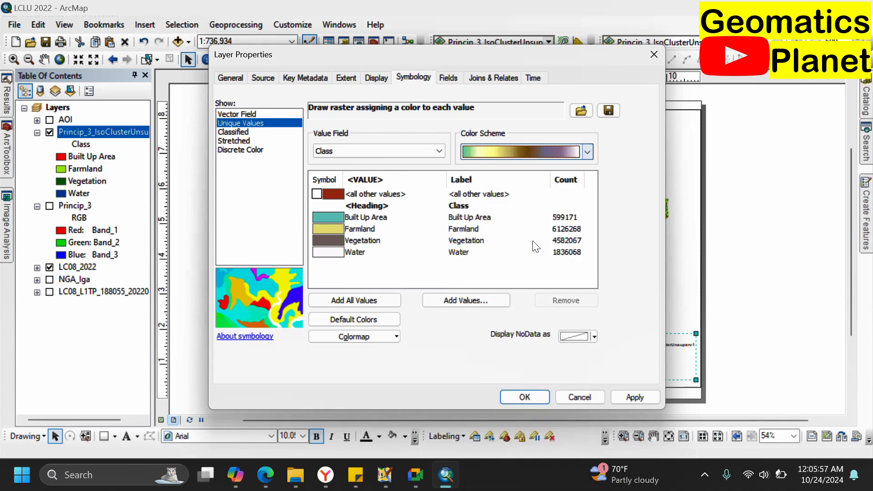
click(533, 241)
click(498, 154)
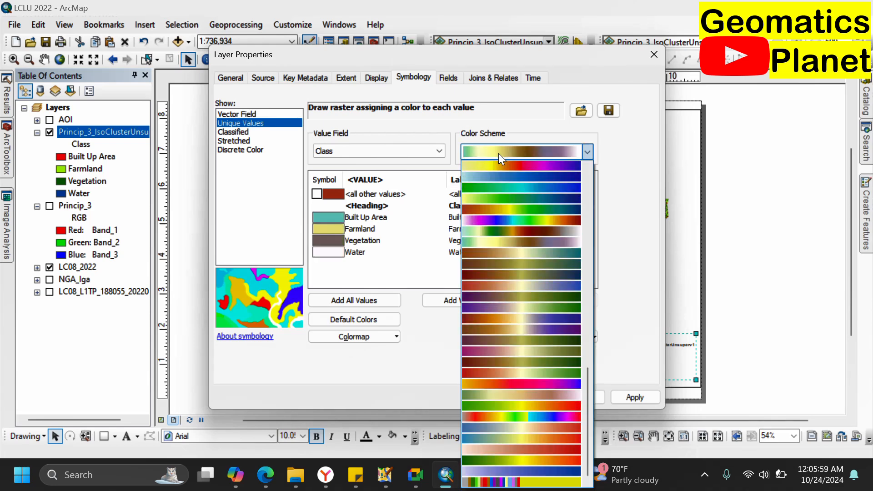
click(508, 189)
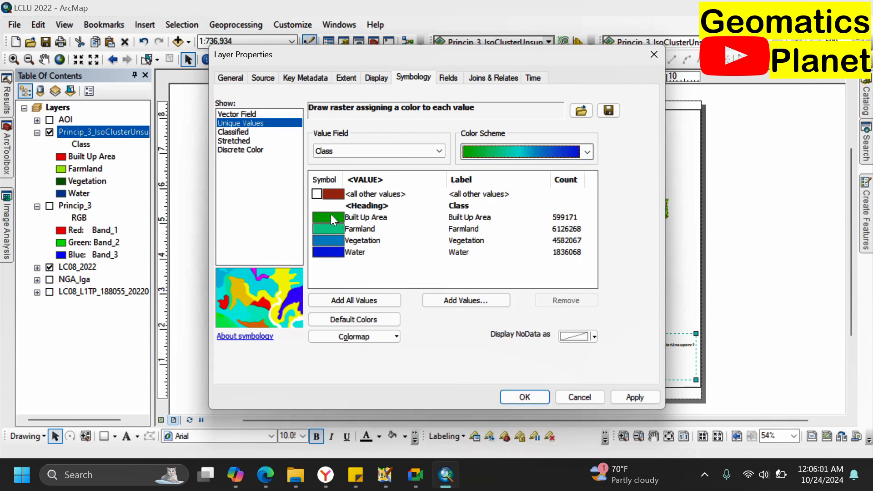
Step: Apply the blue-yellow-red color ramp to the classes with its colors flipped, so Built Up Area is red and Water is blue
click(538, 154)
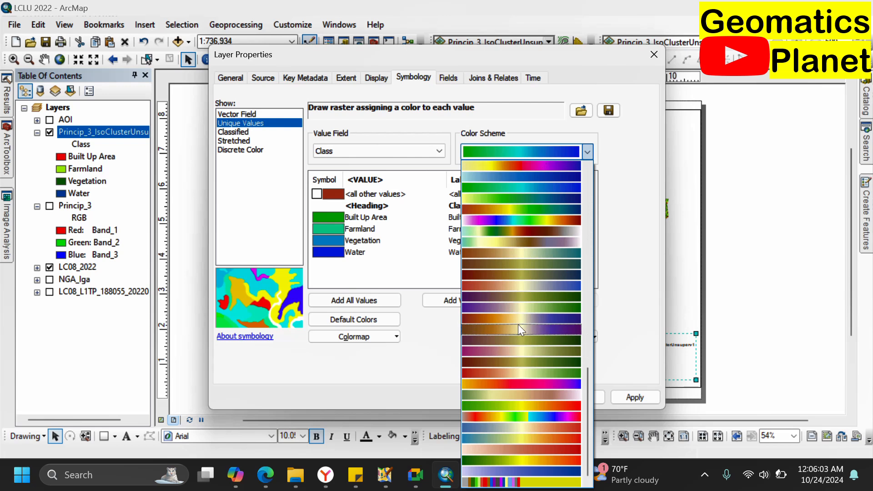
click(519, 440)
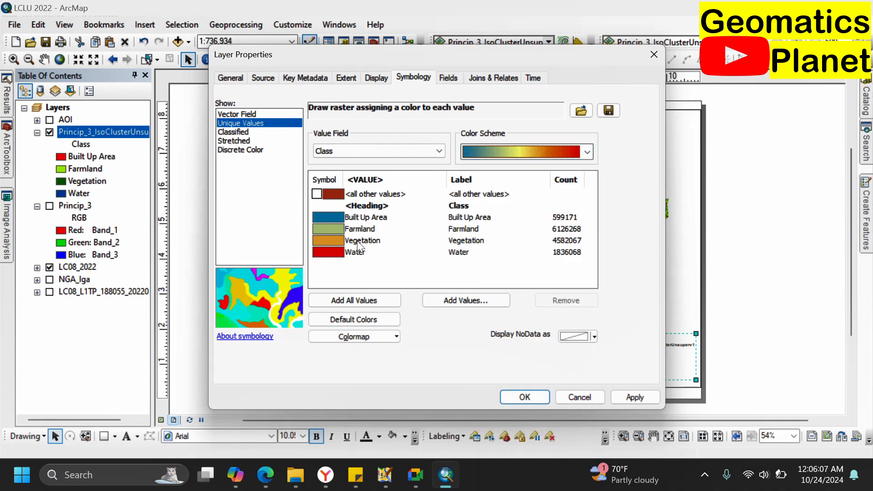
right_click(323, 193)
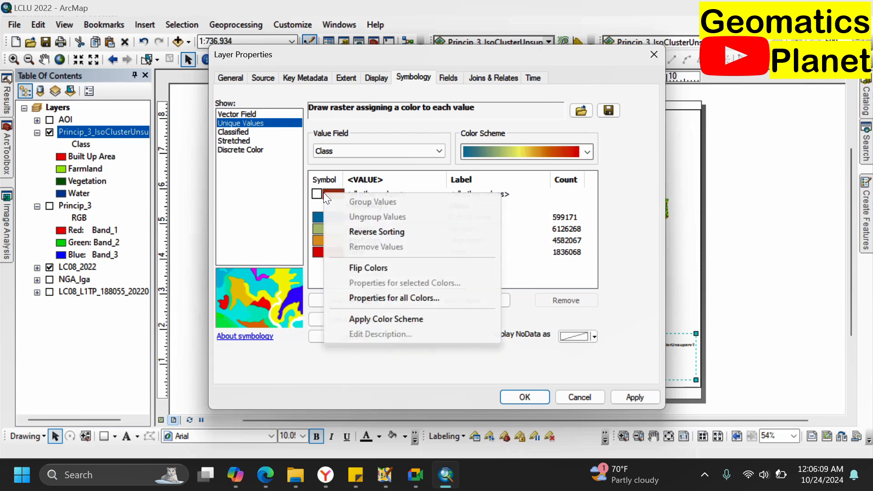
click(356, 271)
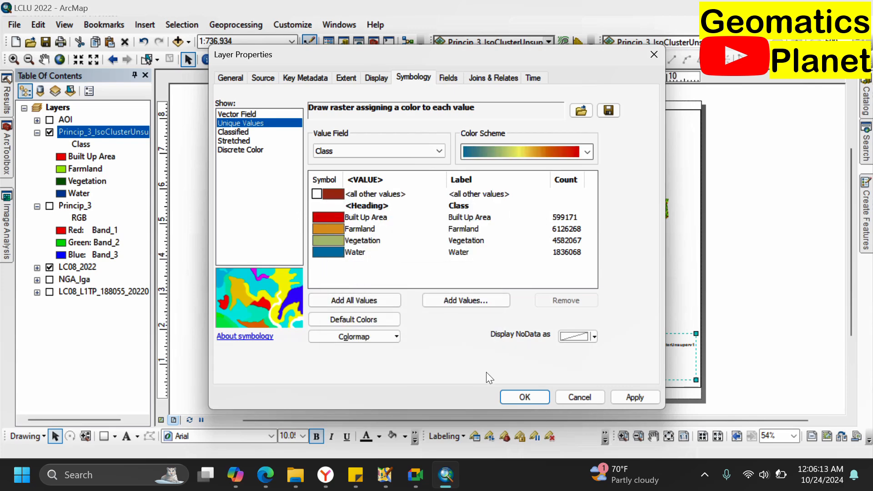
click(519, 398)
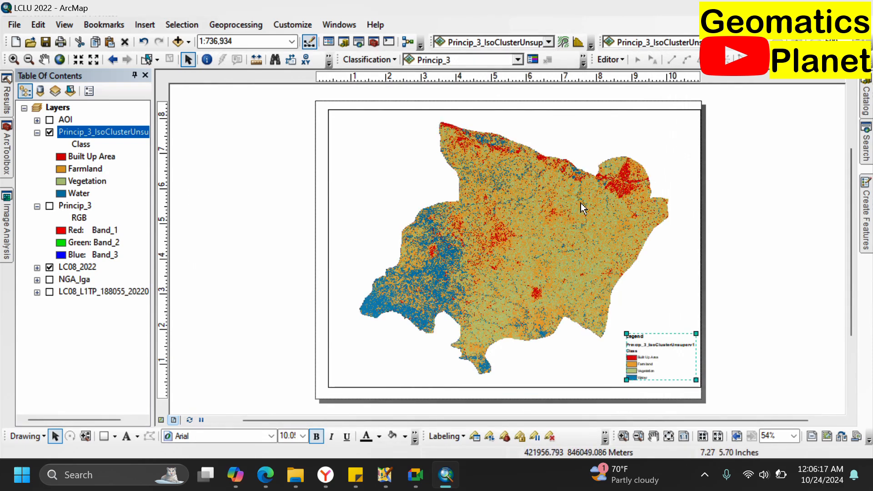
Step: Narrow the data frame slightly by pulling its right edge in from the page border
click(684, 269)
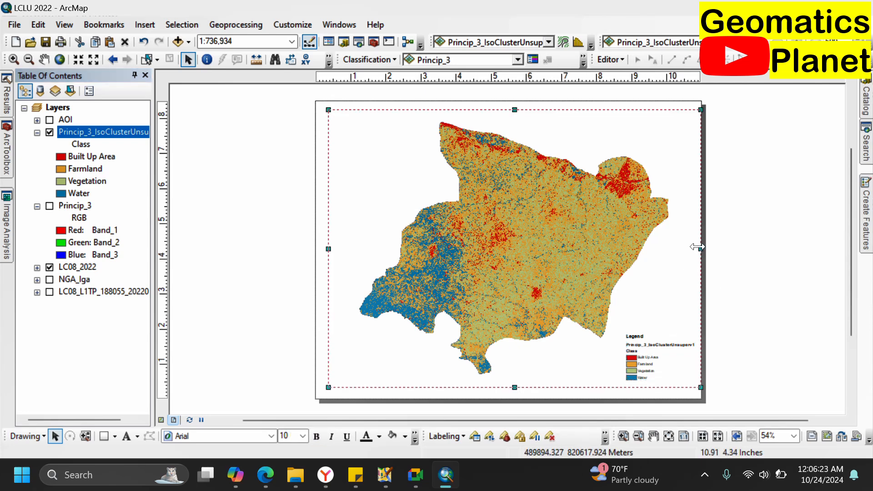
drag(700, 249, 691, 249)
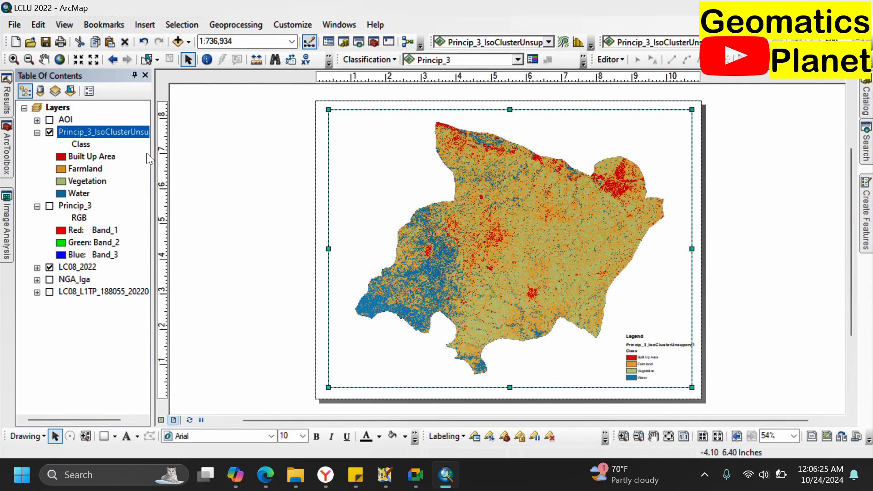
Step: Open the attribute table of Princip_3_IsoClusterUnsuperv1 and copy all five of its class records
right_click(87, 130)
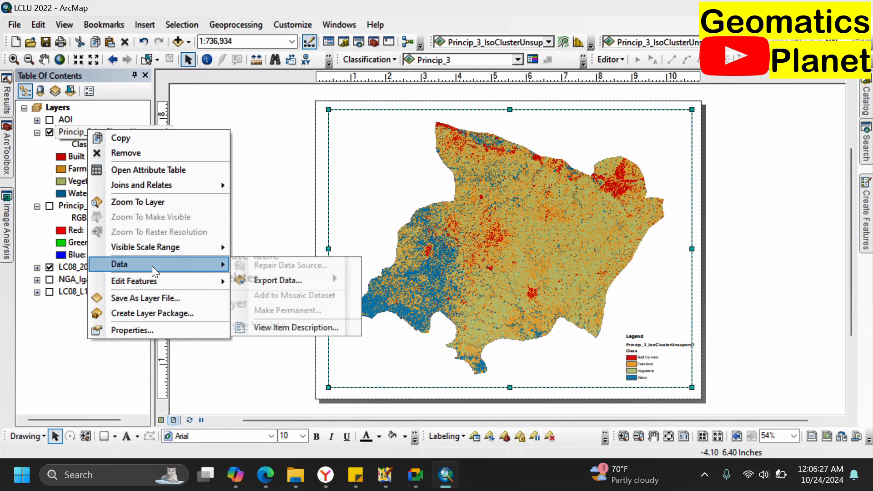
click(146, 170)
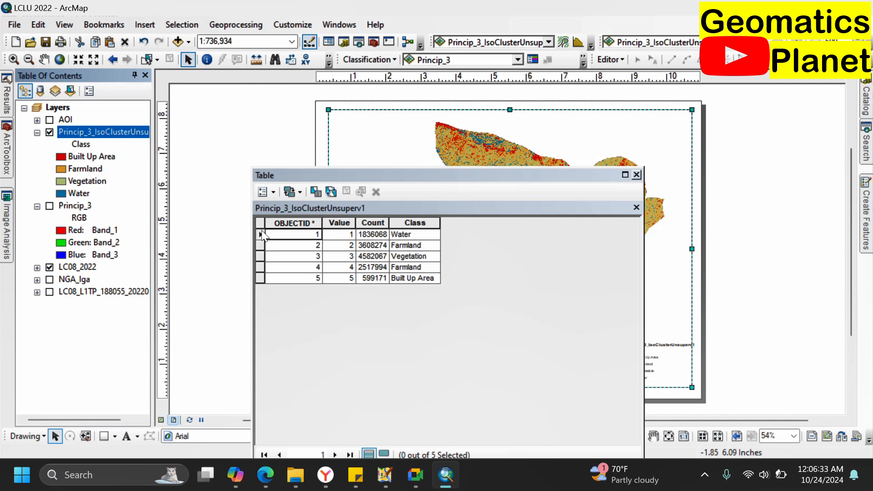
right_click(83, 134)
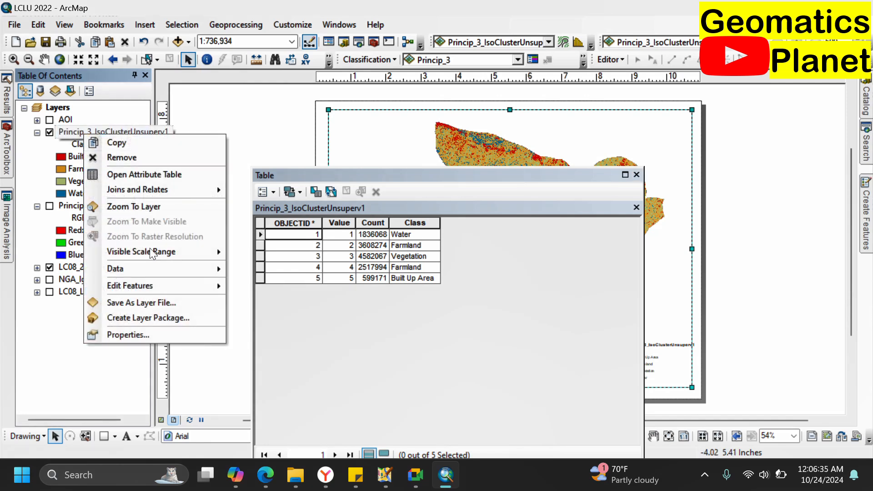
click(433, 278)
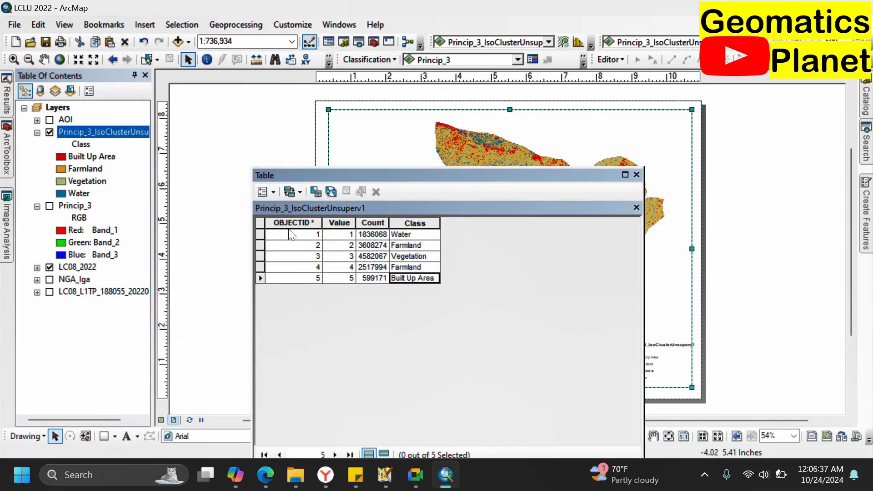
drag(264, 232, 290, 243)
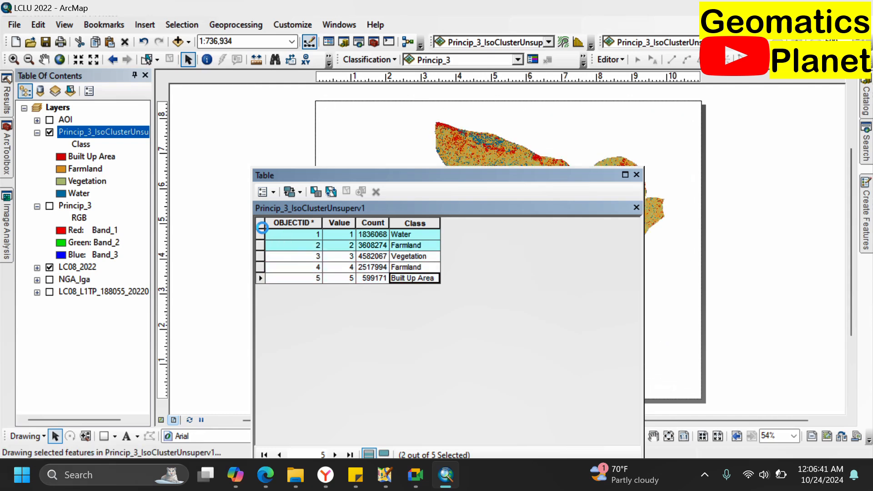
drag(261, 231, 377, 284)
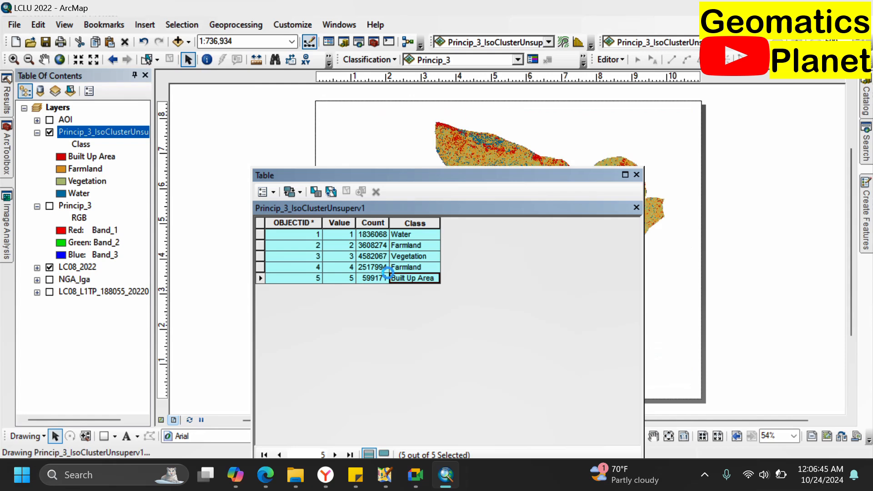
right_click(258, 230)
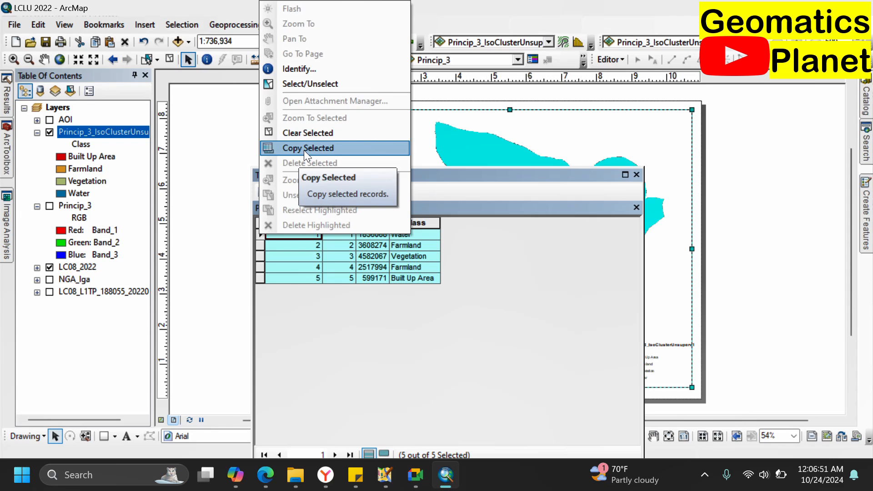
click(305, 148)
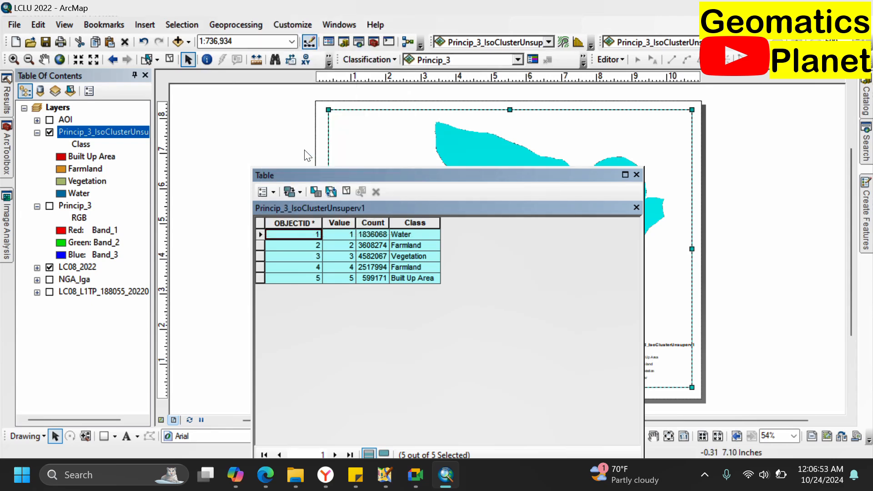
Step: Switch to Excel and paste the copied class records into a new blank workbook, starting at cell A1
key(super)
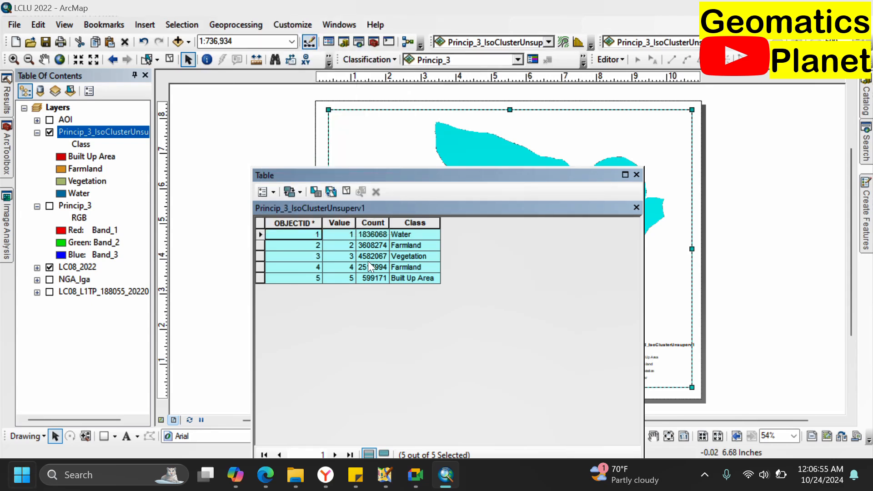
text(exce)
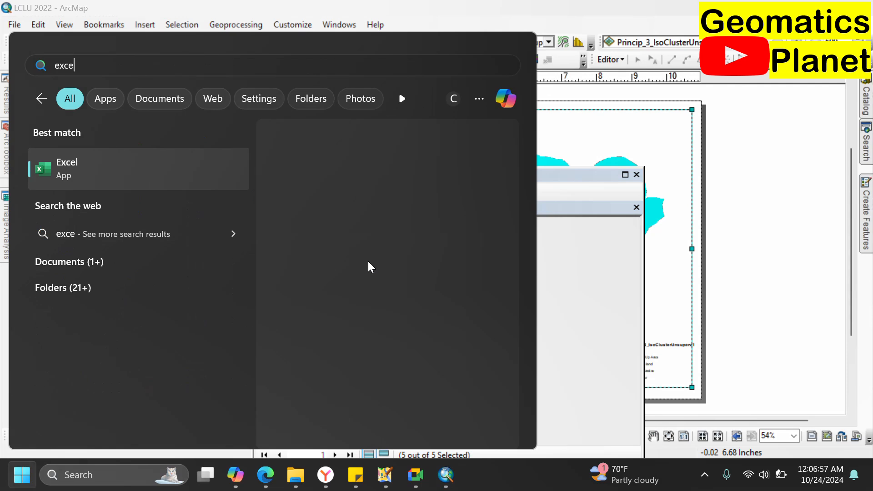
key(Escape)
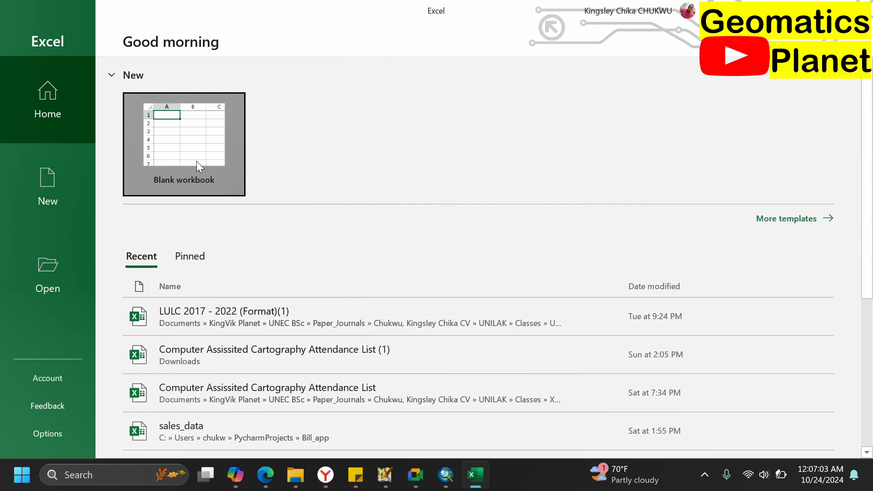
click(196, 161)
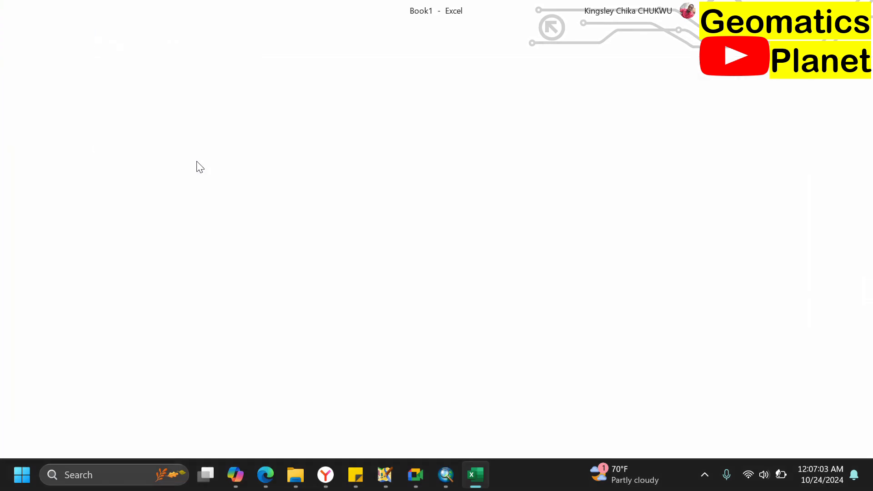
click(197, 161)
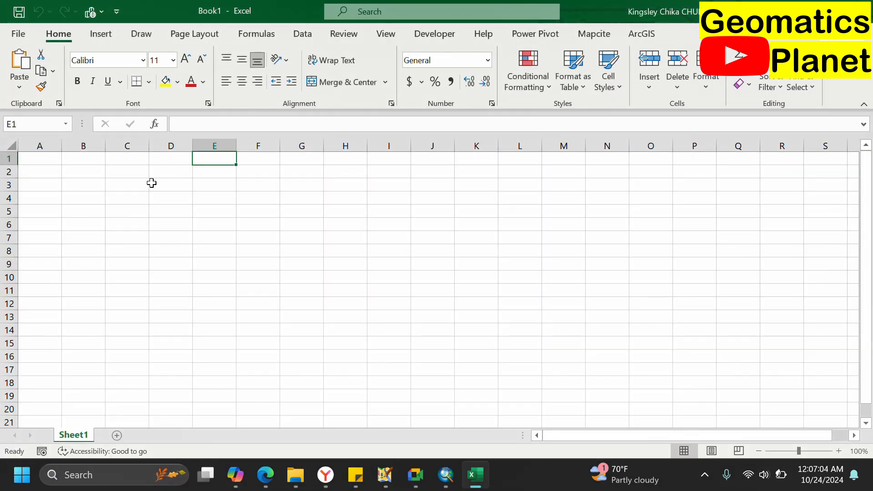
click(46, 164)
key(ctrl+v)
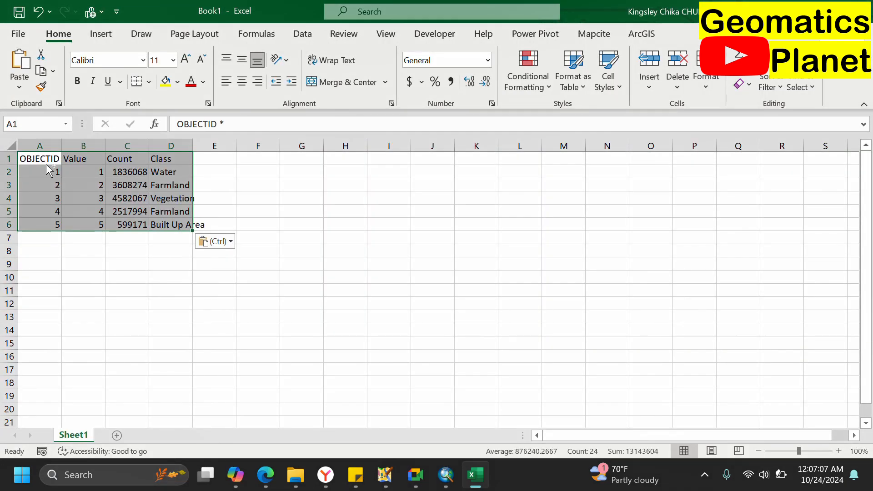
click(263, 257)
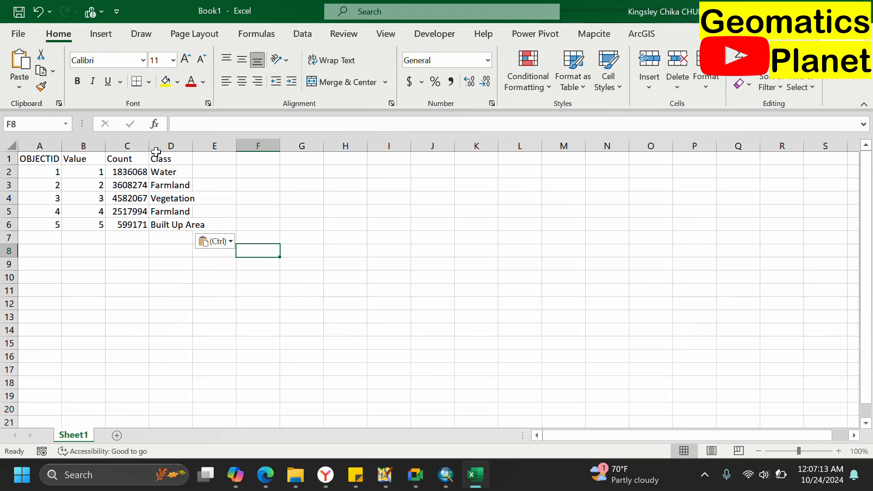
Step: Insert one blank column before the Count column and another between Count and Class
click(129, 144)
right_click(129, 145)
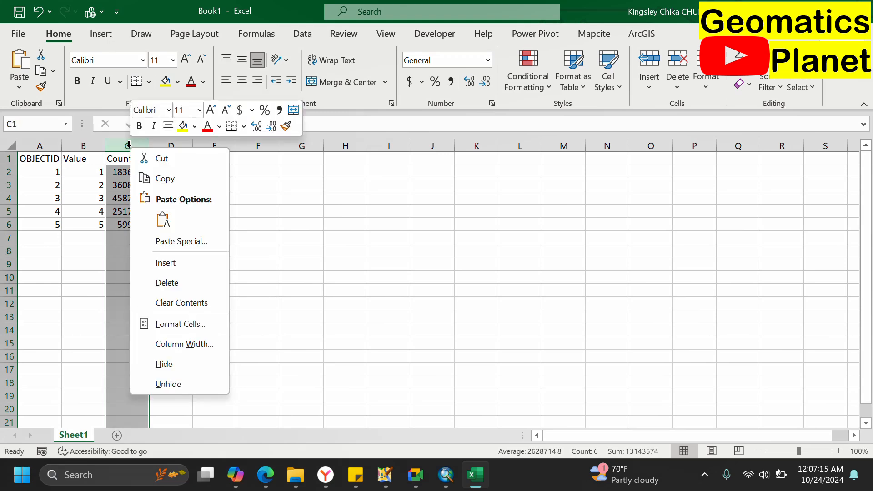
key(Escape)
click(196, 261)
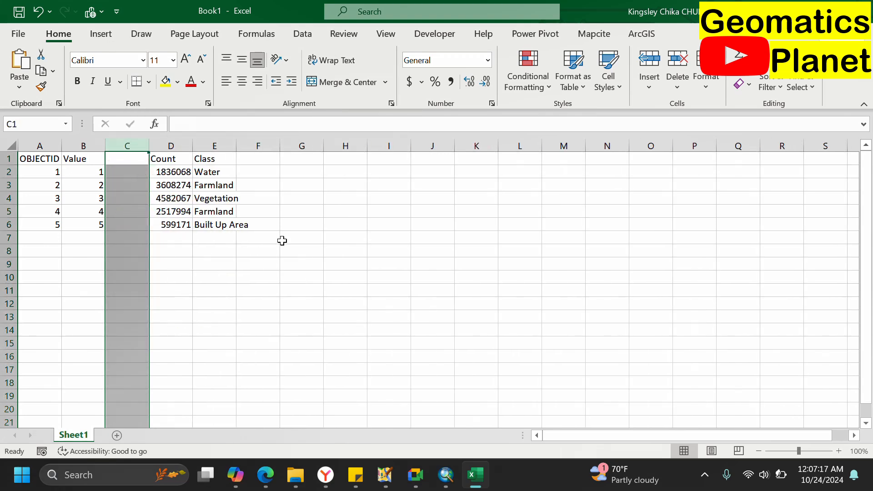
click(205, 155)
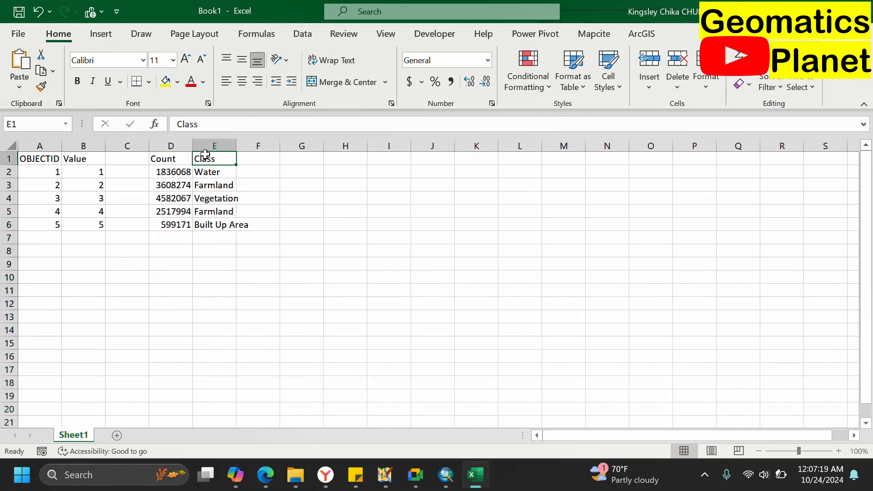
click(211, 145)
right_click(208, 145)
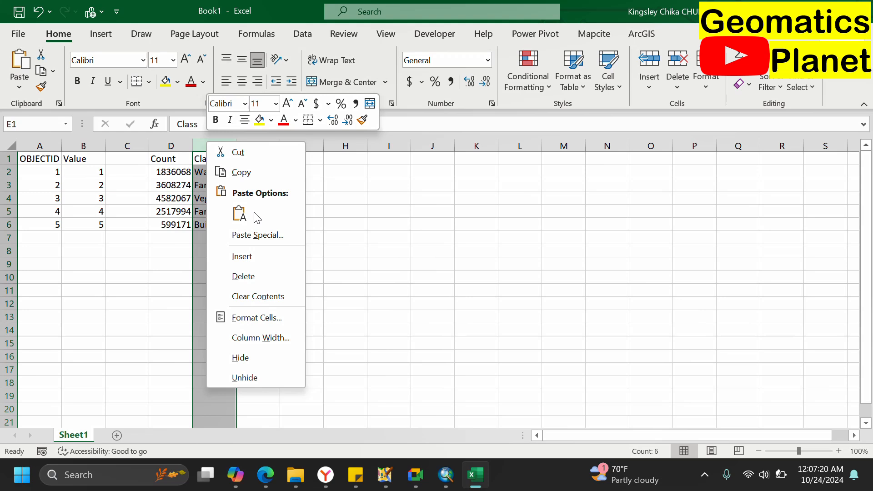
click(263, 255)
click(204, 162)
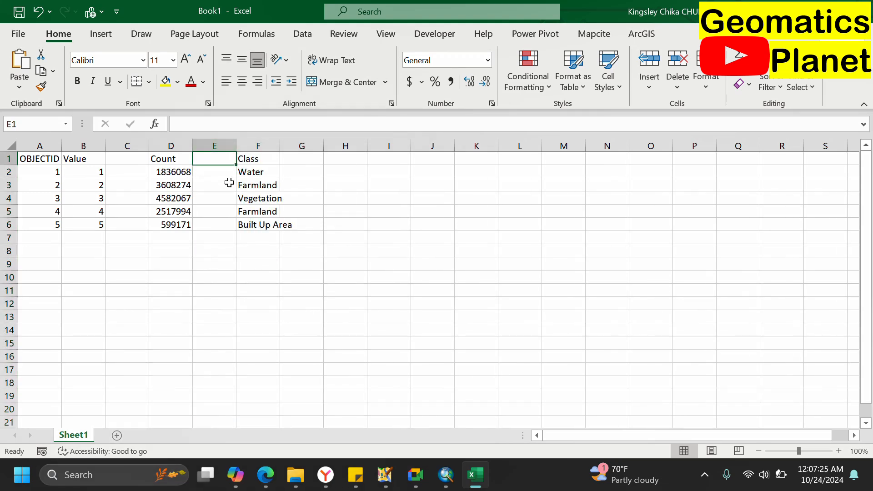
Step: Calculate each class's percentage of the total from the counts in D2:D6 using the % Total quick analysis for column E
drag(174, 172, 178, 223)
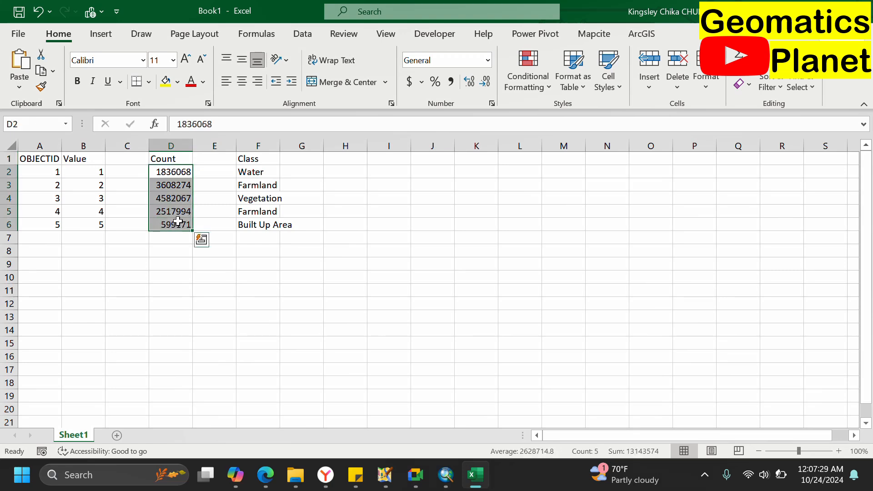
key(ctrl+q)
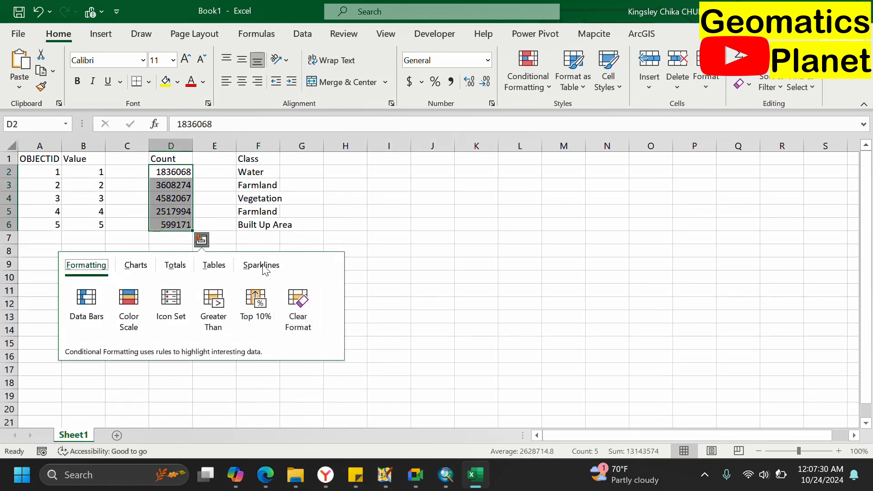
click(180, 267)
click(333, 308)
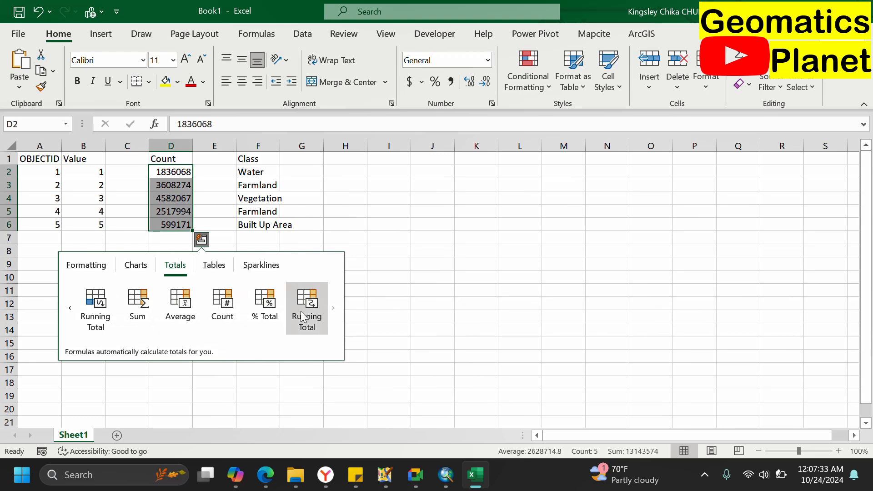
click(274, 311)
click(253, 268)
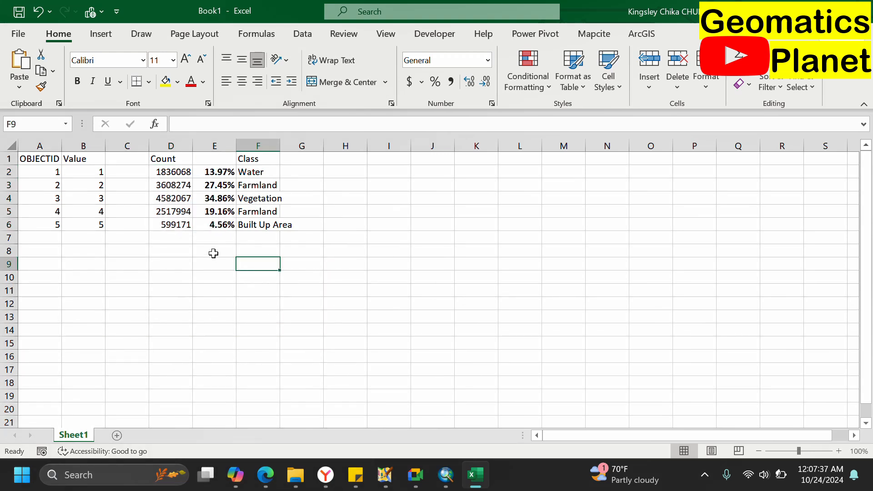
Step: Add up the percentages E2:E6 with a SUM formula in cell E7
click(229, 222)
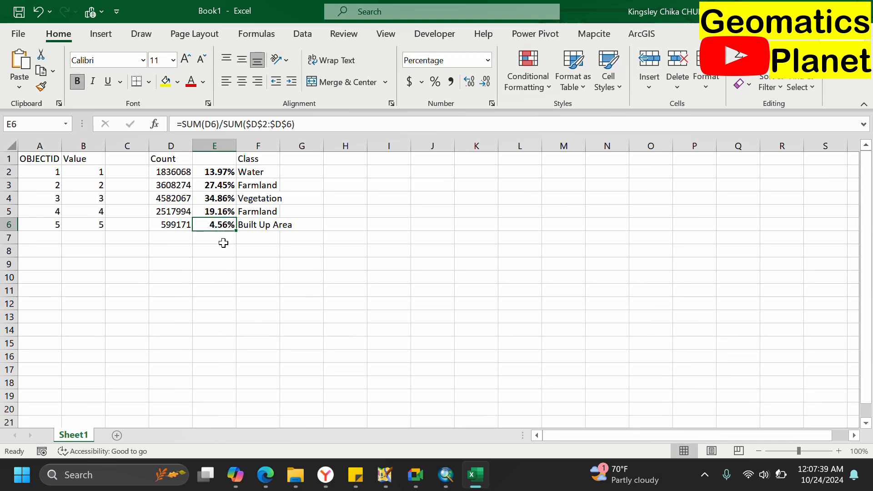
click(223, 242)
key(alt+equal)
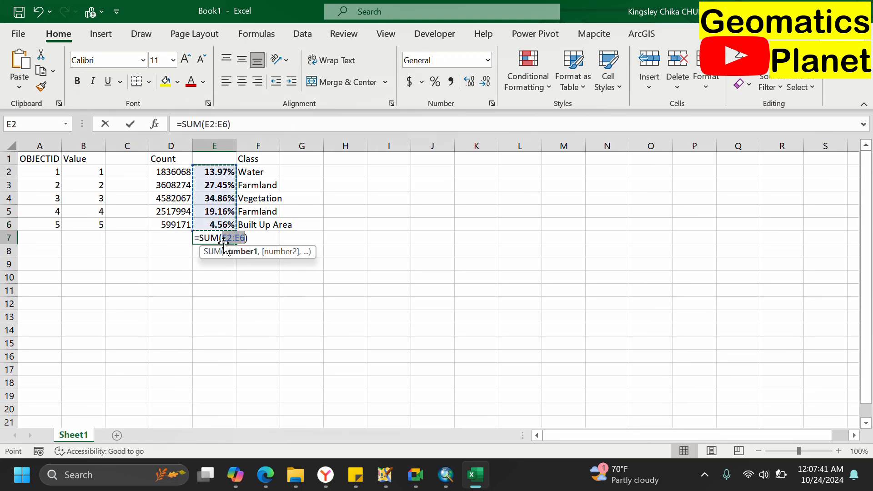
key(Return)
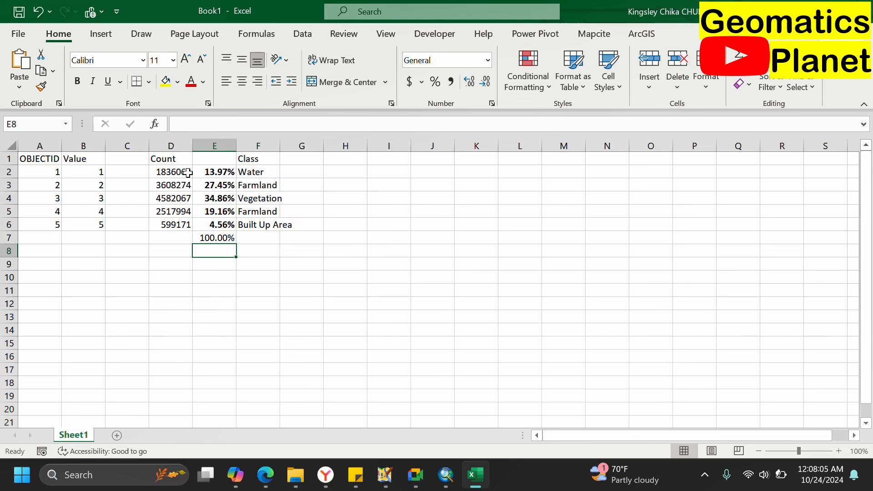
Step: Insert a recommended horizontal bar chart from the percentages and class names in E2:F6
drag(205, 172, 245, 221)
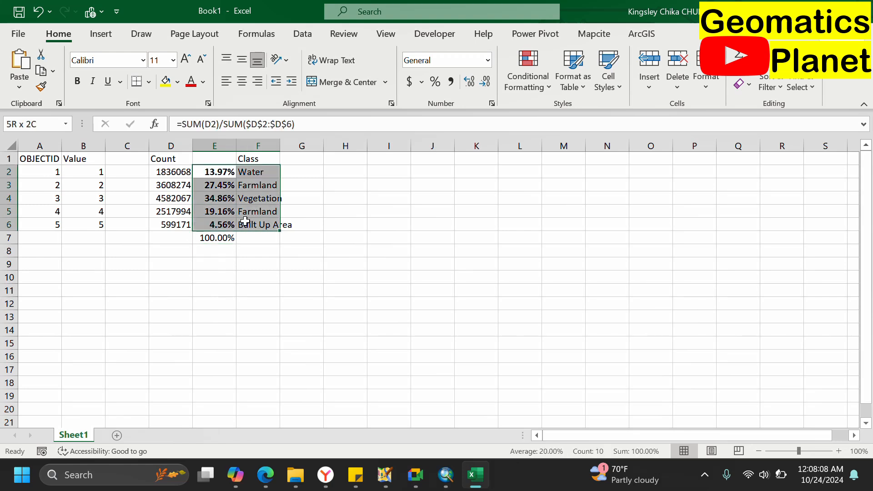
click(112, 40)
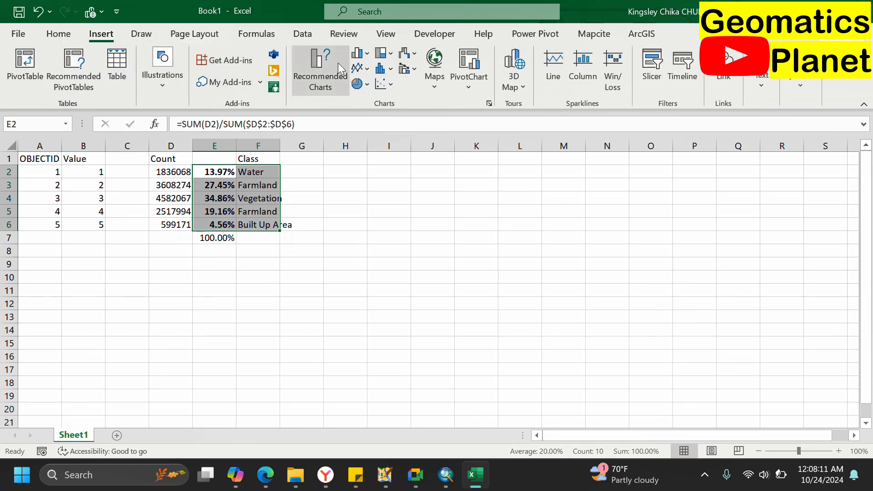
click(329, 75)
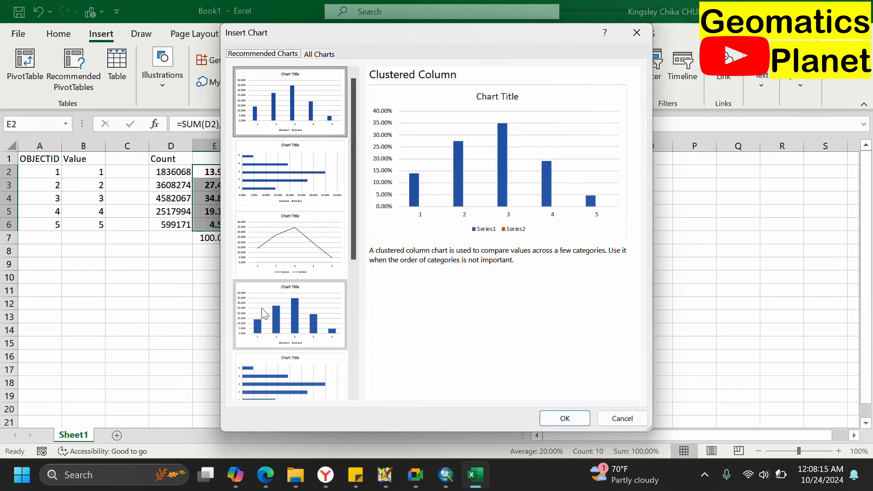
click(276, 367)
double_click(276, 367)
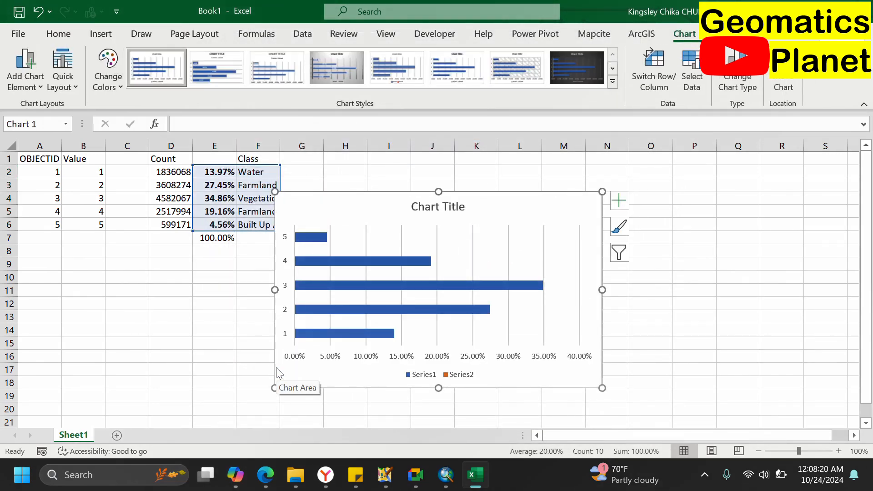
Step: Try the grey gradient chart style with data labels on the bar chart, and delete the chart
click(344, 61)
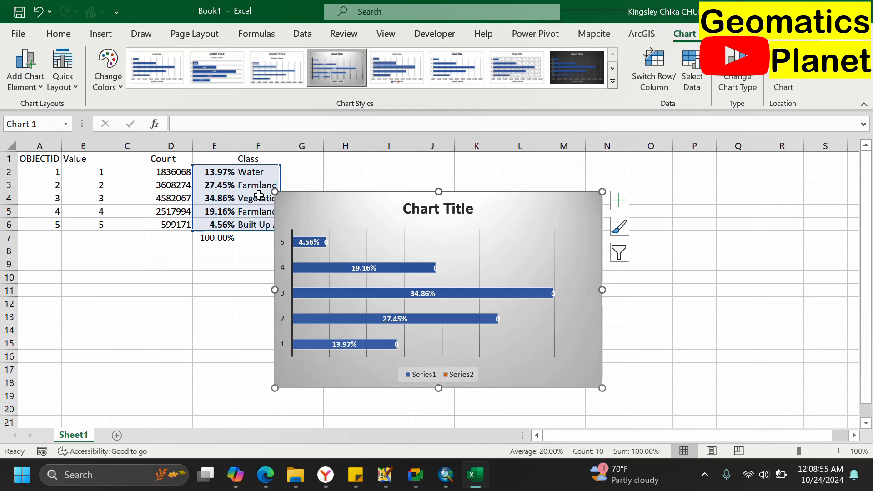
click(292, 168)
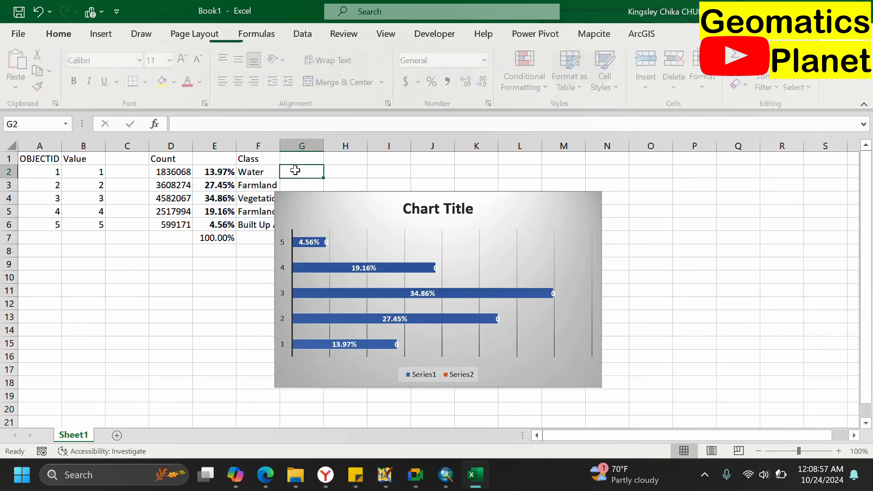
click(531, 214)
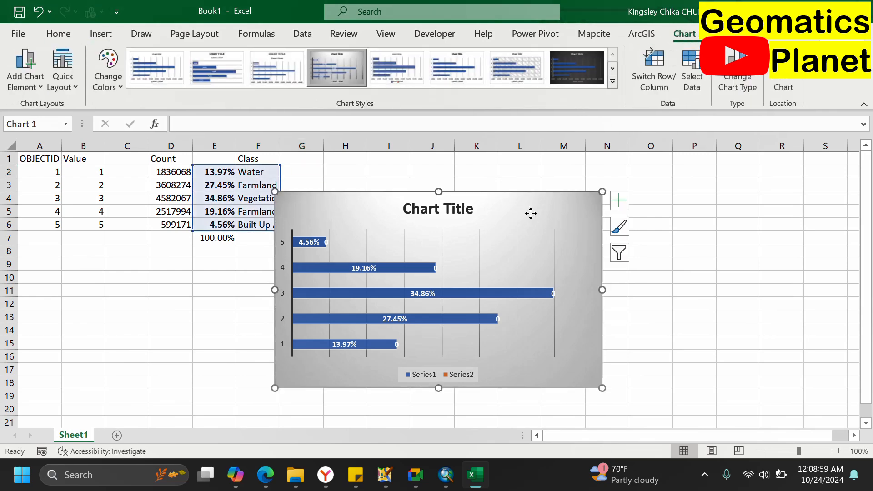
key(Delete)
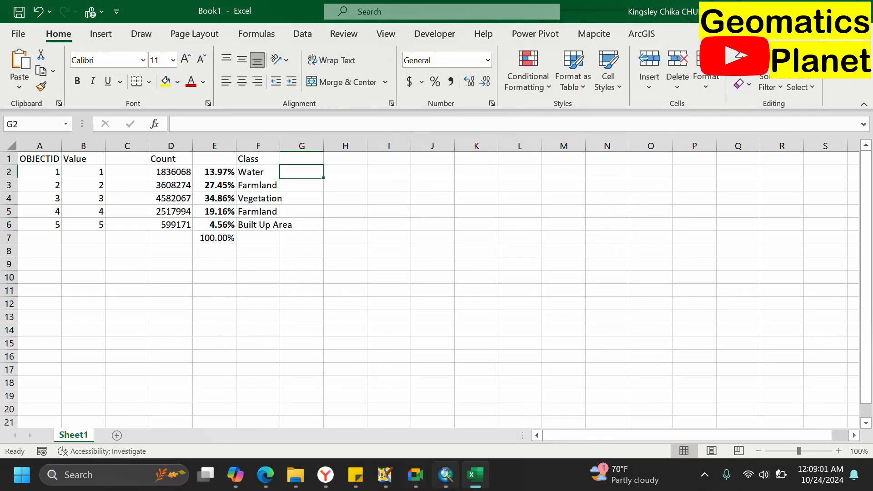
Step: Switch to ArcMap, close the classified raster's attribute table, and clear the selection of its records
click(446, 474)
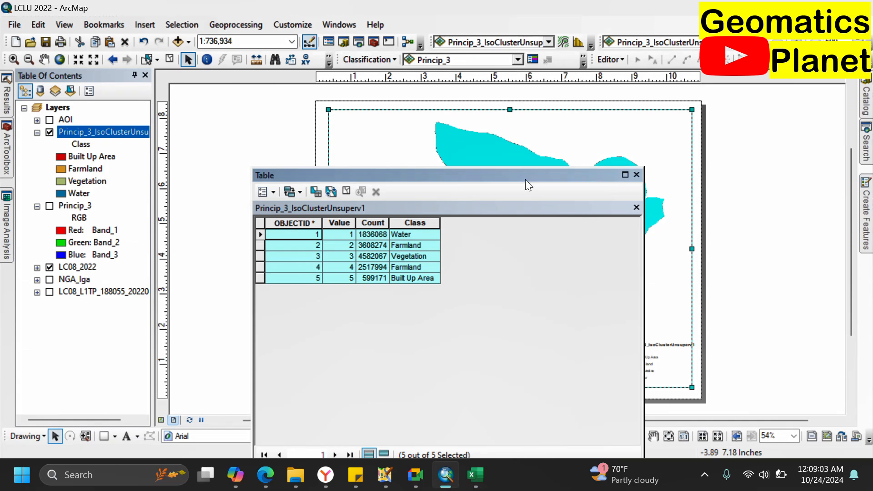
click(637, 174)
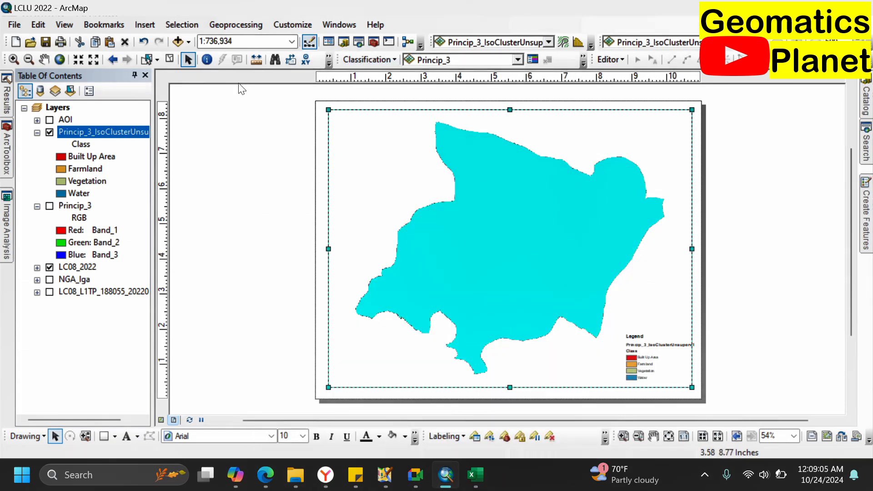
click(168, 60)
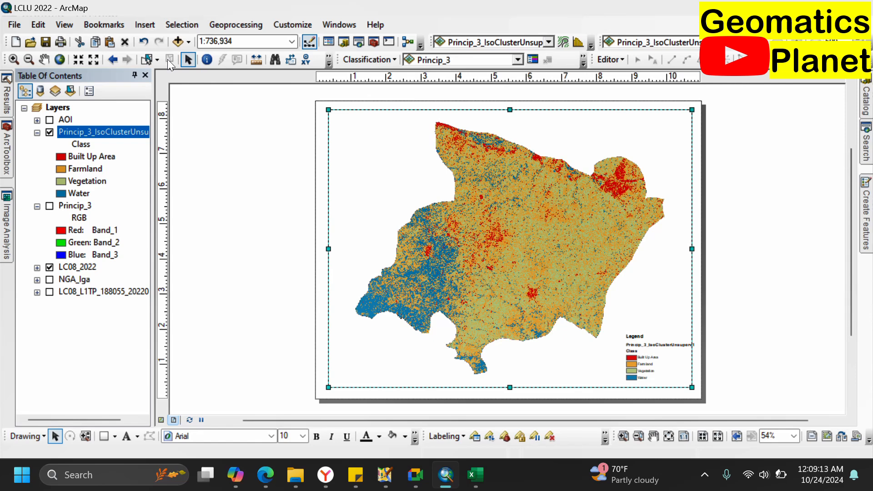
Step: Hide the Princip_3_IsoClusterUnsuperv1 layer and examine the underlying LC08_2022 satellite image up close in the layout
click(50, 133)
click(82, 132)
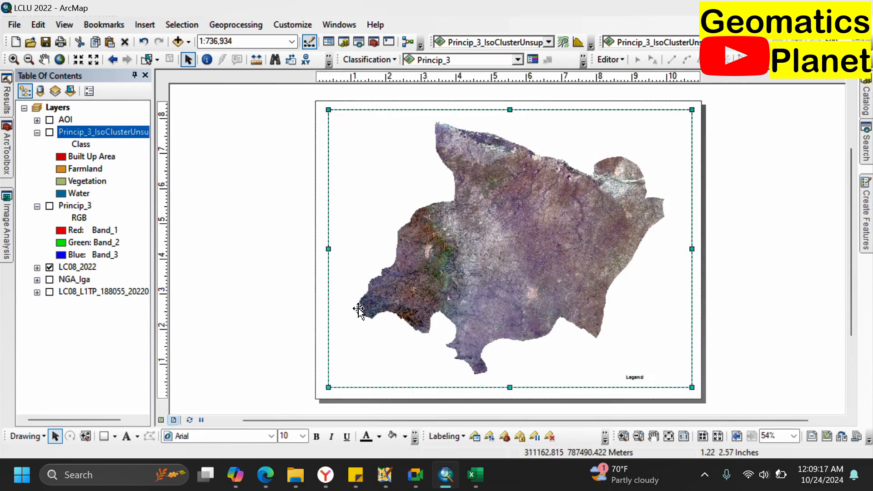
scroll(477, 277, up, 3)
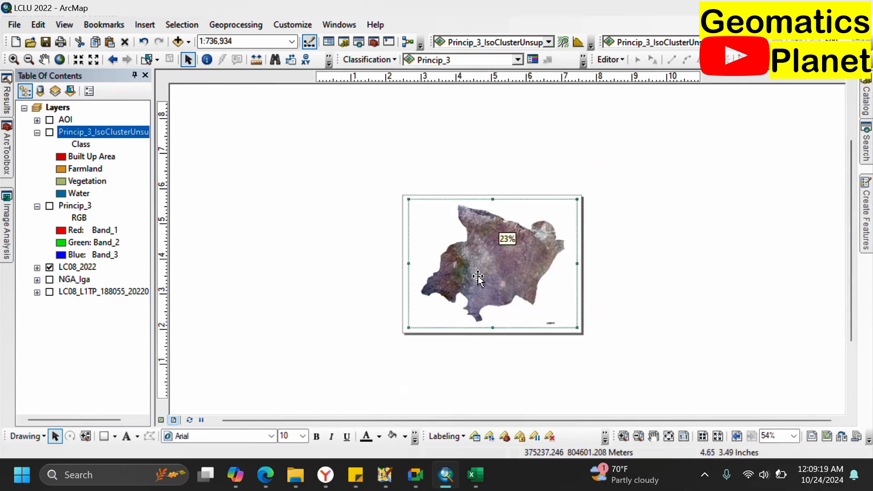
scroll(478, 278, down, 5)
scroll(477, 277, up, 4)
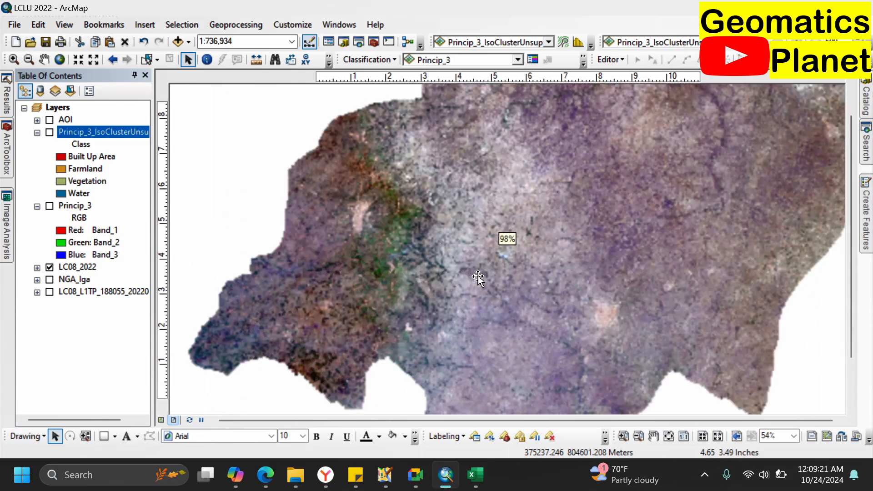
scroll(477, 277, up, 2)
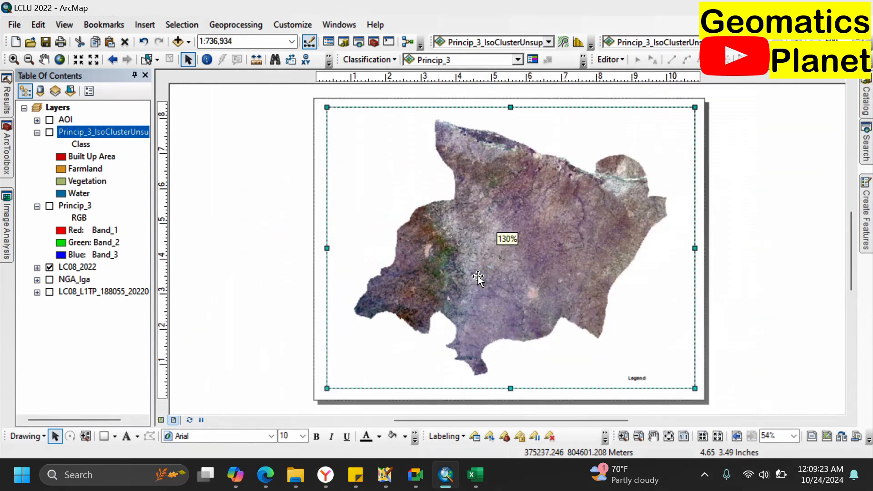
scroll(477, 278, up, 3)
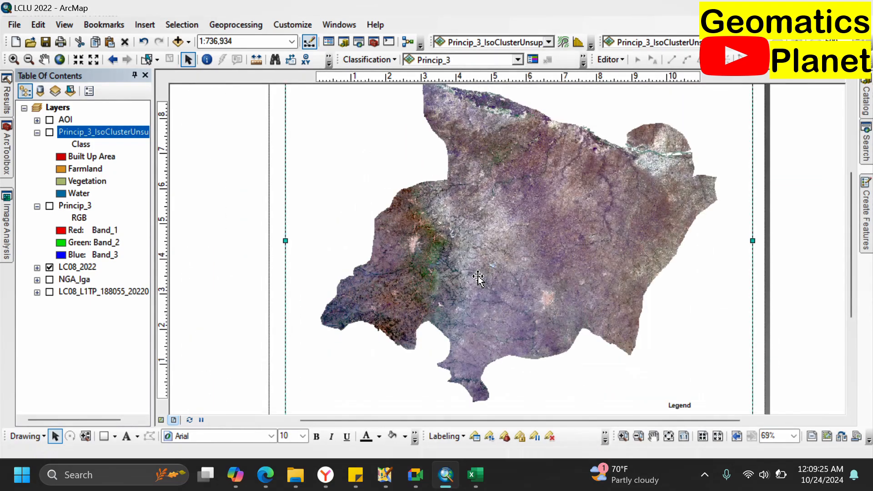
scroll(477, 277, down, 3)
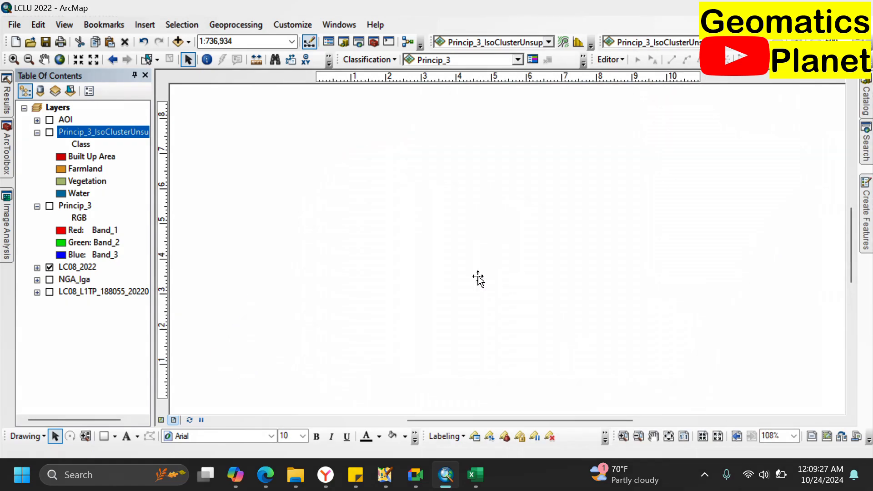
scroll(477, 278, down, 2)
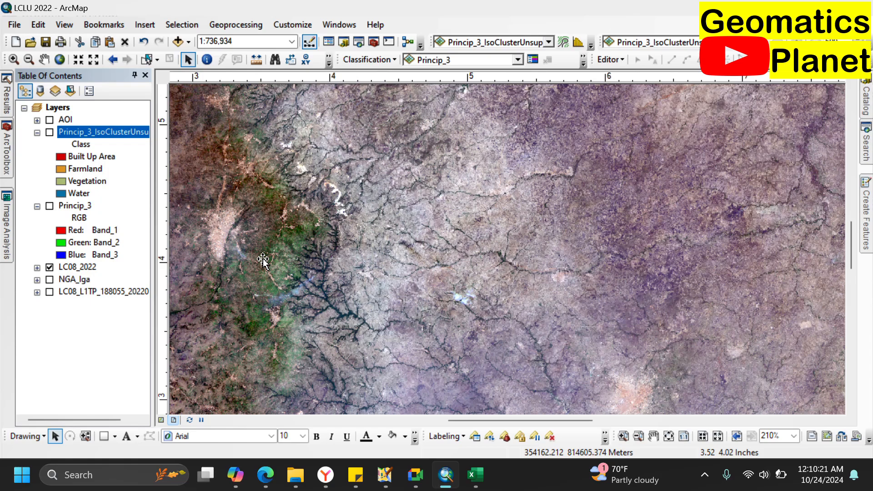
scroll(263, 259, down, 2)
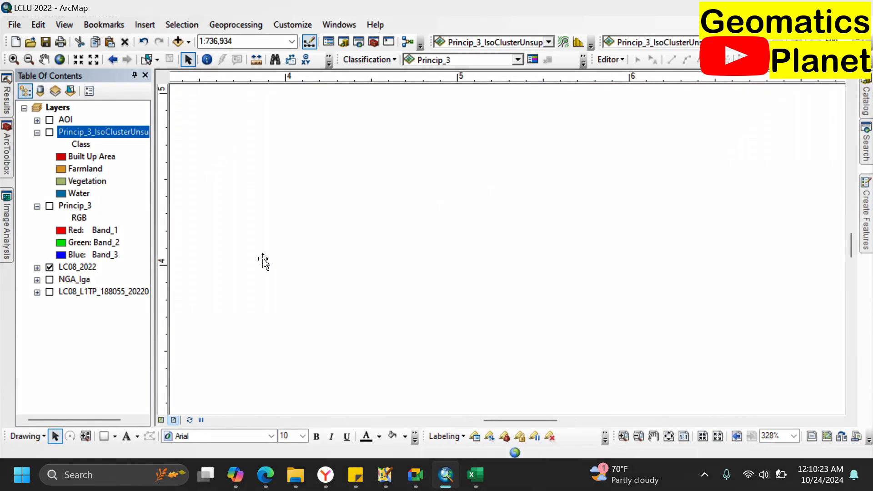
scroll(262, 259, down, 2)
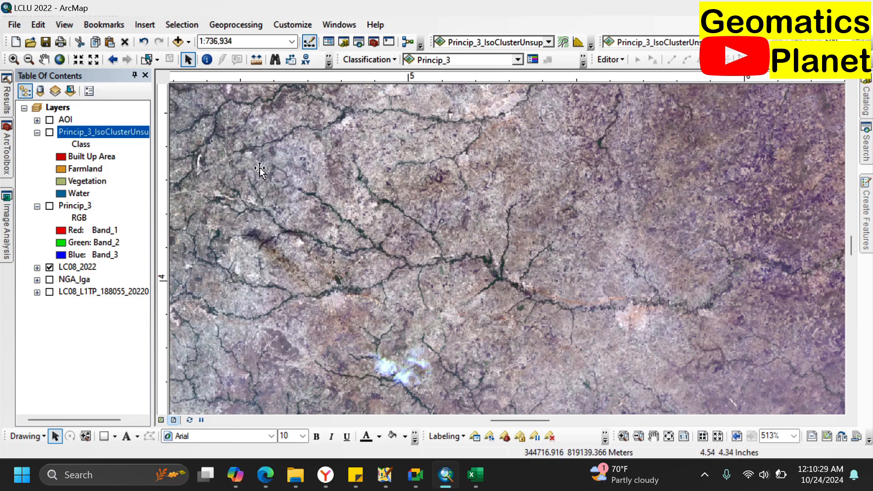
Step: Pan across the western part of the LC08_2022 image to examine its settlements, dark water patches and vegetation
click(44, 60)
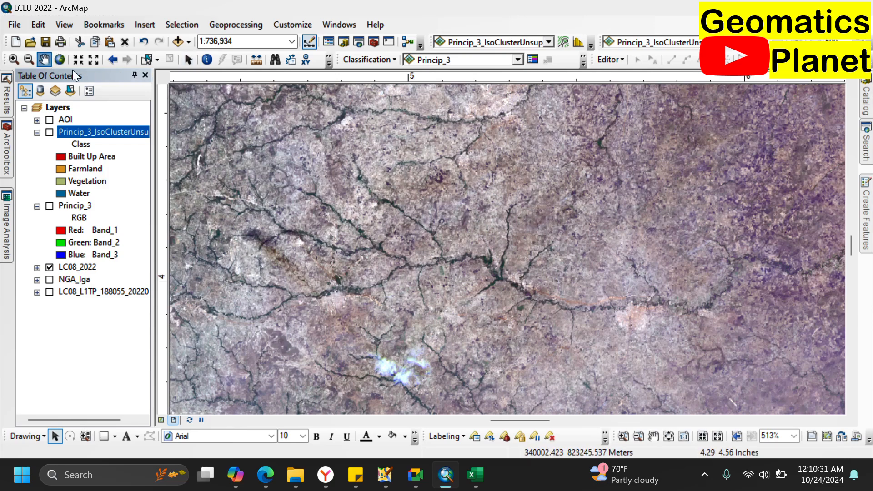
drag(377, 184, 699, 263)
scroll(698, 263, up, 2)
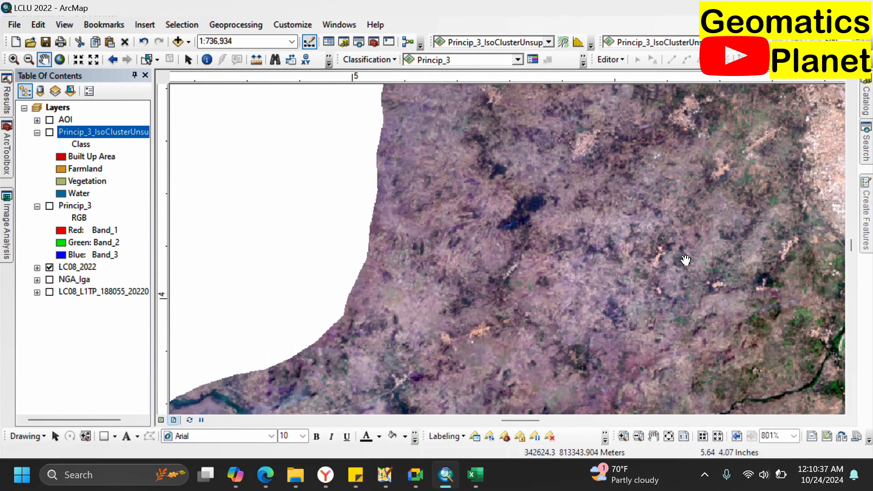
drag(685, 260, 441, 260)
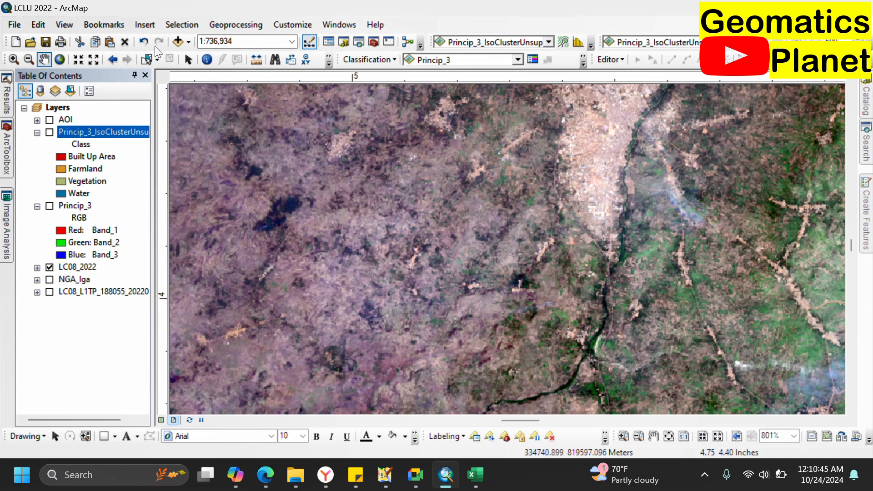
Step: Show the classified layer again, change to data view, and inspect the western classes at 1:150,000
click(49, 132)
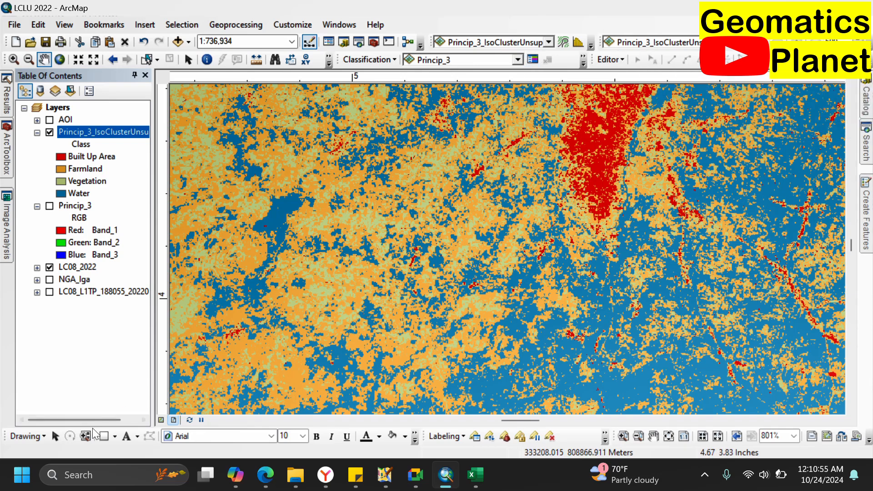
click(160, 420)
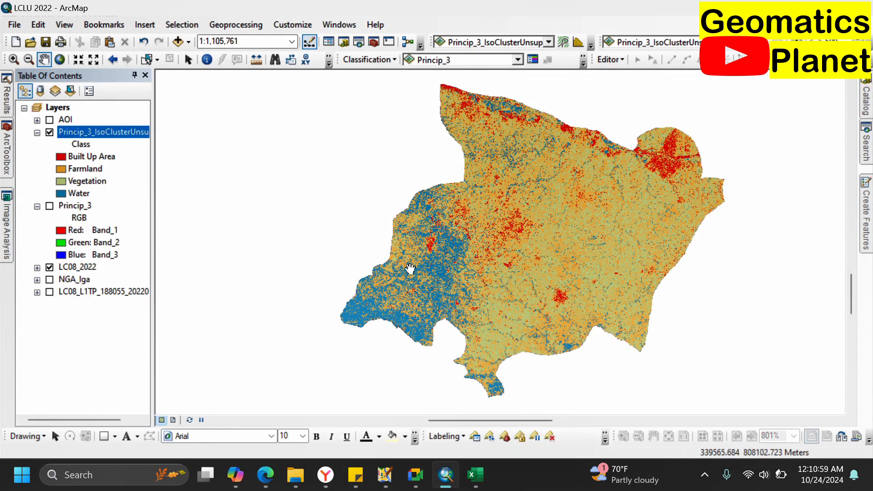
scroll(410, 269, up, 1)
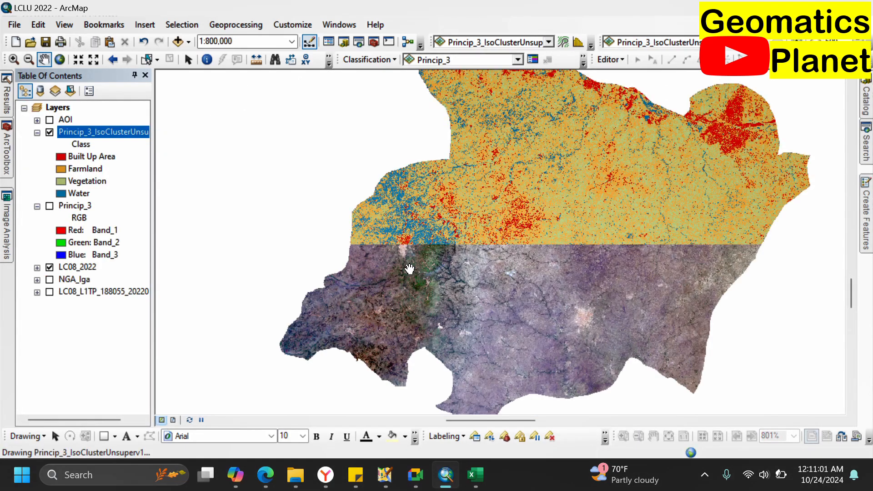
scroll(409, 269, up, 3)
scroll(410, 268, up, 2)
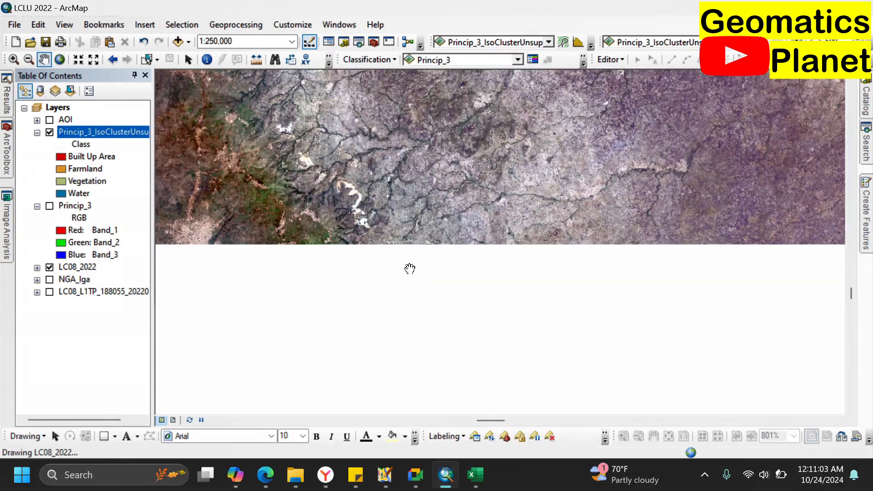
scroll(406, 284, up, 1)
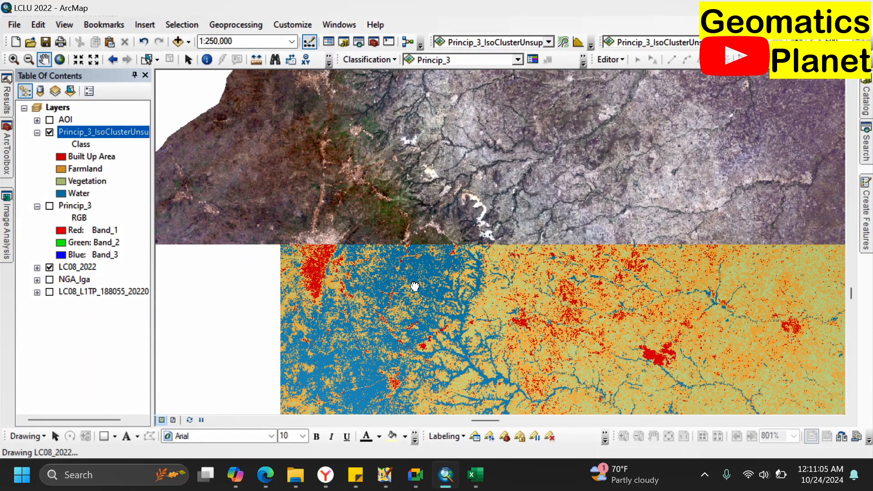
scroll(413, 287, up, 1)
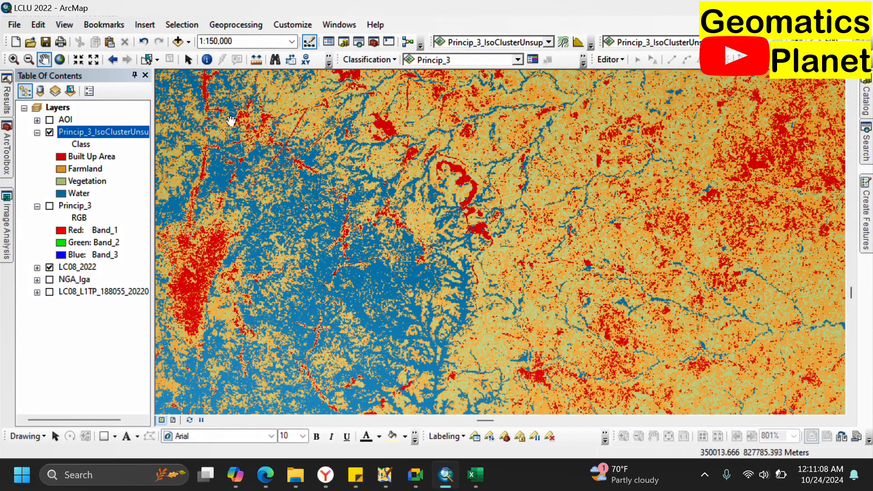
Step: Swipe the classified layer across the map to compare its built-up, vegetation and water areas with the LC08_2022 image
click(188, 59)
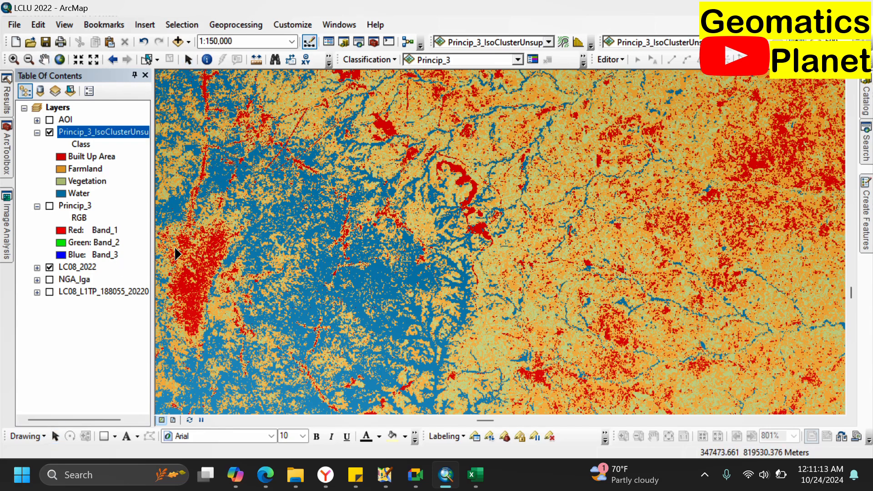
drag(231, 232, 489, 237)
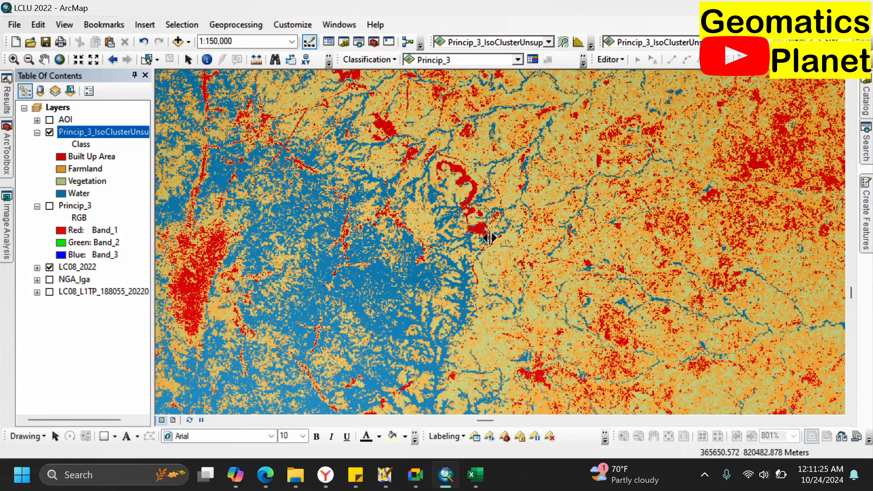
scroll(490, 238, down, 2)
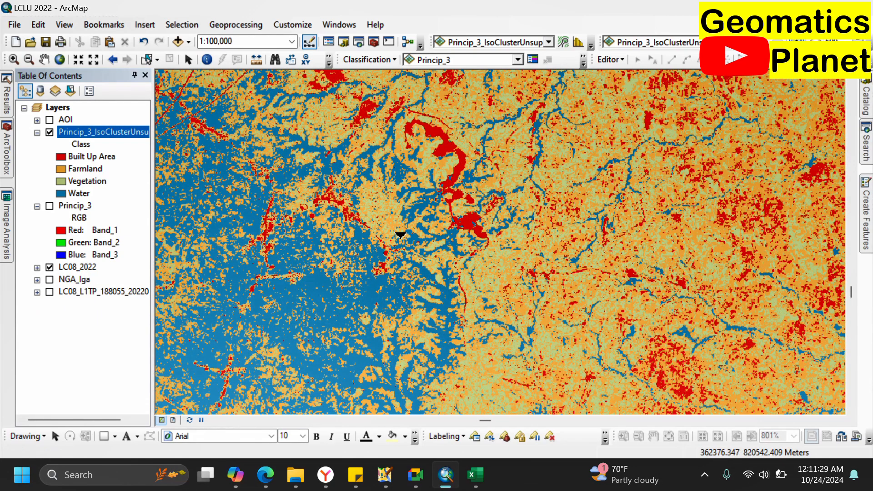
drag(400, 235, 393, 71)
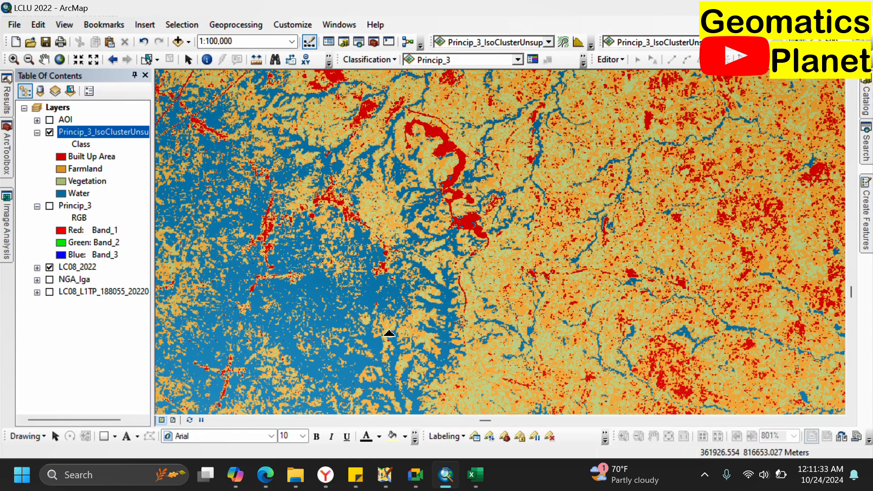
drag(442, 298, 365, 269)
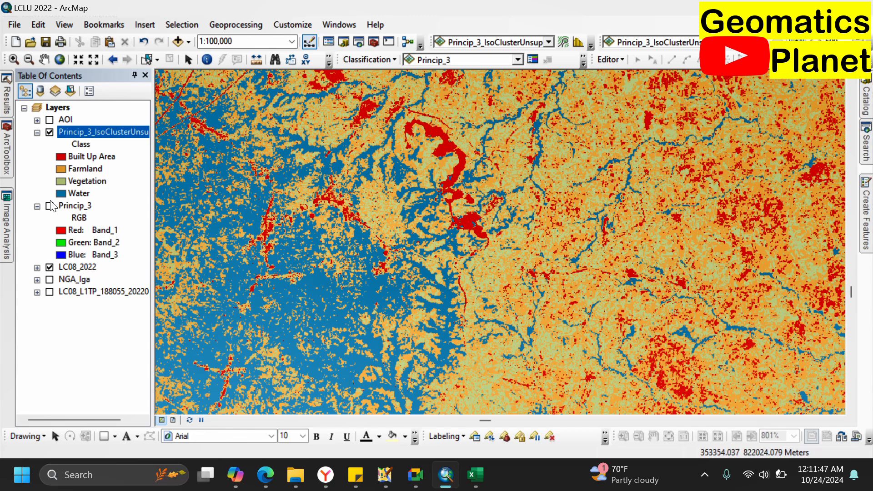
drag(380, 143, 491, 268)
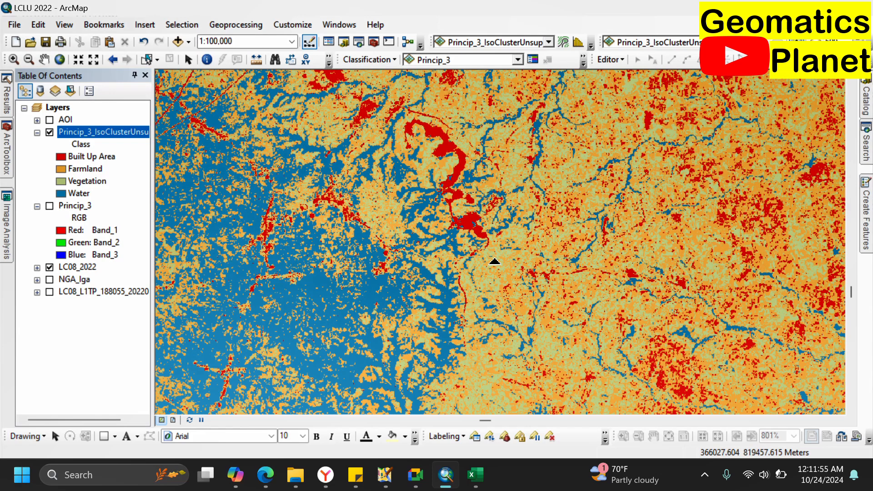
Step: Switch to the Yandex browser and, in a new tab, open the KingVik Planet folder from My Drive in Google Drive
click(325, 475)
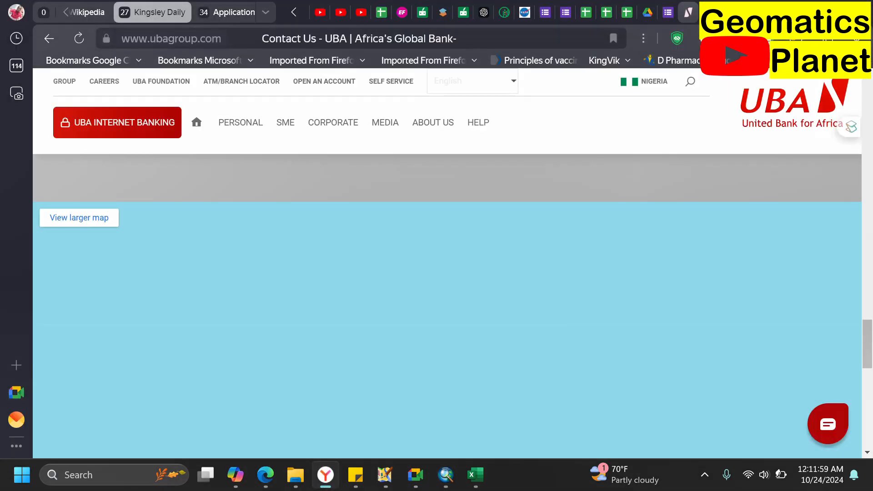
key(ctrl+t)
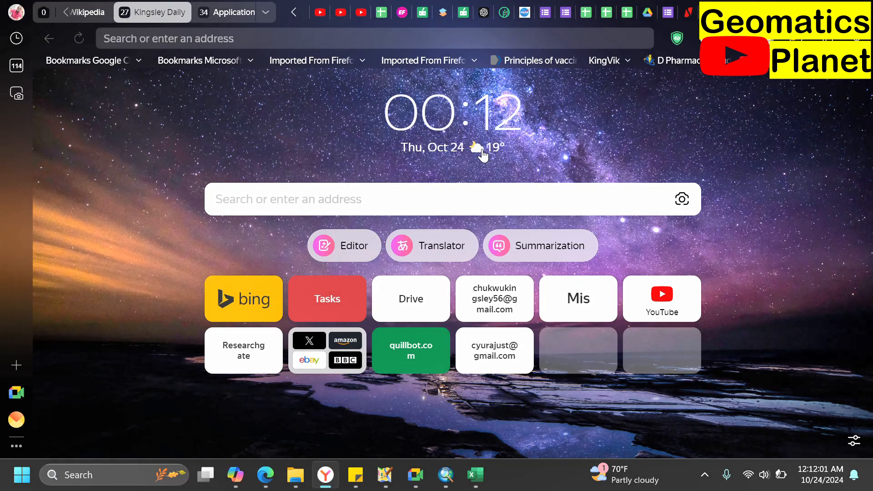
click(410, 311)
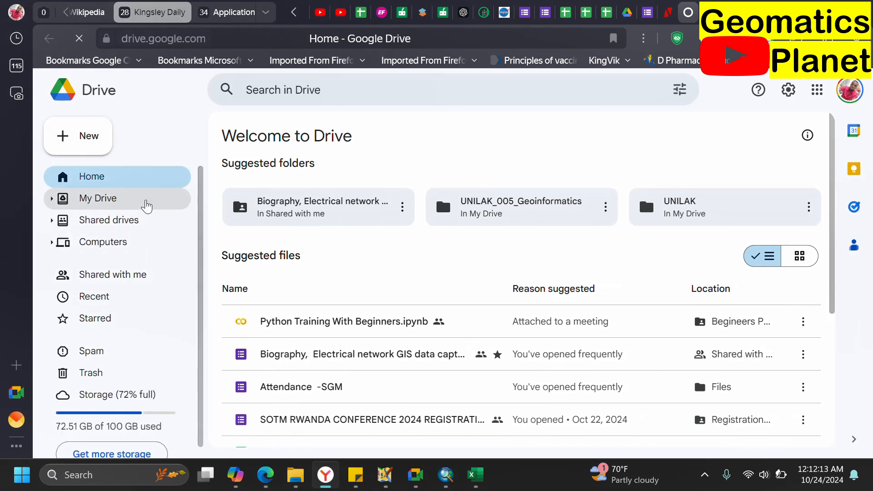
click(146, 206)
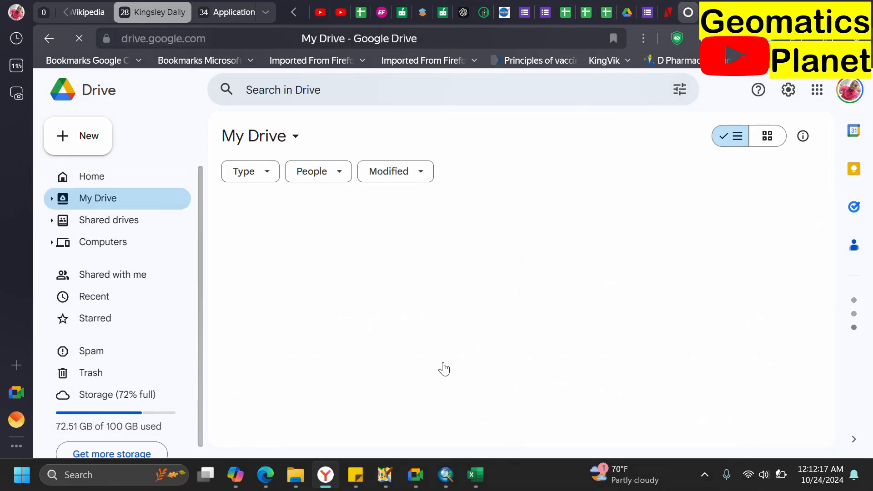
scroll(444, 368, down, 3)
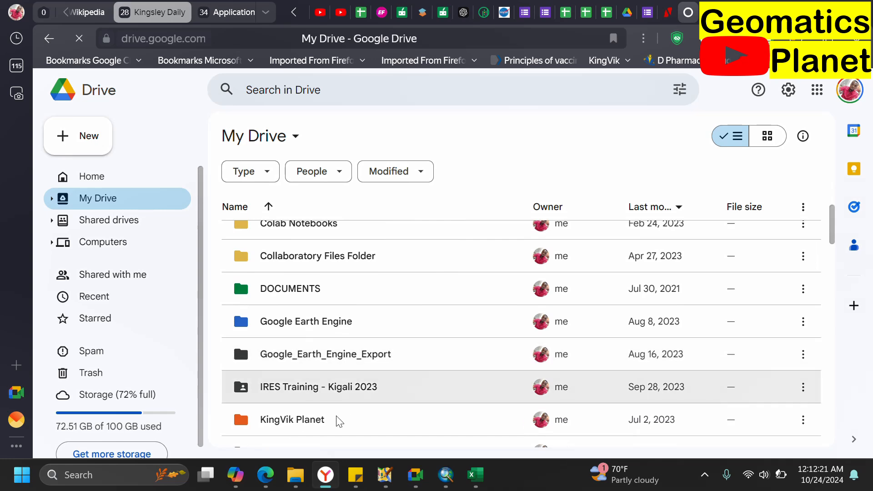
double_click(335, 421)
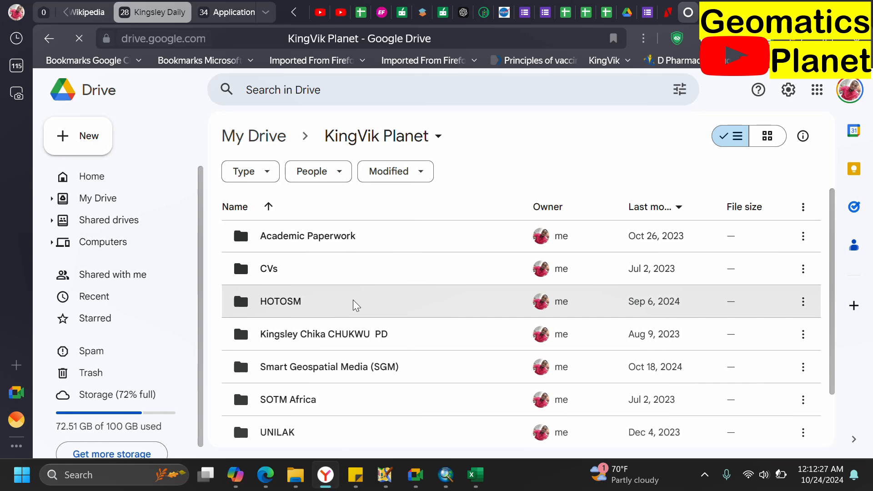
Step: Look inside the personally named folder and the Academic Paperwork folder of KingVik Planet, returning to KingVik Planet after each
click(332, 344)
double_click(333, 345)
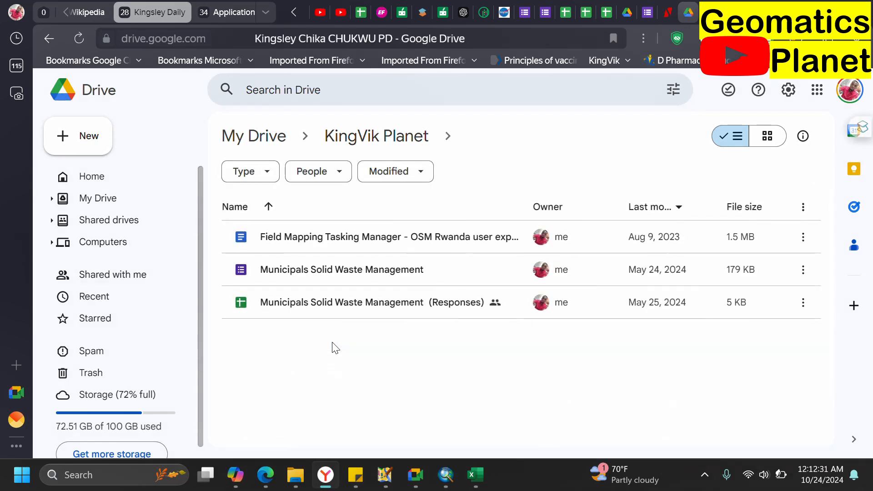
click(389, 145)
scroll(330, 312, down, 2)
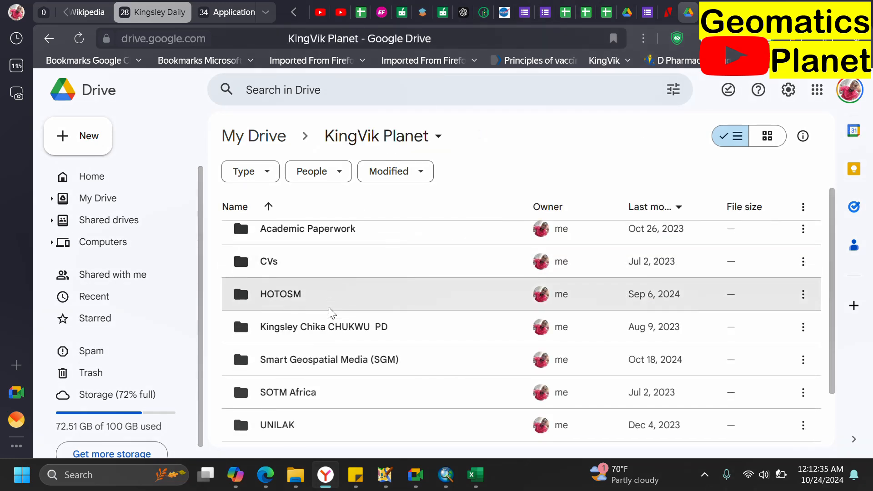
scroll(332, 313, up, 2)
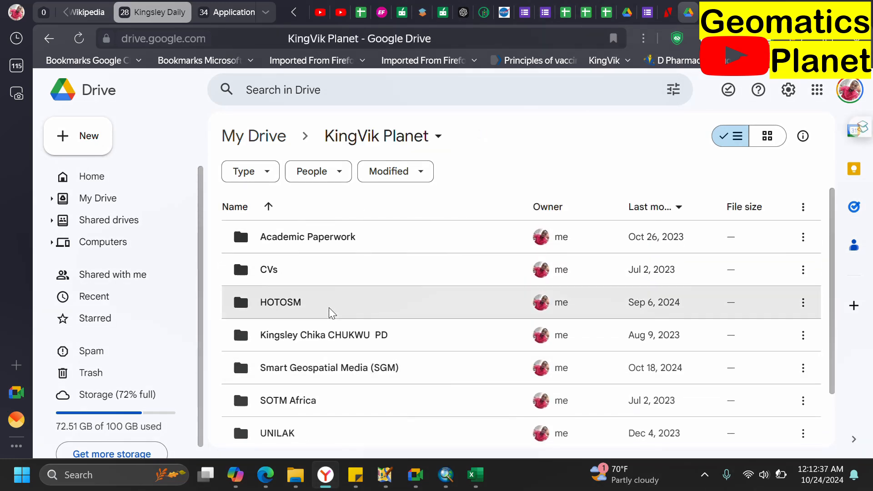
double_click(318, 239)
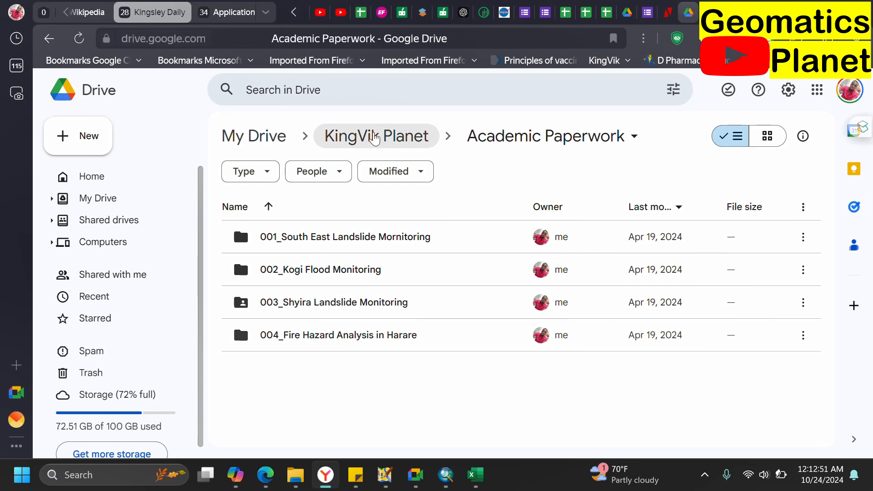
click(374, 139)
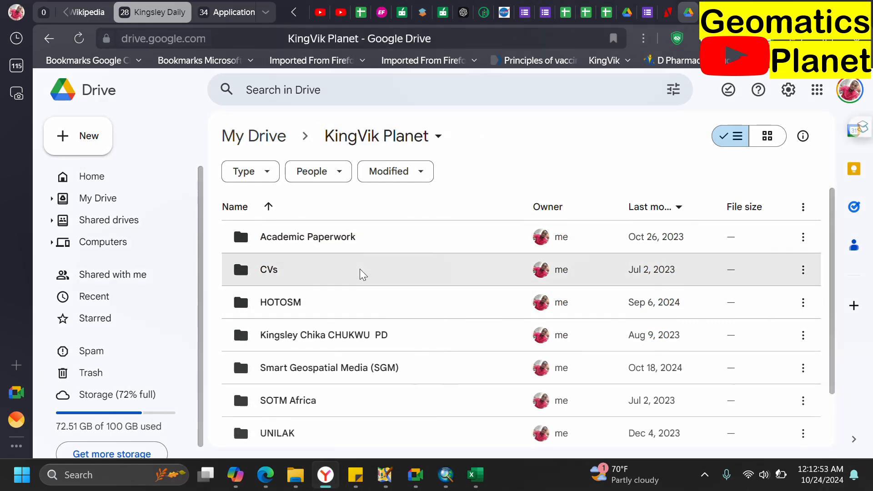
Step: Return to My Drive and look through its list of folders for the related files
click(278, 144)
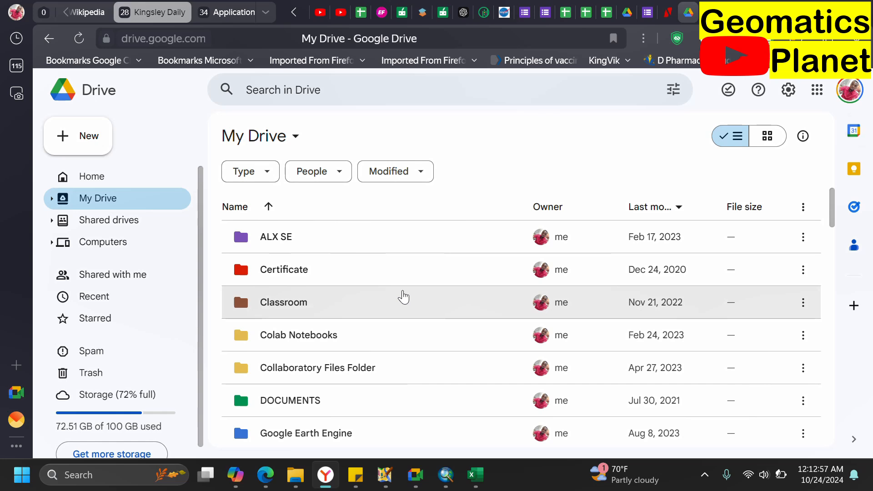
scroll(404, 296, down, 3)
scroll(403, 297, down, 5)
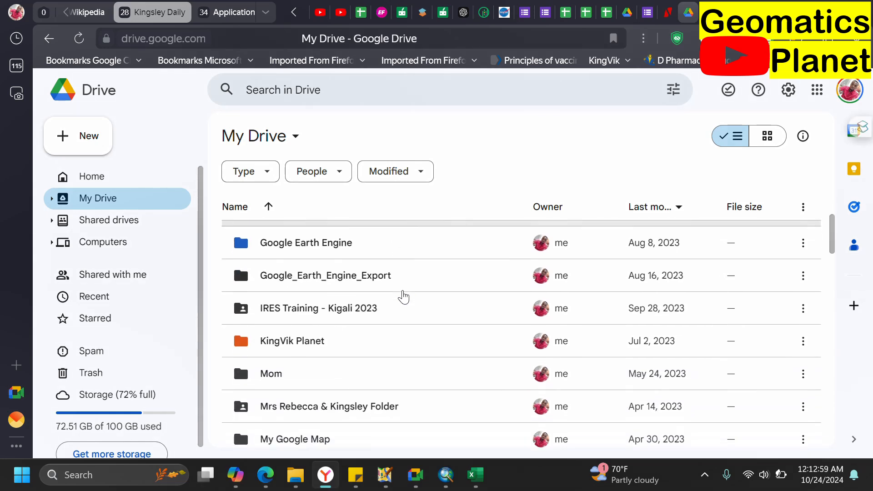
scroll(403, 297, up, 2)
scroll(403, 297, up, 3)
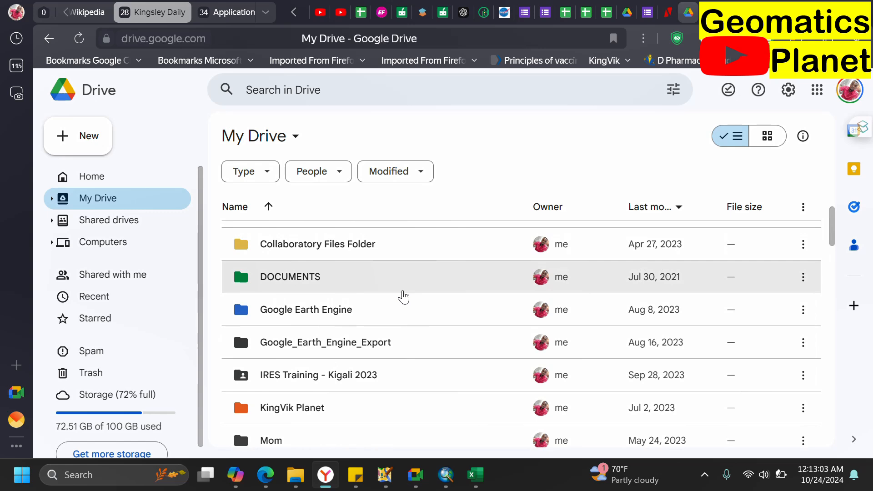
scroll(403, 296, up, 2)
scroll(403, 297, down, 1)
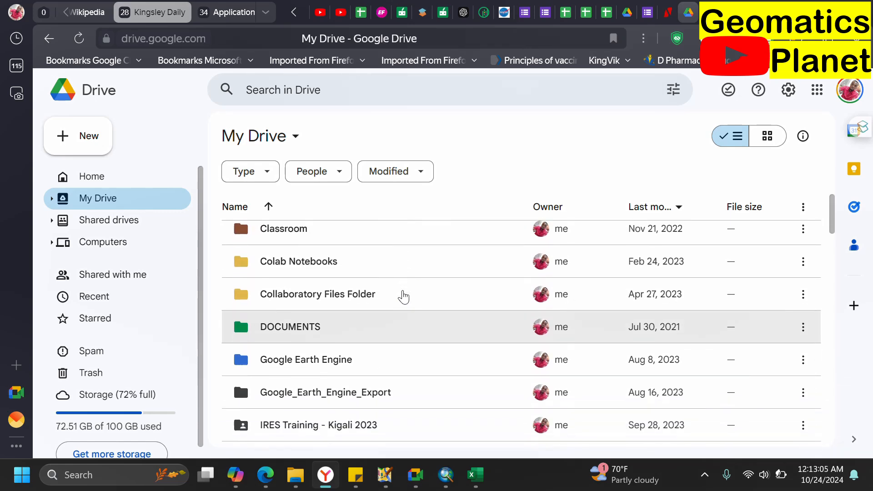
scroll(404, 297, down, 2)
scroll(403, 297, down, 3)
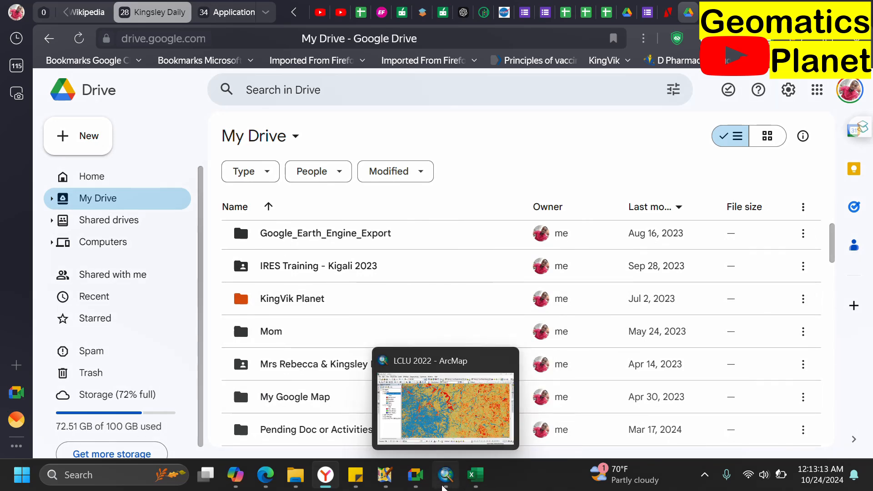
Step: Switch to ArcMap, start Iso Cluster Unsupervised Classification and replace the Princip_3 input raster with LC08_2022
click(445, 485)
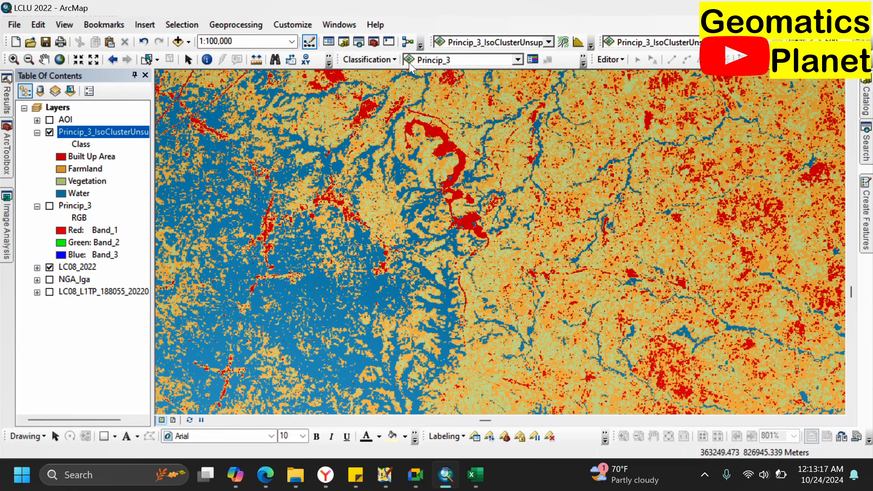
click(395, 59)
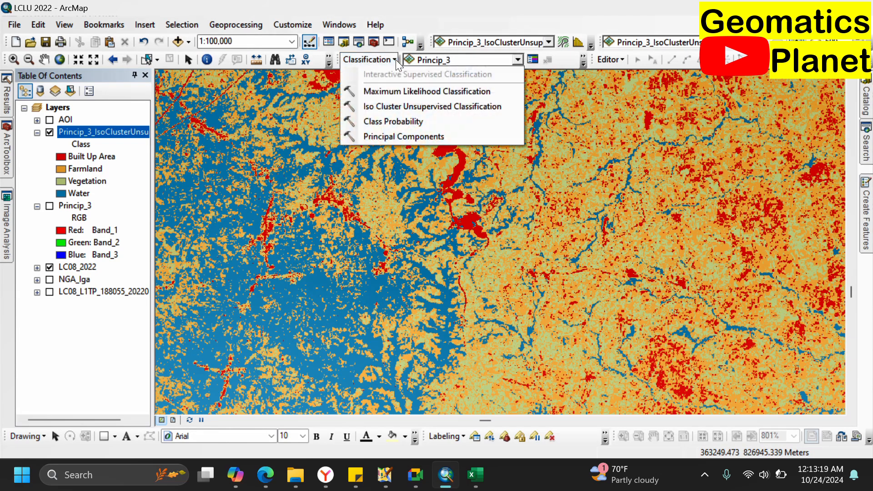
click(513, 61)
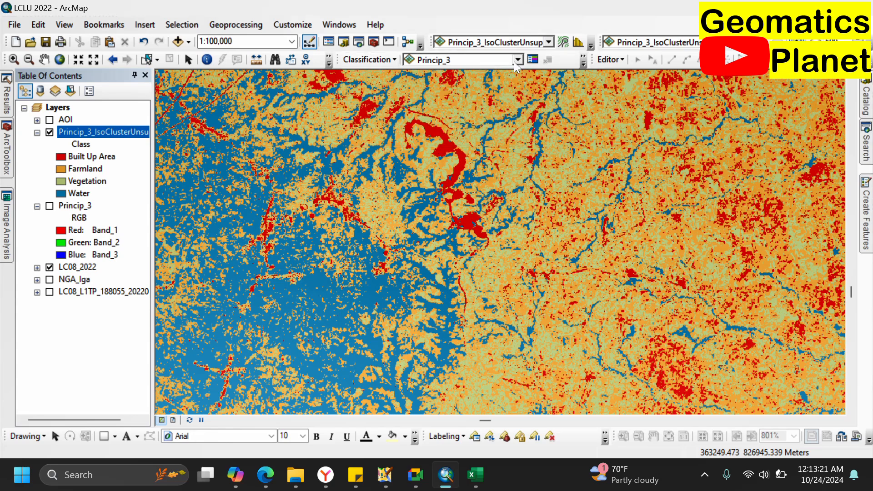
click(385, 64)
click(385, 64)
click(385, 64)
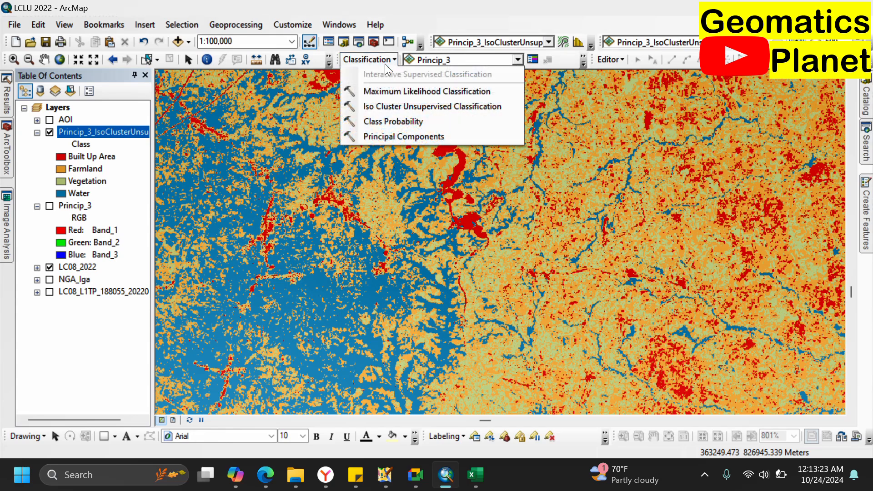
click(372, 106)
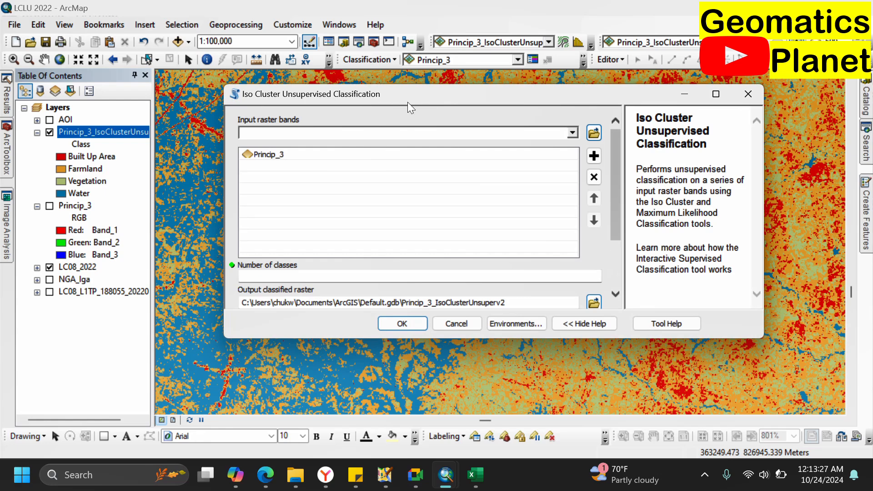
click(572, 132)
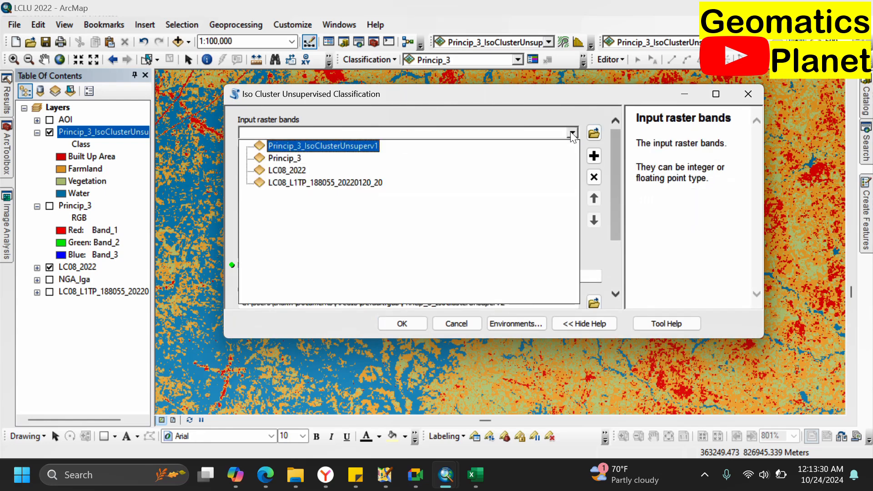
click(303, 171)
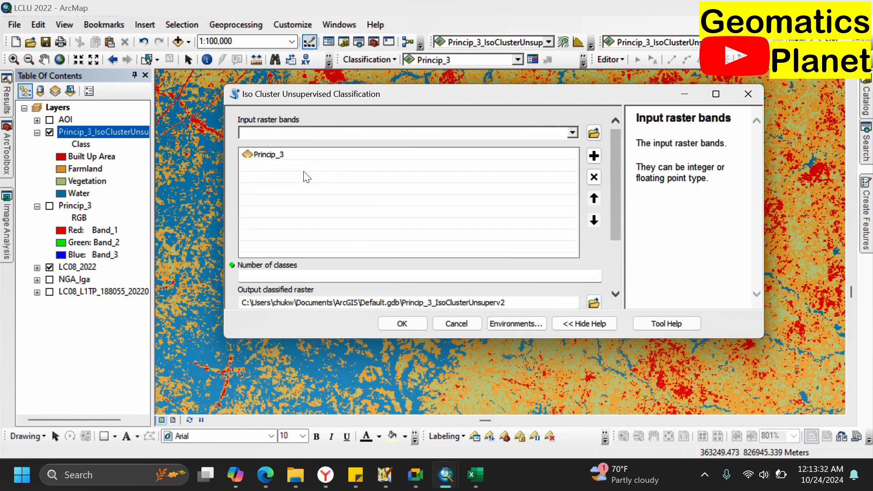
click(283, 157)
click(592, 178)
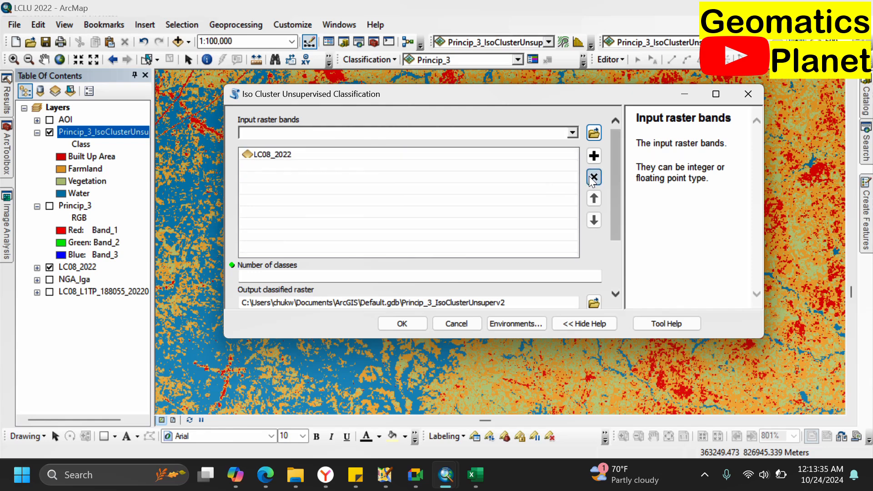
Step: Set the number of classes to 5 and shorten the output classified raster's name to IsoCluster
mouse_move(617, 203)
mouse_down()
mouse_move(614, 270)
mouse_move(623, 291)
mouse_up()
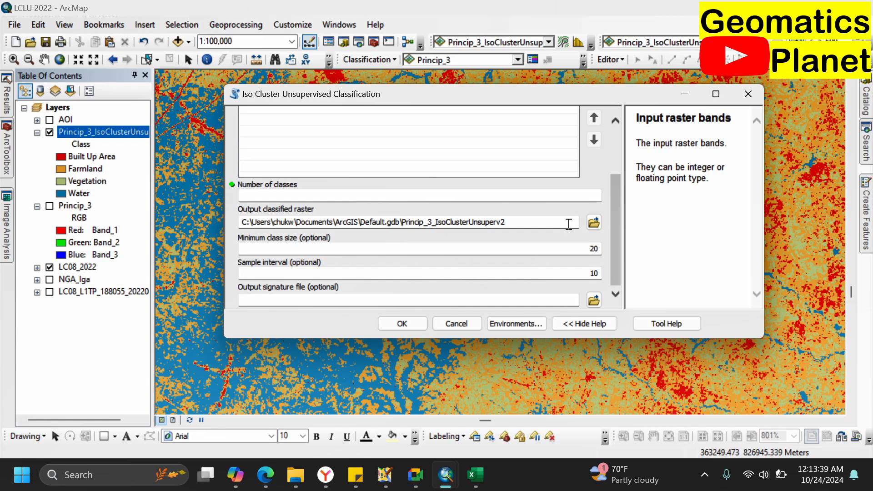
click(564, 197)
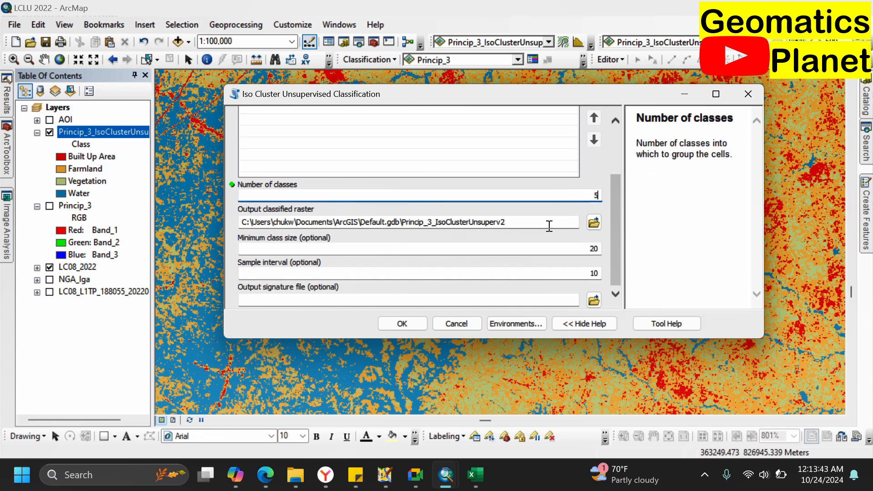
click(542, 210)
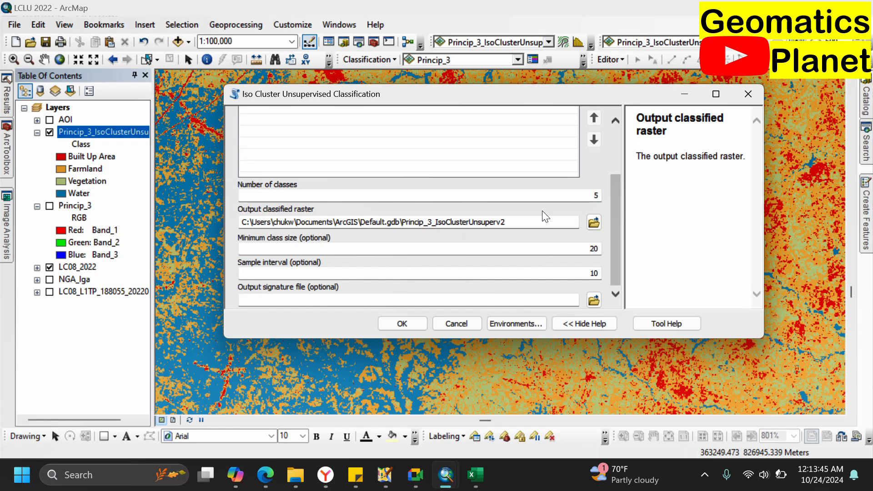
click(436, 223)
key(BackSpace)
key(BackSpace)
key(BackSpace)
key(BackSpace)
key(BackSpace)
key(BackSpace)
key(BackSpace)
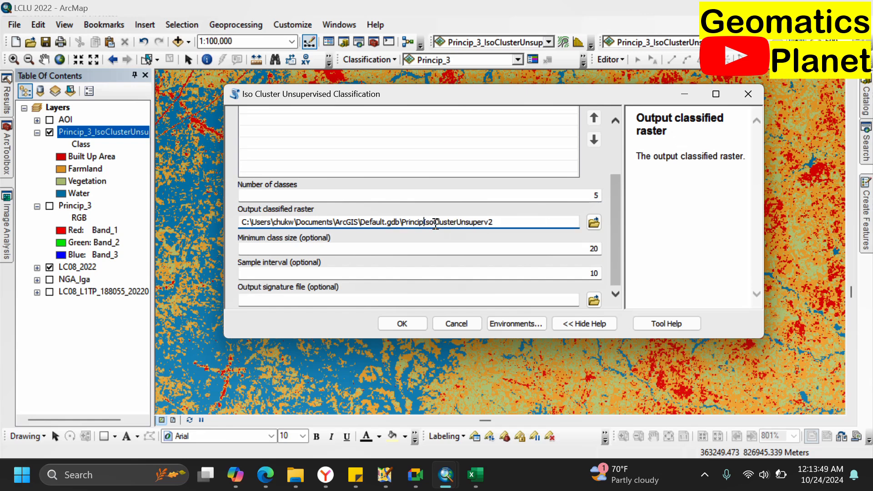
key(BackSpace)
key(BackSpace)
key(Delete)
key(Delete)
key(Delete)
key(Delete)
key(Delete)
key(Delete)
key(Delete)
key(Delete)
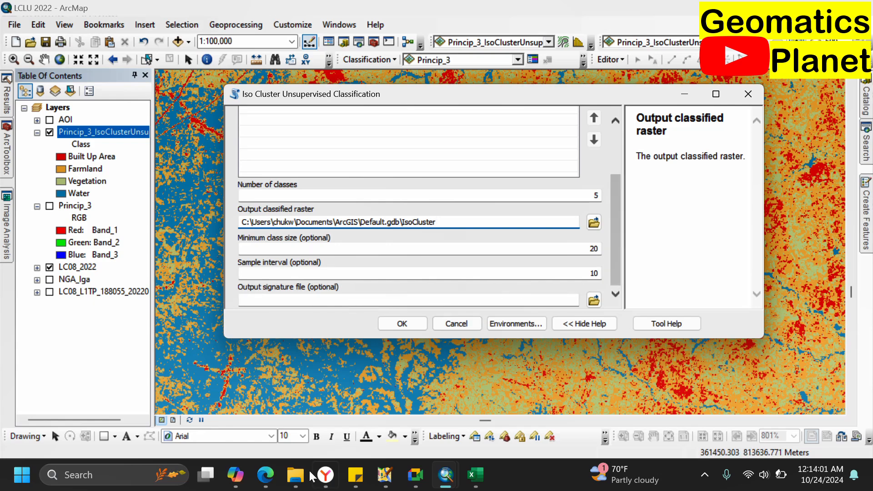
Step: Switch to File Explorer, open sig2022.gsg from the ArcMap folder in Notepad and enlarge the window to examine its class signatures
click(295, 475)
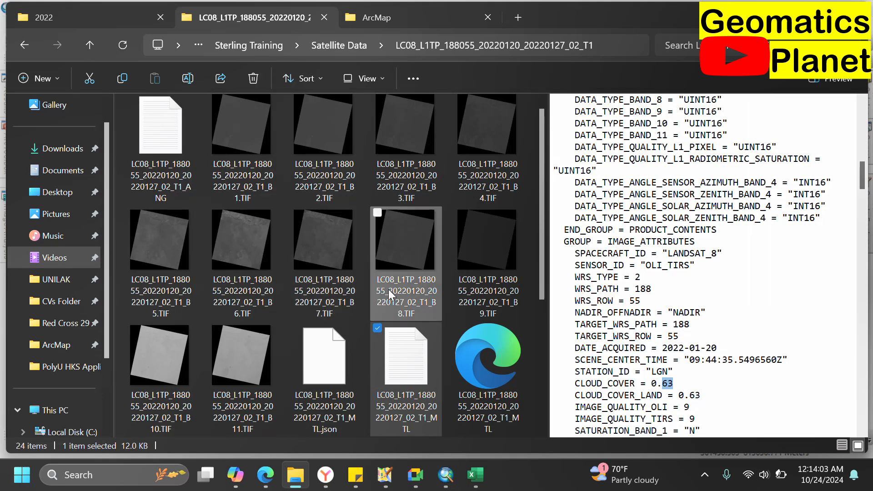
click(374, 12)
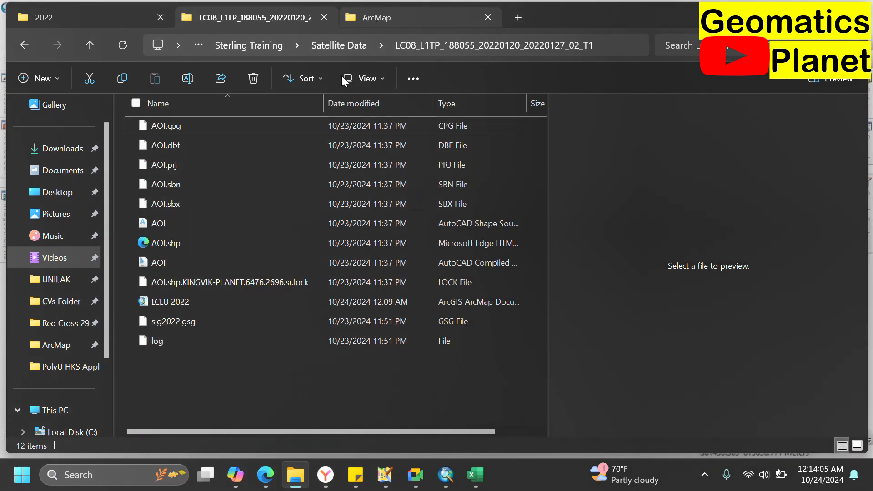
click(219, 321)
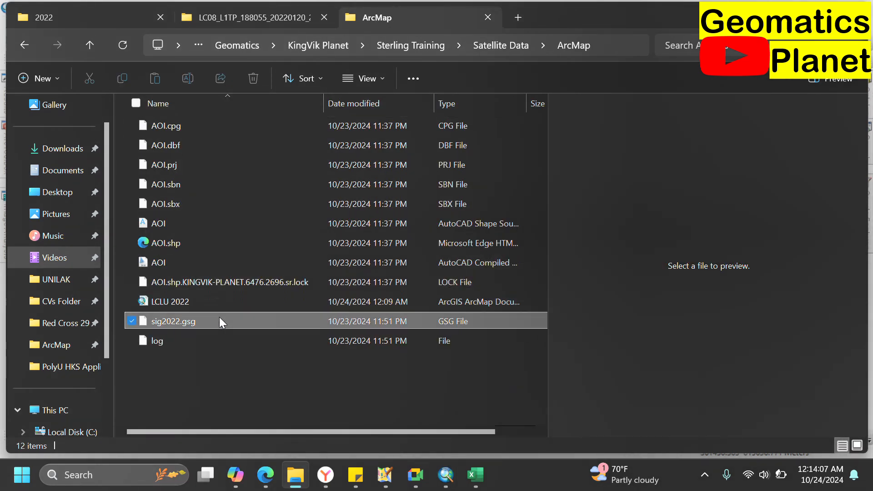
right_click(219, 321)
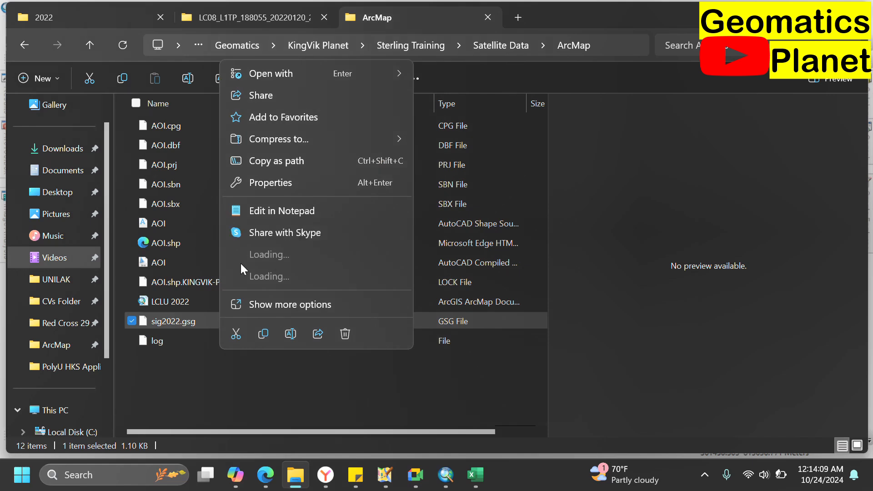
click(324, 210)
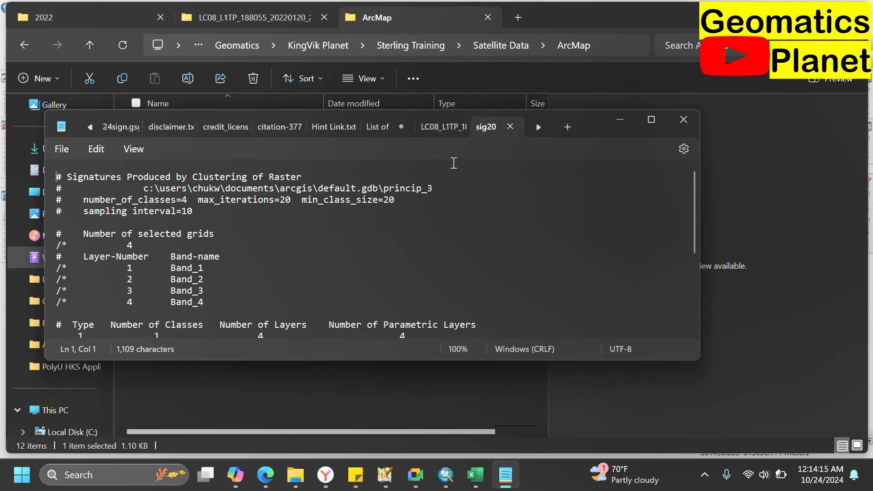
click(650, 120)
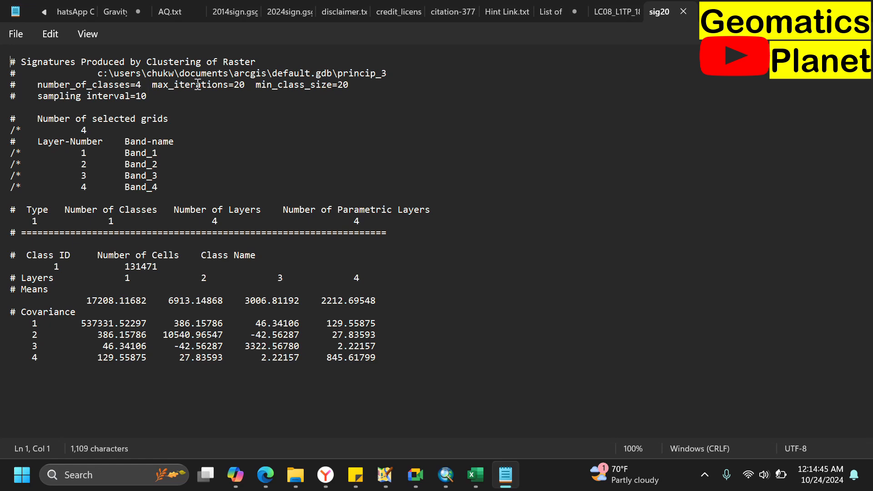
Step: Switch back to ArcMap and discard the Iso Cluster Unsupervised Classification setup
mouse_move(331, 481)
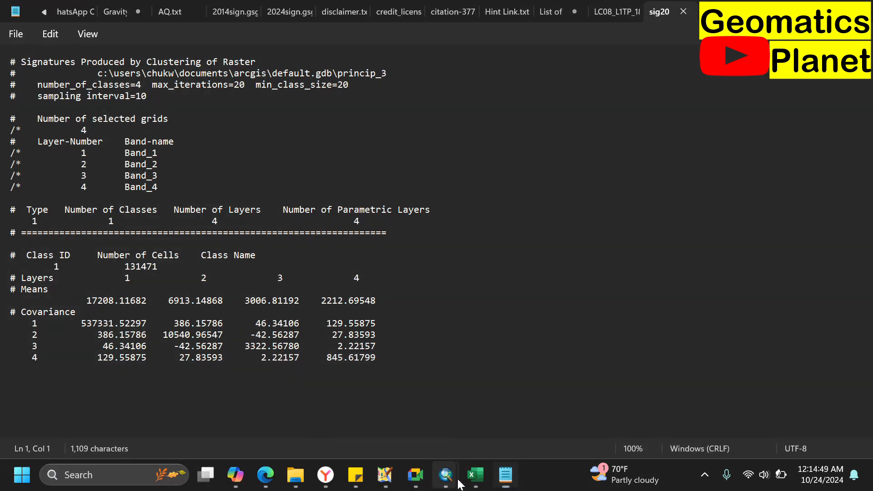
mouse_move(460, 485)
click(506, 409)
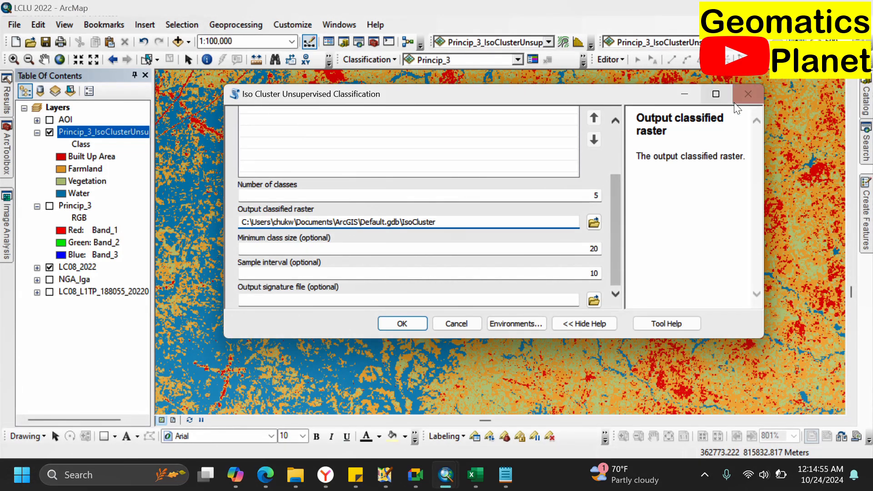
click(748, 94)
Step: Open the Maximum Likelihood Classification tool and review its signature file, output and confidence raster parameters
click(371, 59)
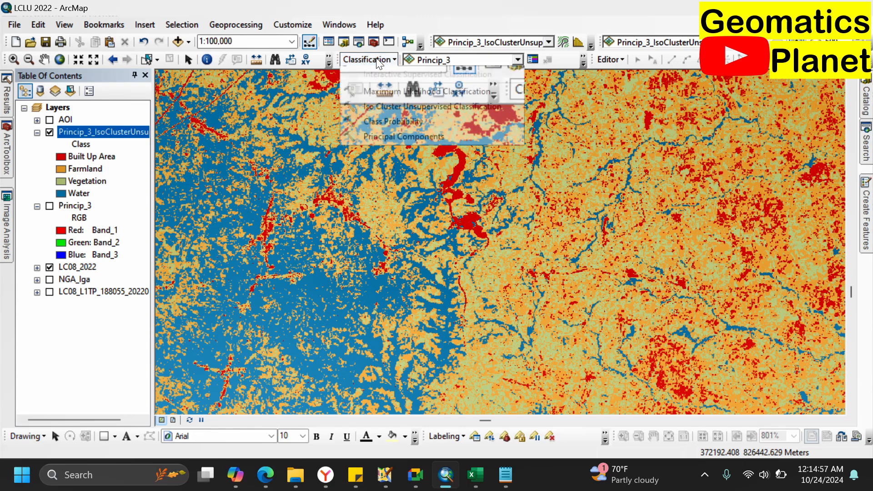
click(373, 94)
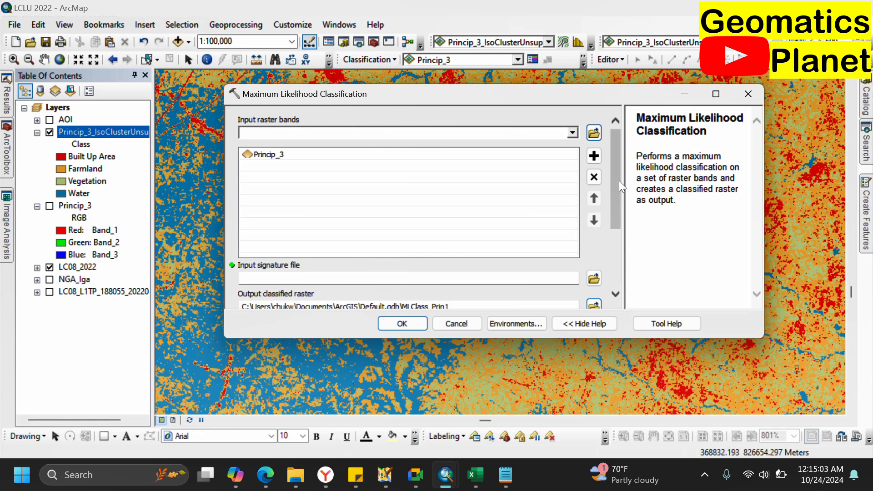
drag(619, 180, 620, 268)
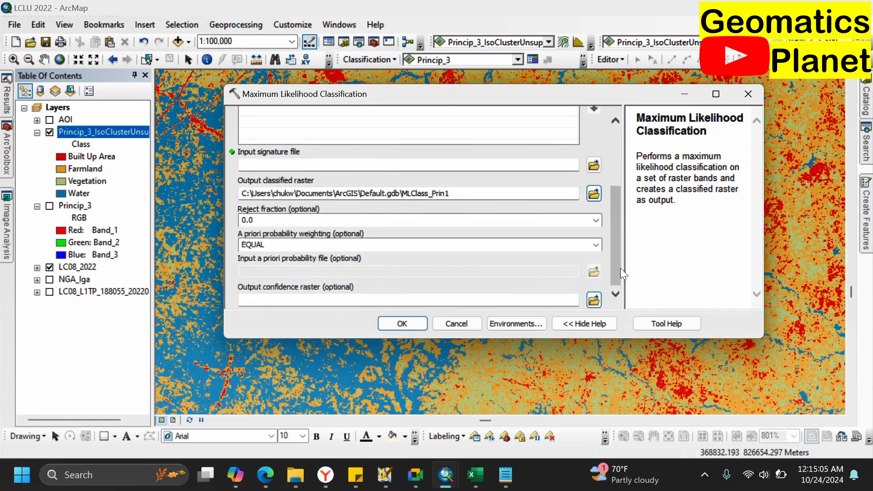
click(290, 301)
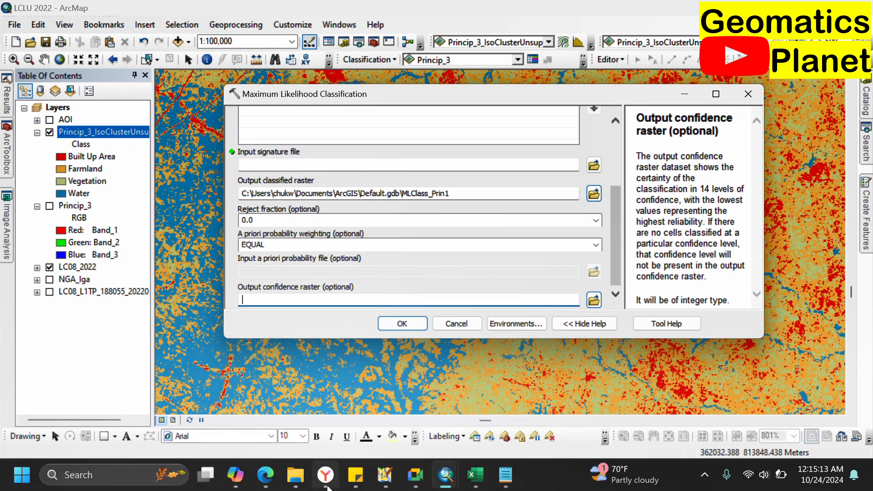
Step: Switch to Google Drive in the browser, look through My Drive and its DOCUMENTS folder, and return to My Drive
click(325, 475)
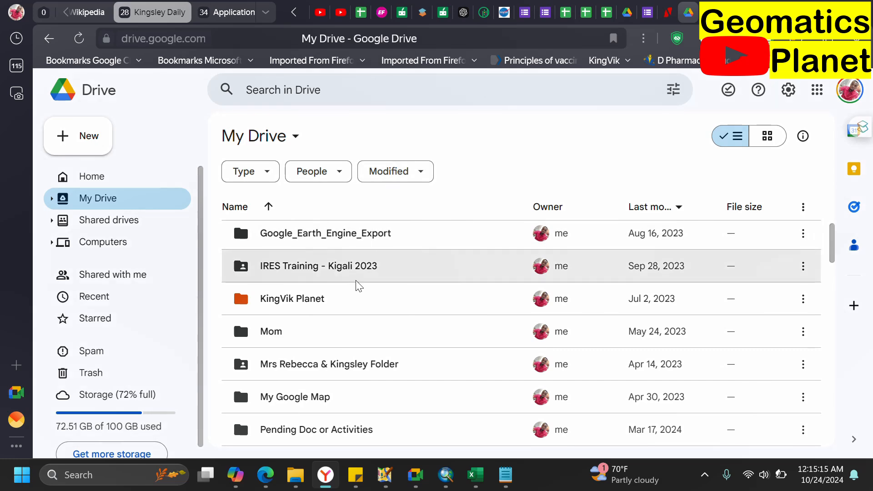
scroll(357, 284, down, 5)
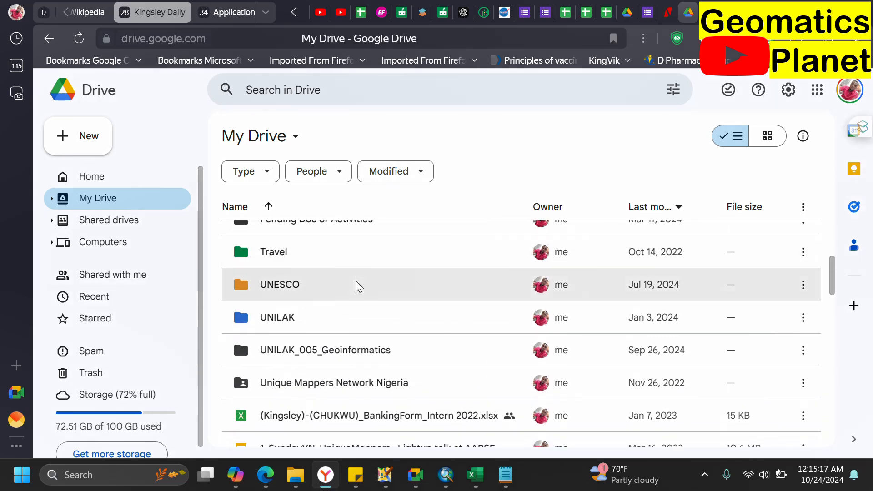
scroll(357, 286, up, 5)
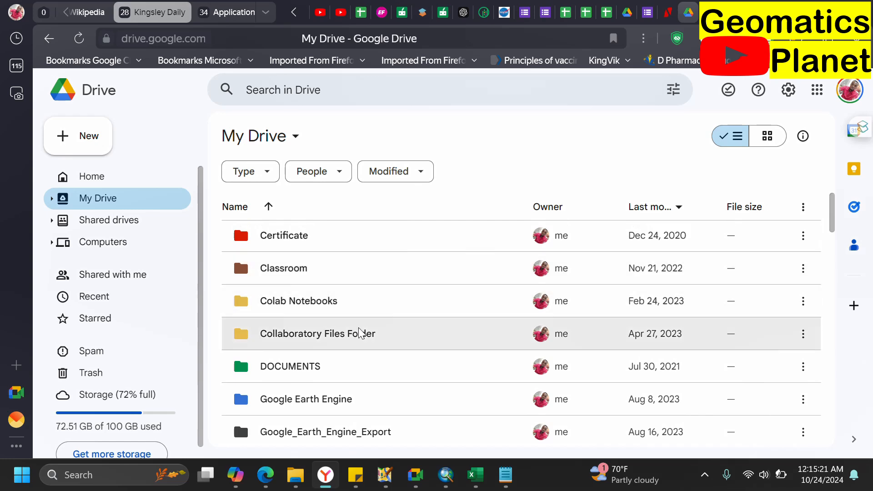
click(338, 371)
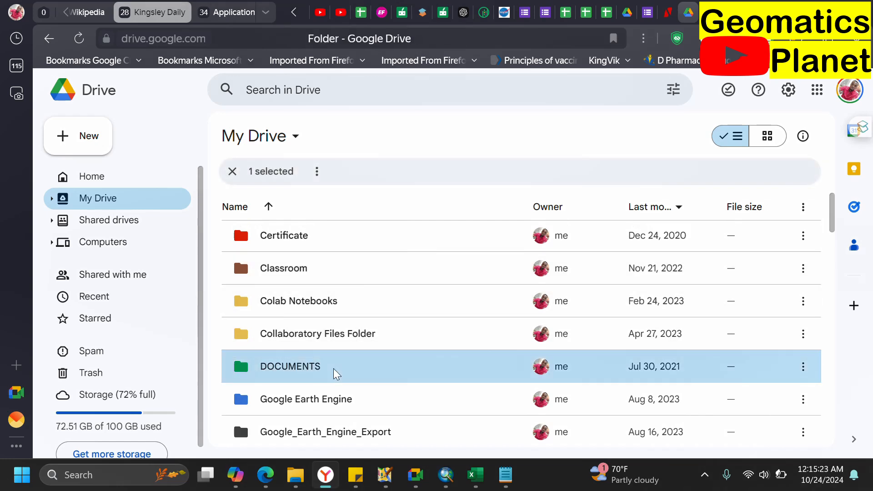
double_click(336, 374)
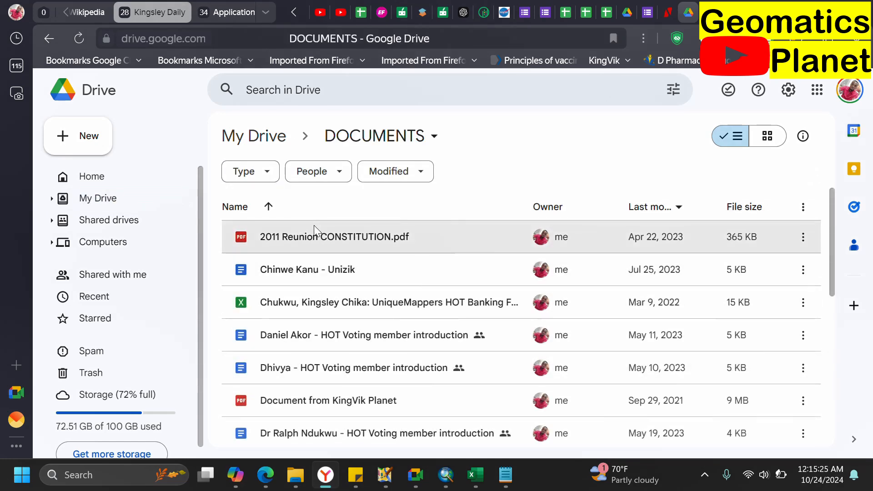
click(282, 144)
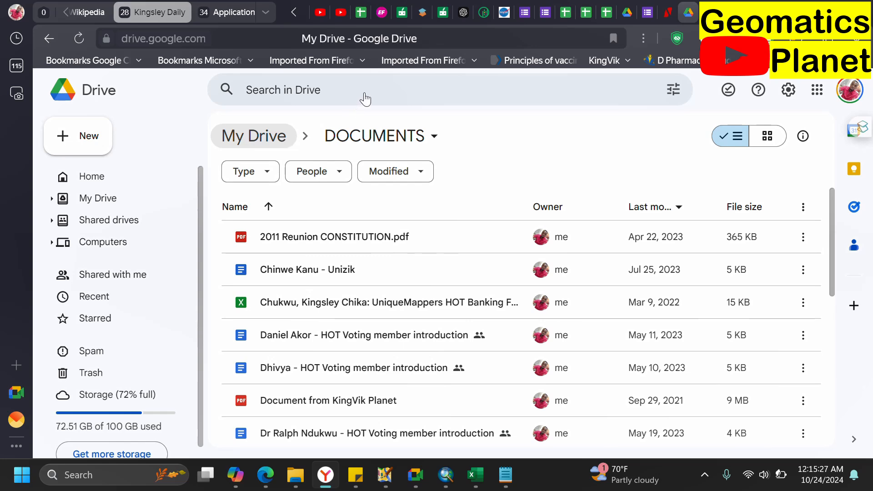
Step: Search Drive for "awka" and open the Awka CT Change Detection notebook in Colab
click(370, 91)
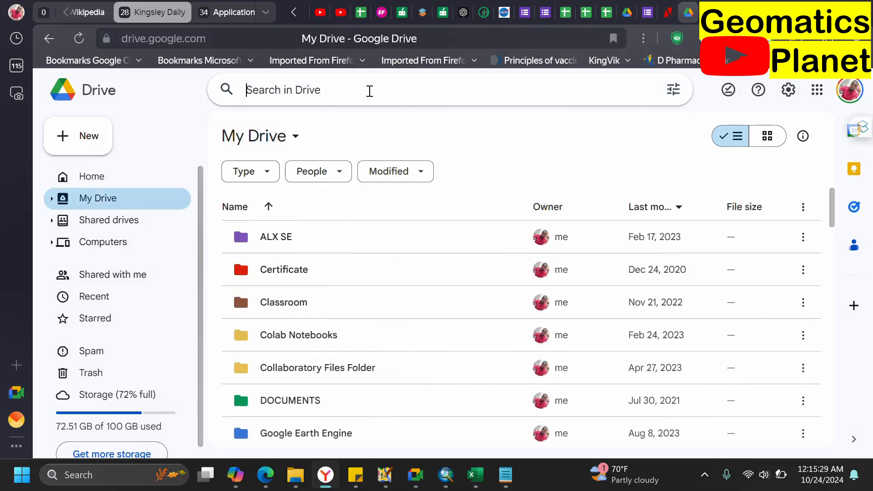
text(awka)
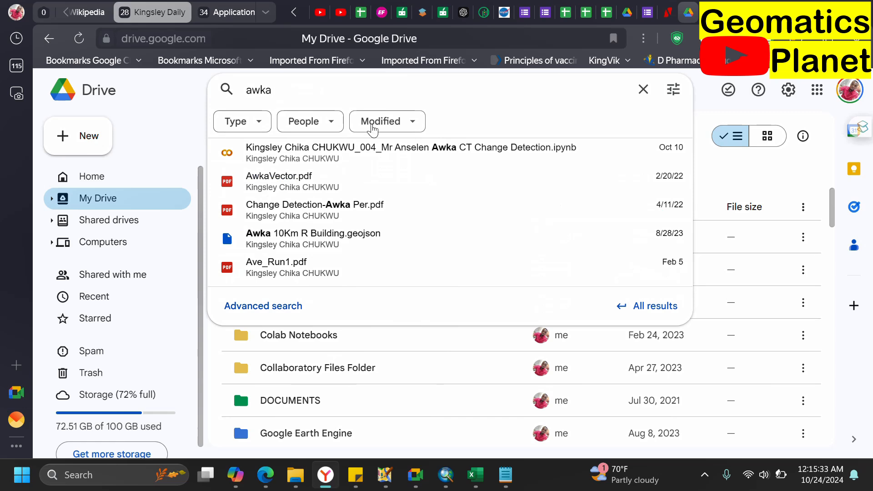
click(373, 153)
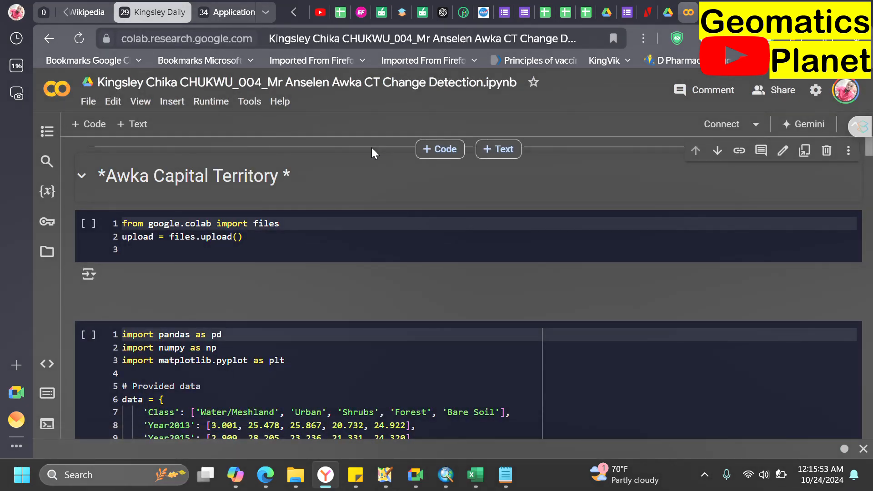
Step: Examine the notebook's land cover change code and its charts by period, by class and over time
scroll(304, 339, down, 14)
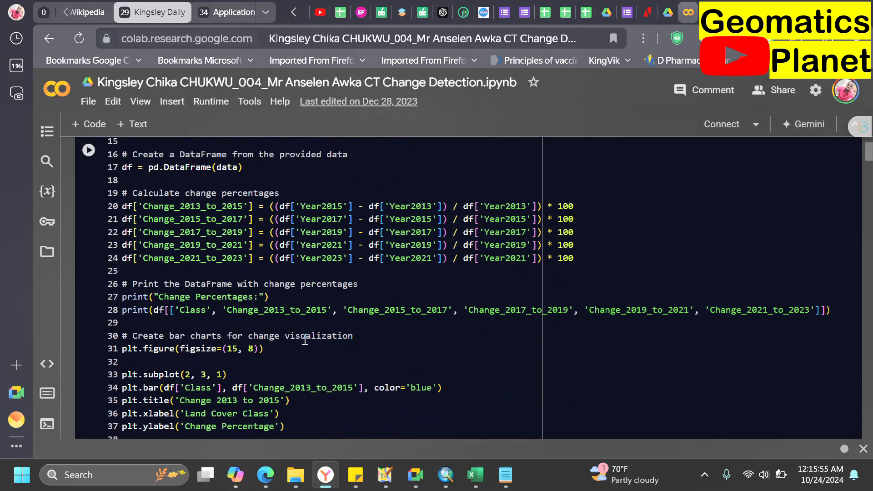
scroll(305, 339, down, 5)
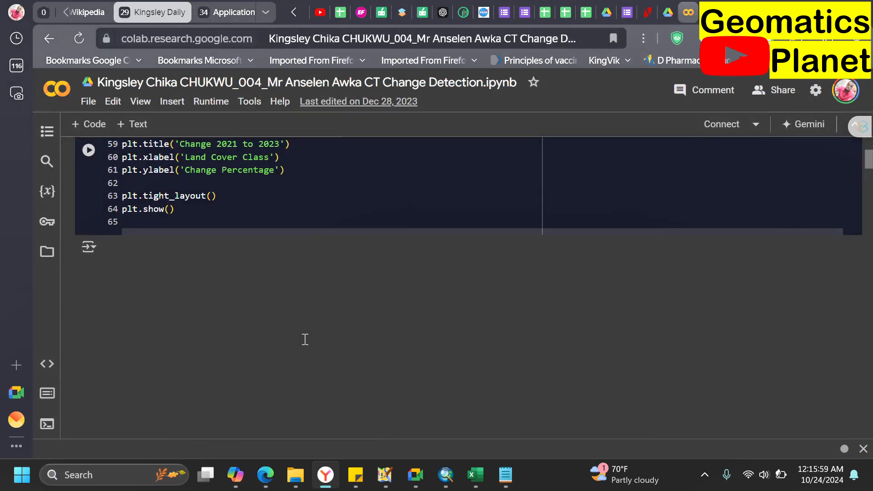
scroll(304, 339, up, 20)
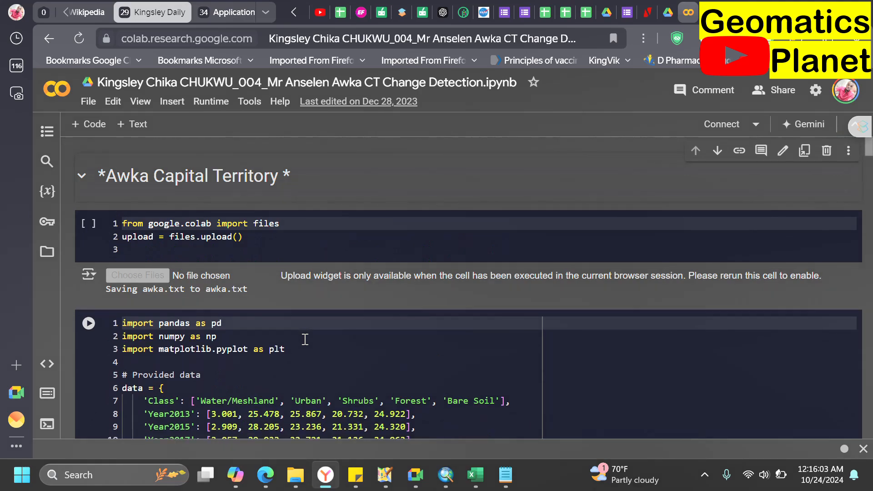
scroll(304, 339, down, 20)
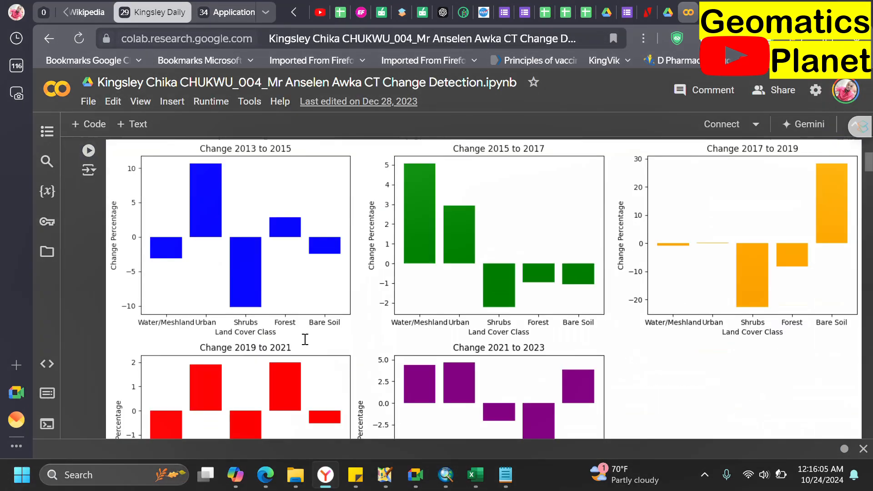
scroll(304, 339, down, 20)
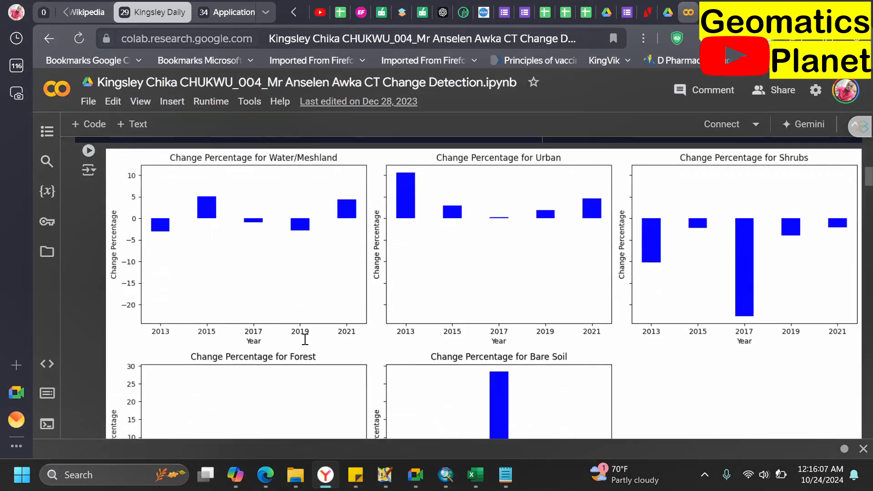
scroll(304, 339, down, 20)
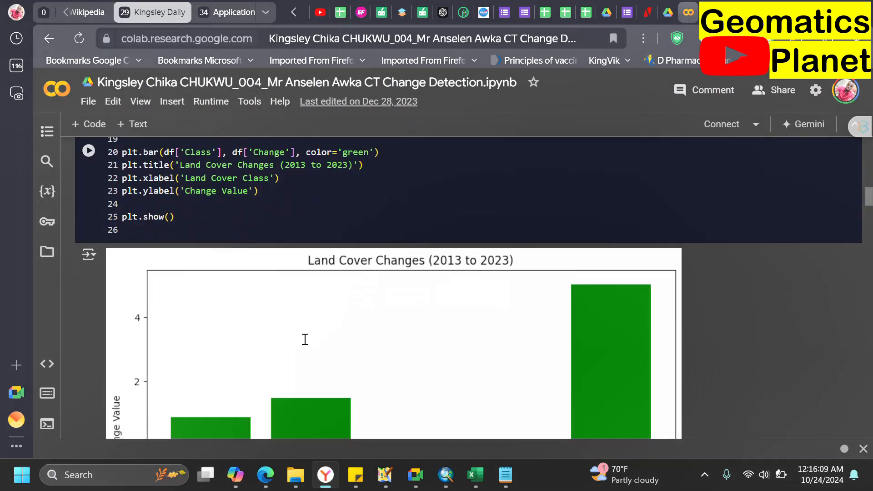
scroll(305, 339, down, 20)
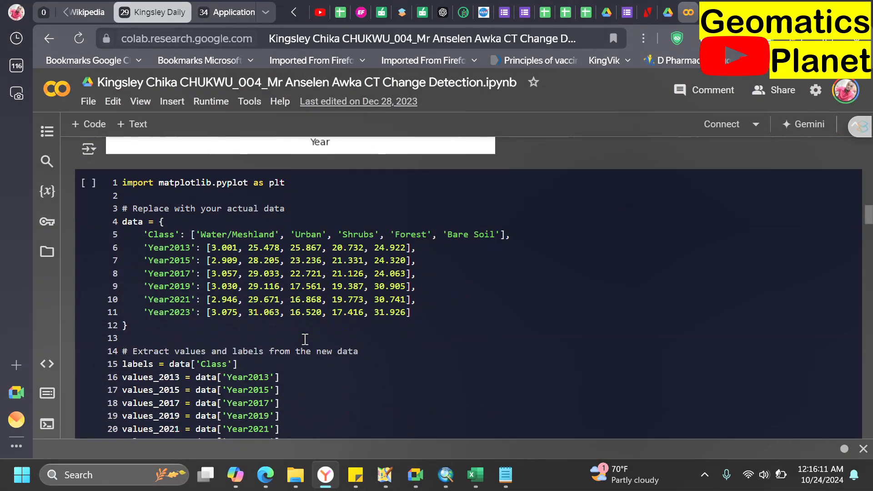
scroll(305, 339, down, 20)
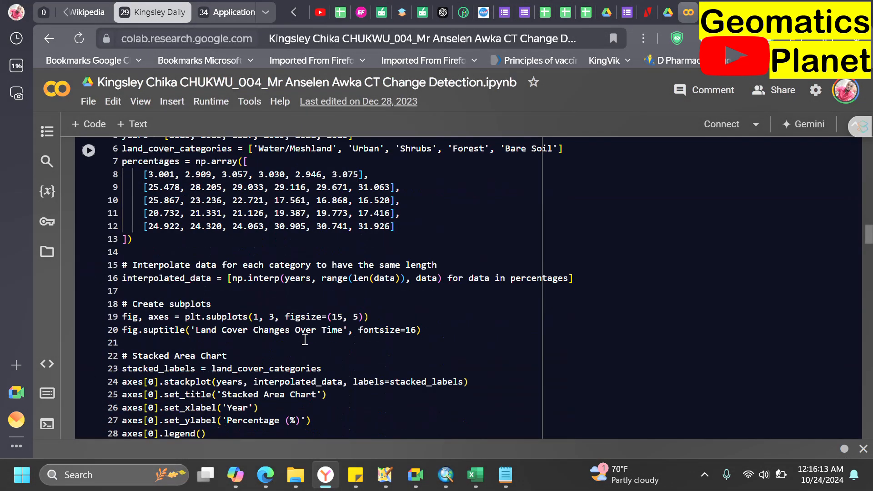
scroll(304, 339, down, 20)
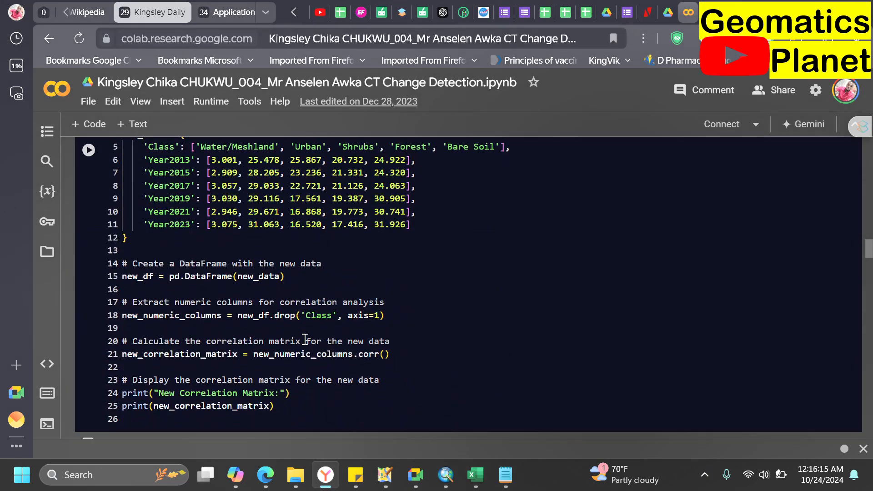
scroll(304, 339, down, 3)
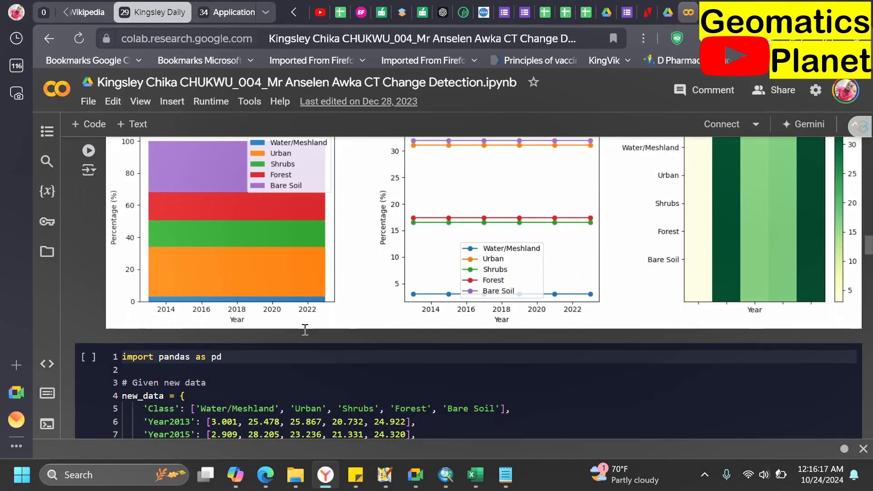
Step: Examine the Correlation Matrix Heatmap comparing the years 2013 to 2023
scroll(305, 329, down, 10)
scroll(304, 329, up, 1)
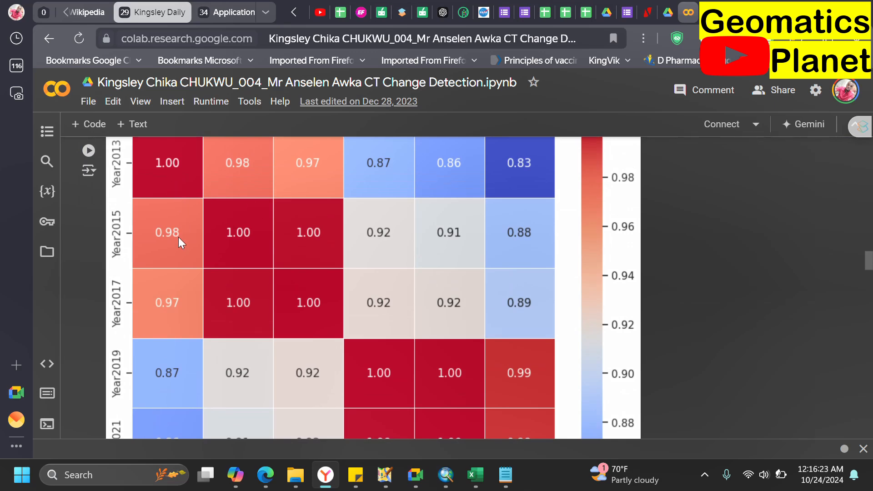
scroll(178, 236, up, 2)
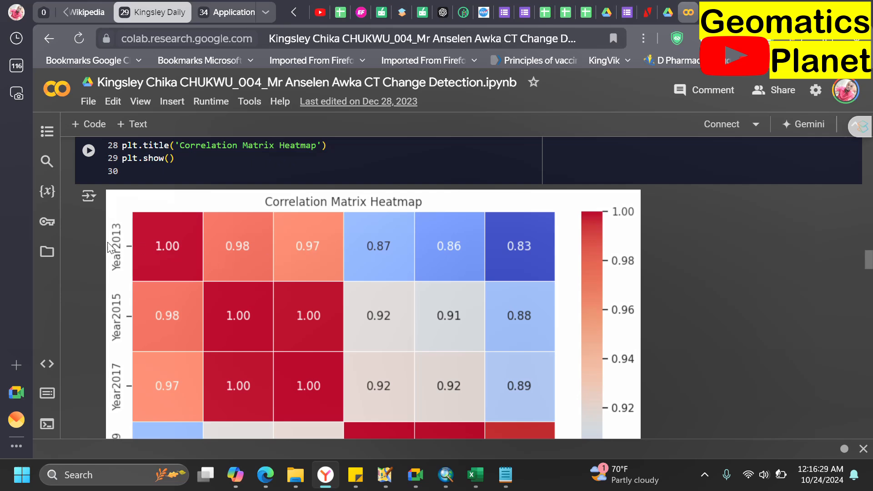
scroll(145, 250, down, 2)
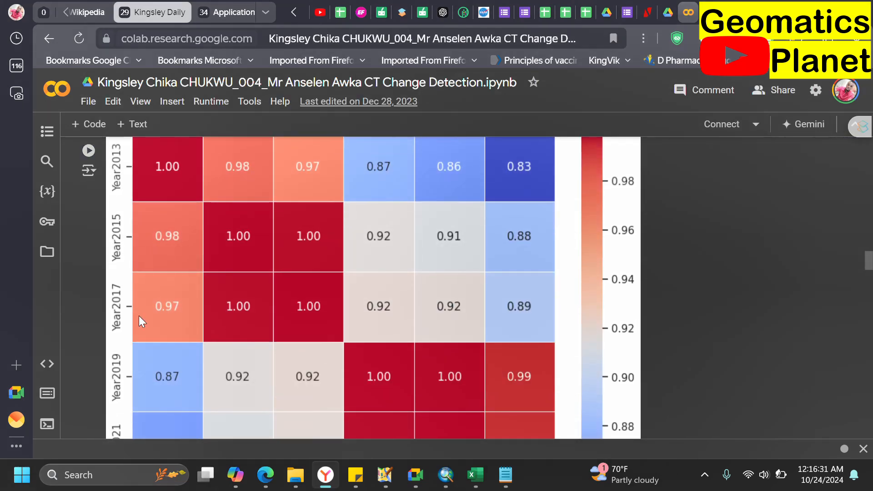
scroll(135, 369, down, 7)
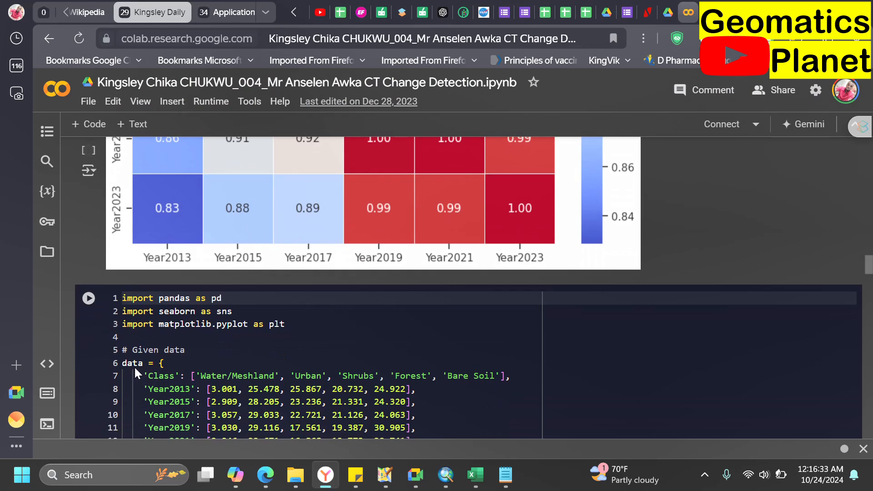
scroll(377, 200, up, 3)
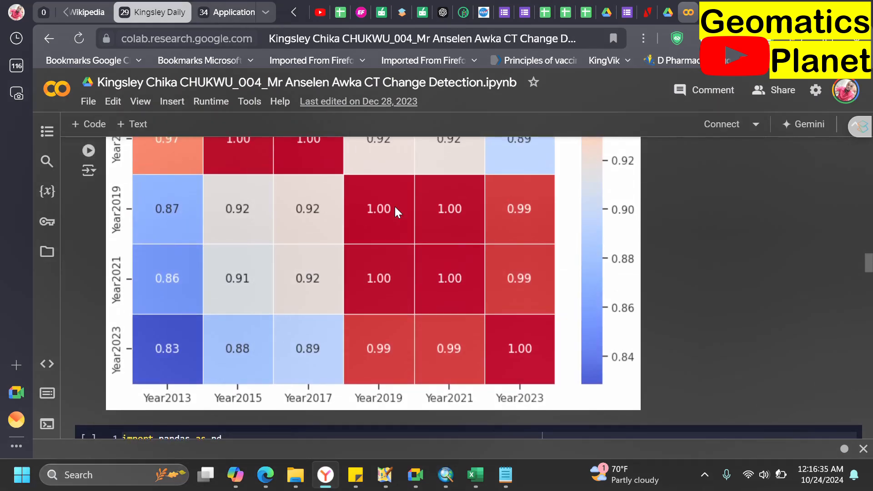
scroll(356, 244, down, 4)
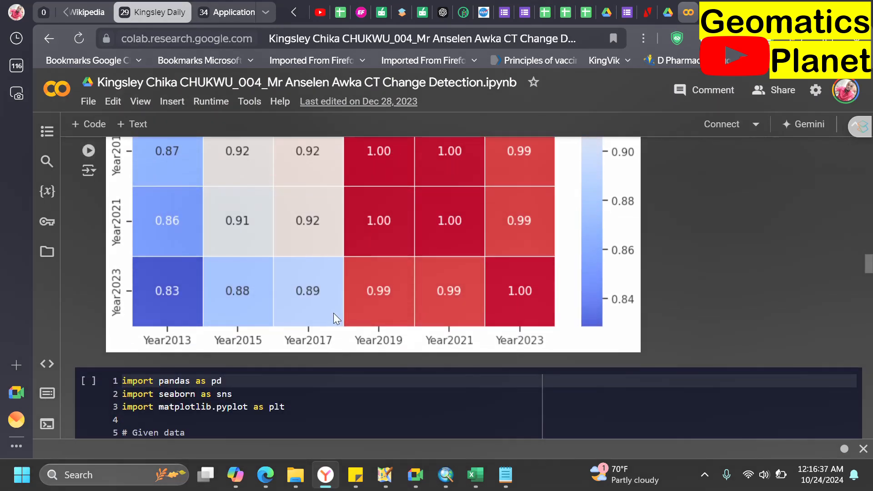
Step: Examine the pairwise scatter plots, the Year2023 comparison plot, the boxplot, the violin plot and the Heatmap of Land Cover Classes Over Years
scroll(335, 315, down, 12)
scroll(334, 313, down, 15)
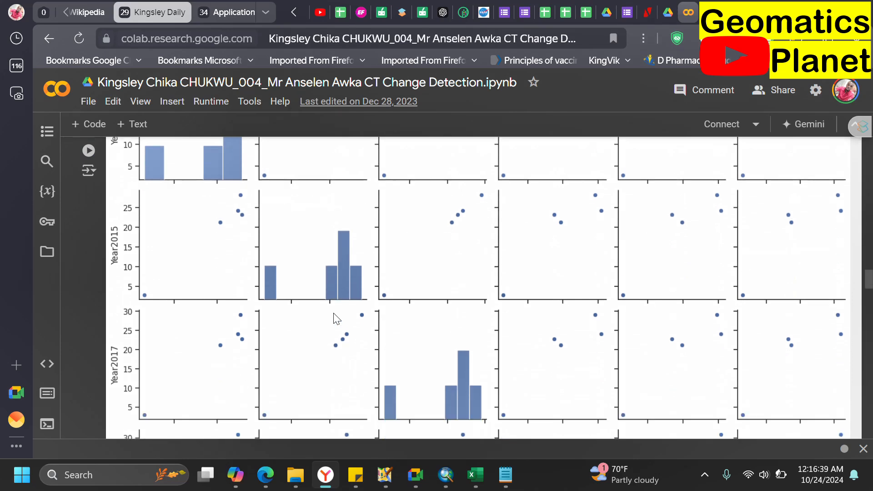
scroll(334, 314, down, 3)
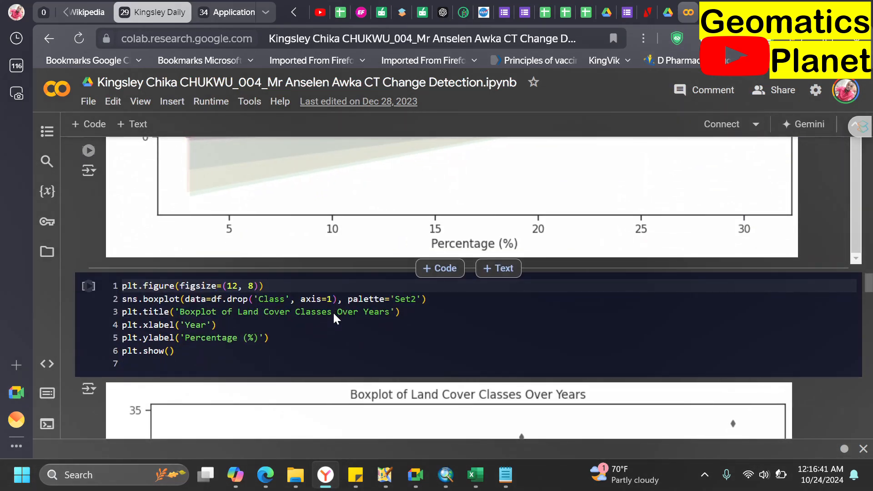
scroll(333, 313, up, 8)
scroll(334, 313, down, 4)
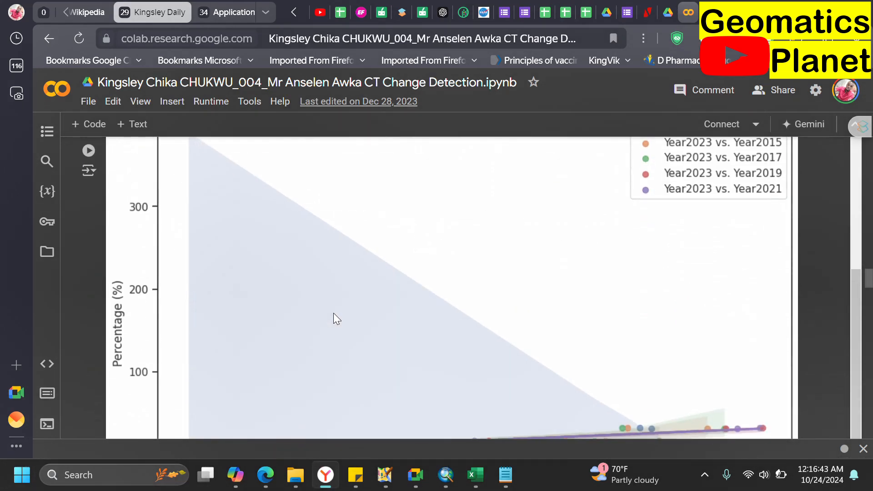
scroll(279, 348, down, 6)
scroll(279, 347, down, 15)
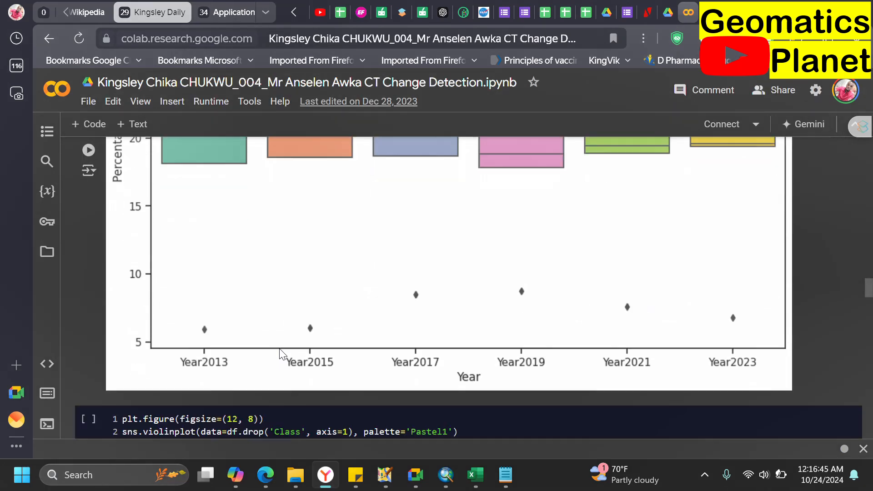
scroll(279, 348, down, 2)
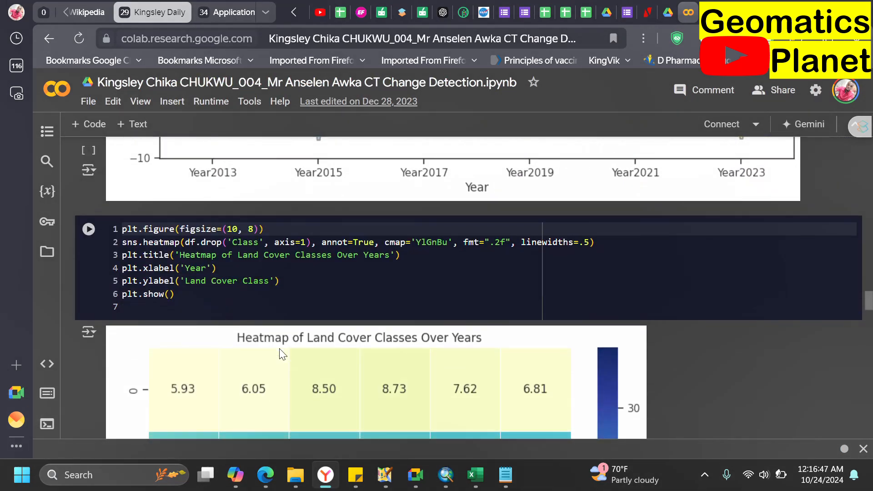
scroll(279, 348, down, 5)
scroll(279, 348, down, 4)
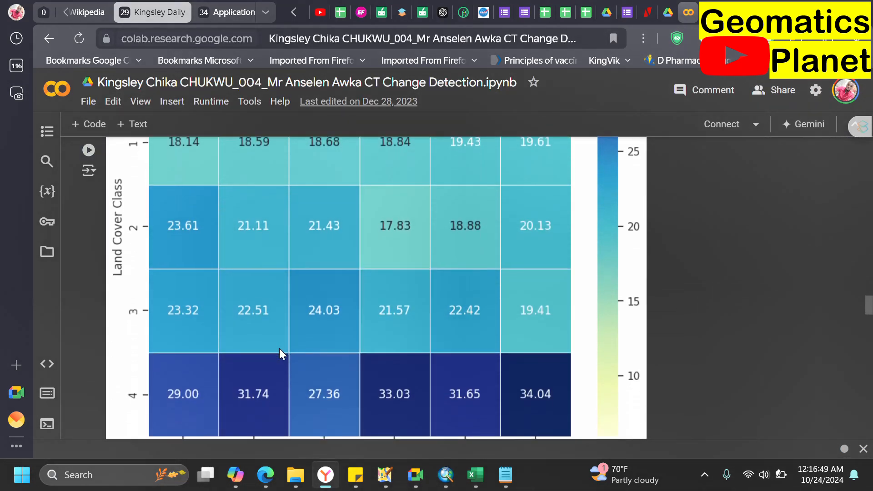
Step: Review the code for the second land cover dataset, from its change percentages to the stacked area plot for 2013 to 2023
scroll(279, 348, down, 15)
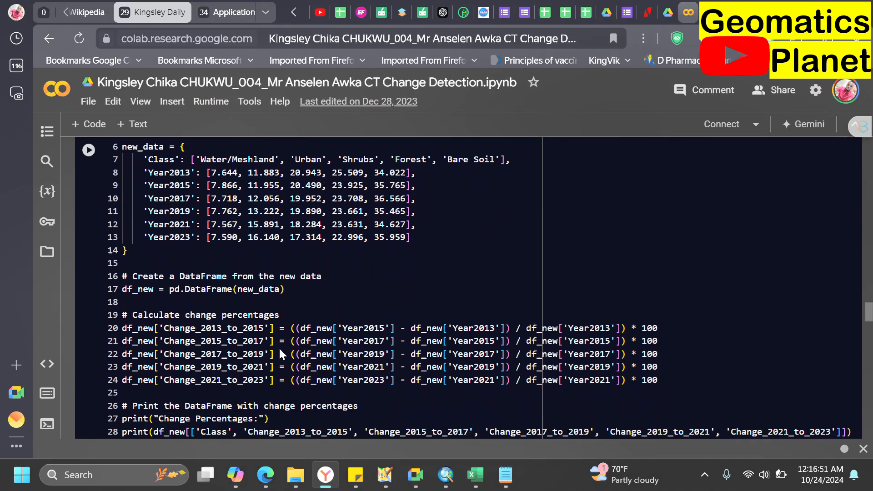
scroll(279, 348, down, 20)
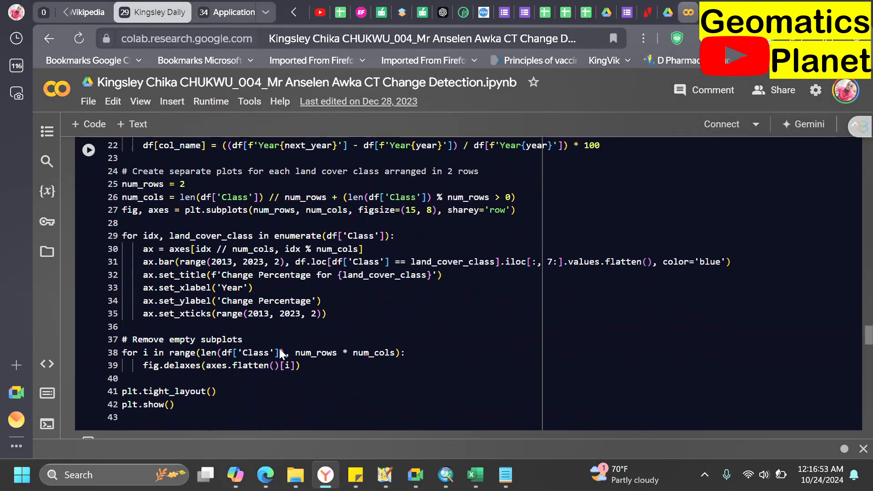
scroll(279, 349, down, 20)
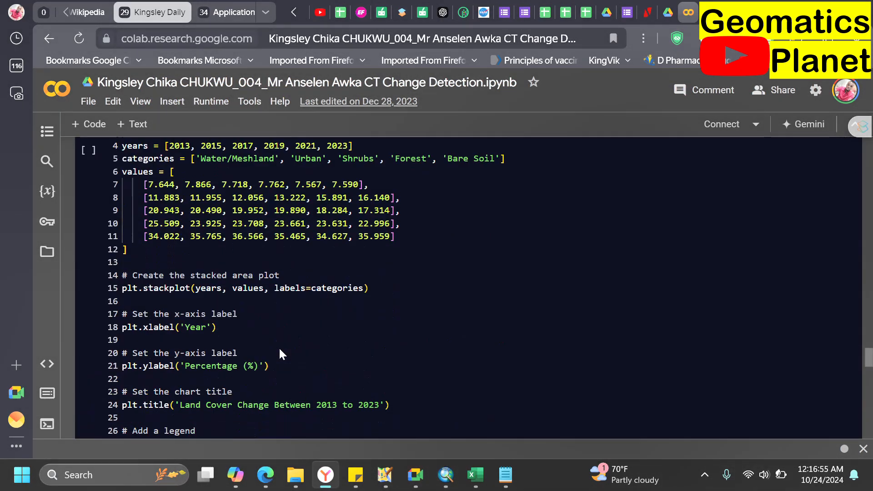
scroll(279, 348, down, 10)
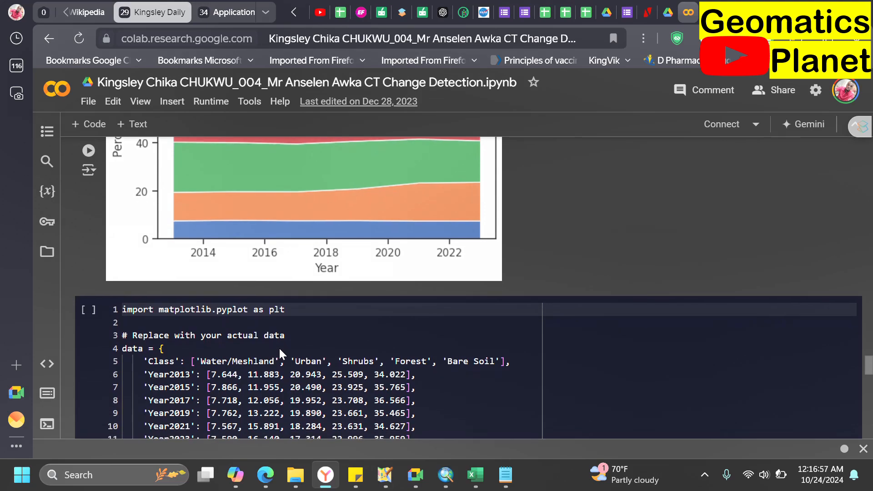
Step: Examine the second dataset's land cover distribution pie charts, year correlation heatmap, pairwise scatter plots and final heatmap of land cover classes by year
scroll(279, 349, down, 15)
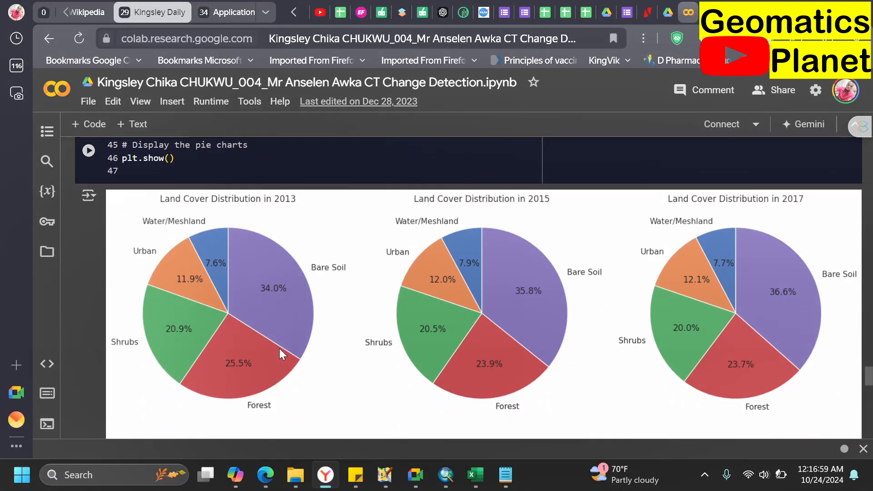
scroll(279, 348, down, 15)
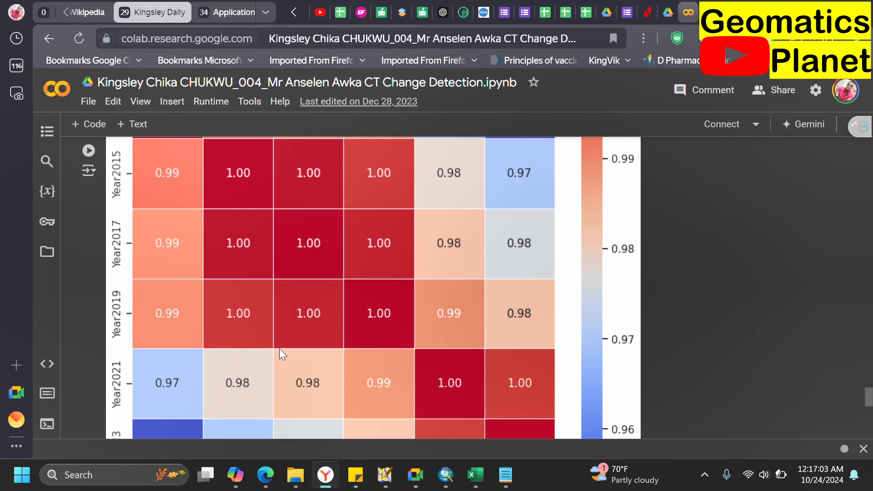
scroll(279, 348, down, 20)
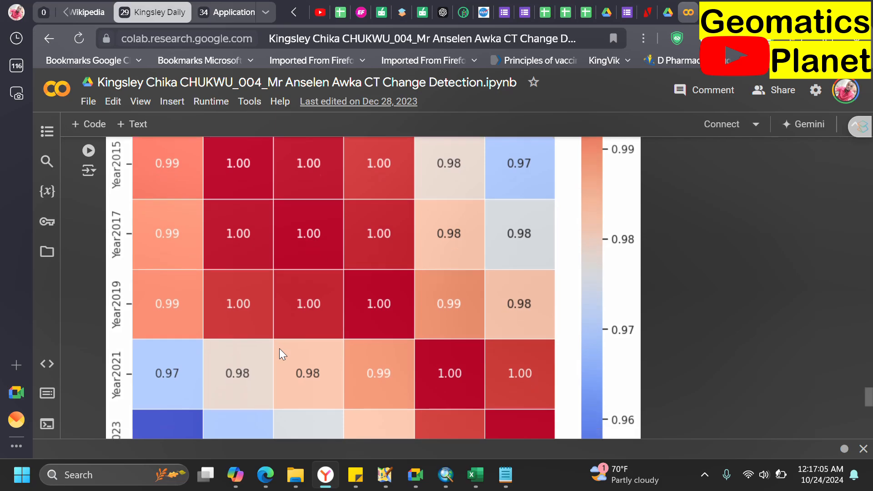
scroll(280, 350, down, 20)
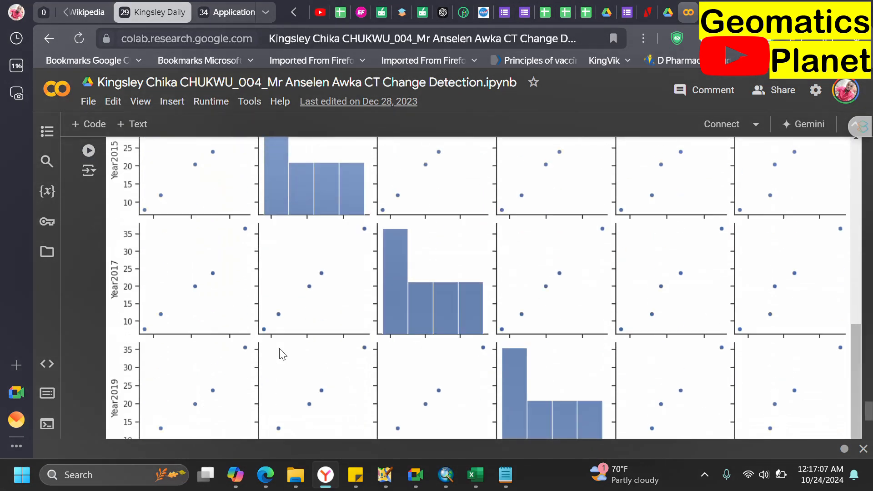
scroll(281, 353, down, 10)
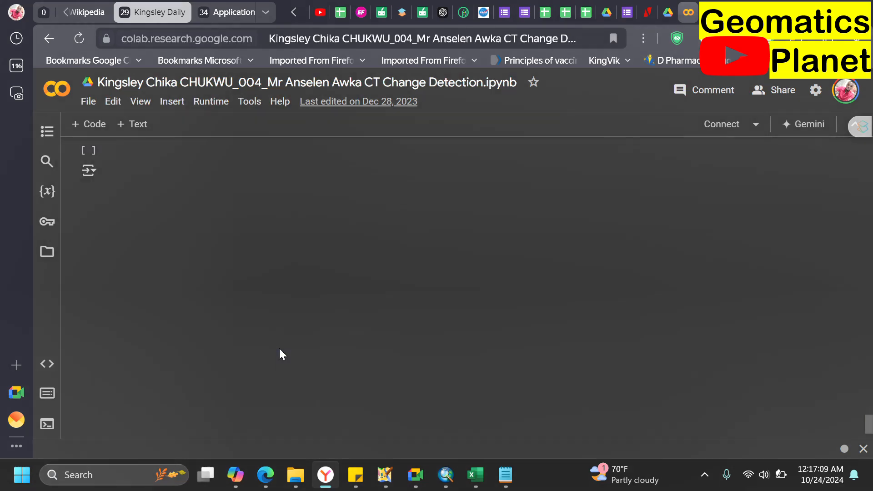
scroll(280, 350, up, 5)
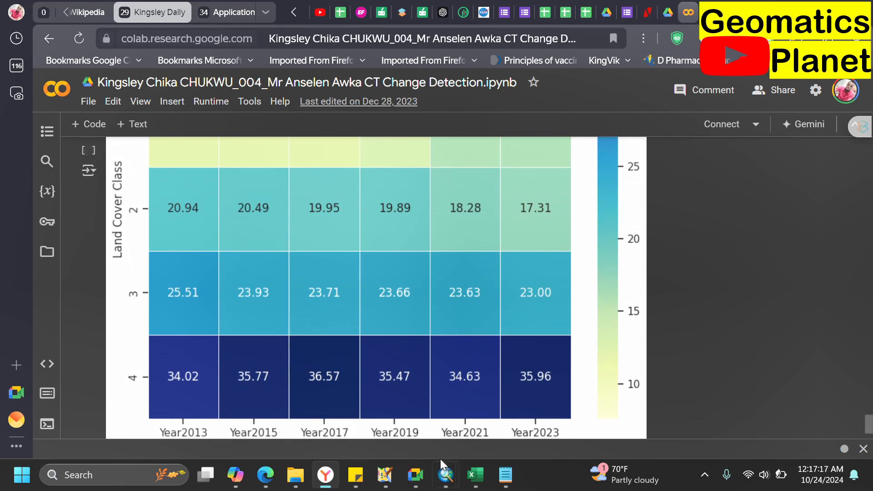
mouse_move(446, 475)
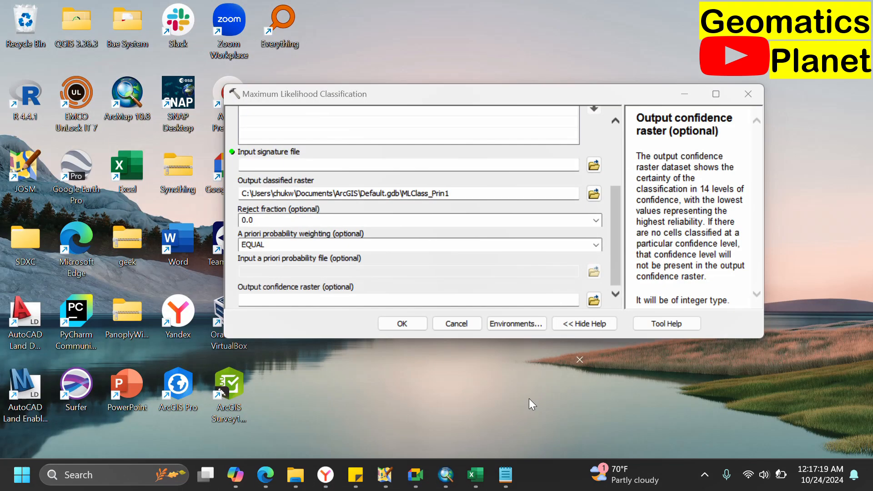